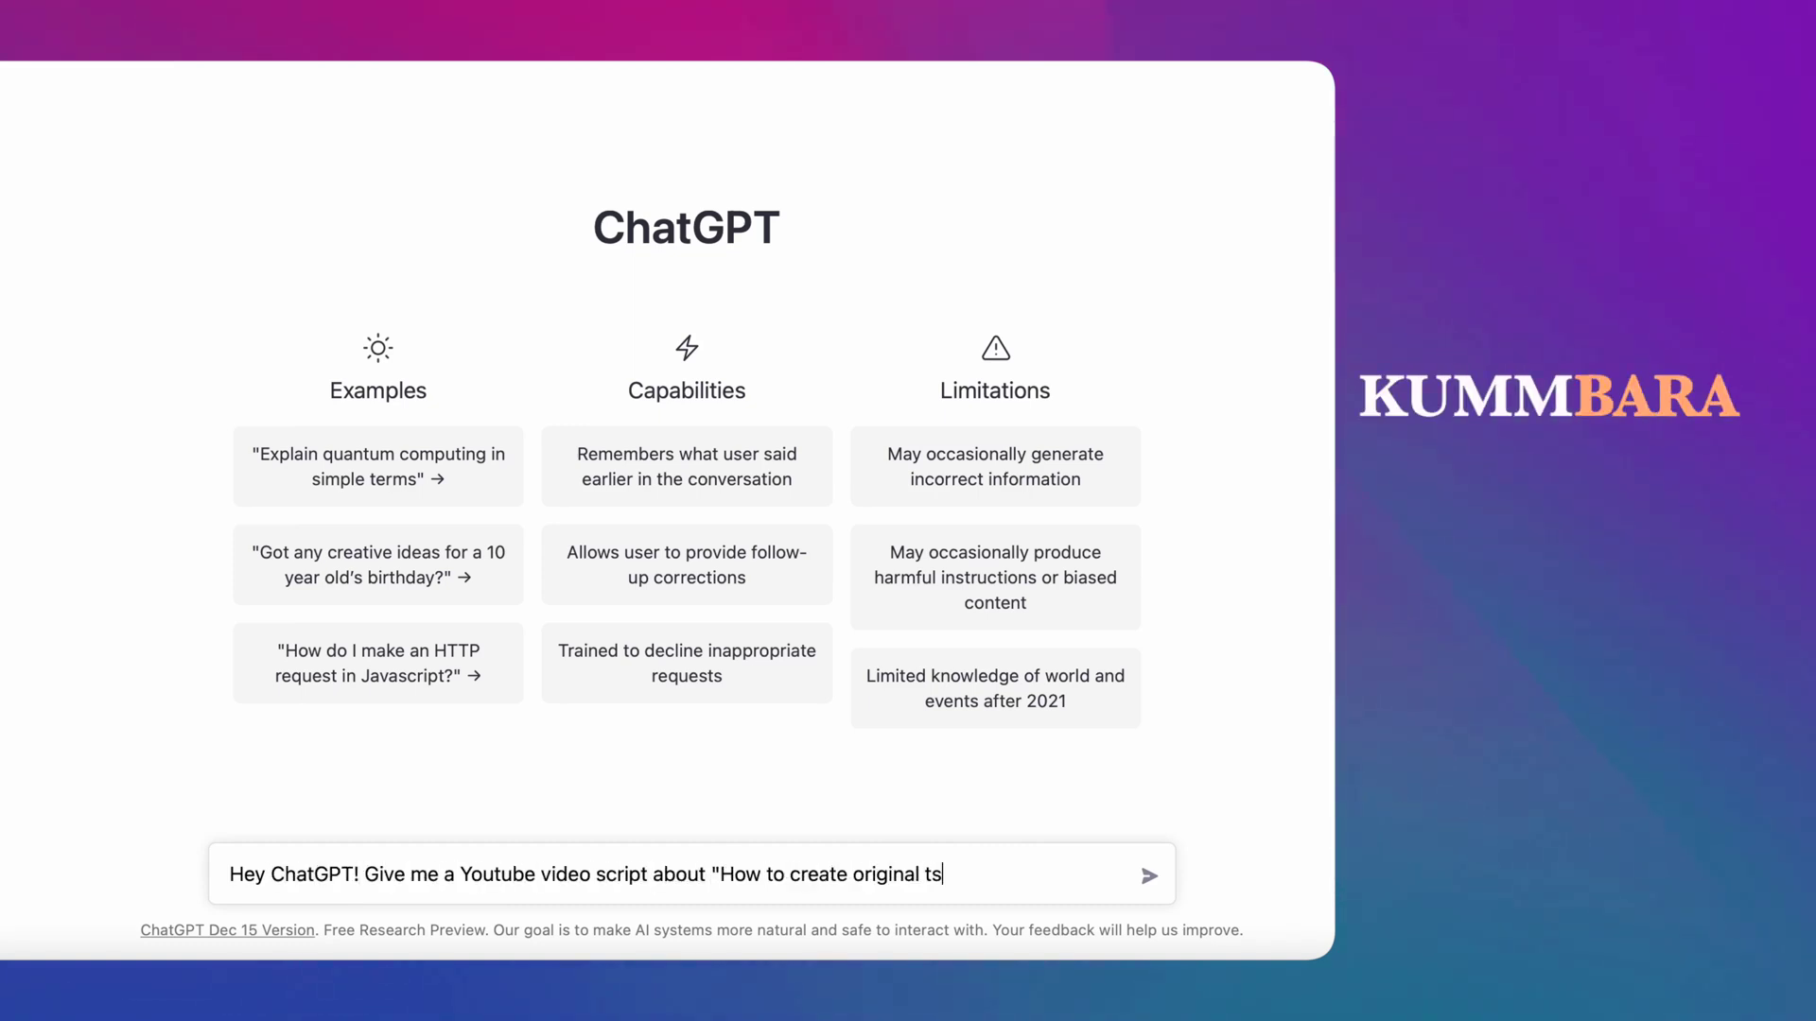
pyautogui.write('using Chat')
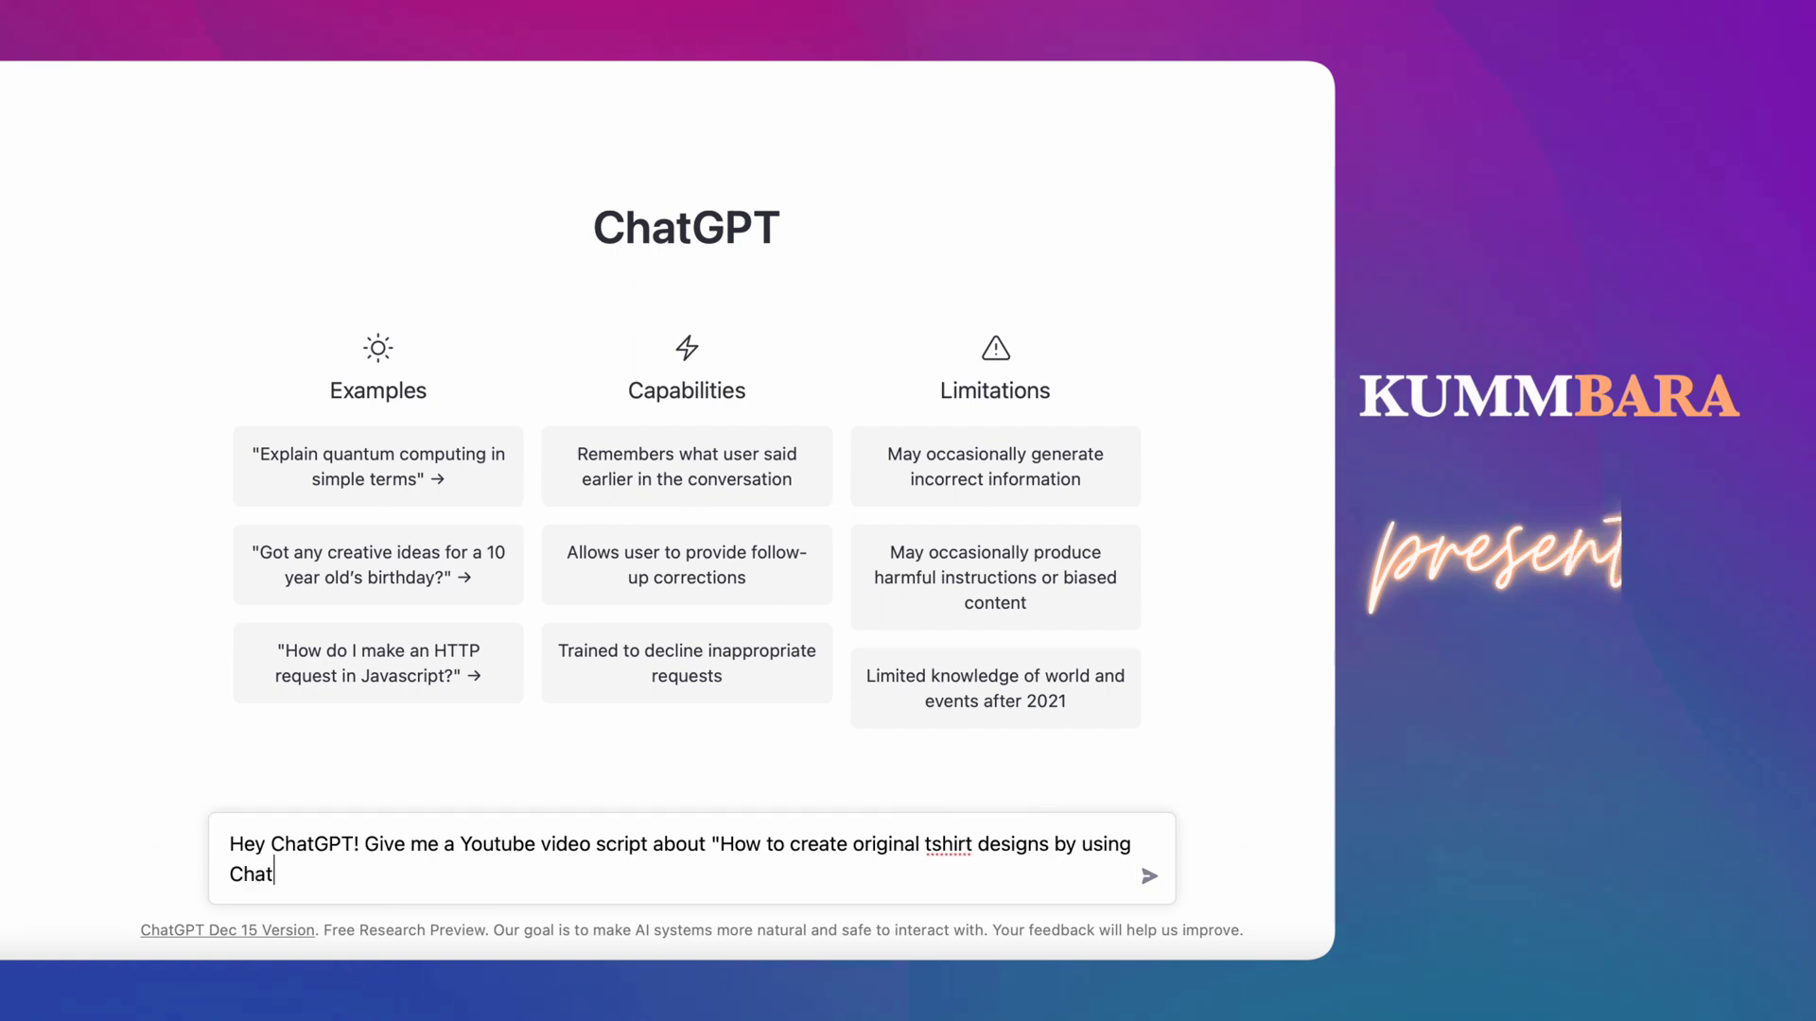
pyautogui.write('?" in d')
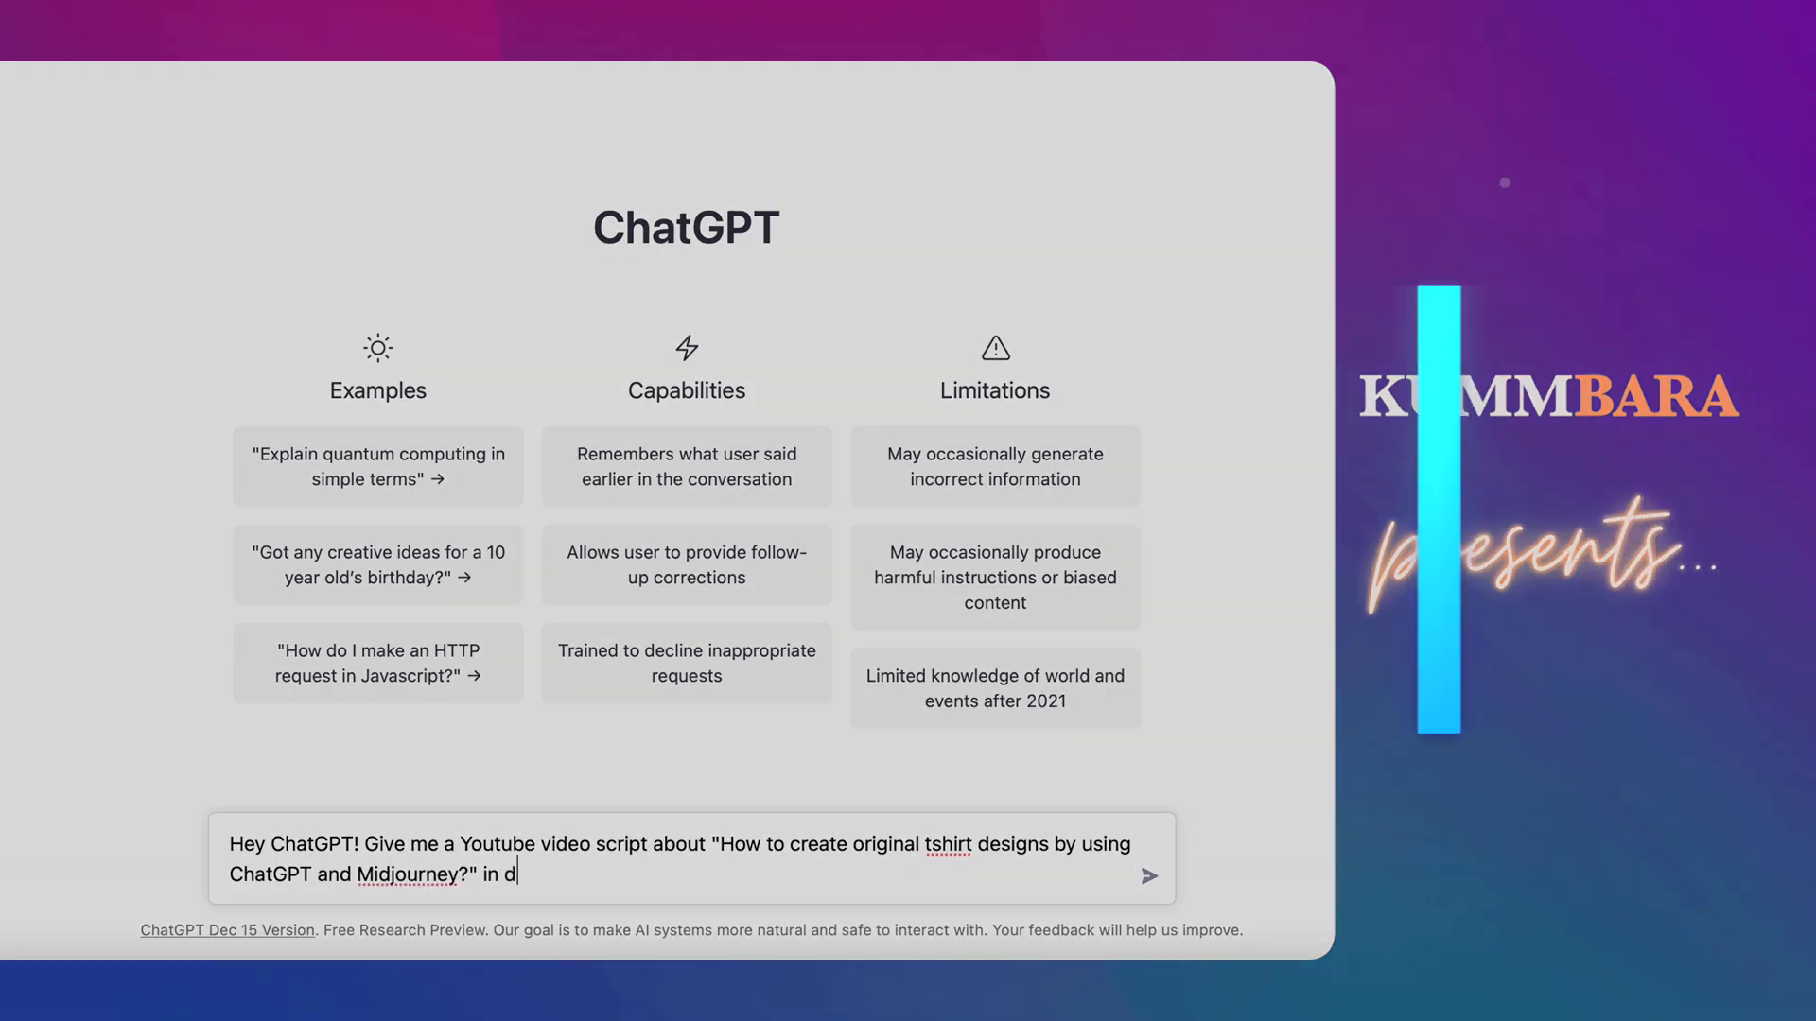
pyautogui.write('etail.')
# Submit the request for a detailed YouTube script on making t-shirt designs with ChatGPT and Midjourney.
pyautogui.press('Return')
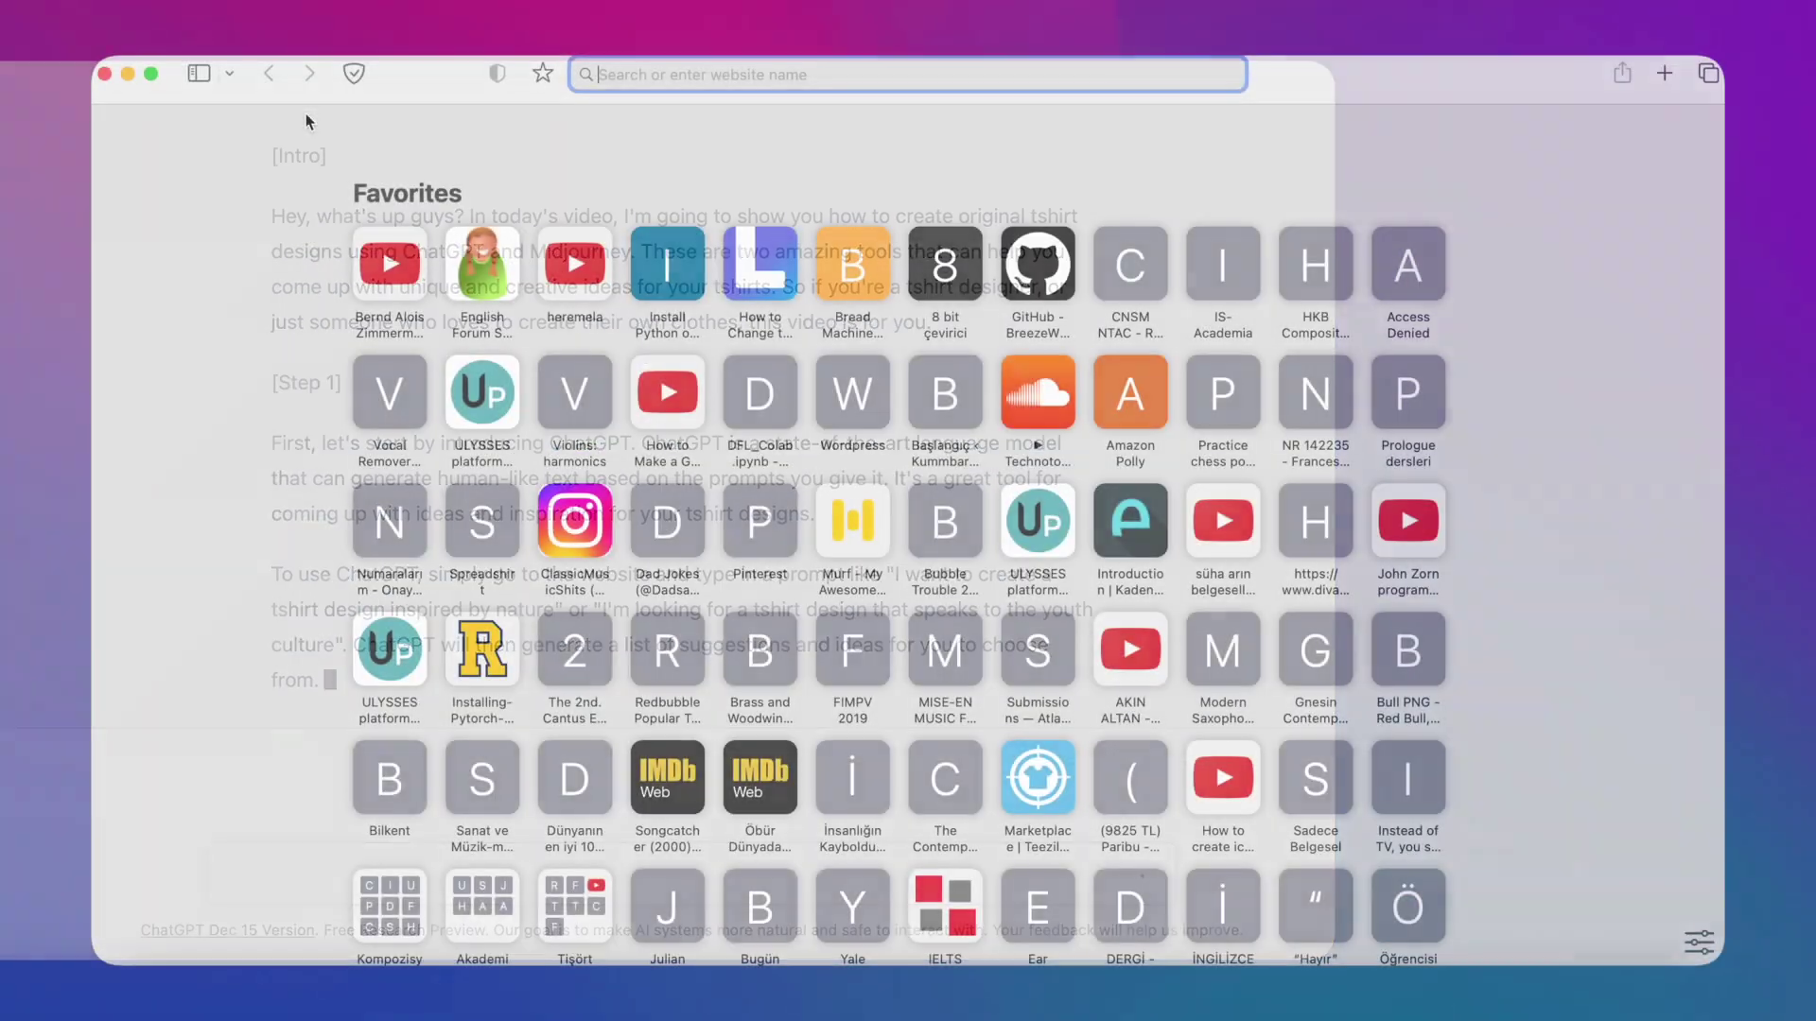
pyautogui.write('chat.openai')
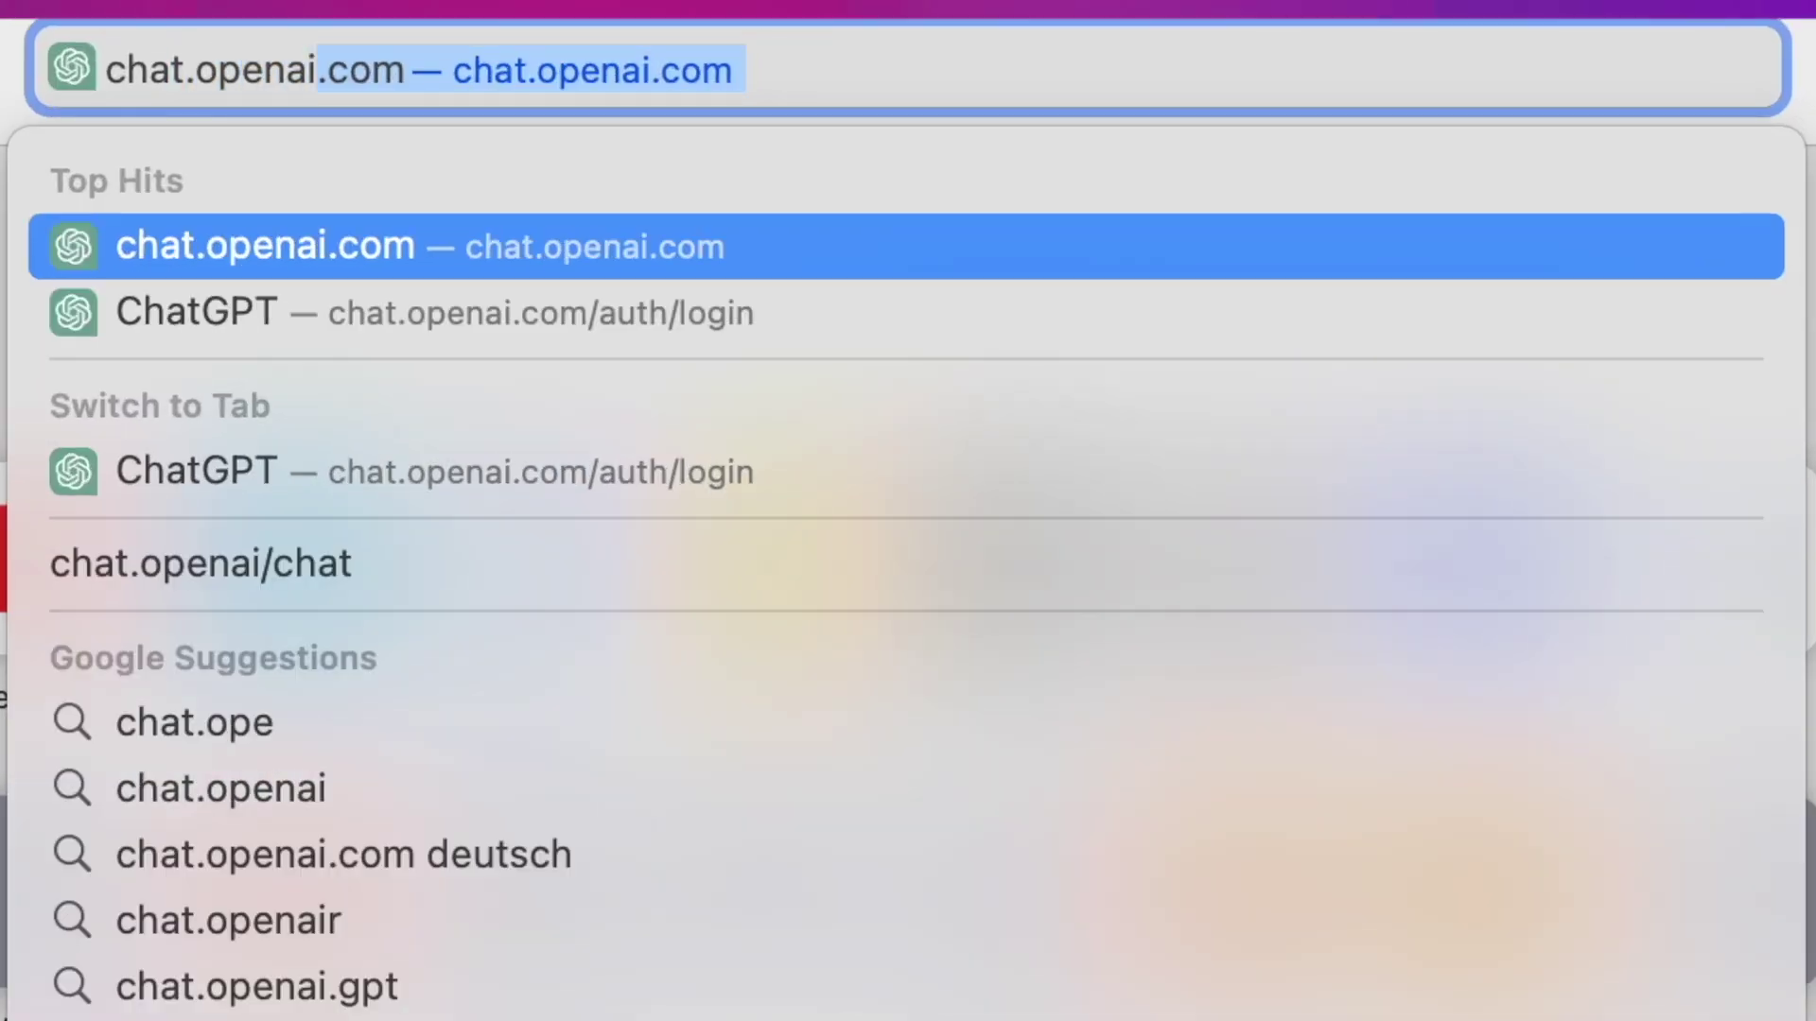
pyautogui.write('.com')
# Load chat.openai.com in Safari to ask for a punny t-shirt design idea.
pyautogui.press('Return')
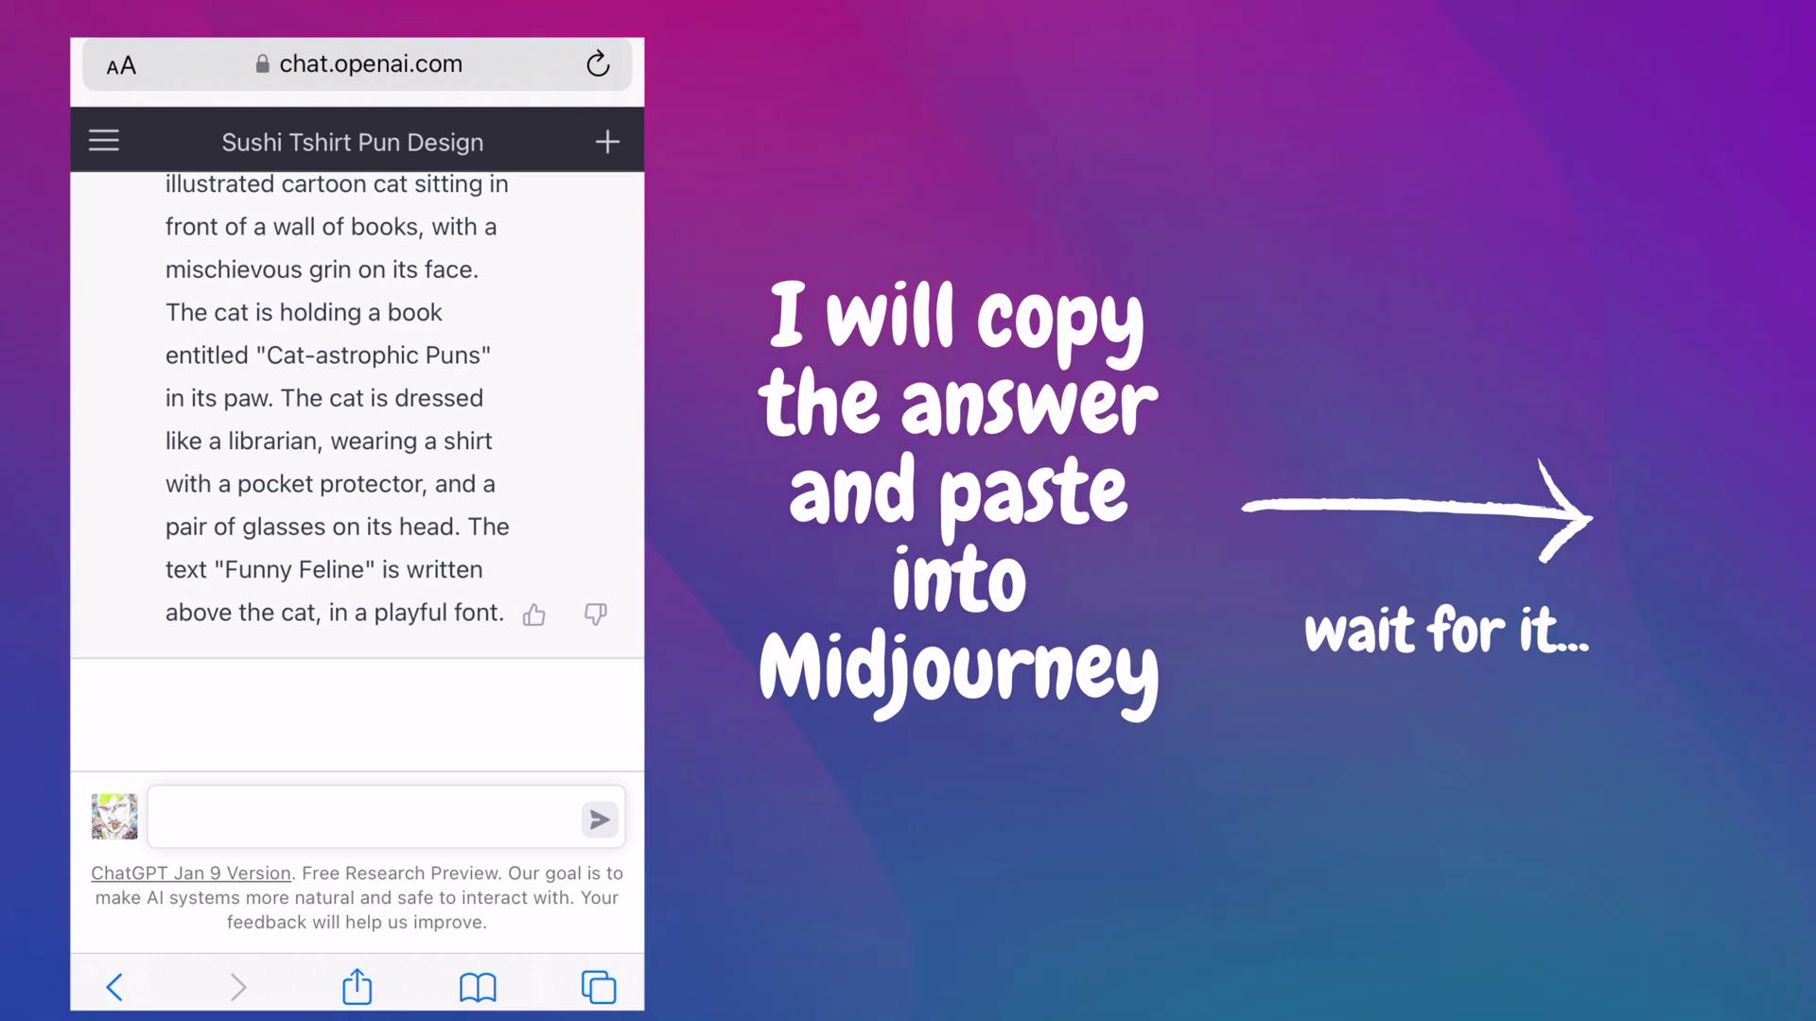
pyautogui.scroll(2, 354, 468)
pyautogui.scroll(1, 356, 468)
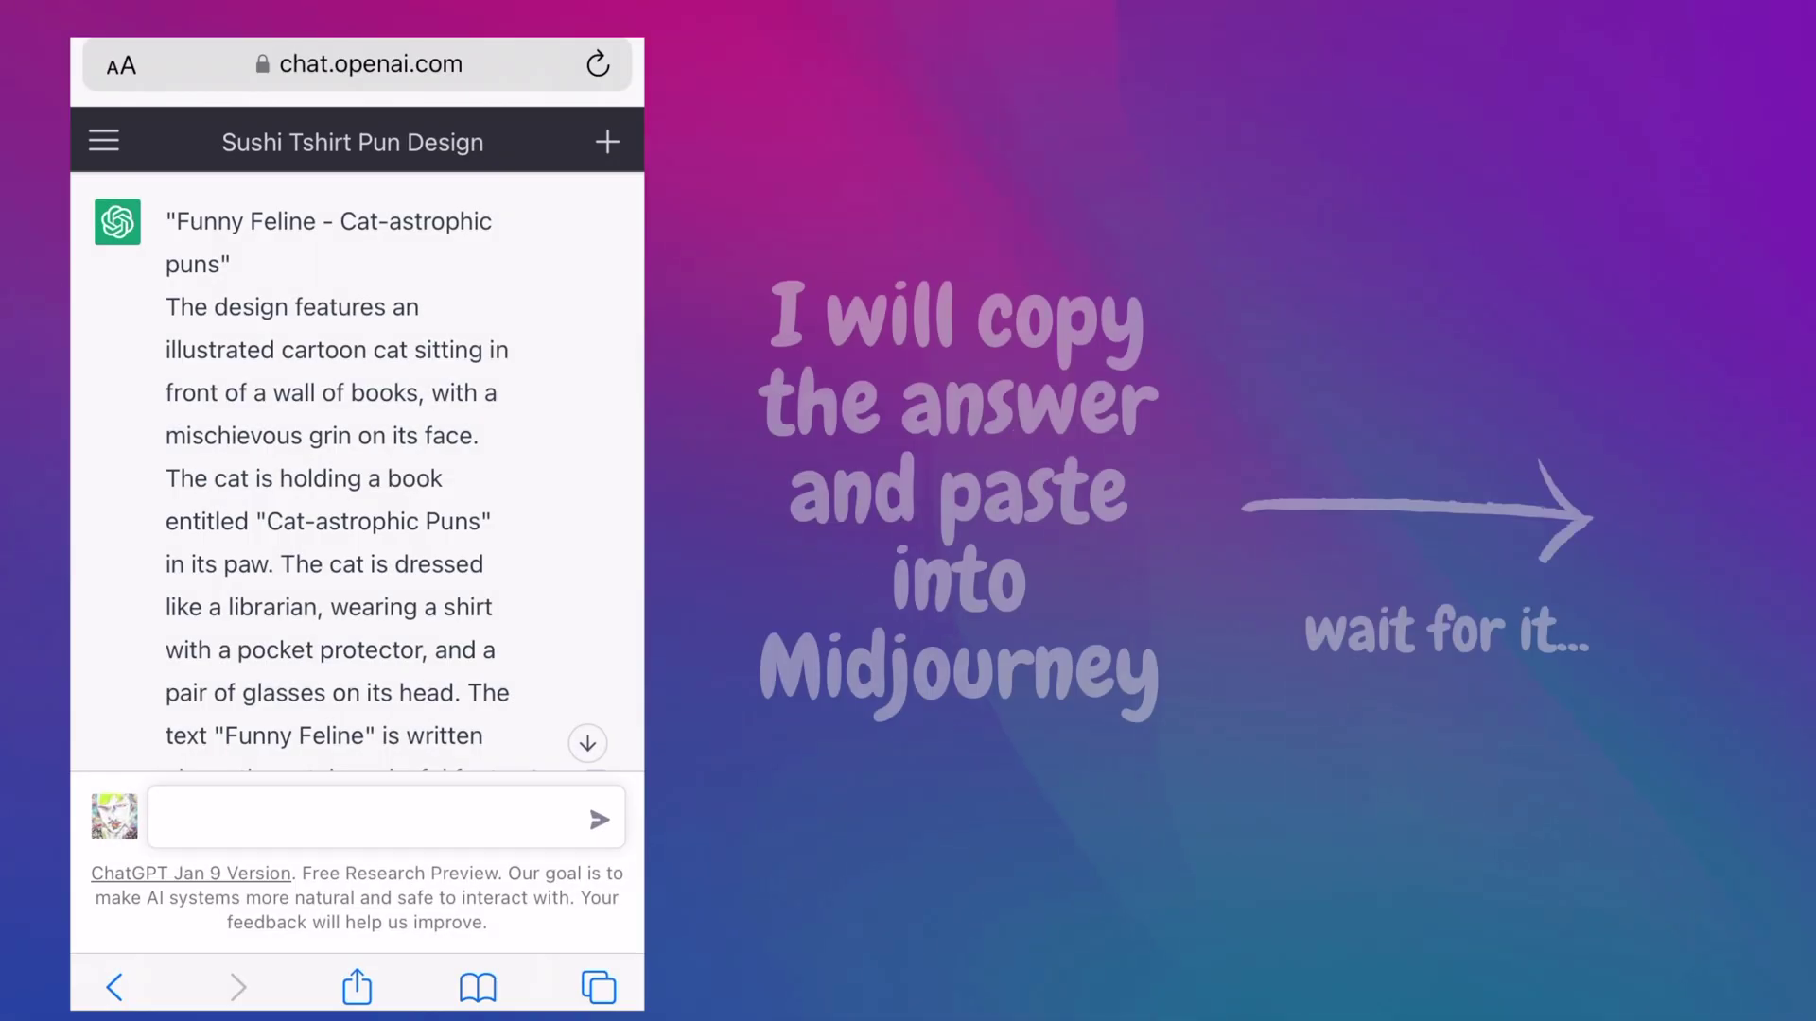
pyautogui.scroll(-1, 354, 469)
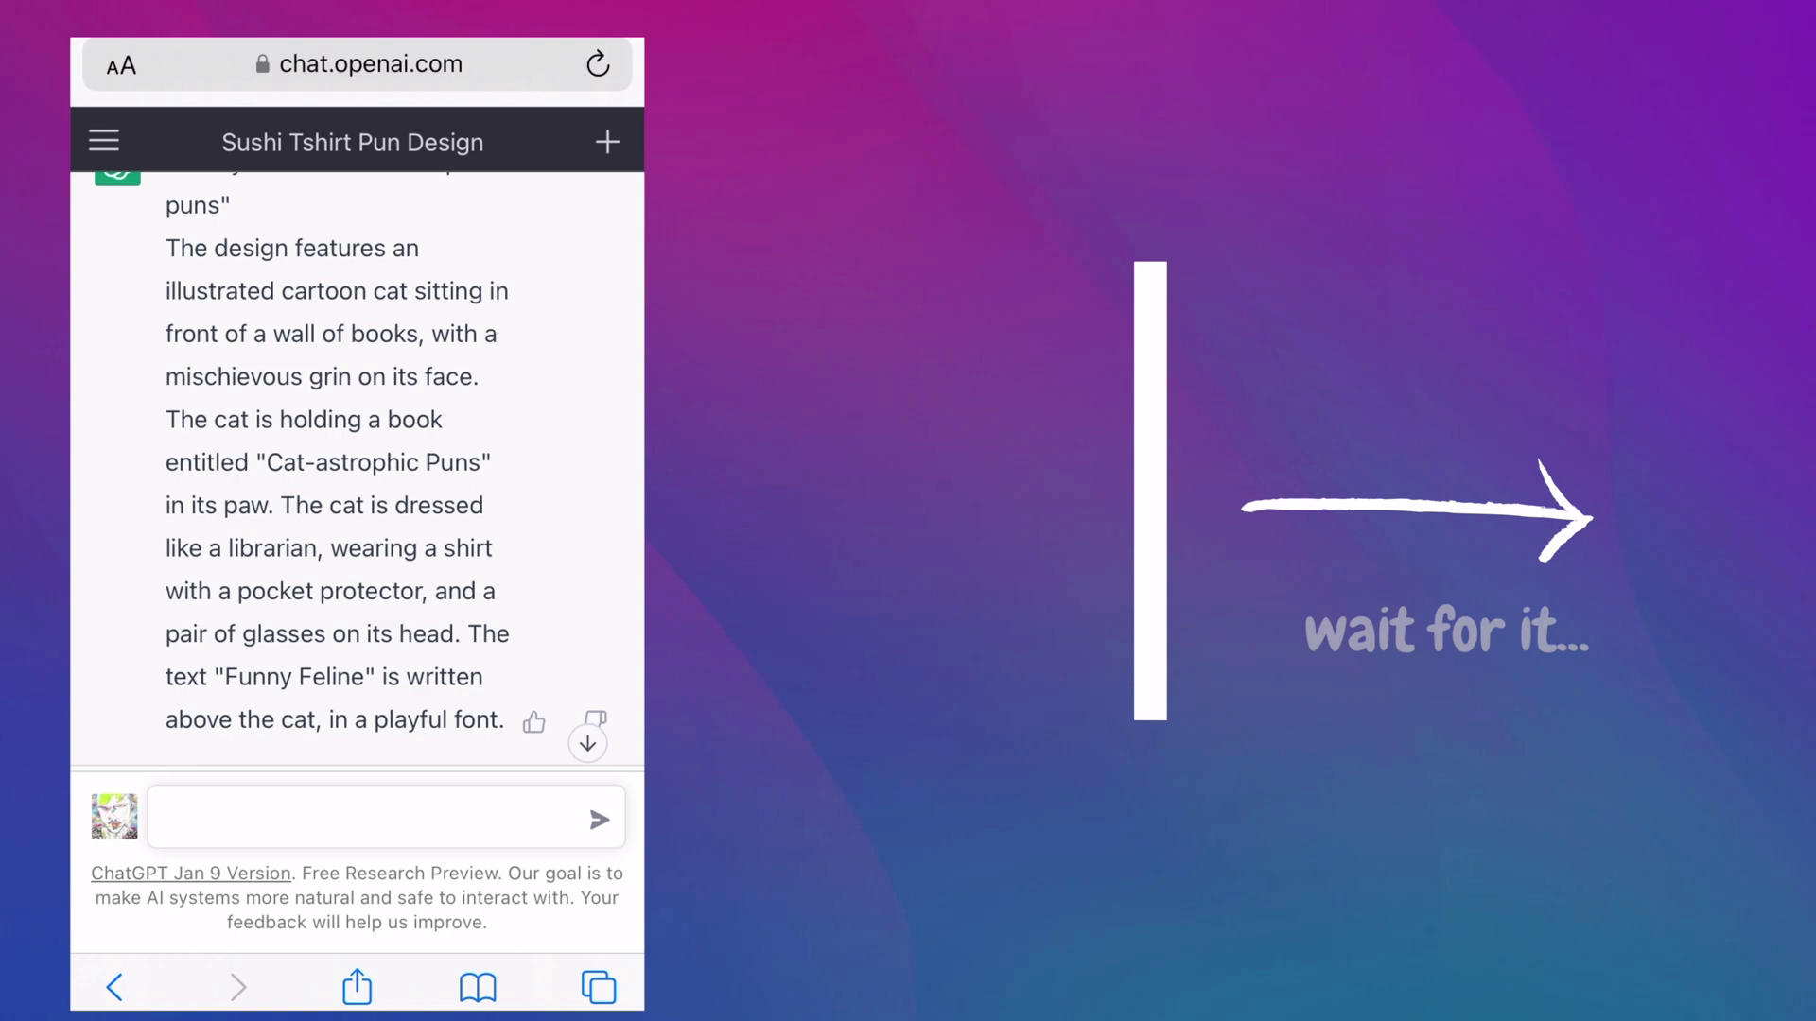
pyautogui.scroll(-1, 358, 472)
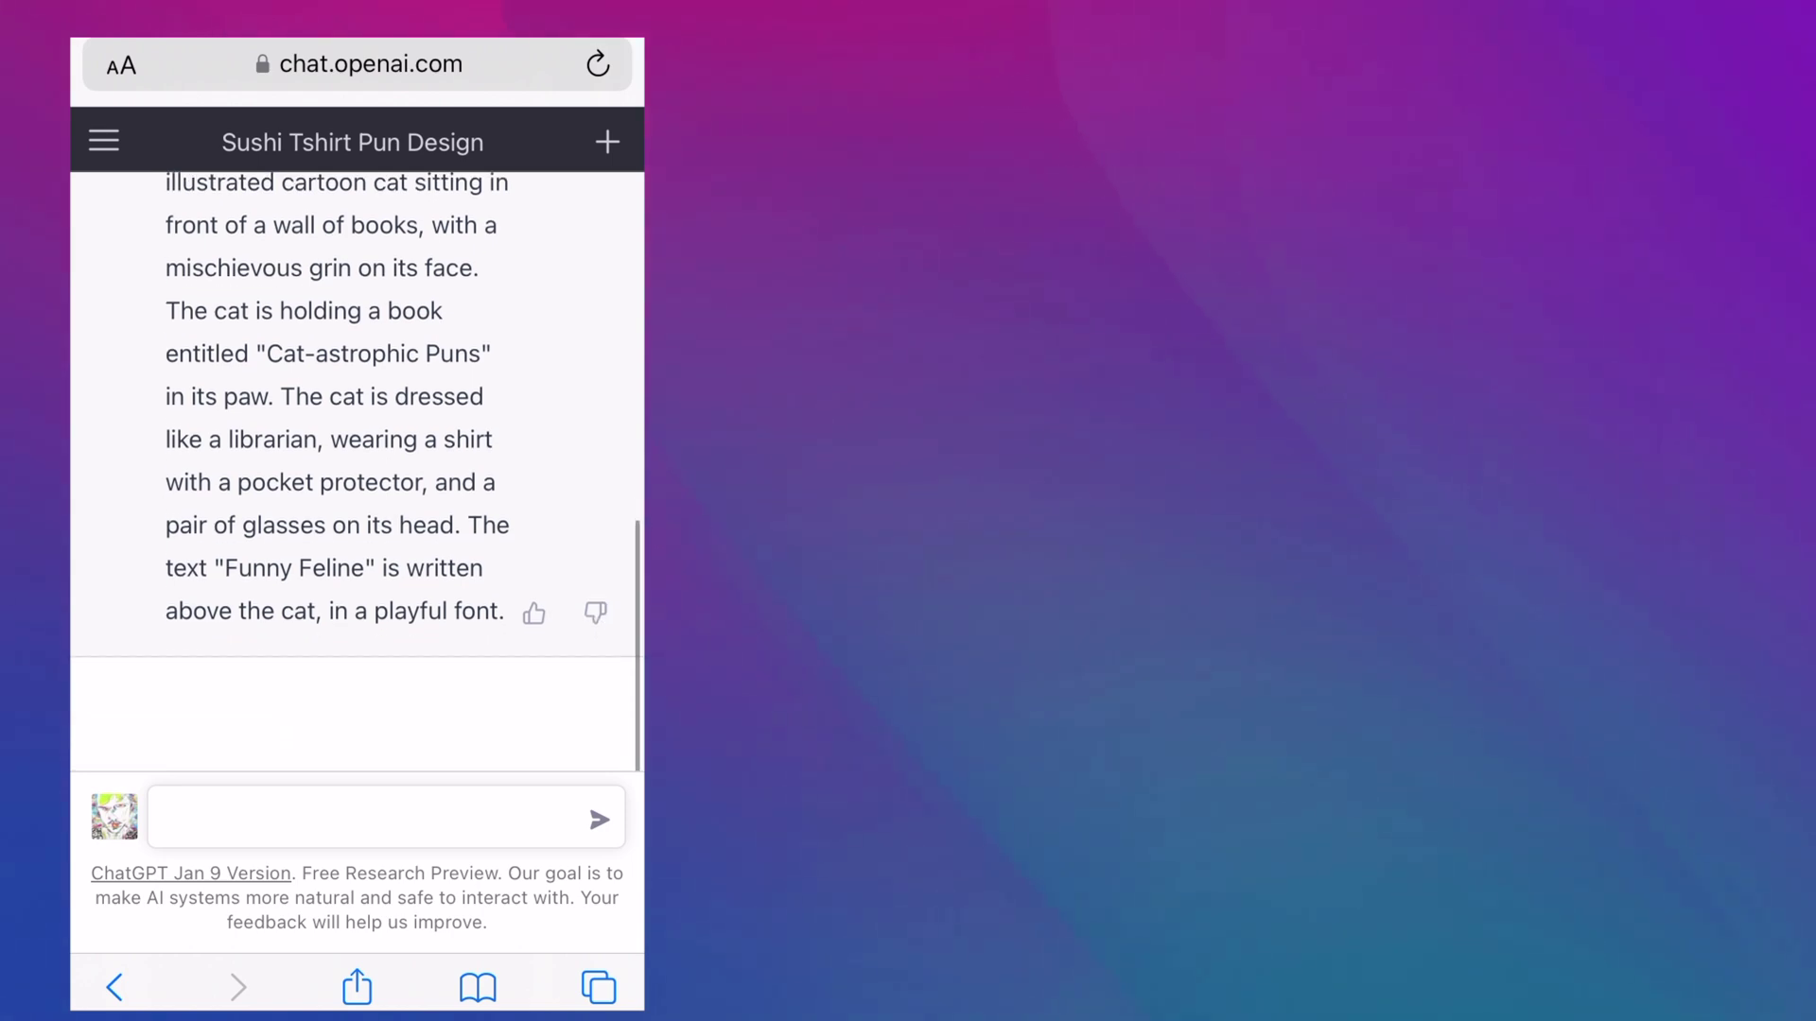
pyautogui.scroll(1, 358, 468)
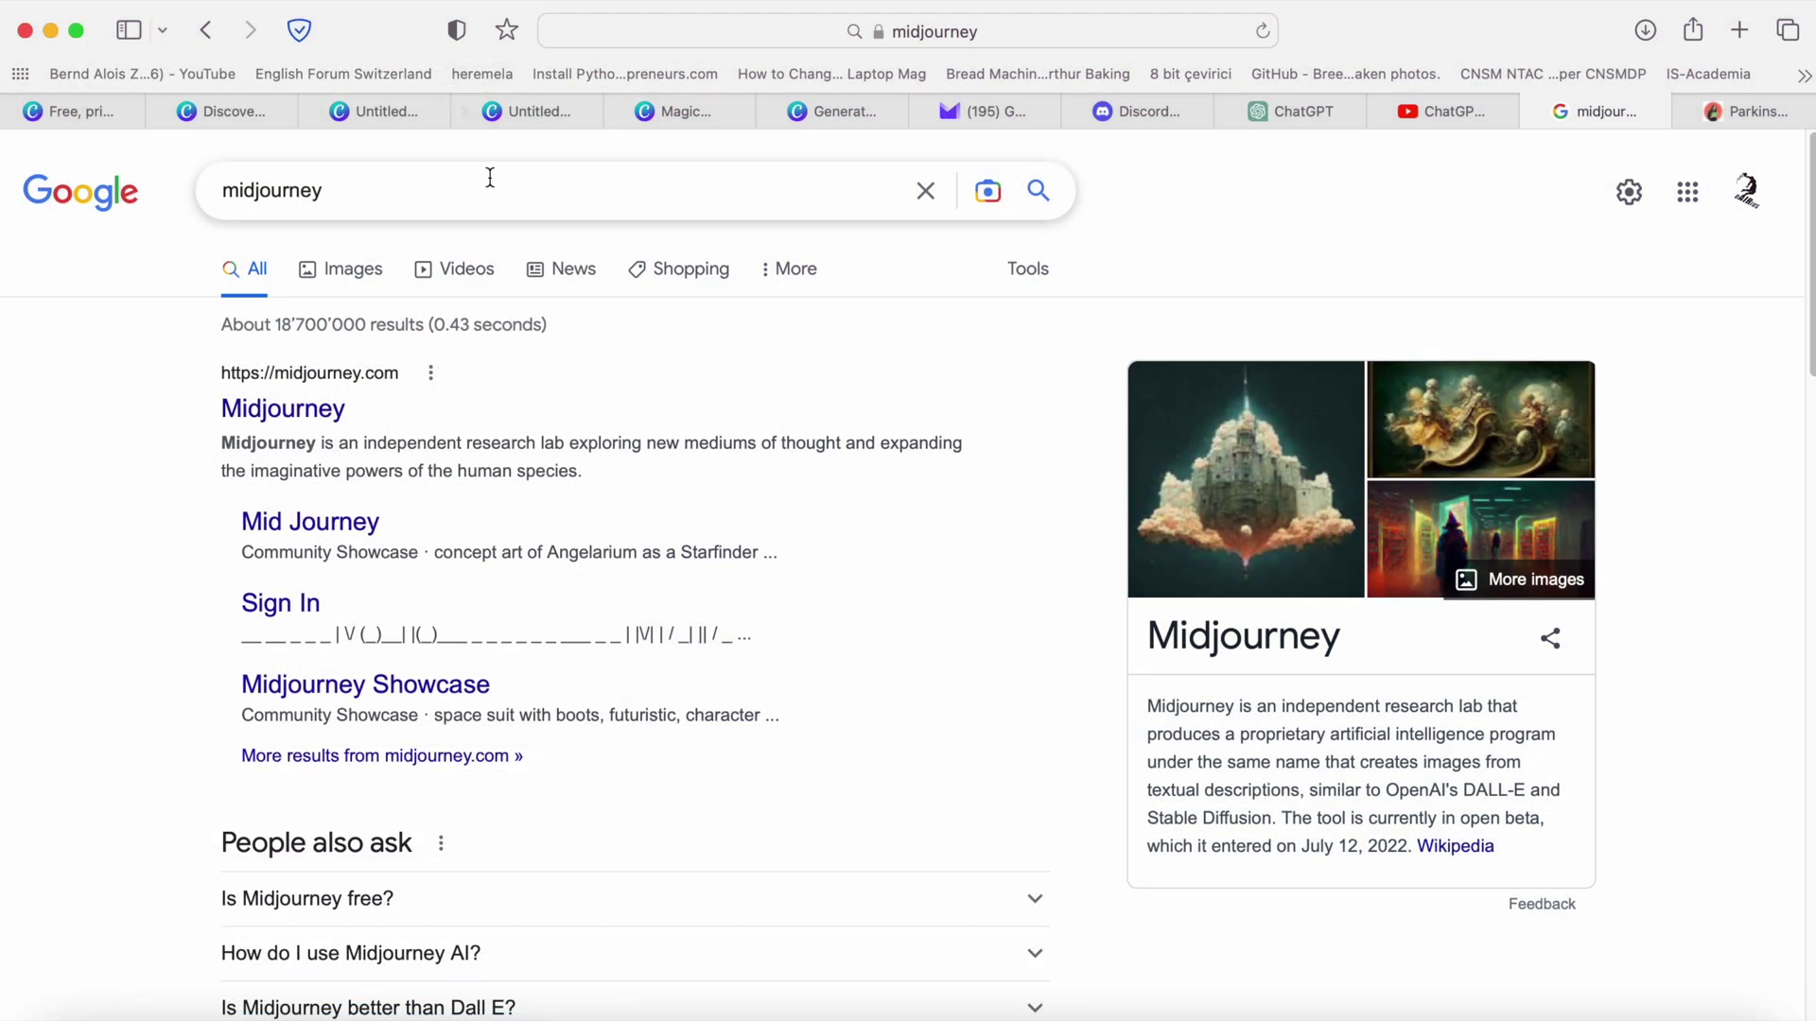
# Follow Midjourney's Join the Beta link and accept the Discord server invite.
pyautogui.click(306, 414)
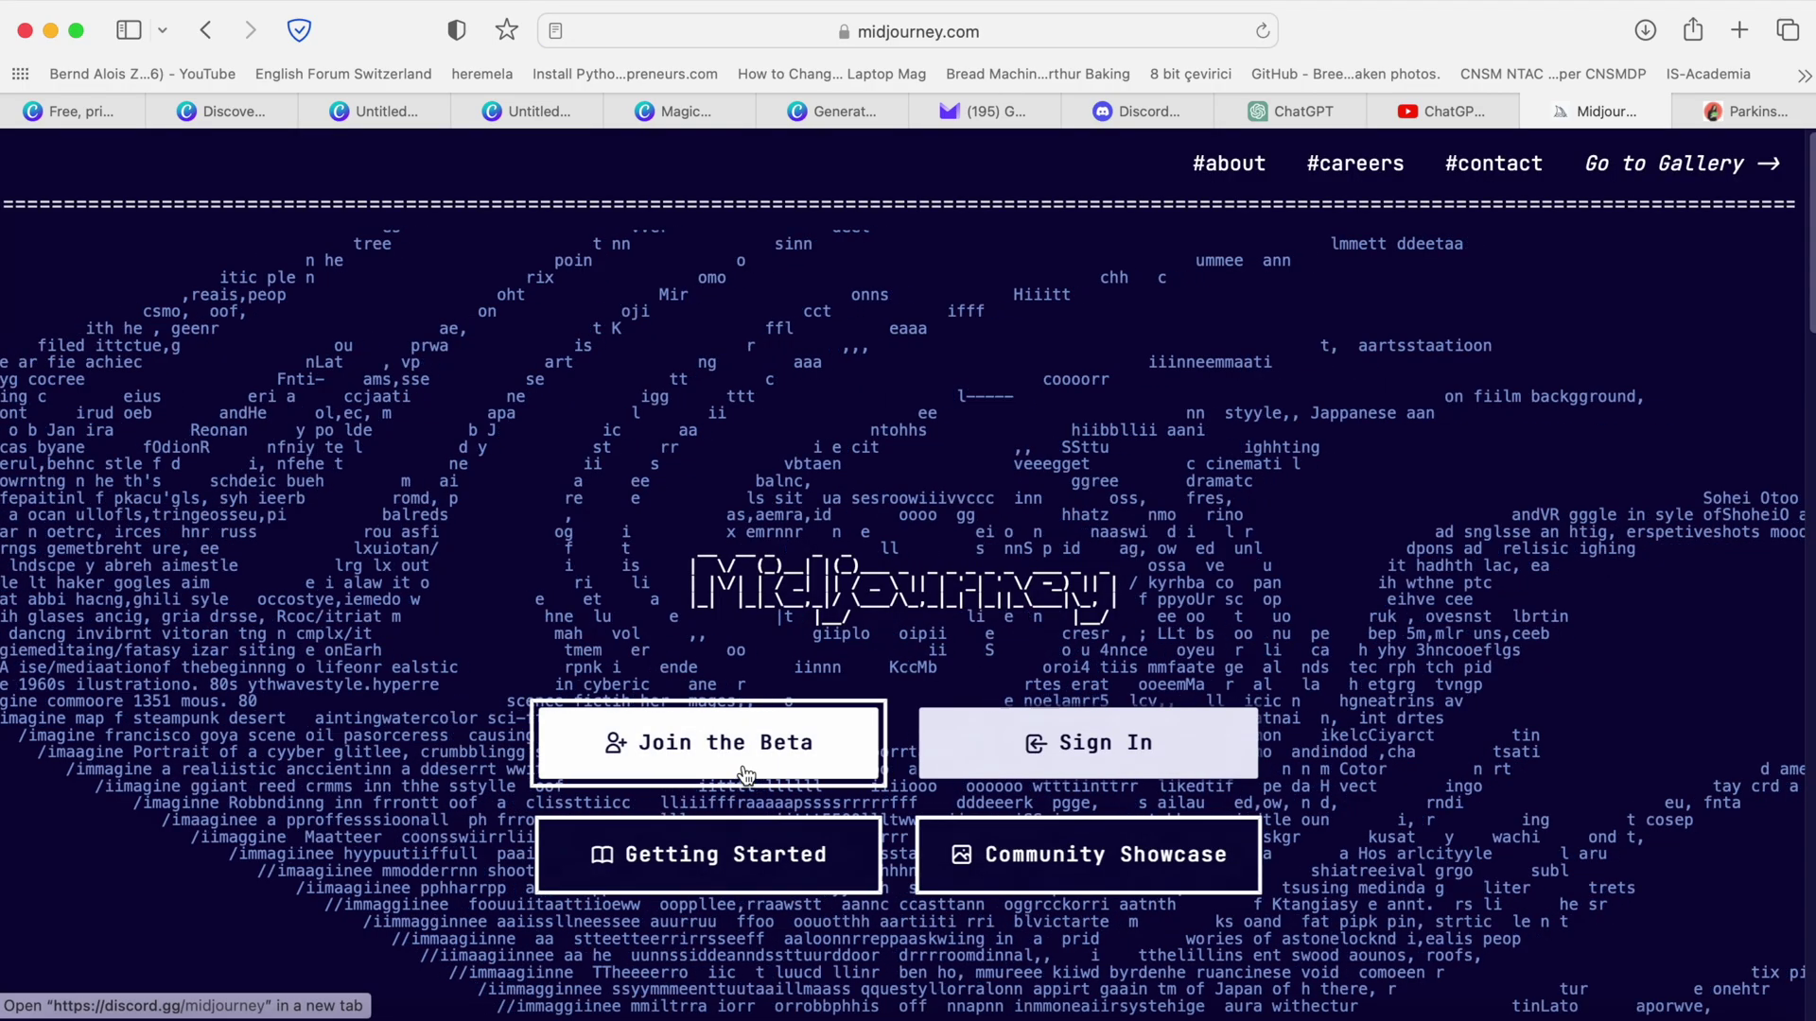
pyautogui.click(737, 762)
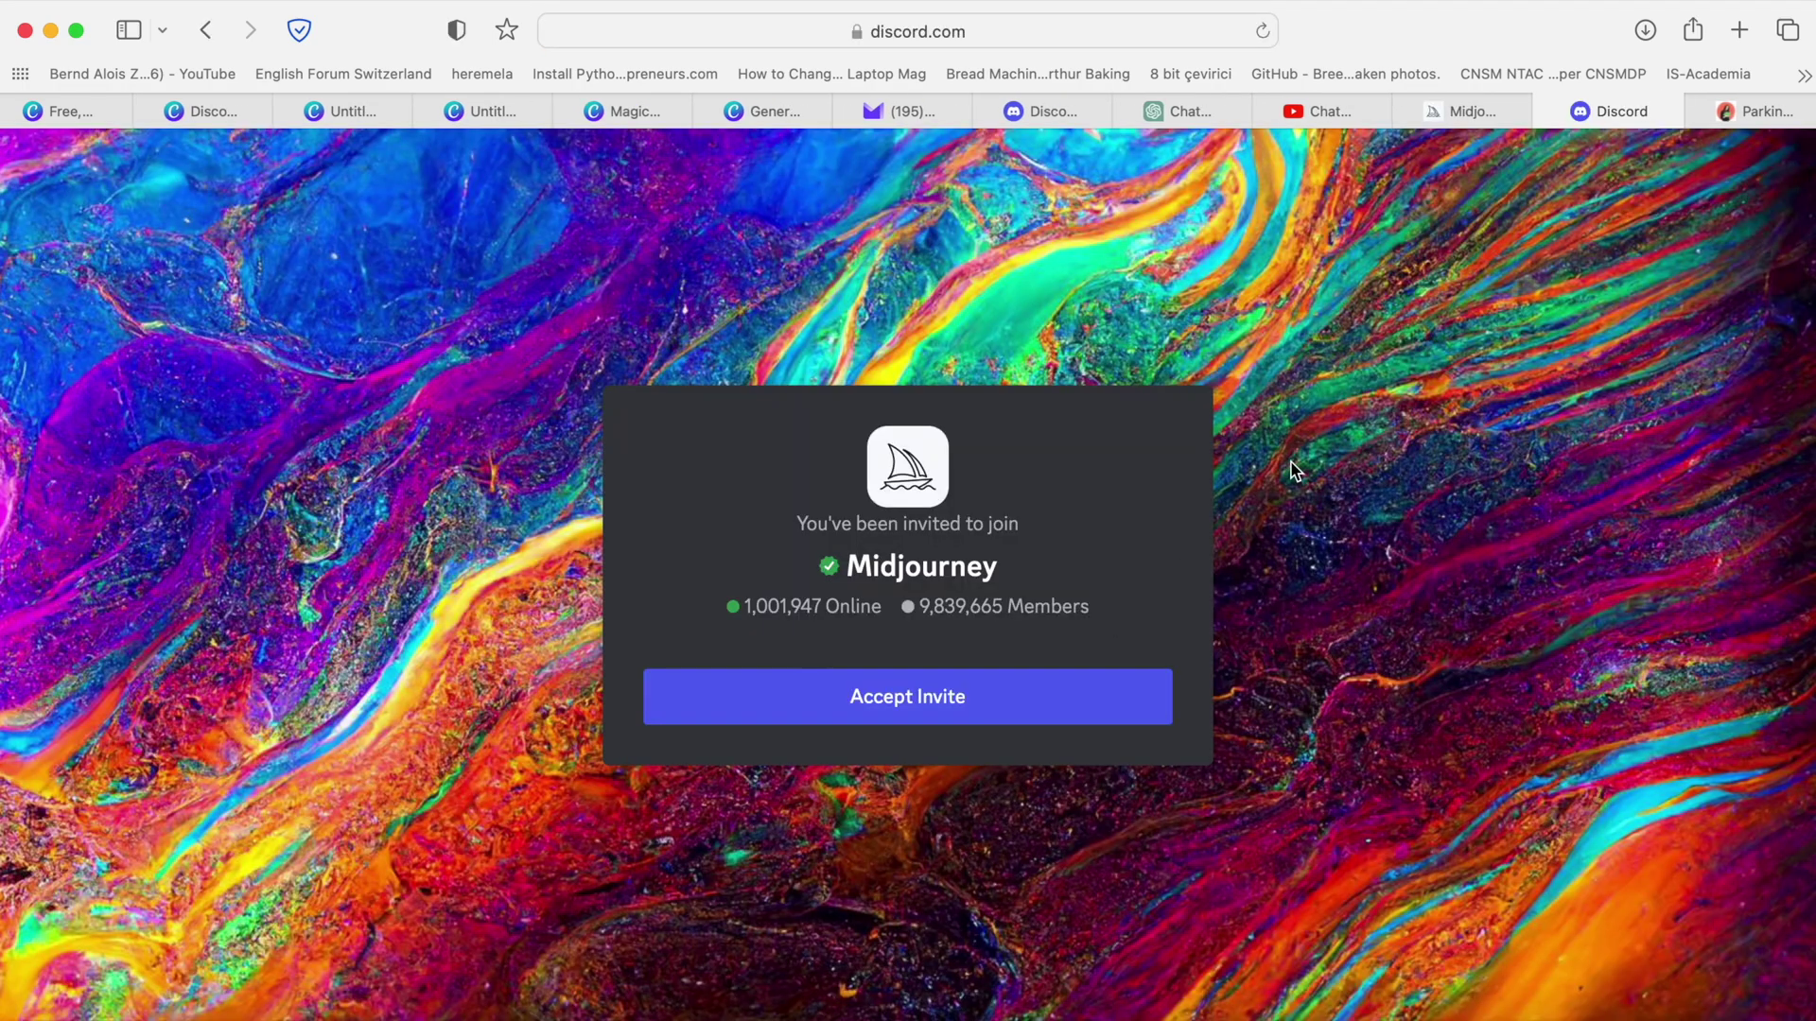
pyautogui.click(945, 705)
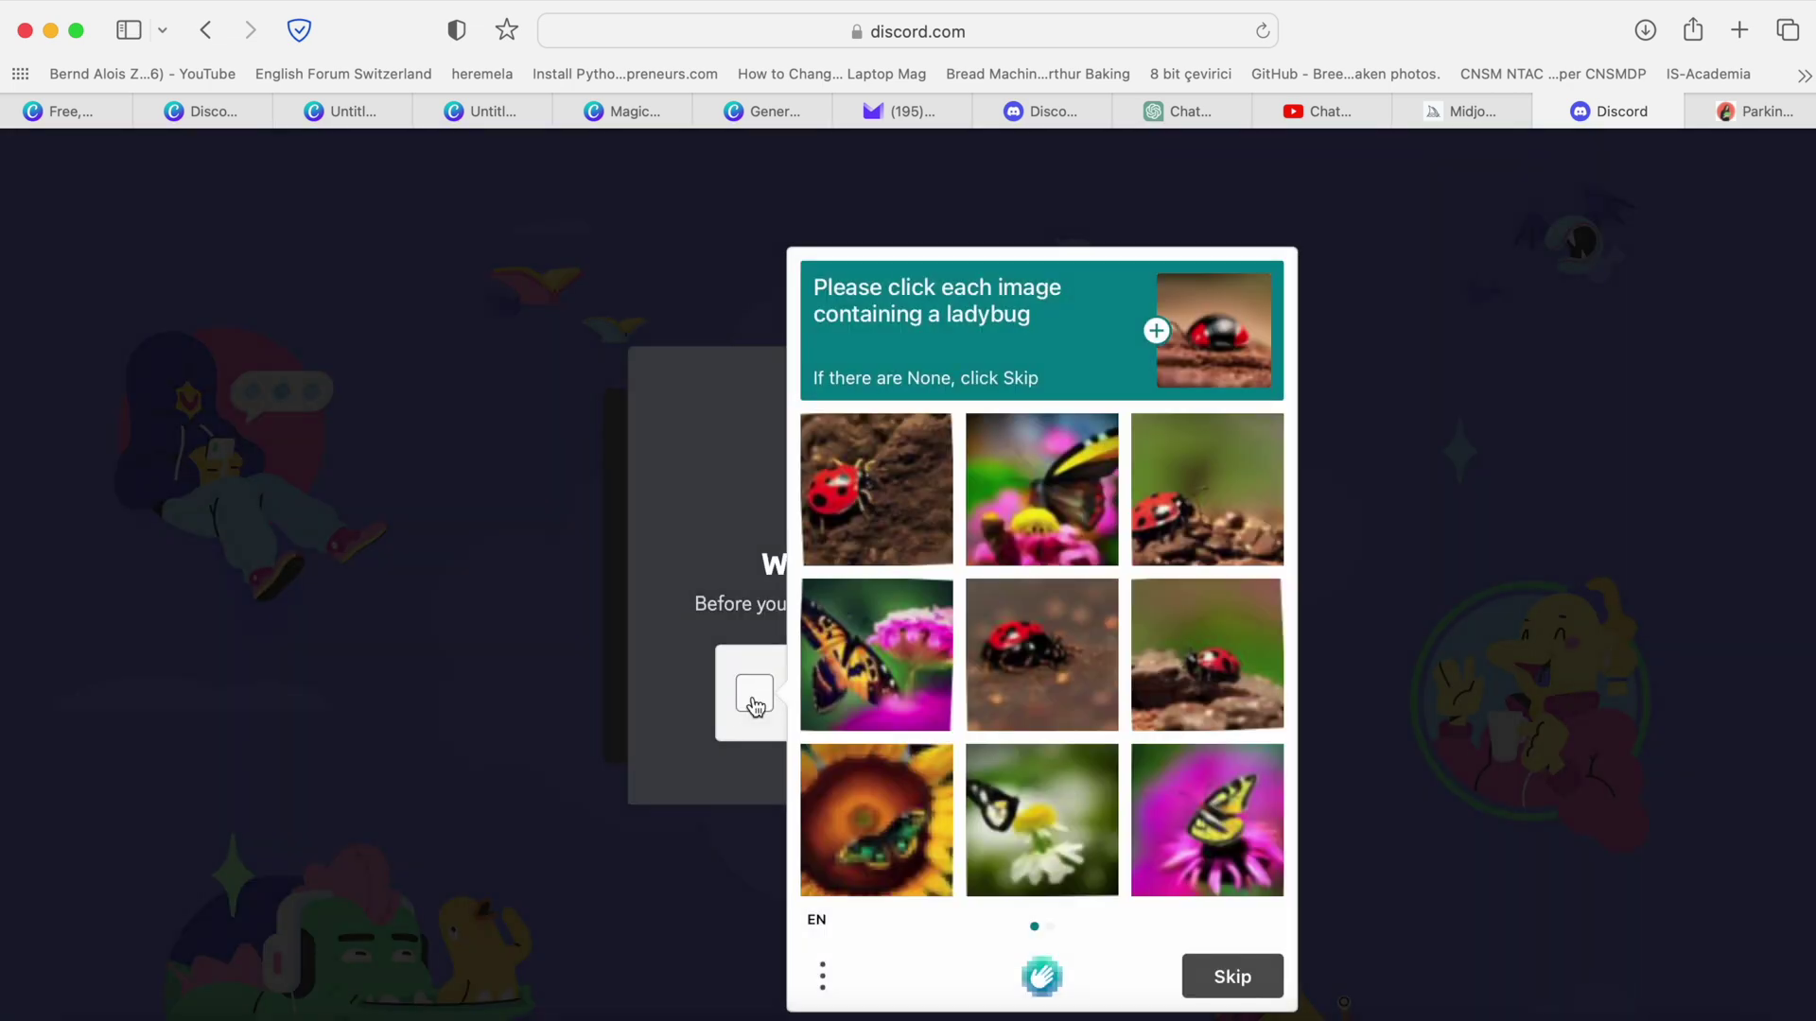
# Pass the captcha by selecting every ladybug image and submitting.
pyautogui.click(876, 512)
pyautogui.click(1026, 648)
pyautogui.click(1206, 610)
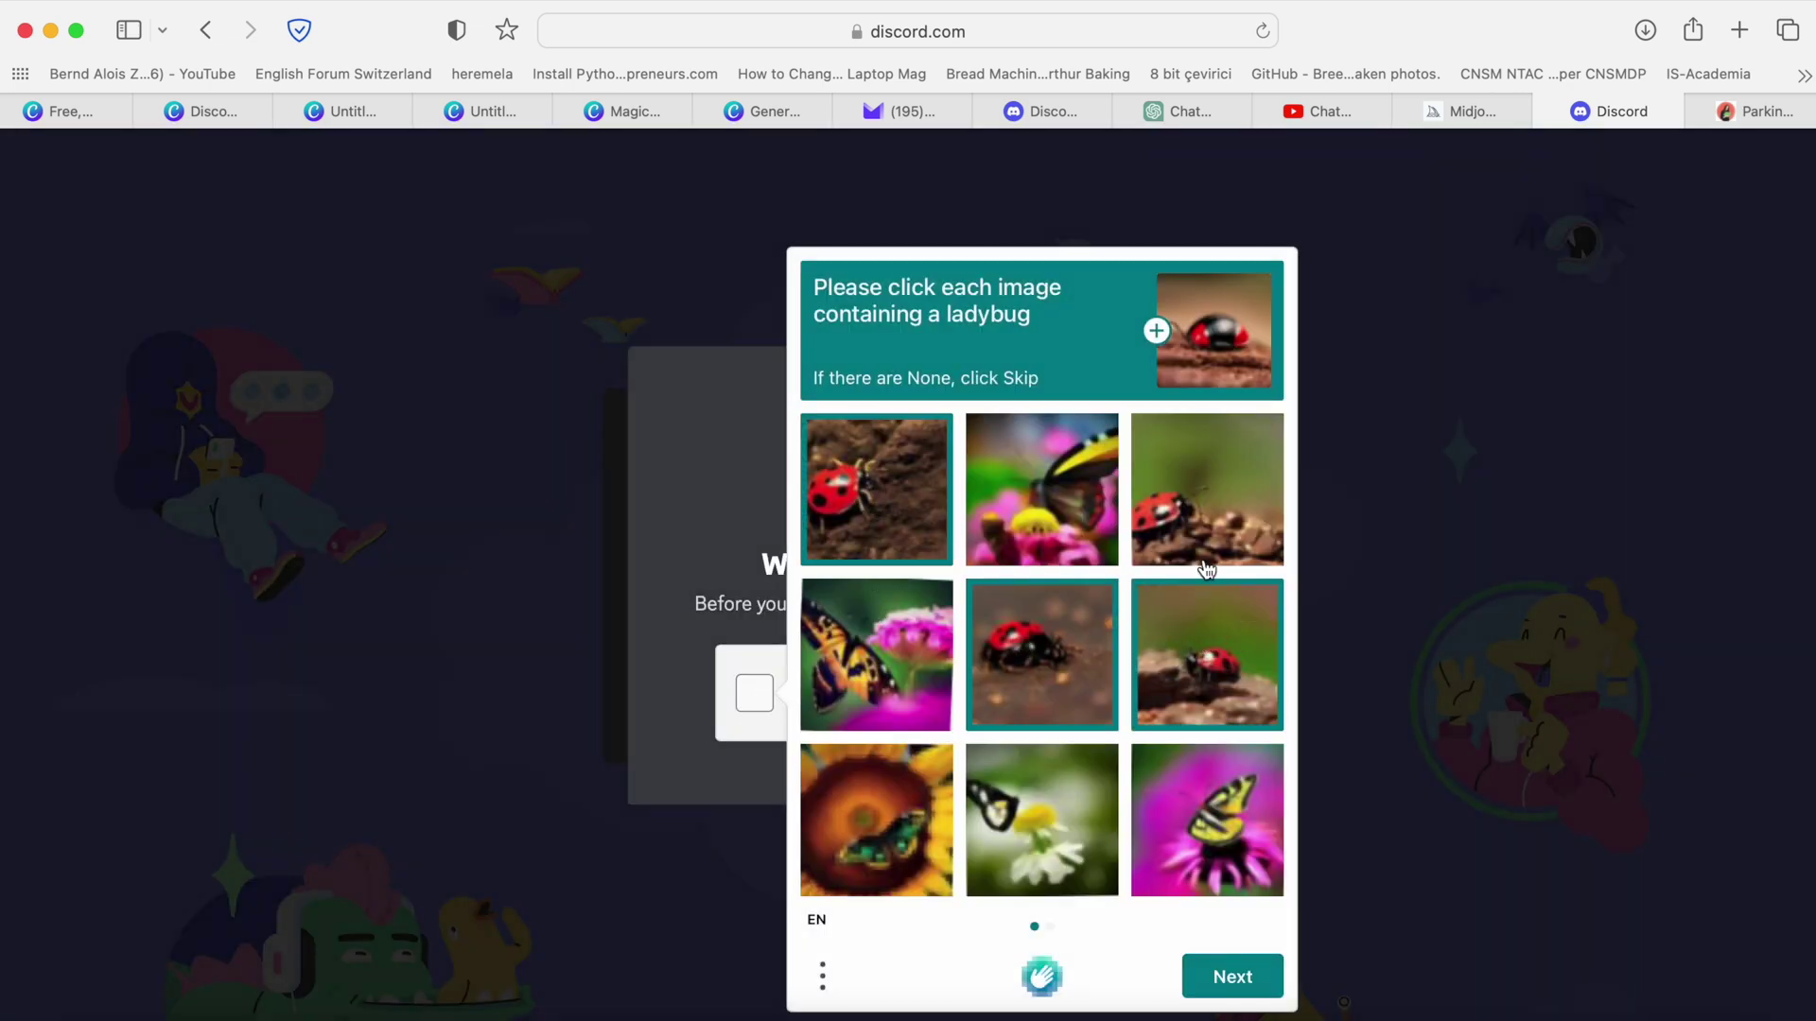
pyautogui.click(1206, 567)
pyautogui.click(1222, 976)
pyautogui.click(903, 646)
pyautogui.click(1205, 518)
pyautogui.click(1206, 667)
pyautogui.click(1206, 823)
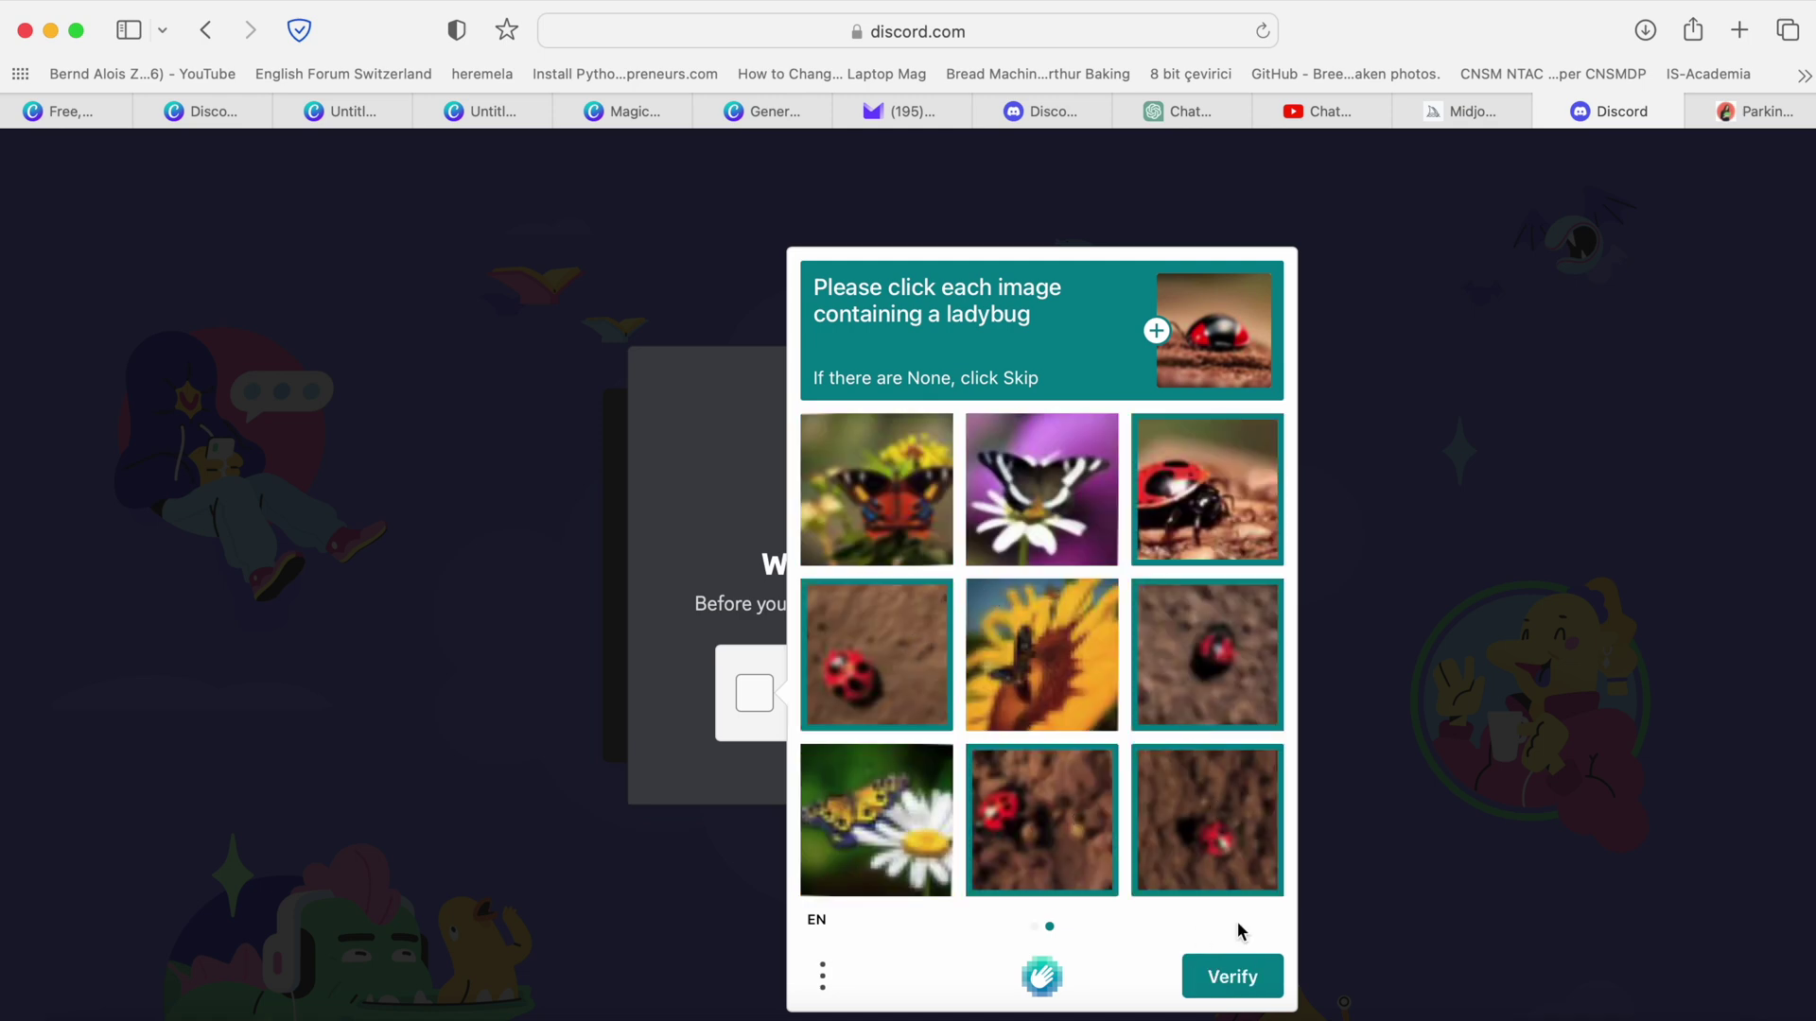
pyautogui.click(1230, 976)
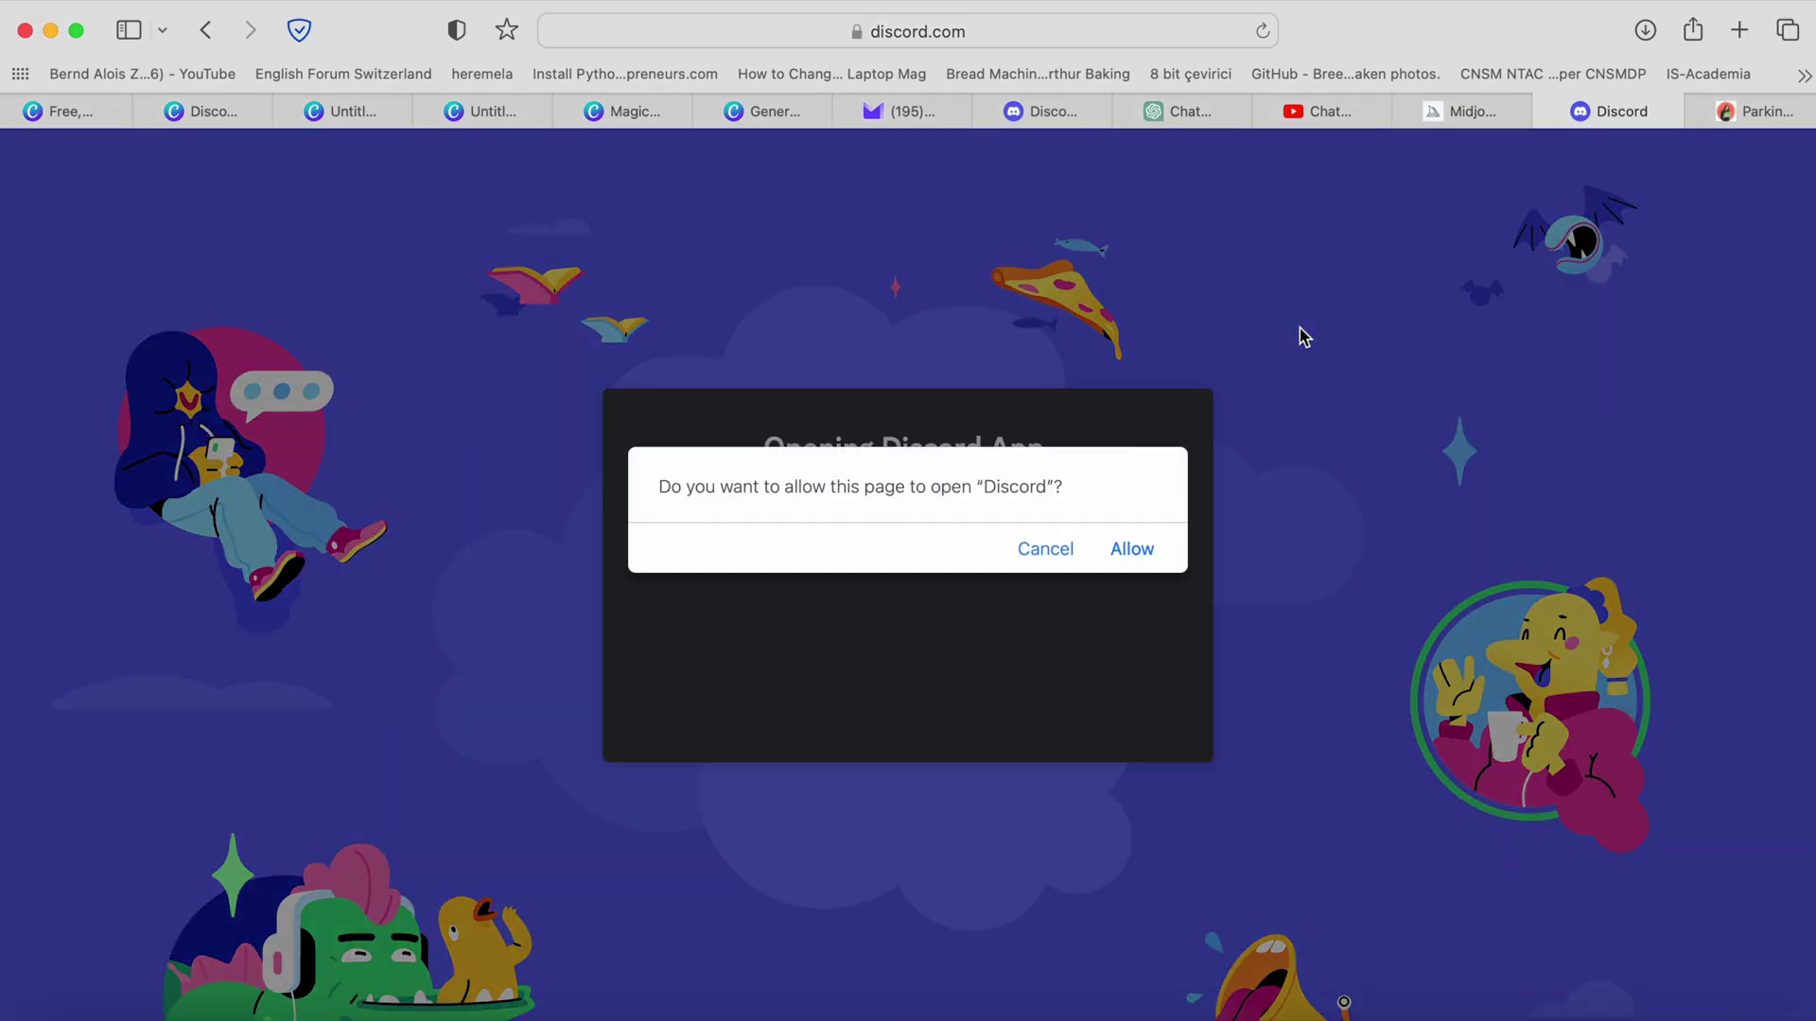
# Open the Discord app, skip the new audio device prompt, and enter the Midjourney server.
pyautogui.click(1132, 549)
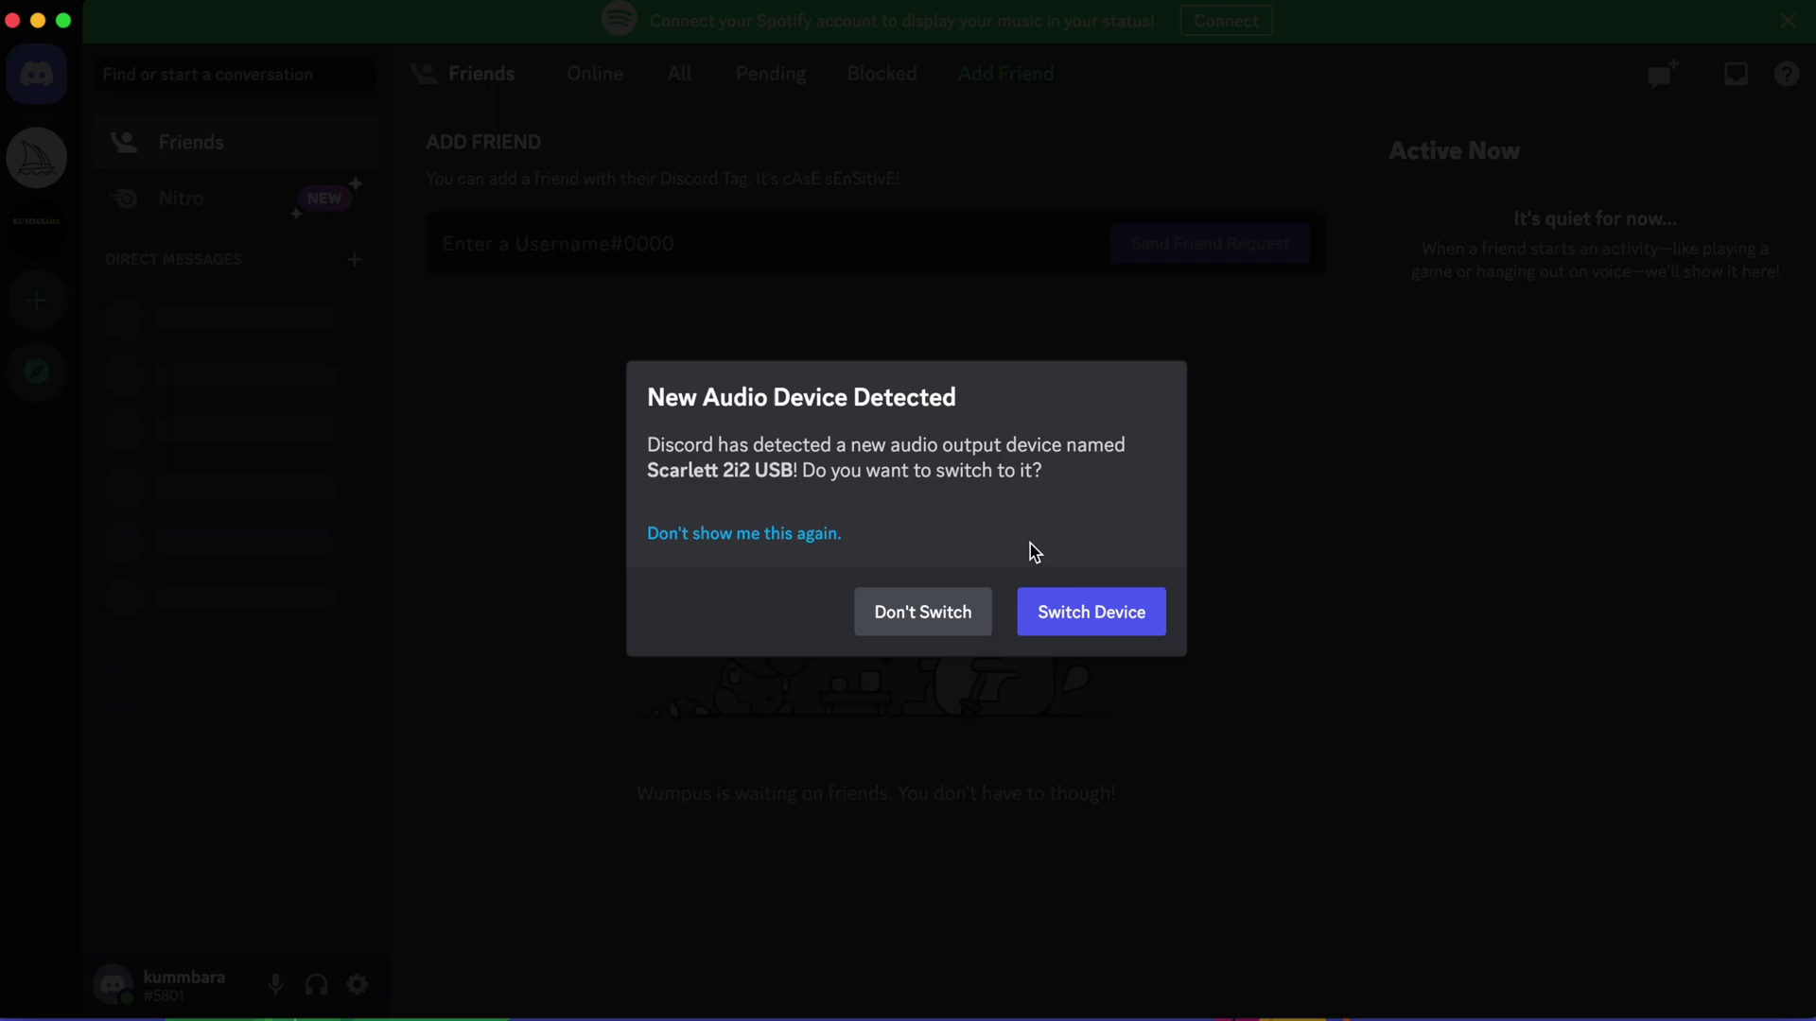
pyautogui.click(922, 611)
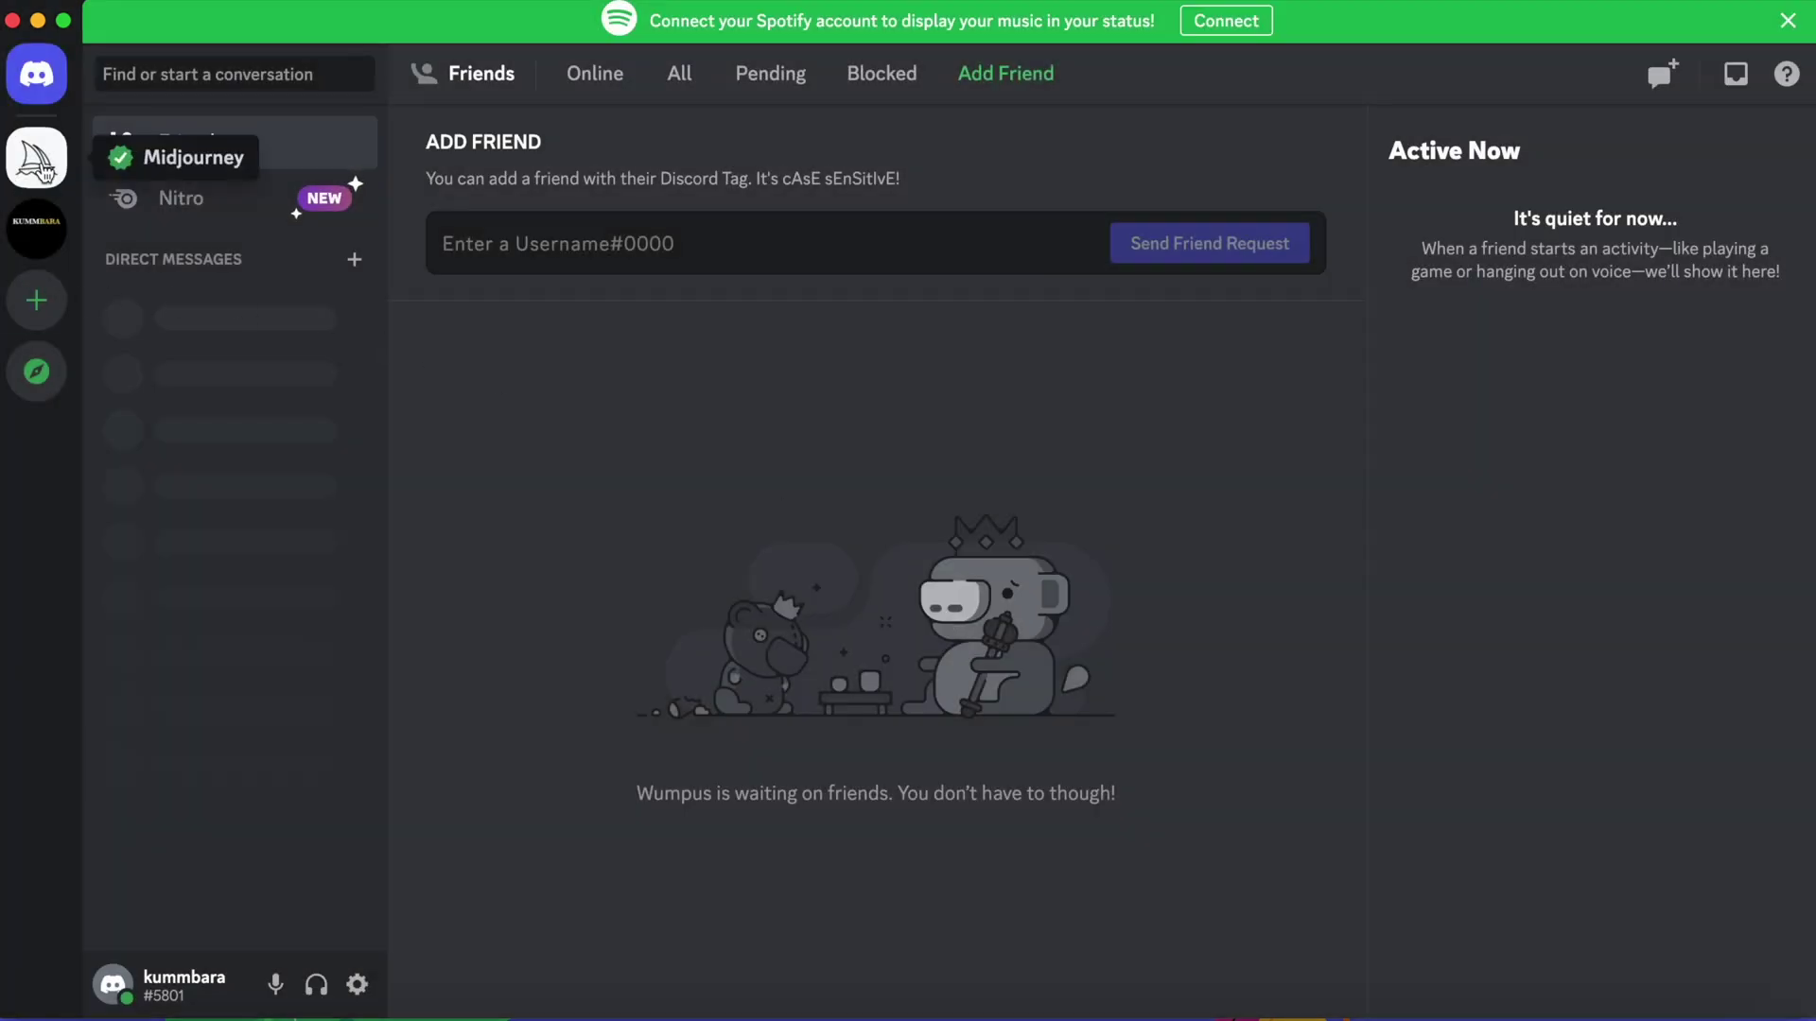
pyautogui.click(40, 168)
pyautogui.click(65, 916)
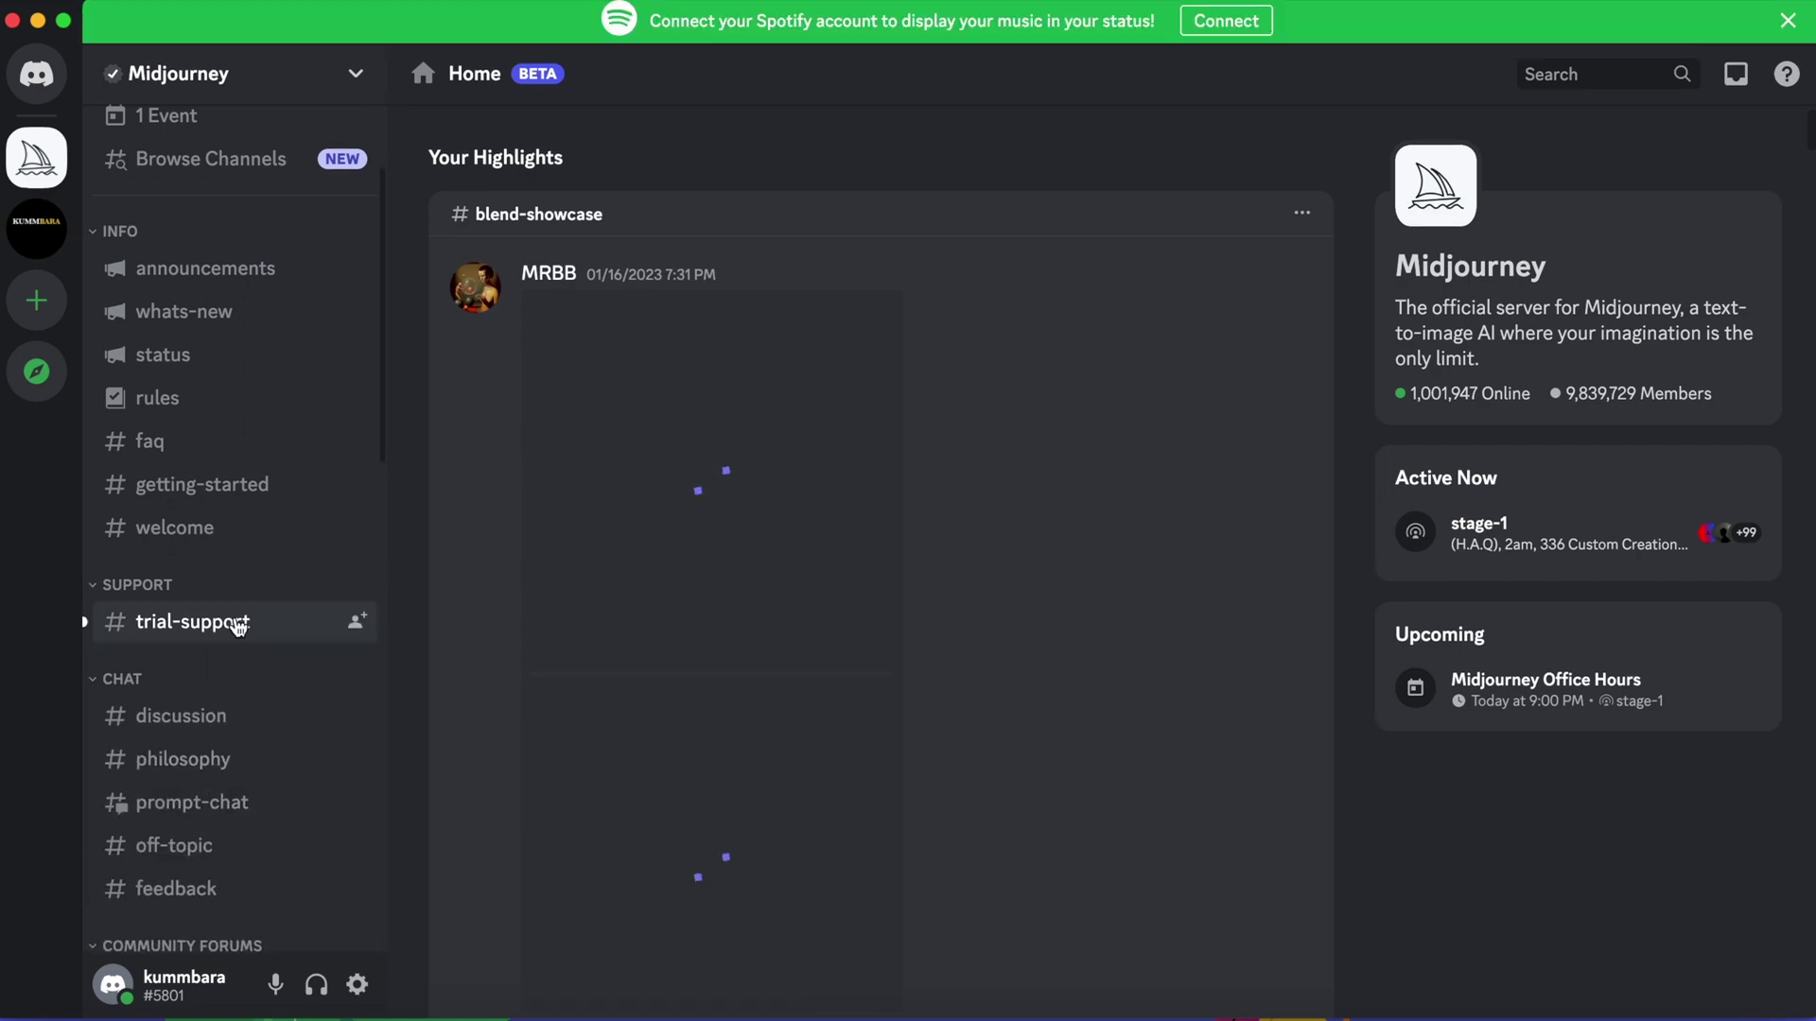
pyautogui.scroll(-1, 236, 629)
pyautogui.scroll(-1, 235, 637)
pyautogui.scroll(-5, 970, 587)
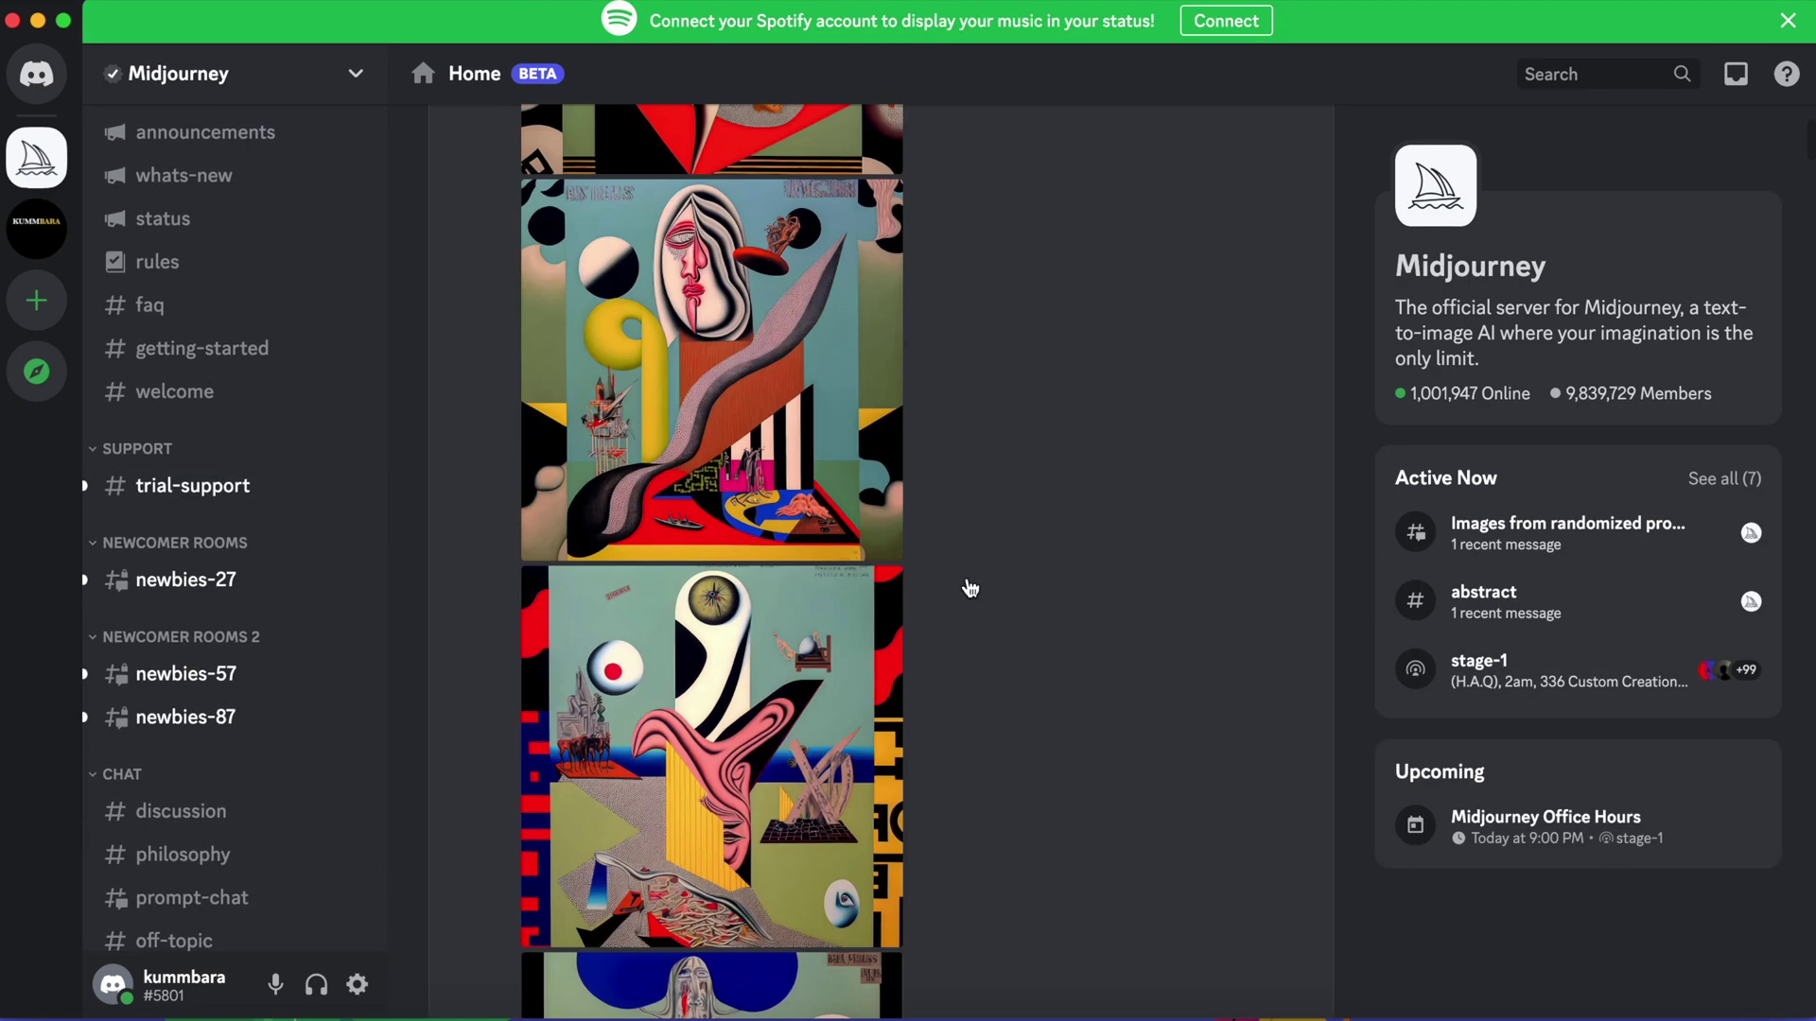
pyautogui.scroll(-3, 969, 587)
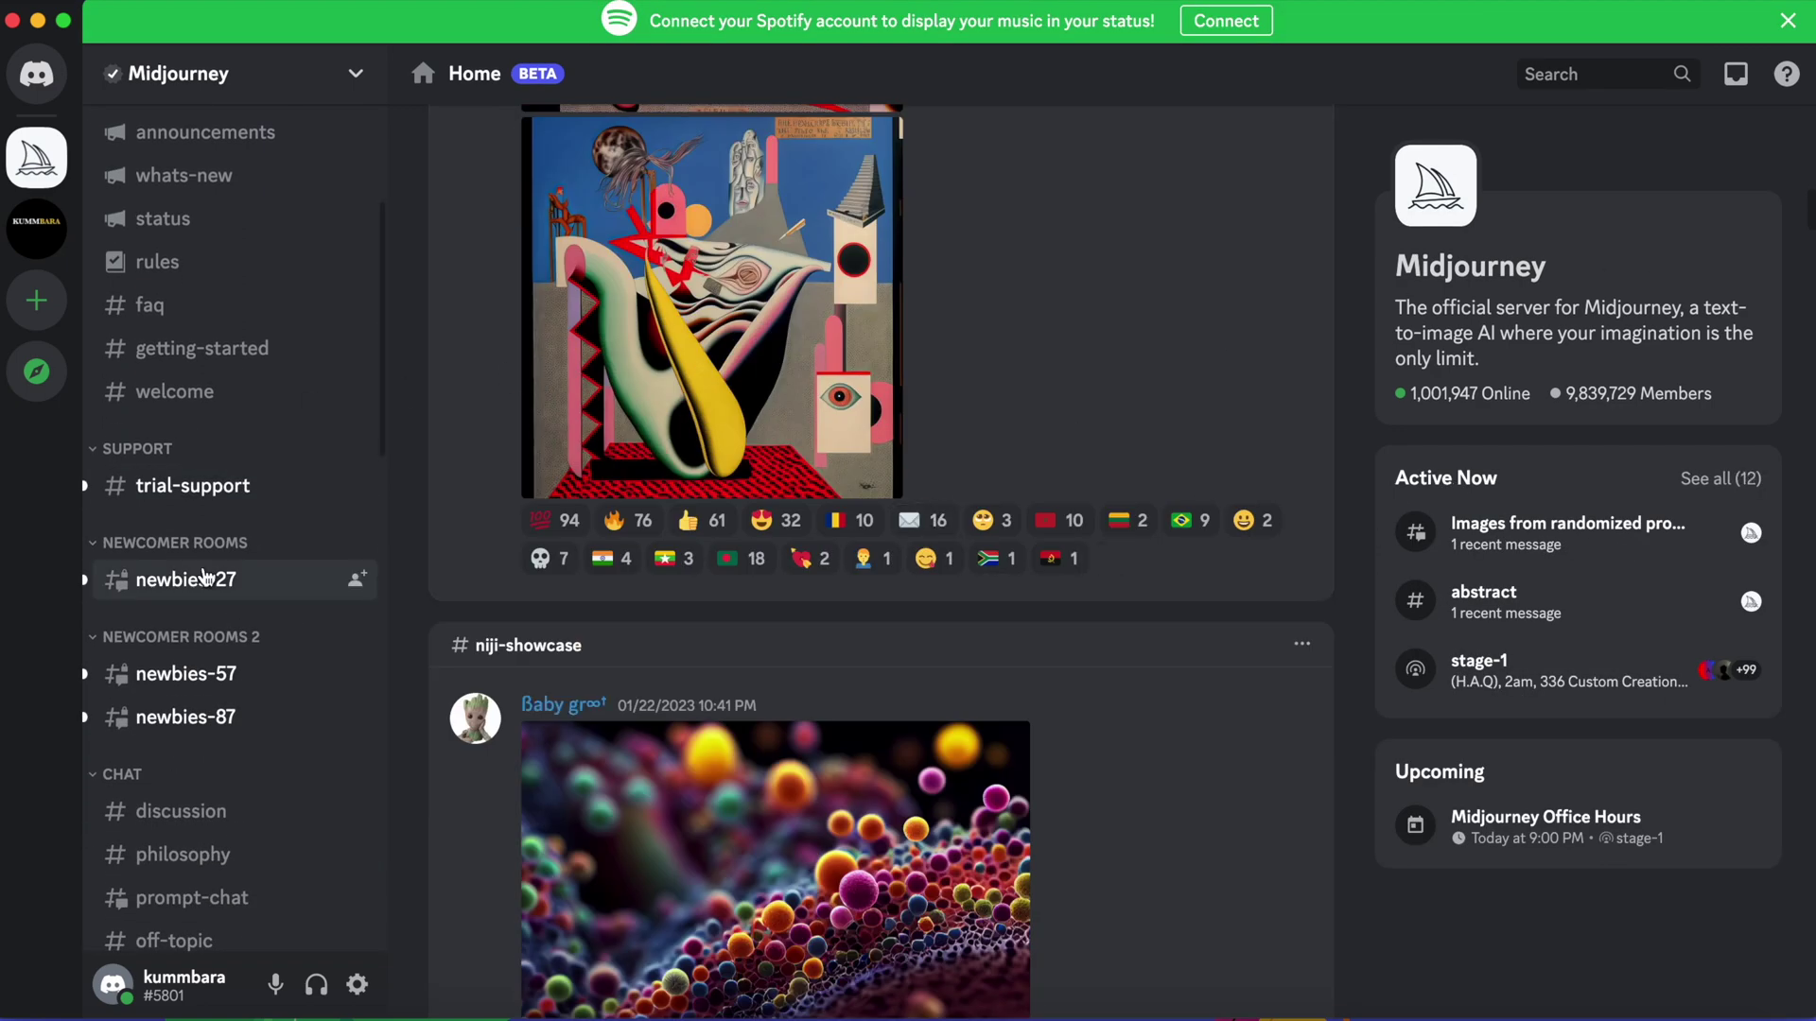
# In newbies-27, send /imagine with the pasted Funny Feline description, its title replaced by 'a tshirt'.
pyautogui.moveTo(186, 580)
pyautogui.click(232, 596)
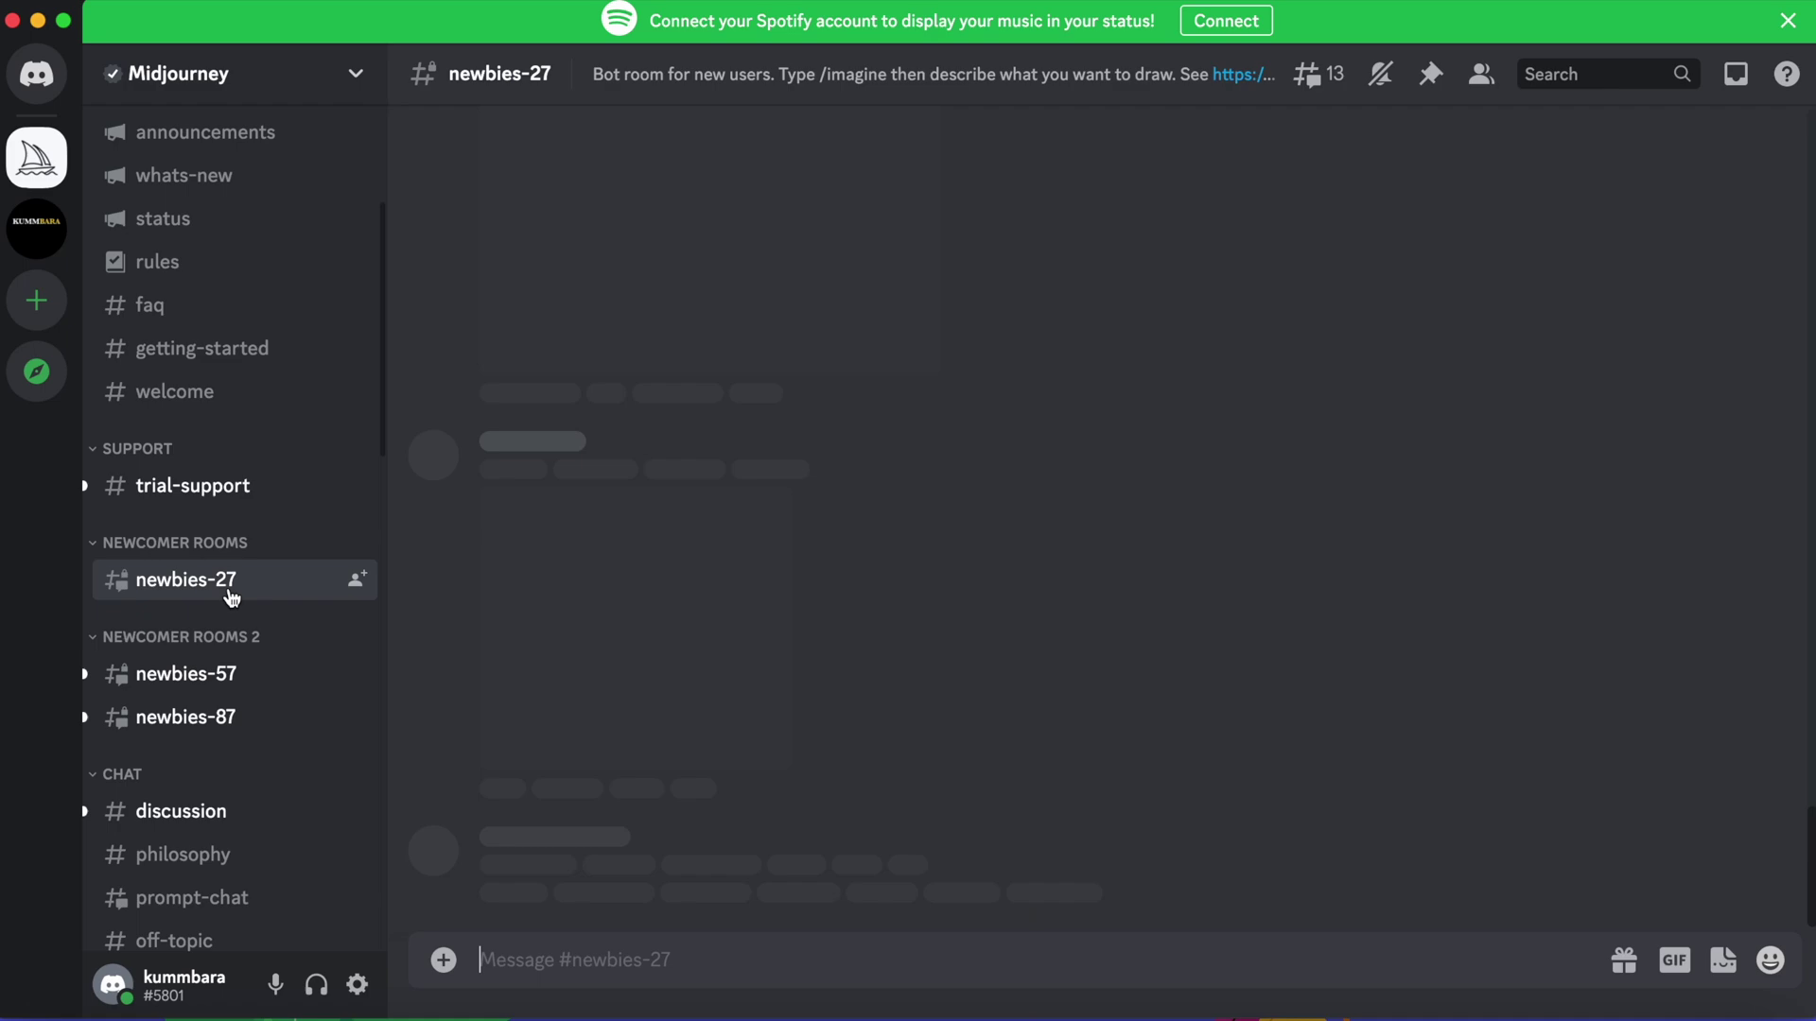
pyautogui.write('/')
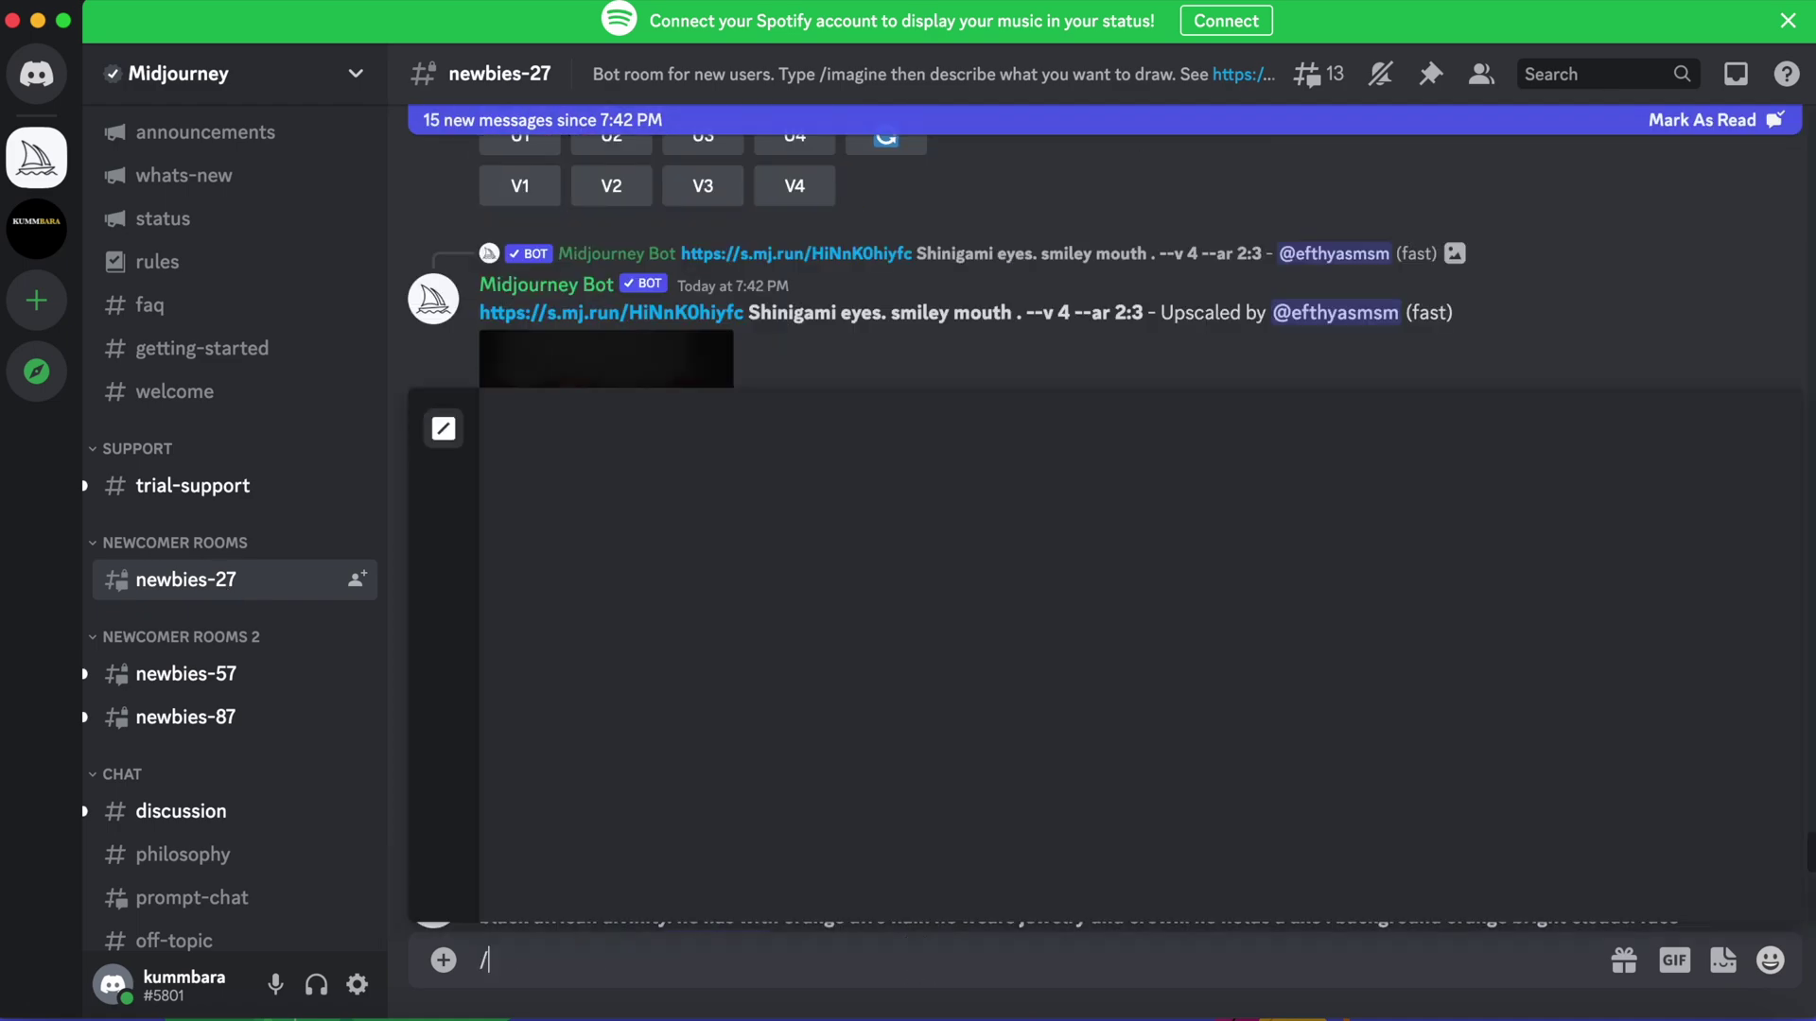
pyautogui.write('im')
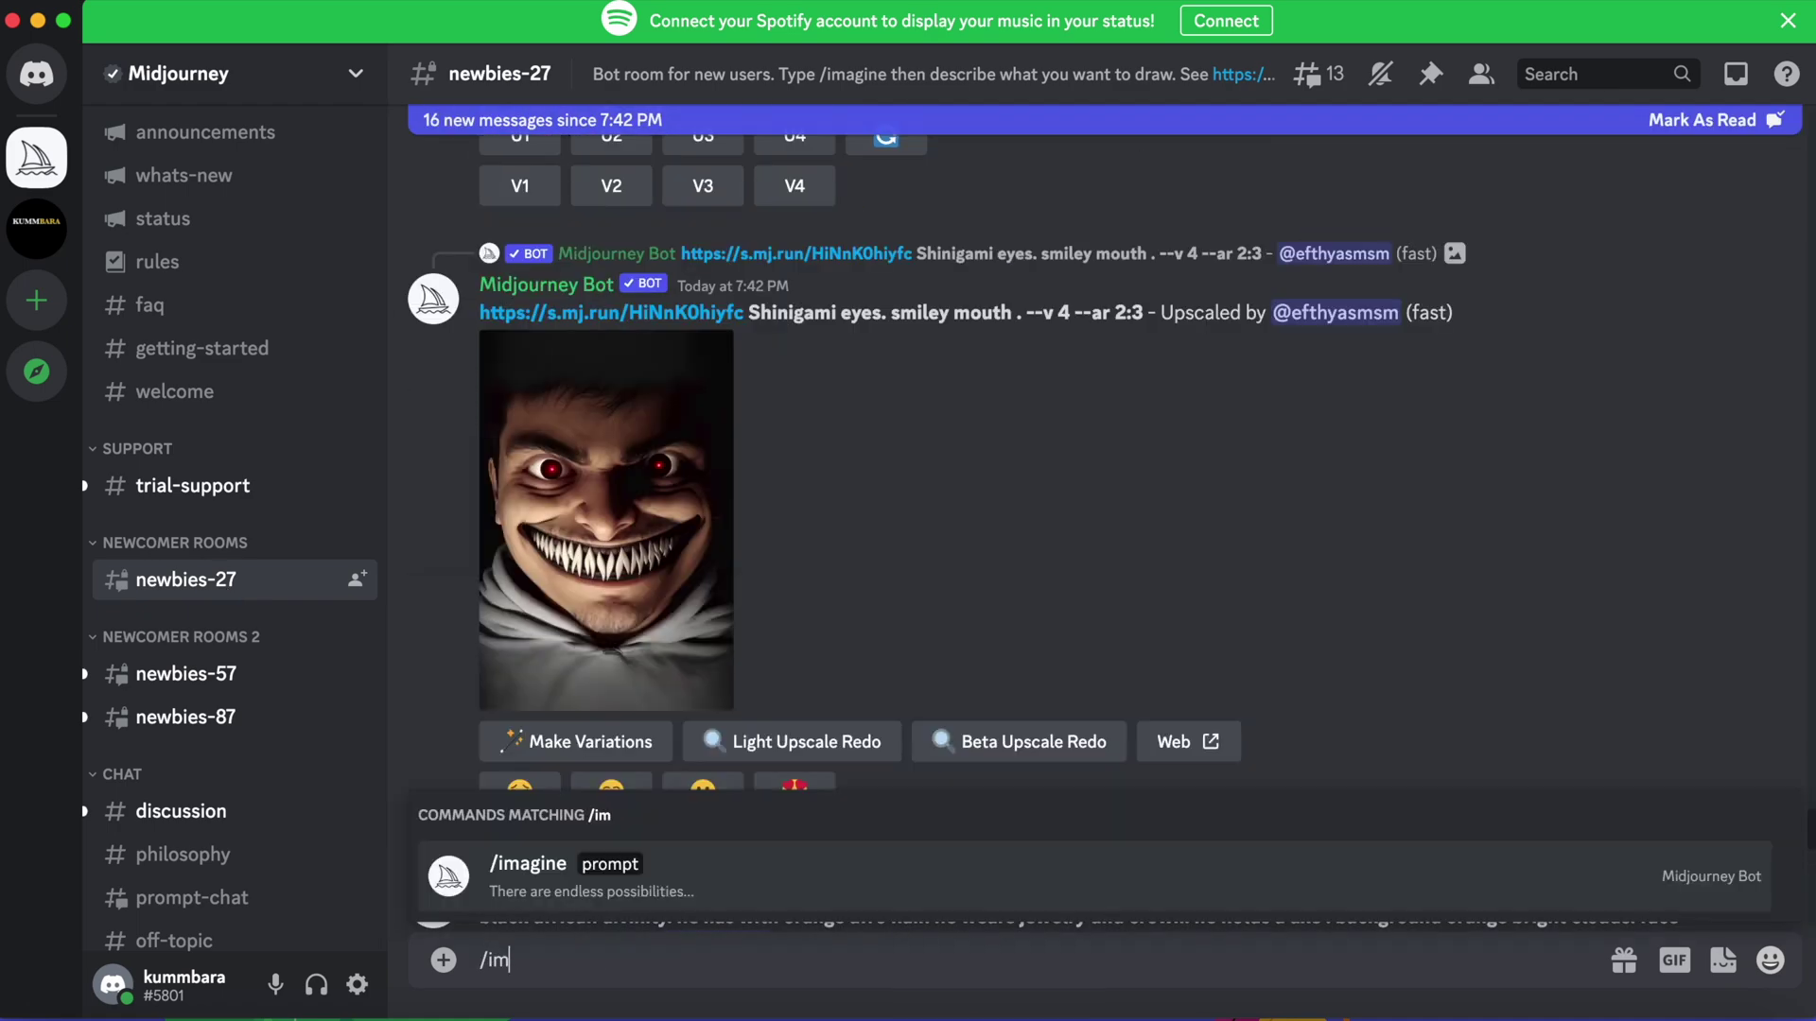
pyautogui.click(663, 876)
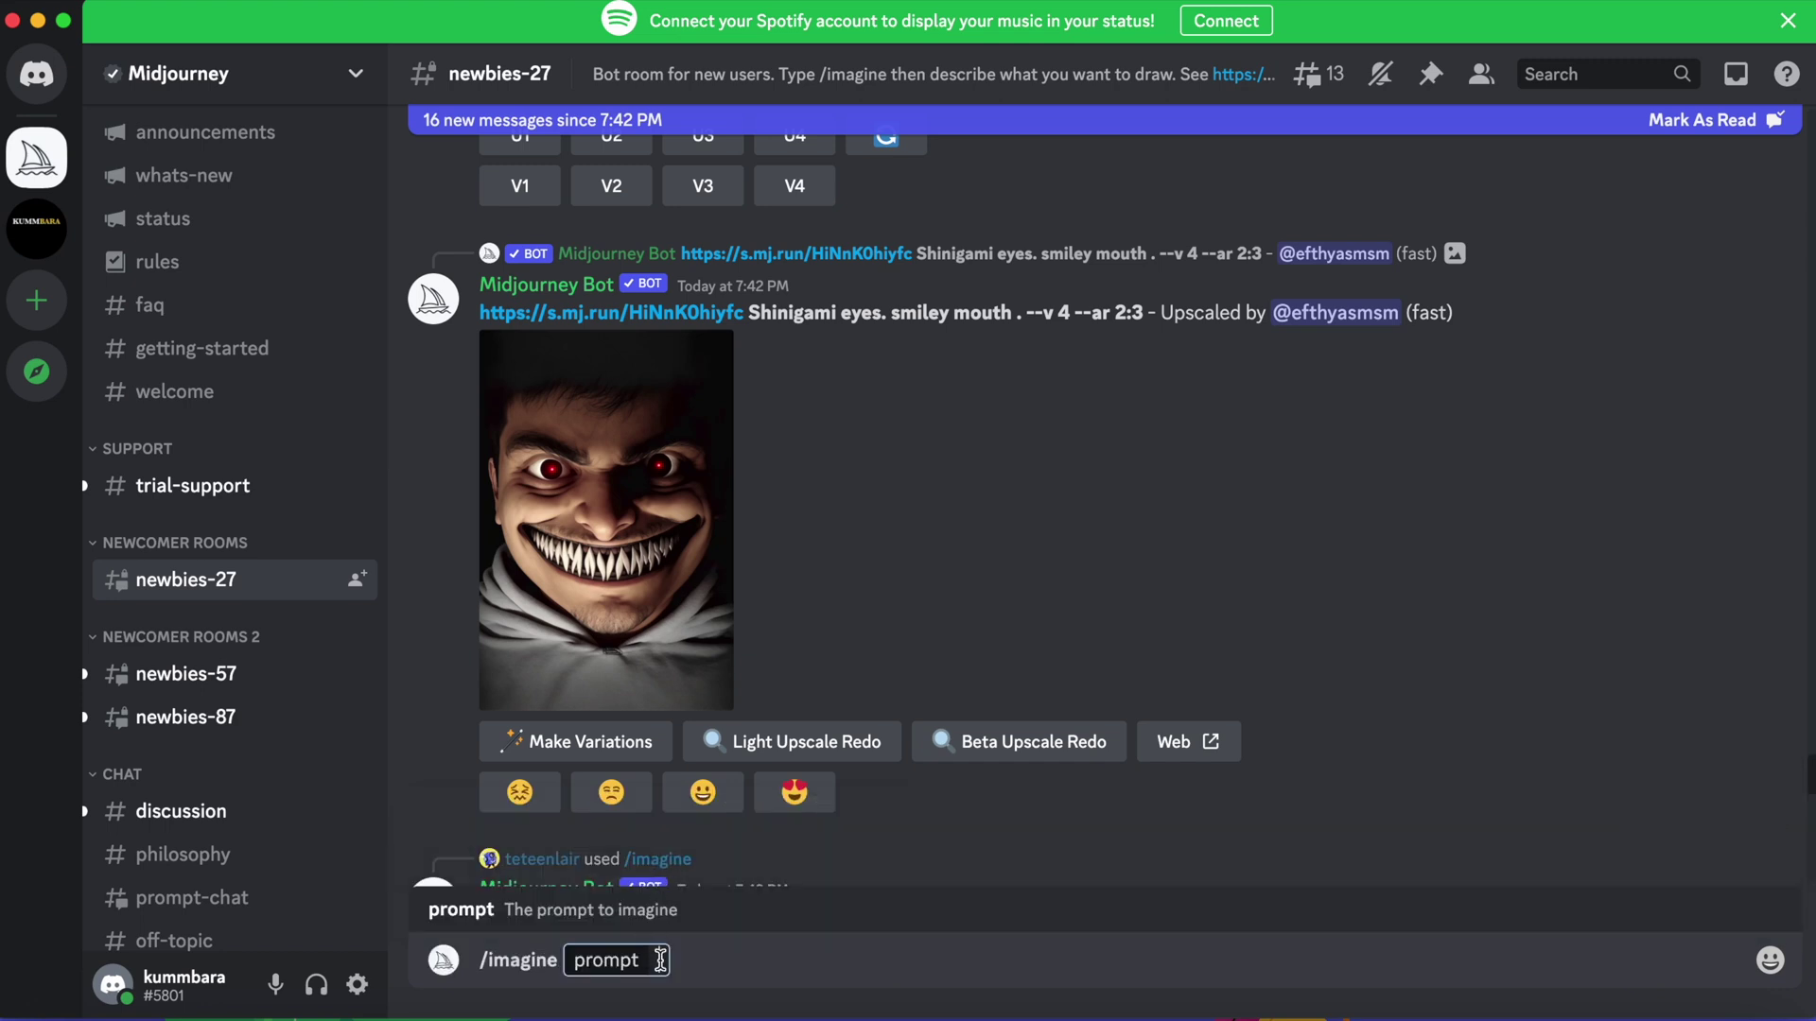
pyautogui.write('Funny Feline - Cat-astrophic puns" The design features an illustrated cartoon cat sitting in front of a wall of books, with a mischievous grin on its face. The cat is holding a book entitled "Cat-astrophic Puns" in its paw. The cat is dressed like a librarian, wearing a shirt with a pocket protector, and a pair of glasses on its head. The text "Funny Feline" is written above the cat, in a playful font.')
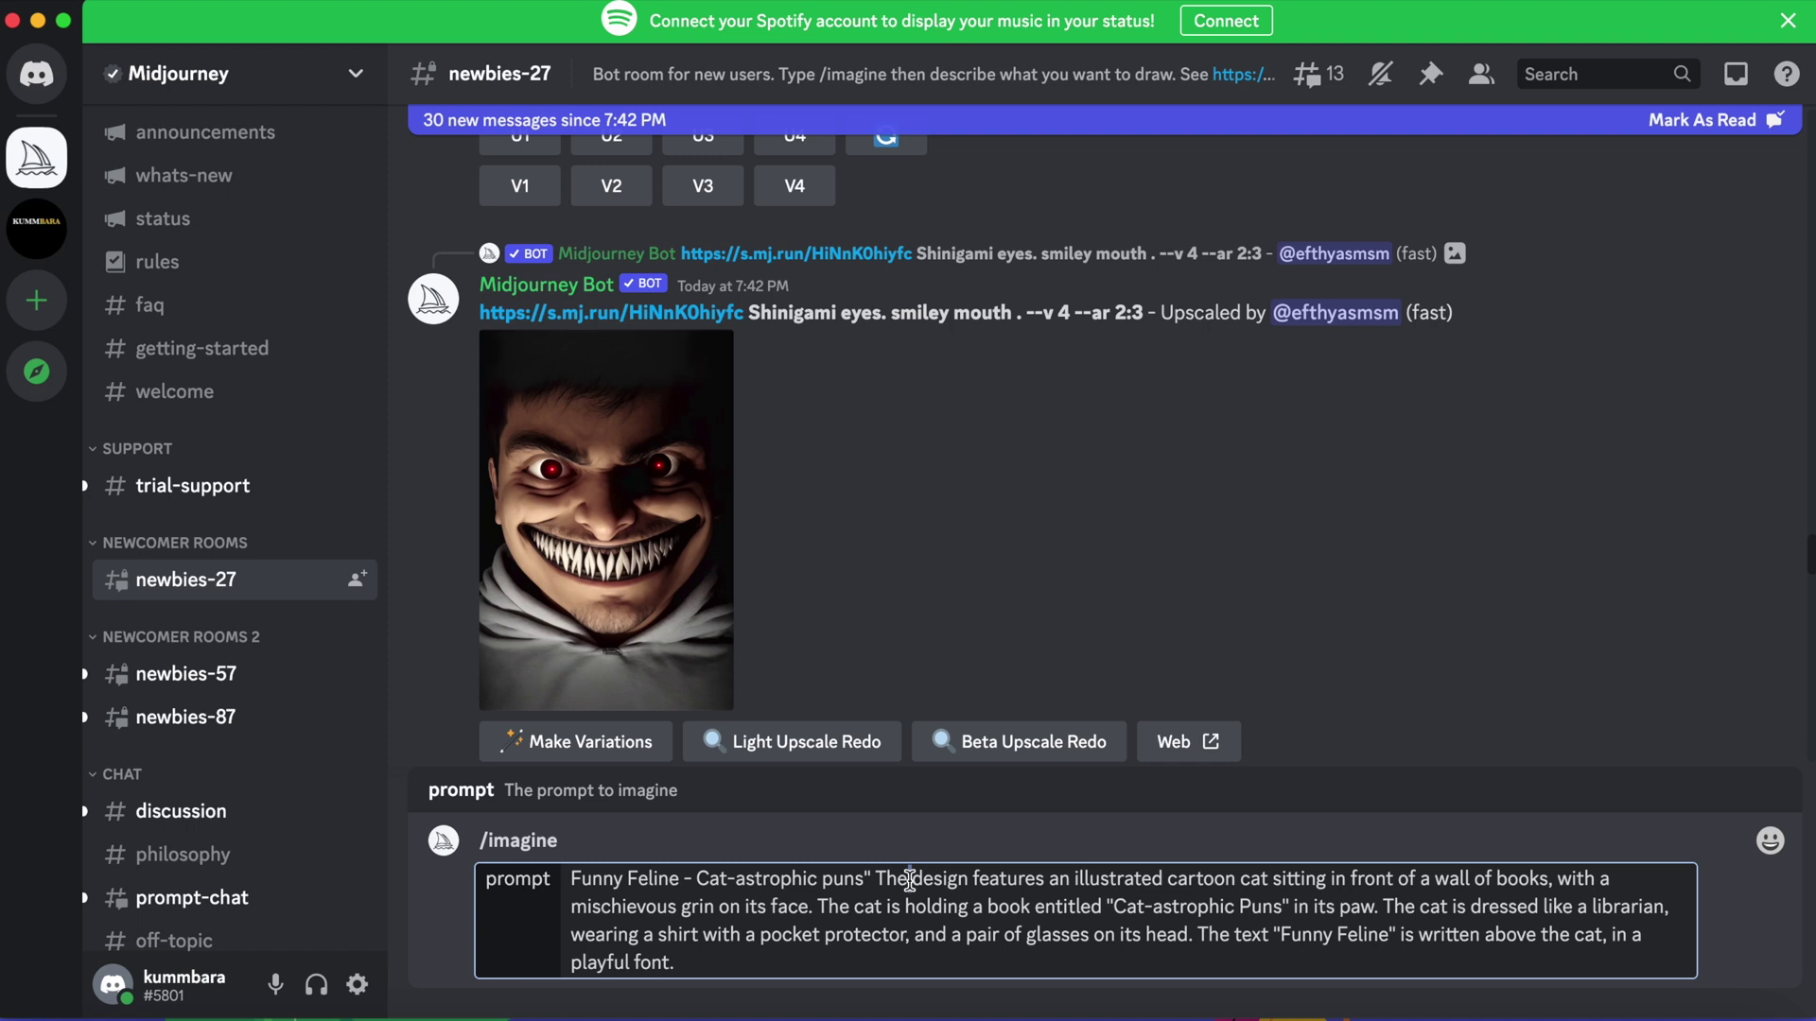
pyautogui.moveTo(908, 879); pyautogui.dragTo(567, 878)
pyautogui.press('BackSpace')
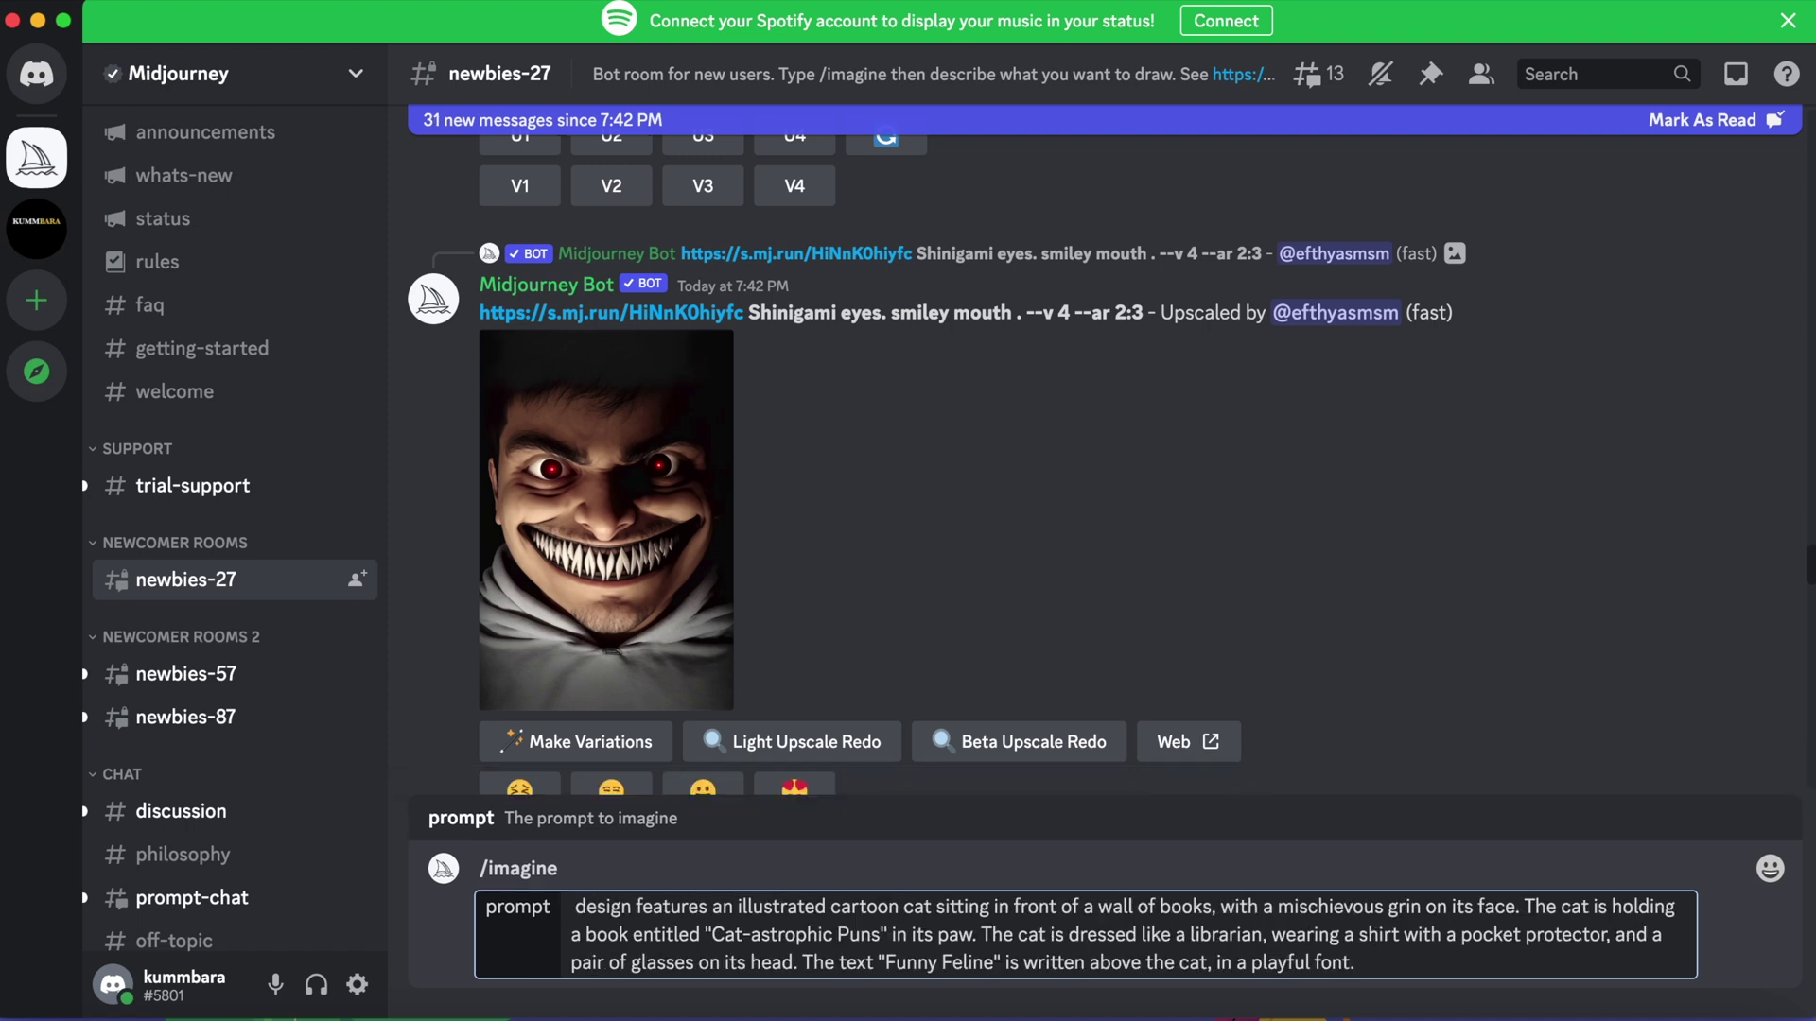
pyautogui.write('a ')
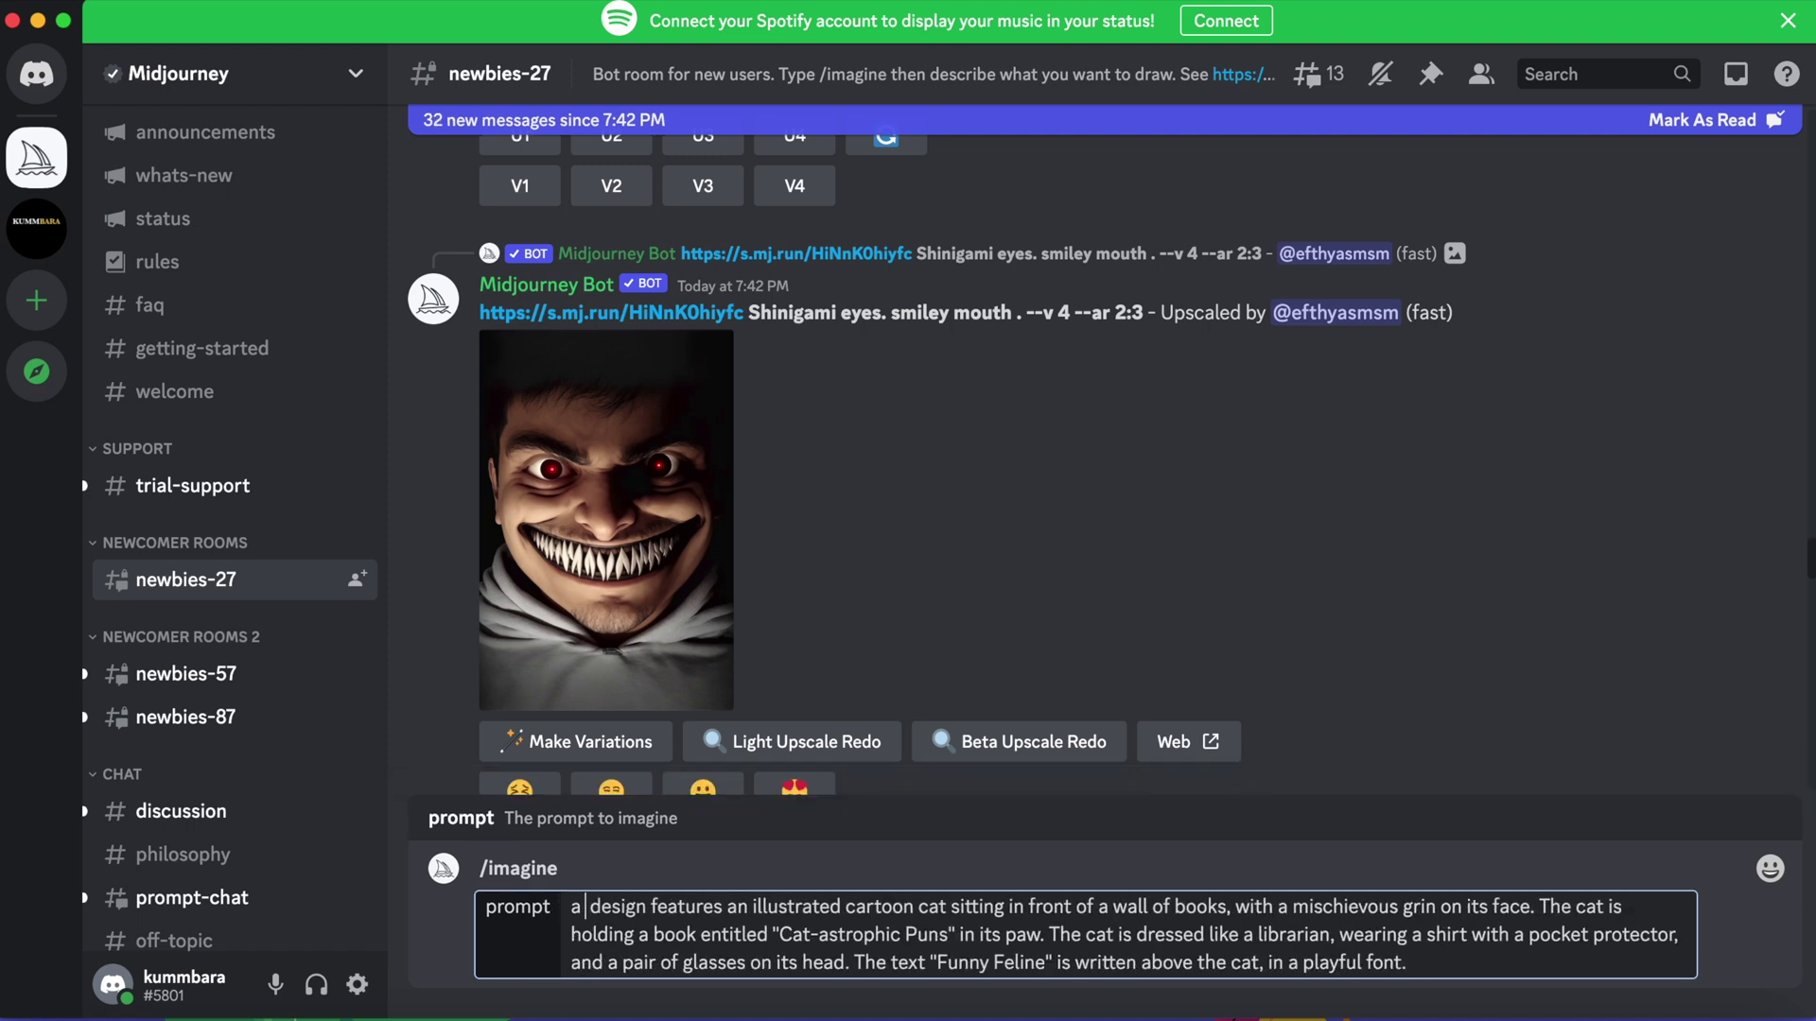
pyautogui.write('tshirt')
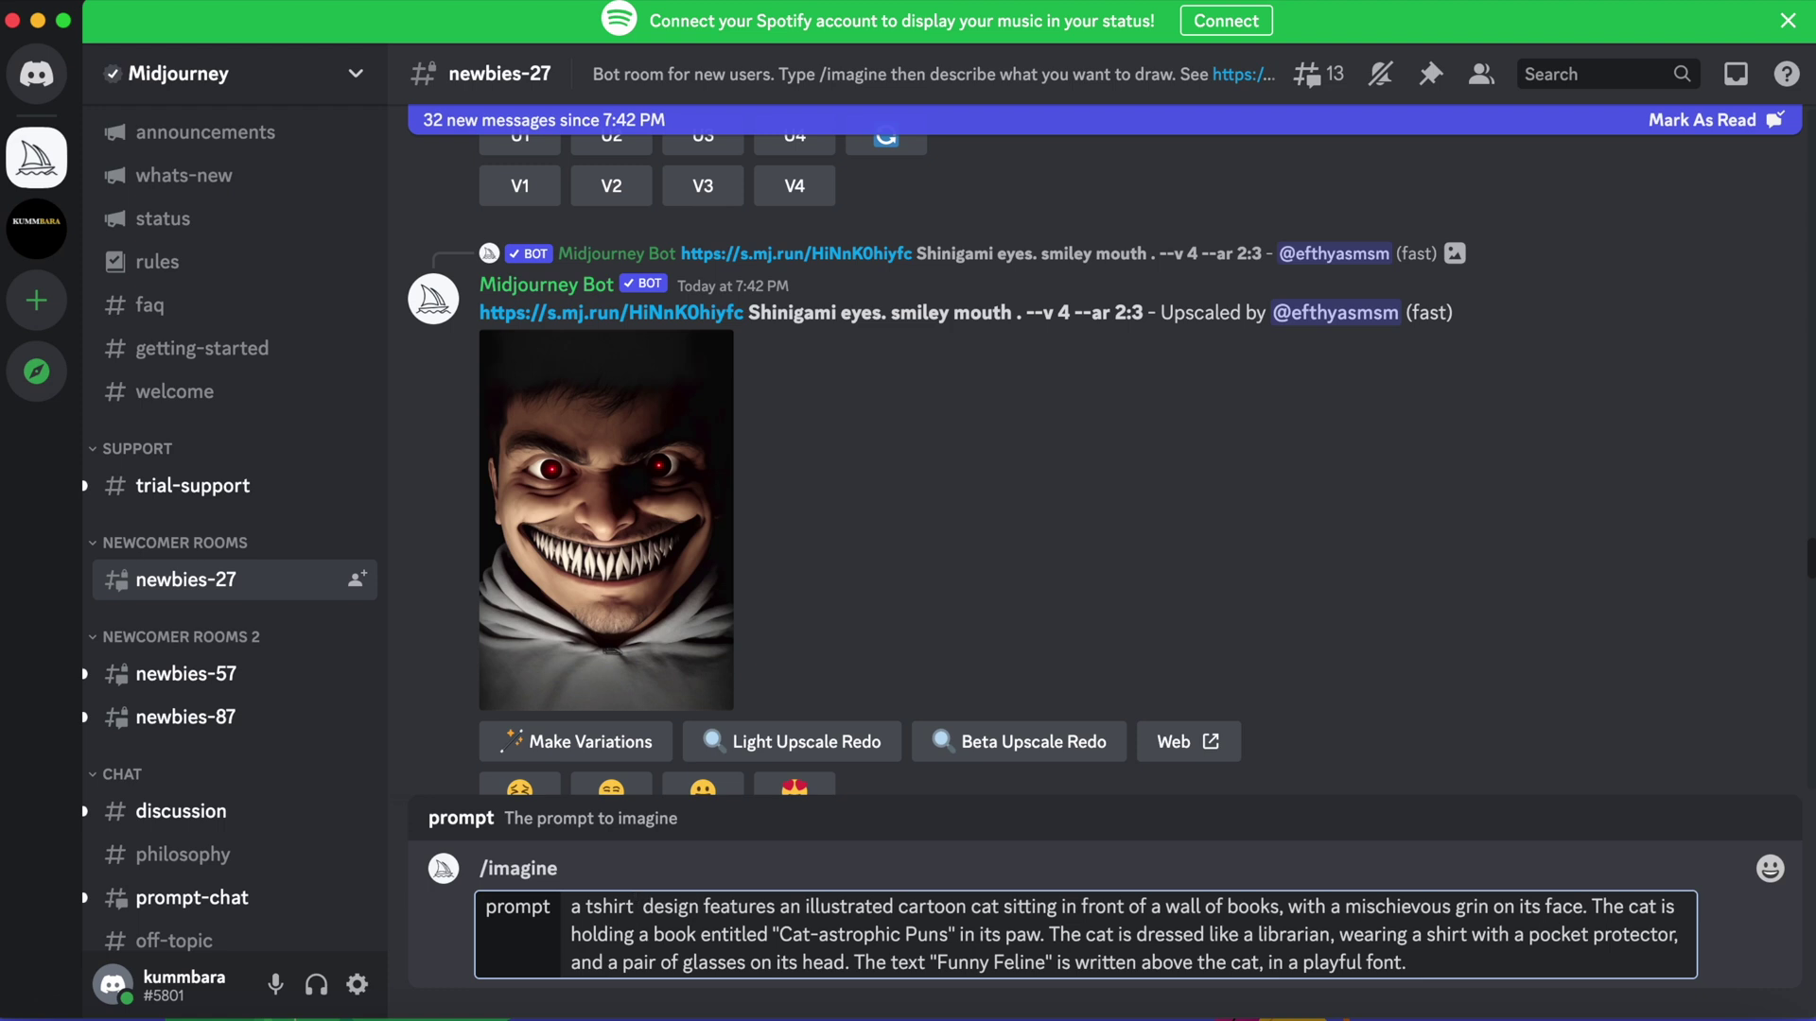
pyautogui.press('BackSpace')
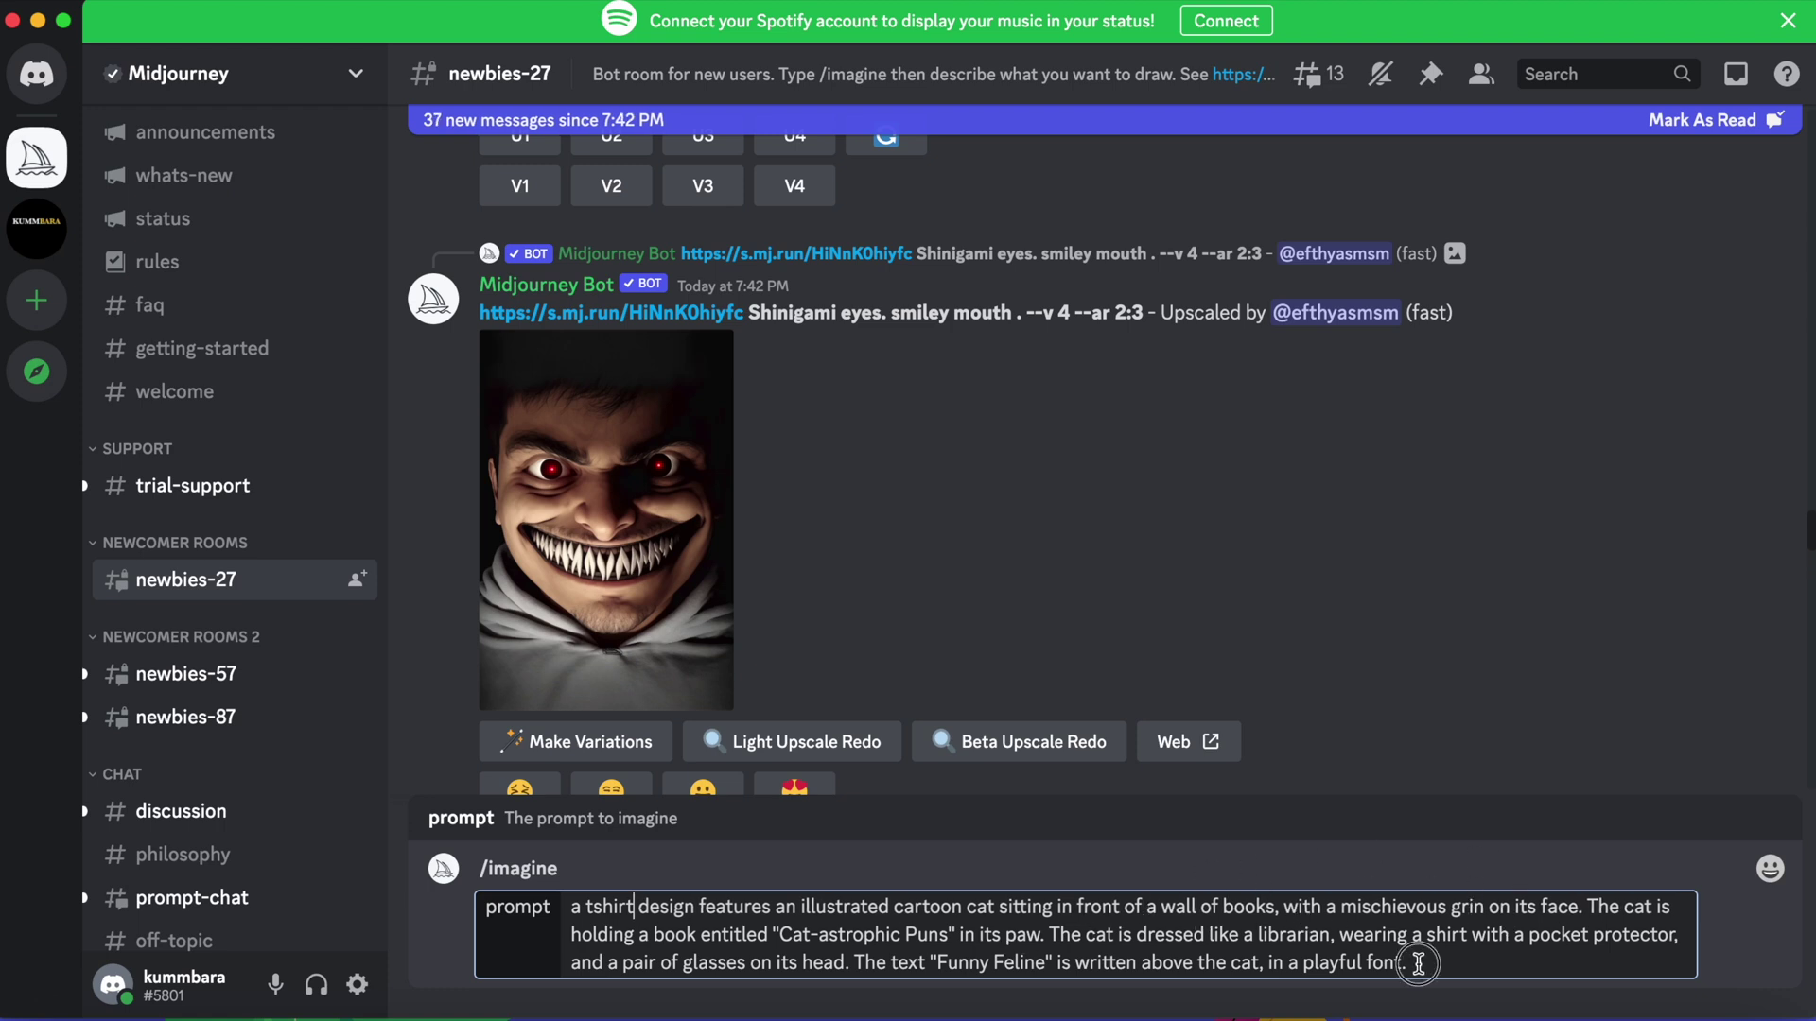
pyautogui.press('Return')
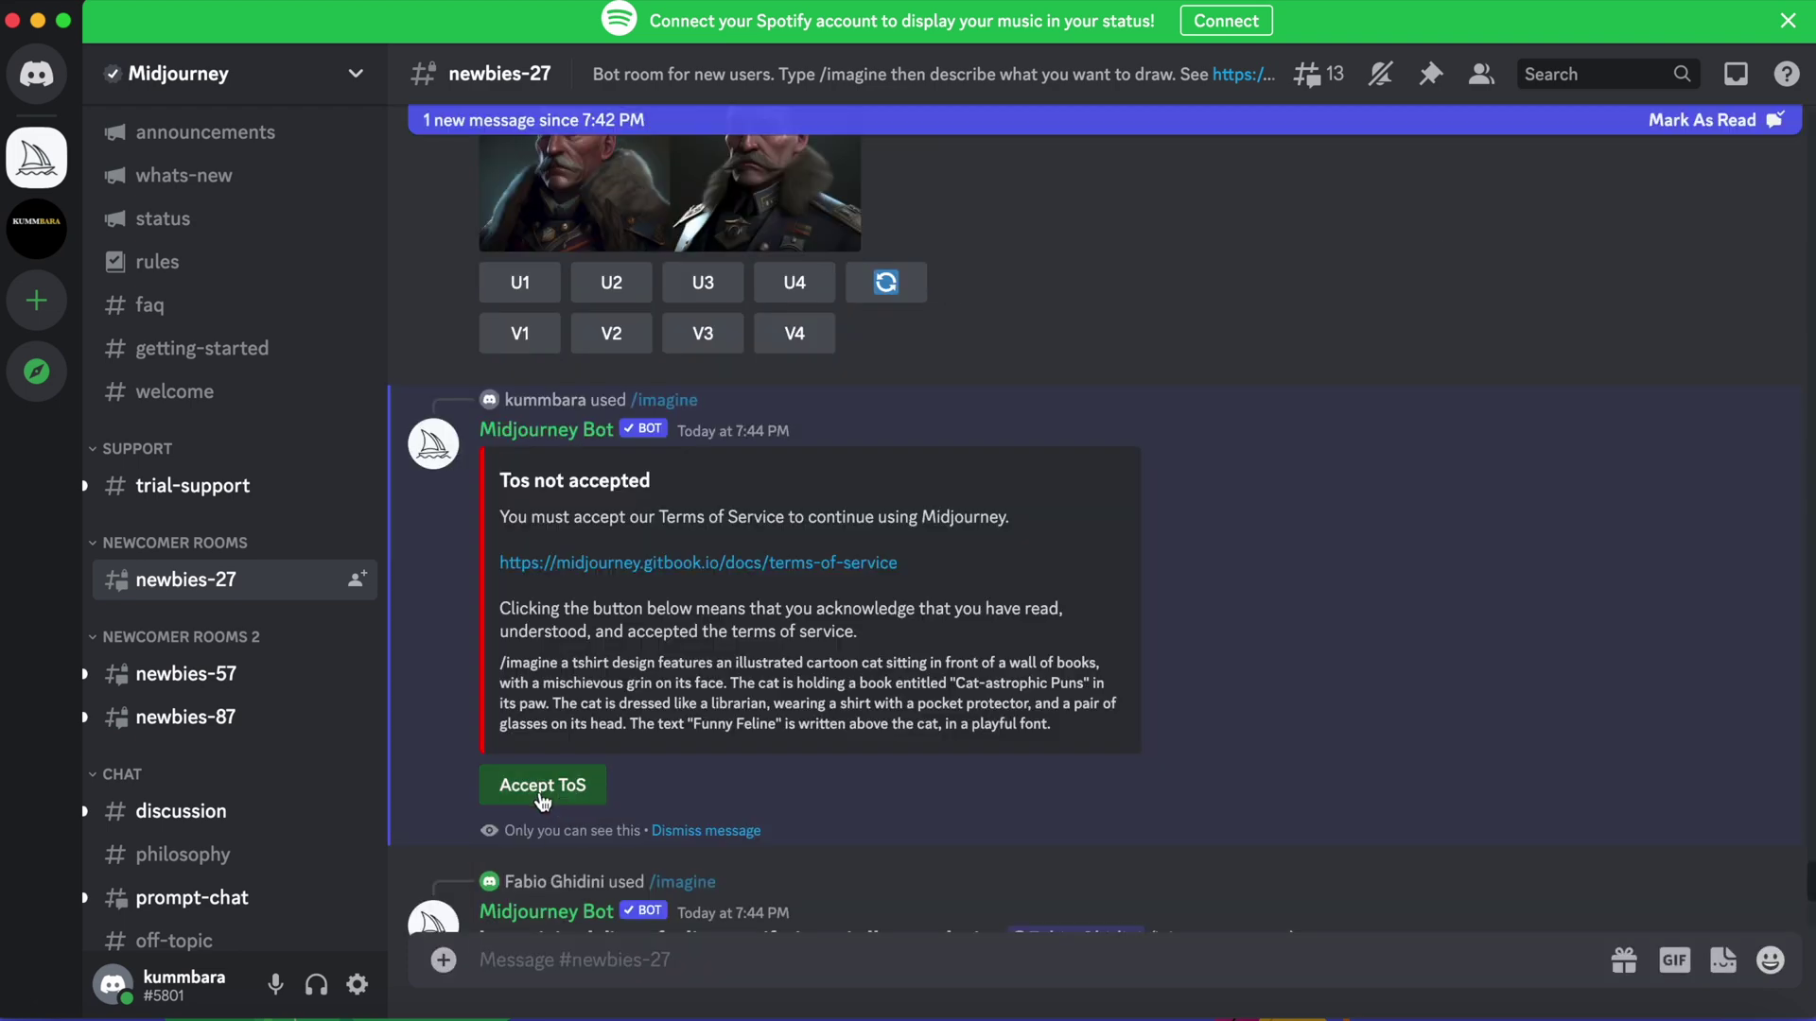
pyautogui.click(546, 786)
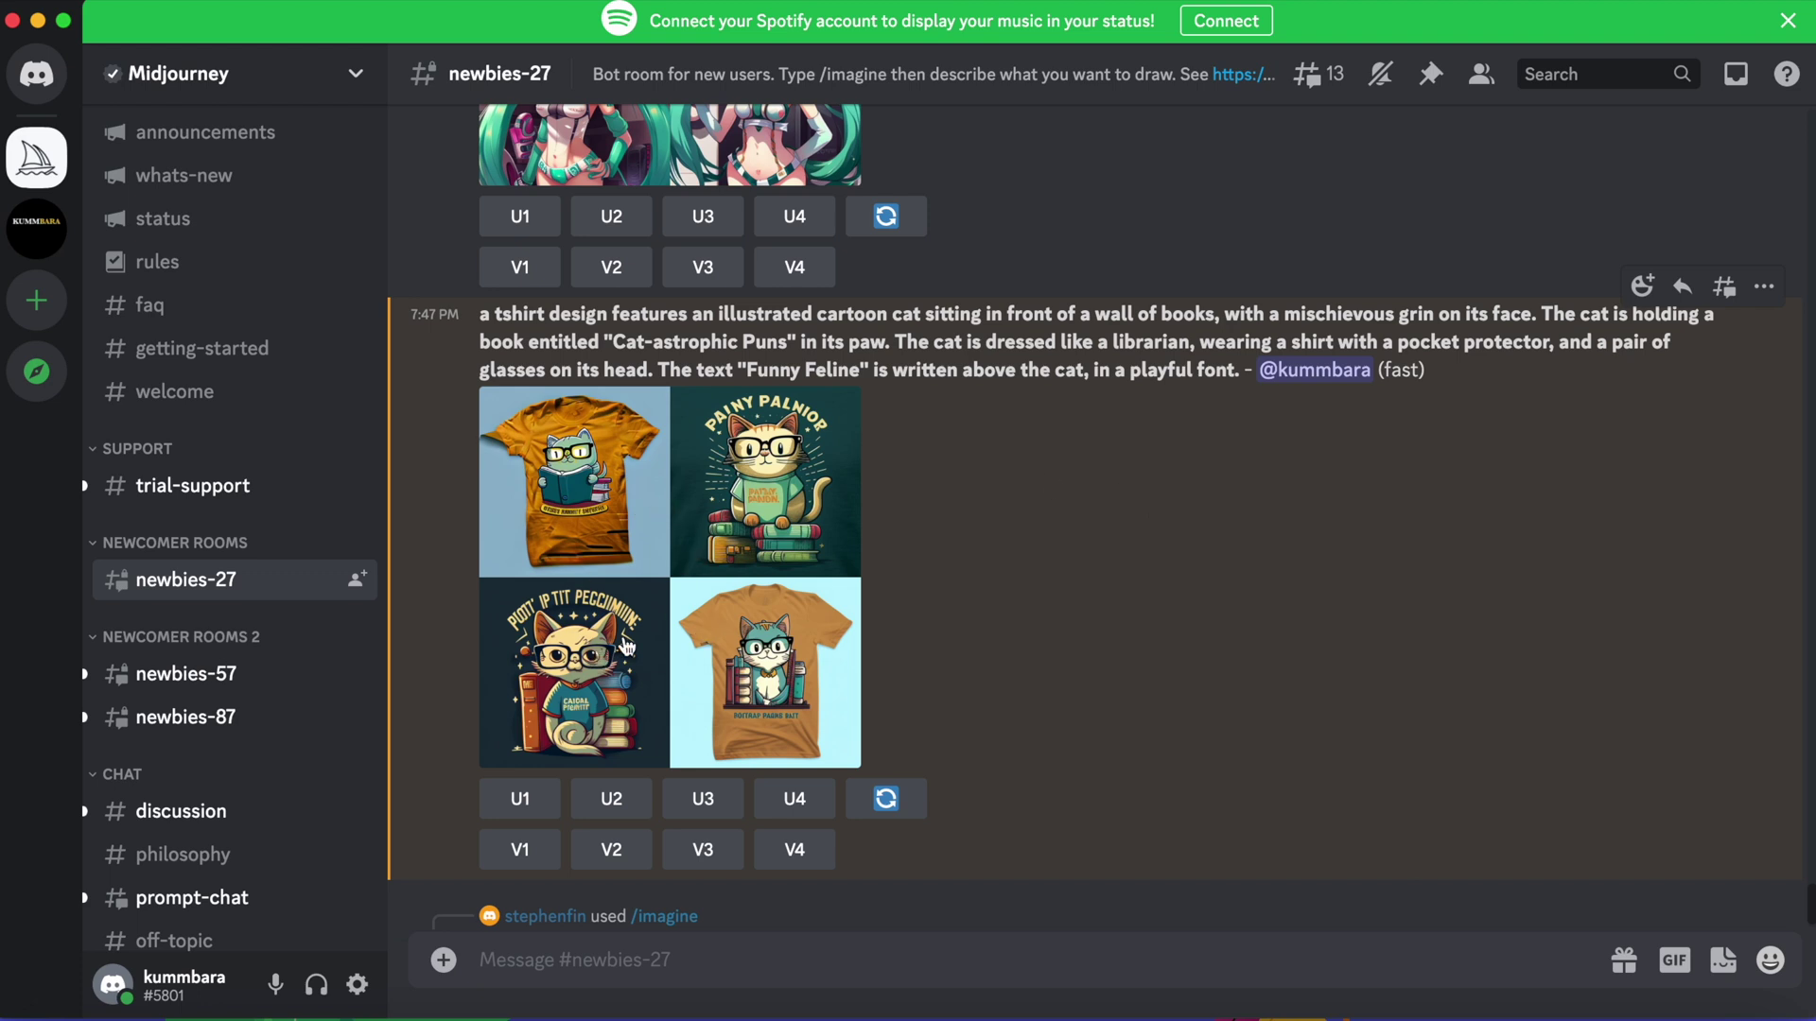
pyautogui.click(625, 645)
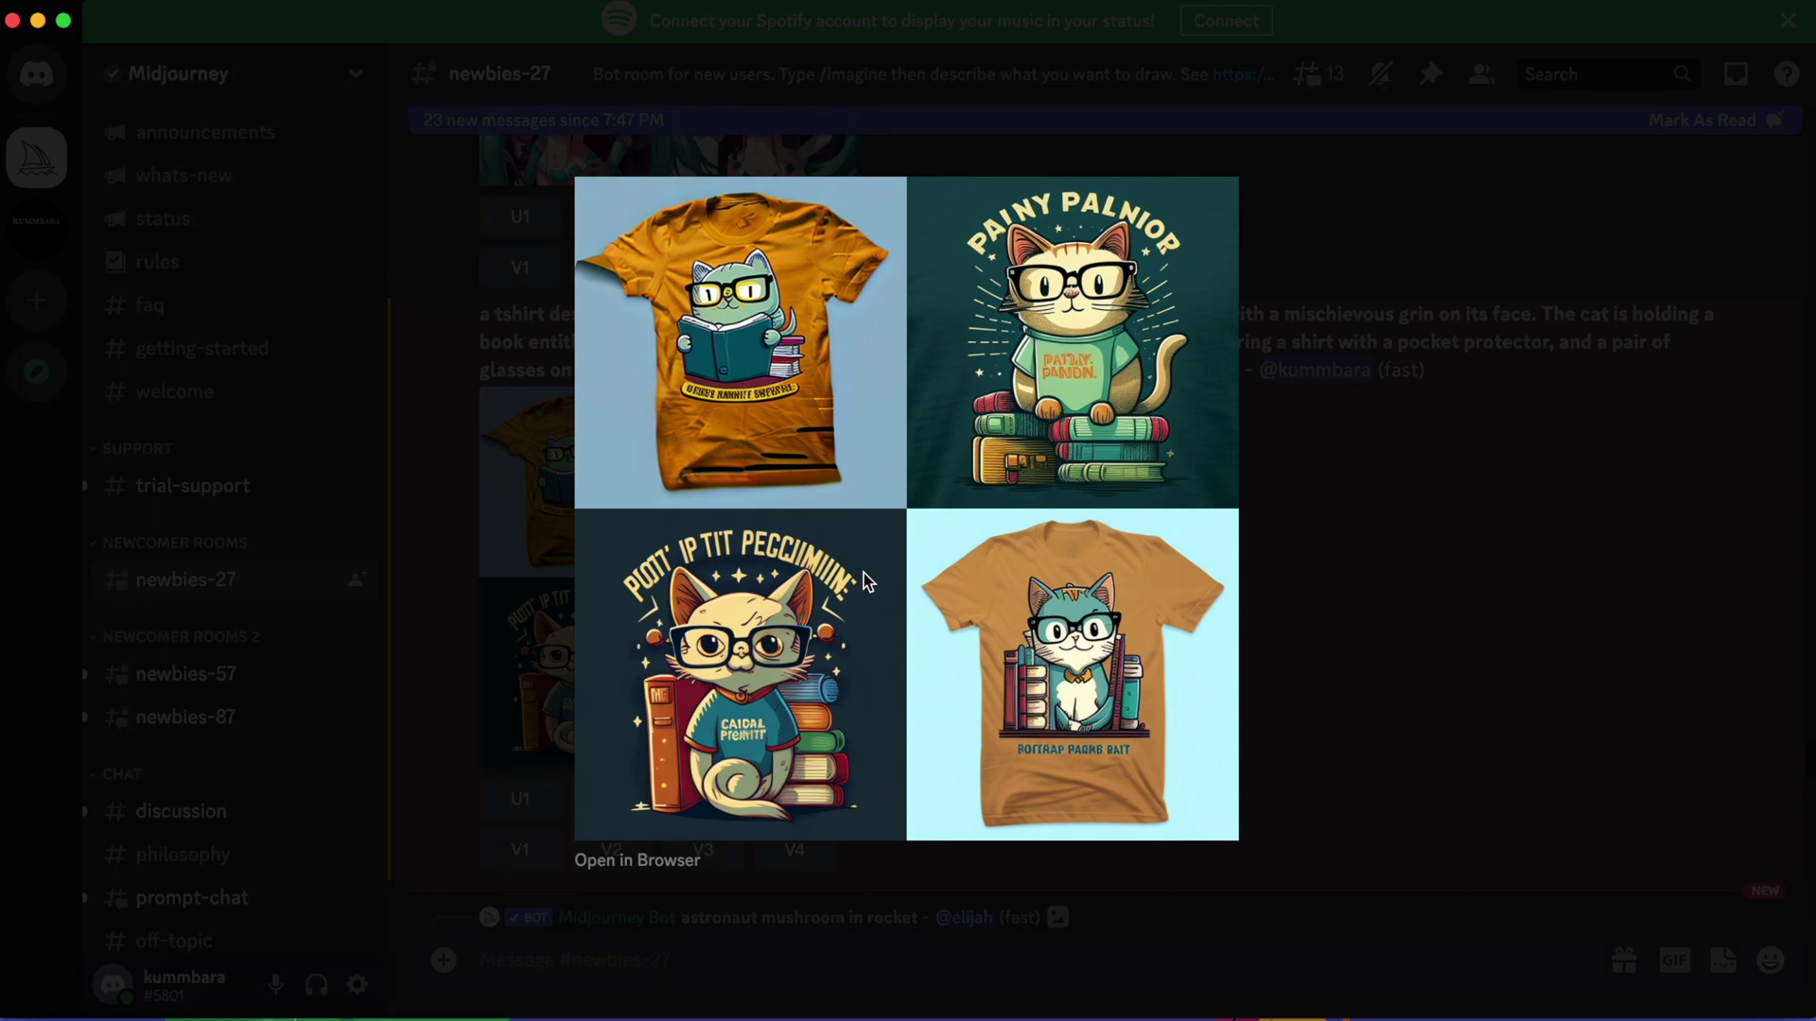
pyautogui.click(1420, 559)
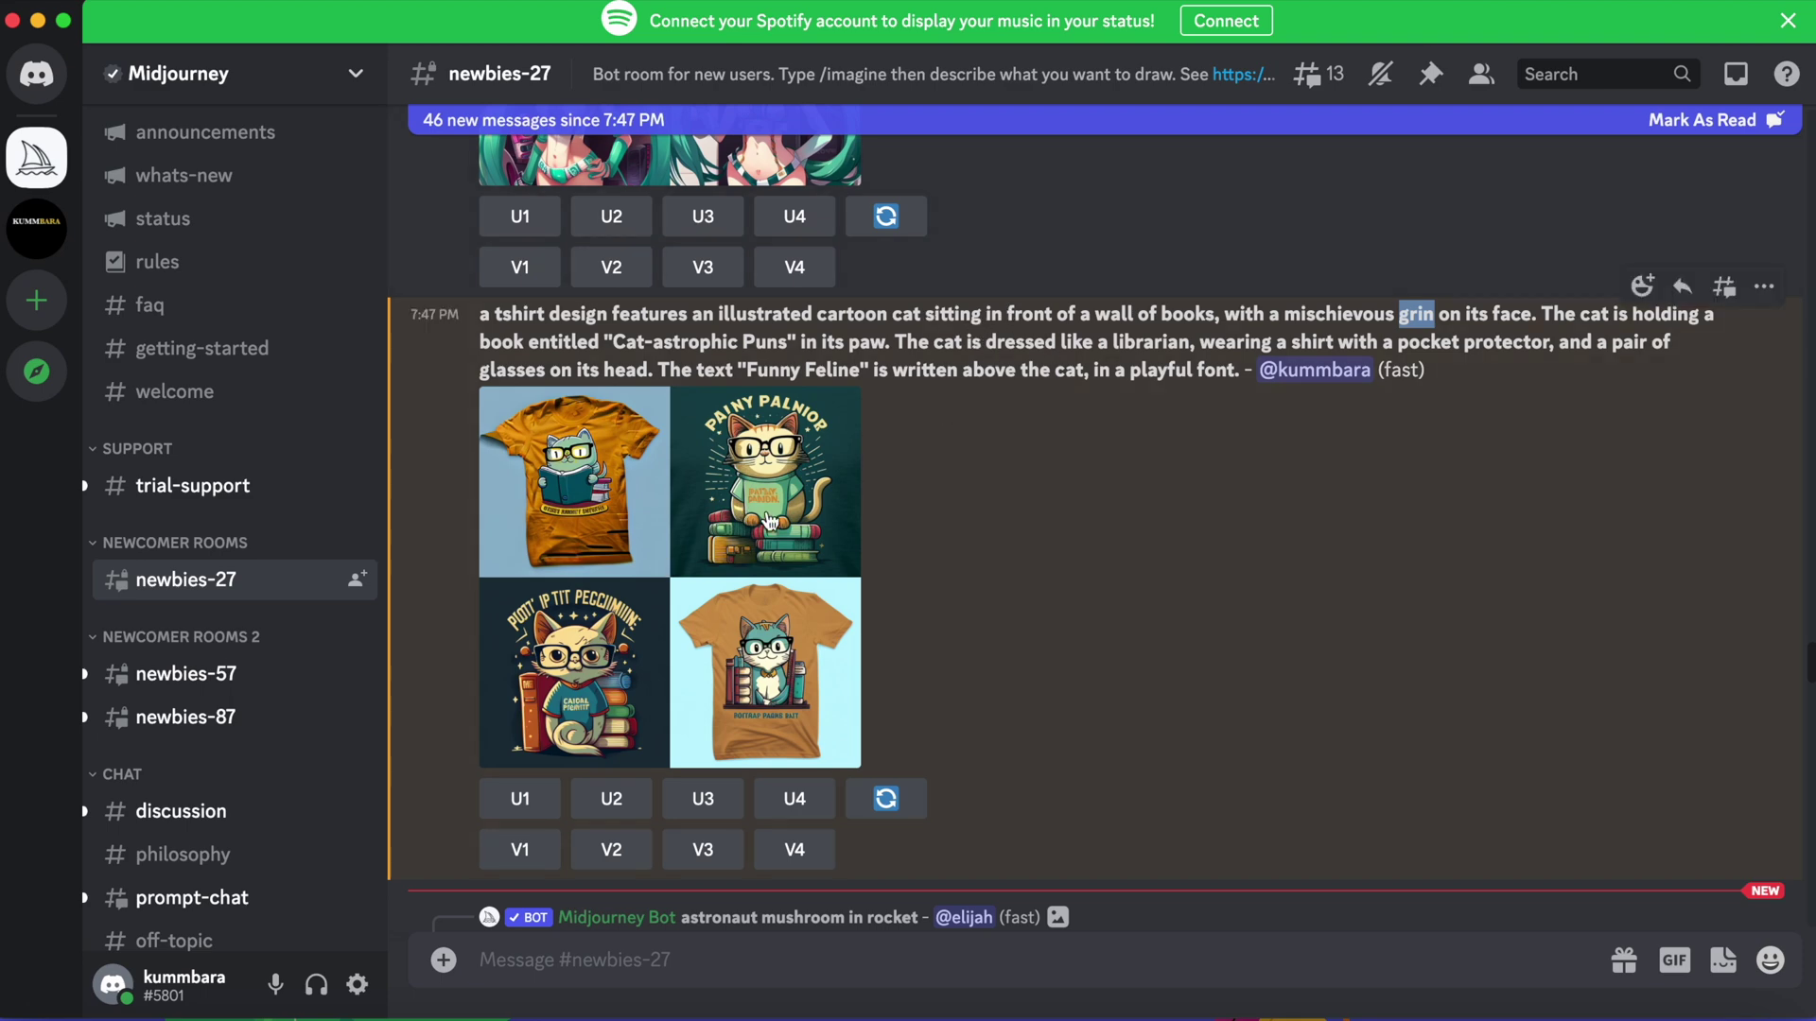
pyautogui.click(766, 522)
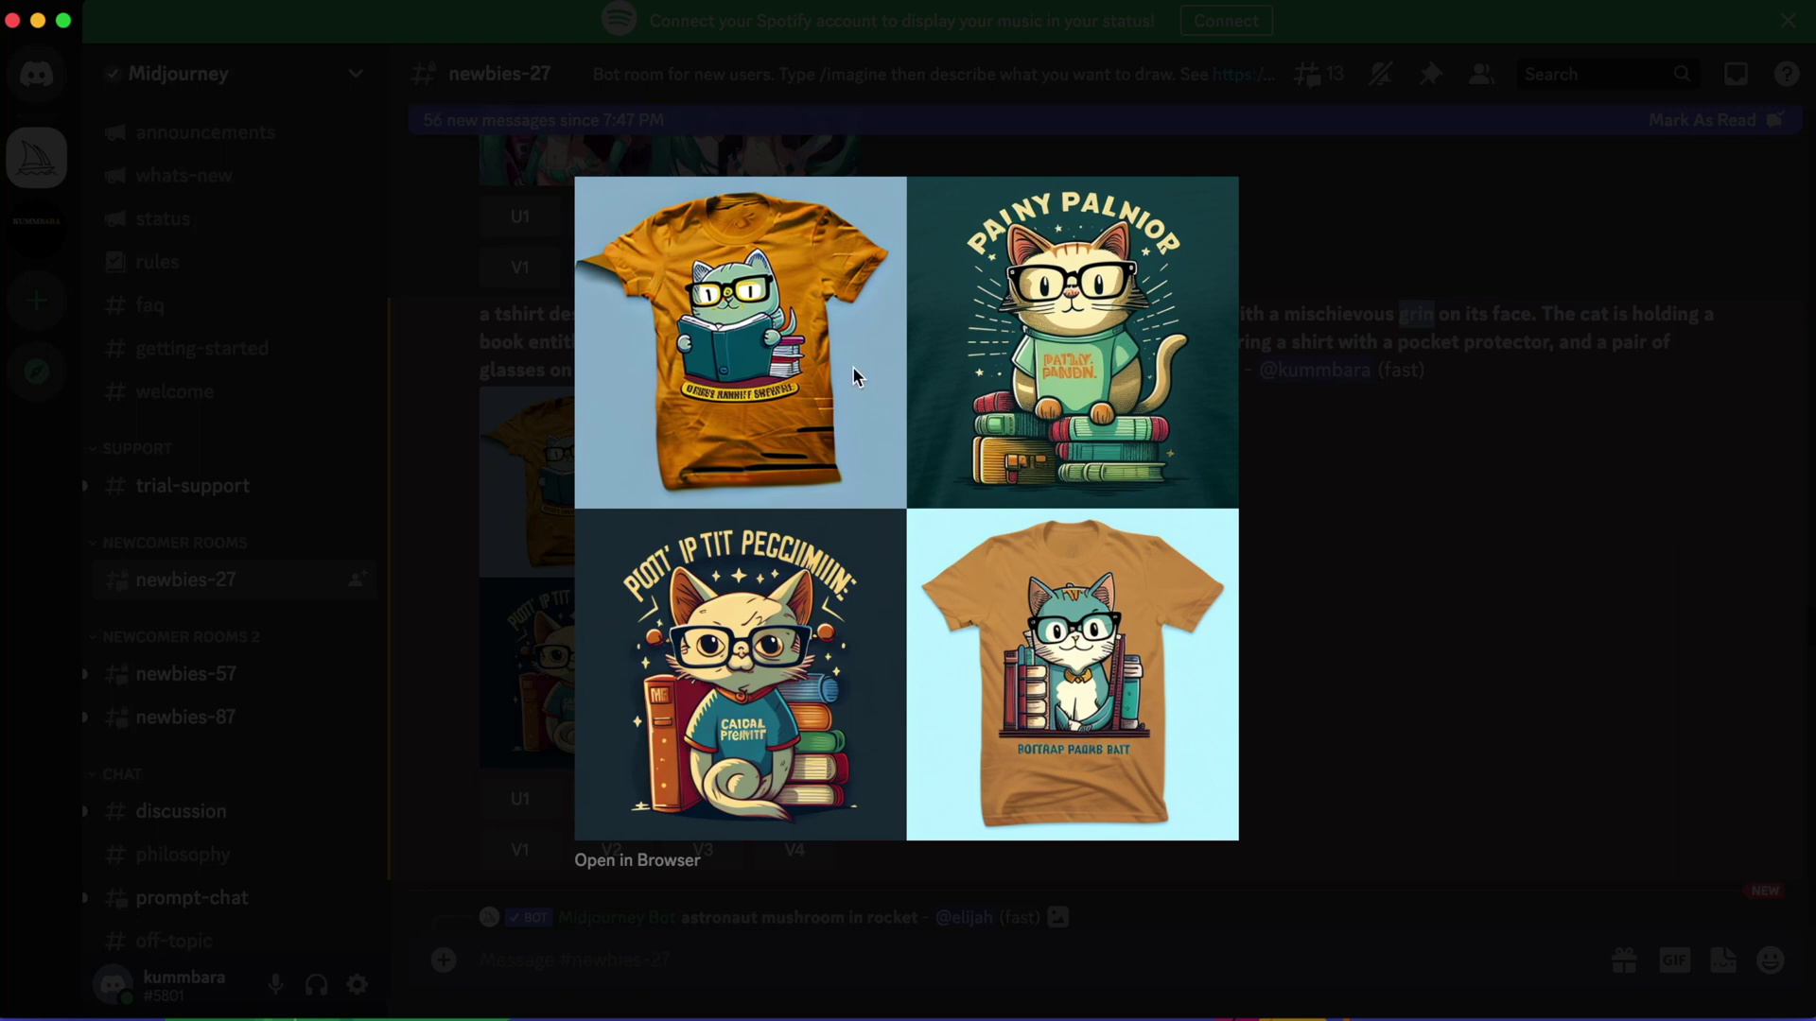
pyautogui.click(1314, 499)
pyautogui.moveTo(520, 708)
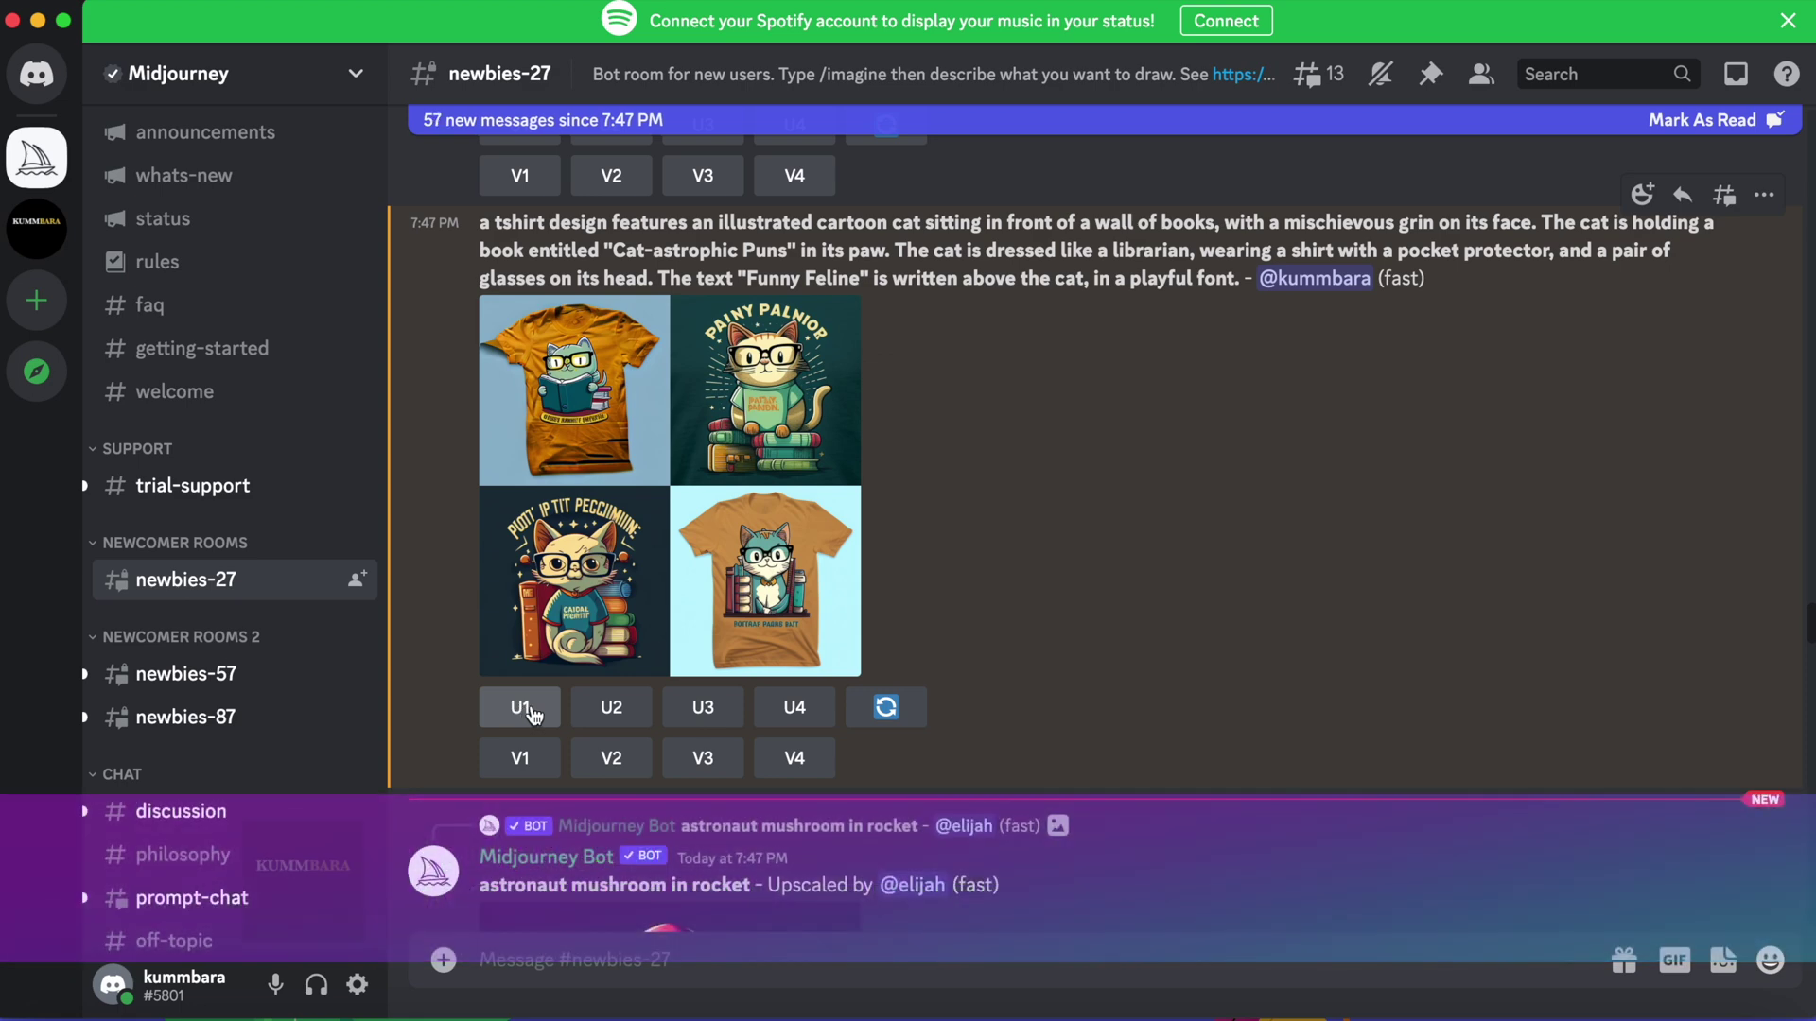
# Upscale the first cat design with U1 and save the enlarged image.
pyautogui.click(520, 708)
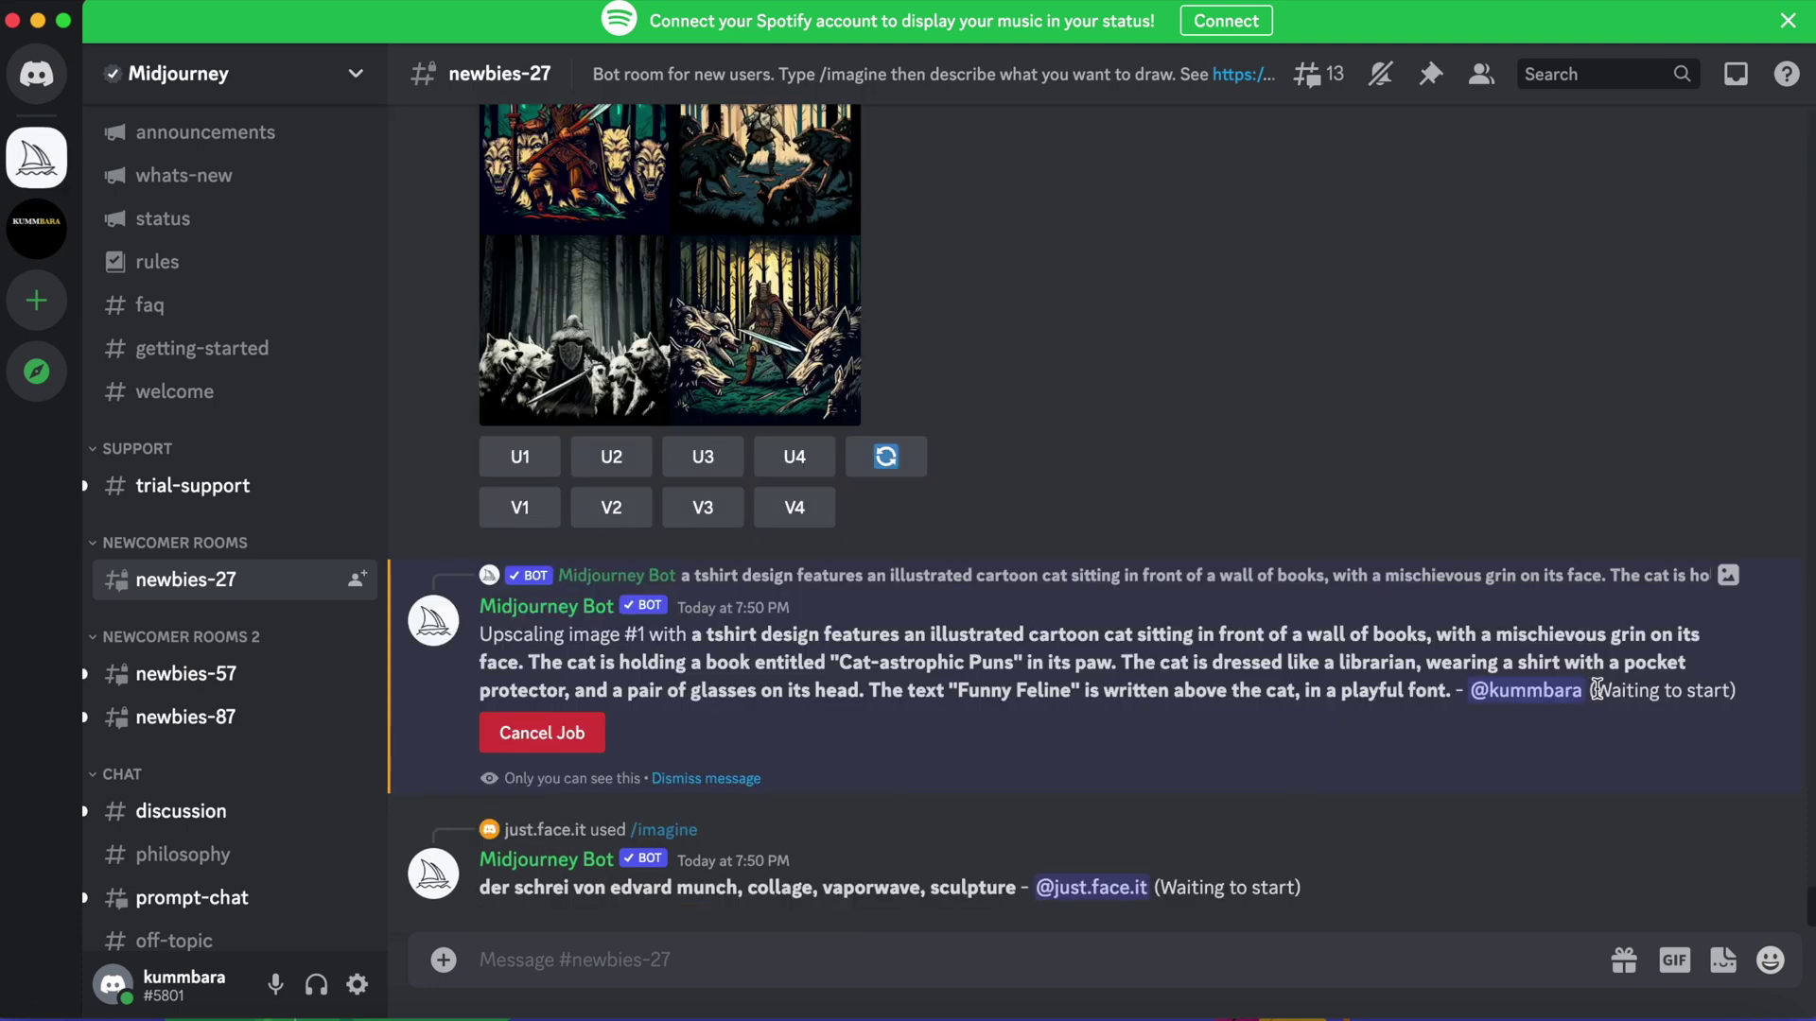
pyautogui.moveTo(1595, 687); pyautogui.dragTo(1742, 608)
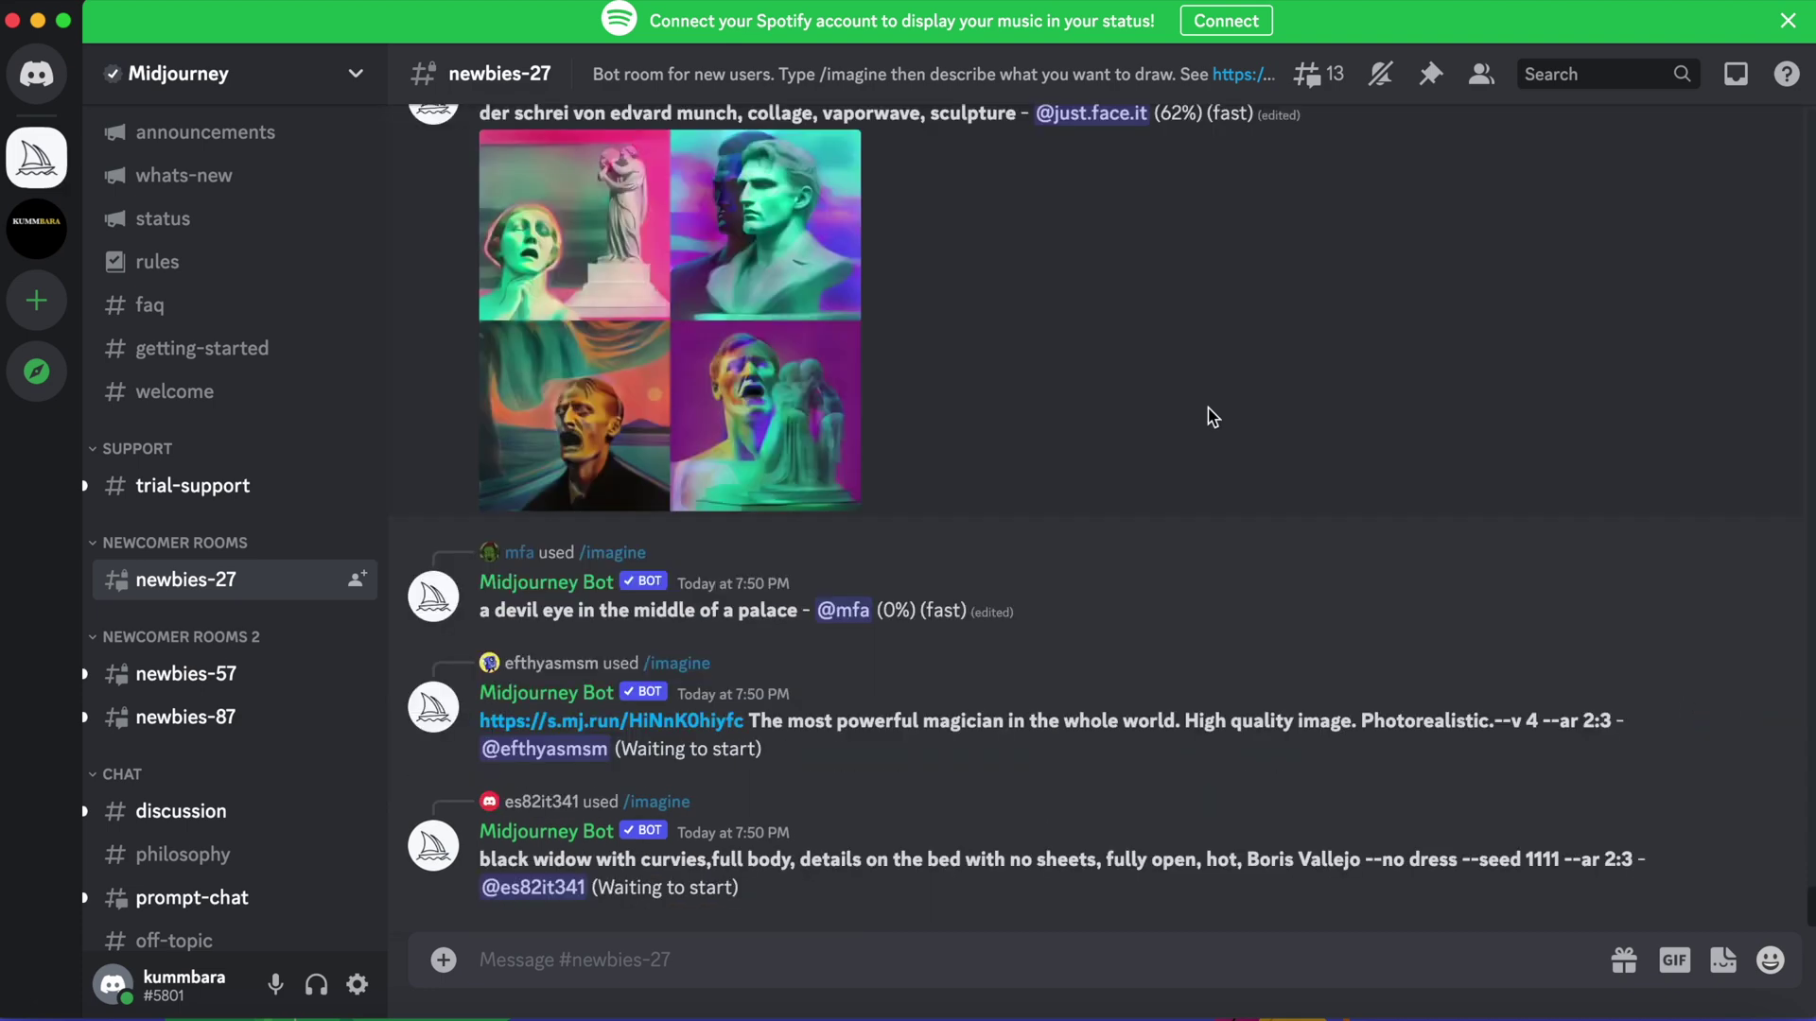
pyautogui.scroll(-5, 1203, 413)
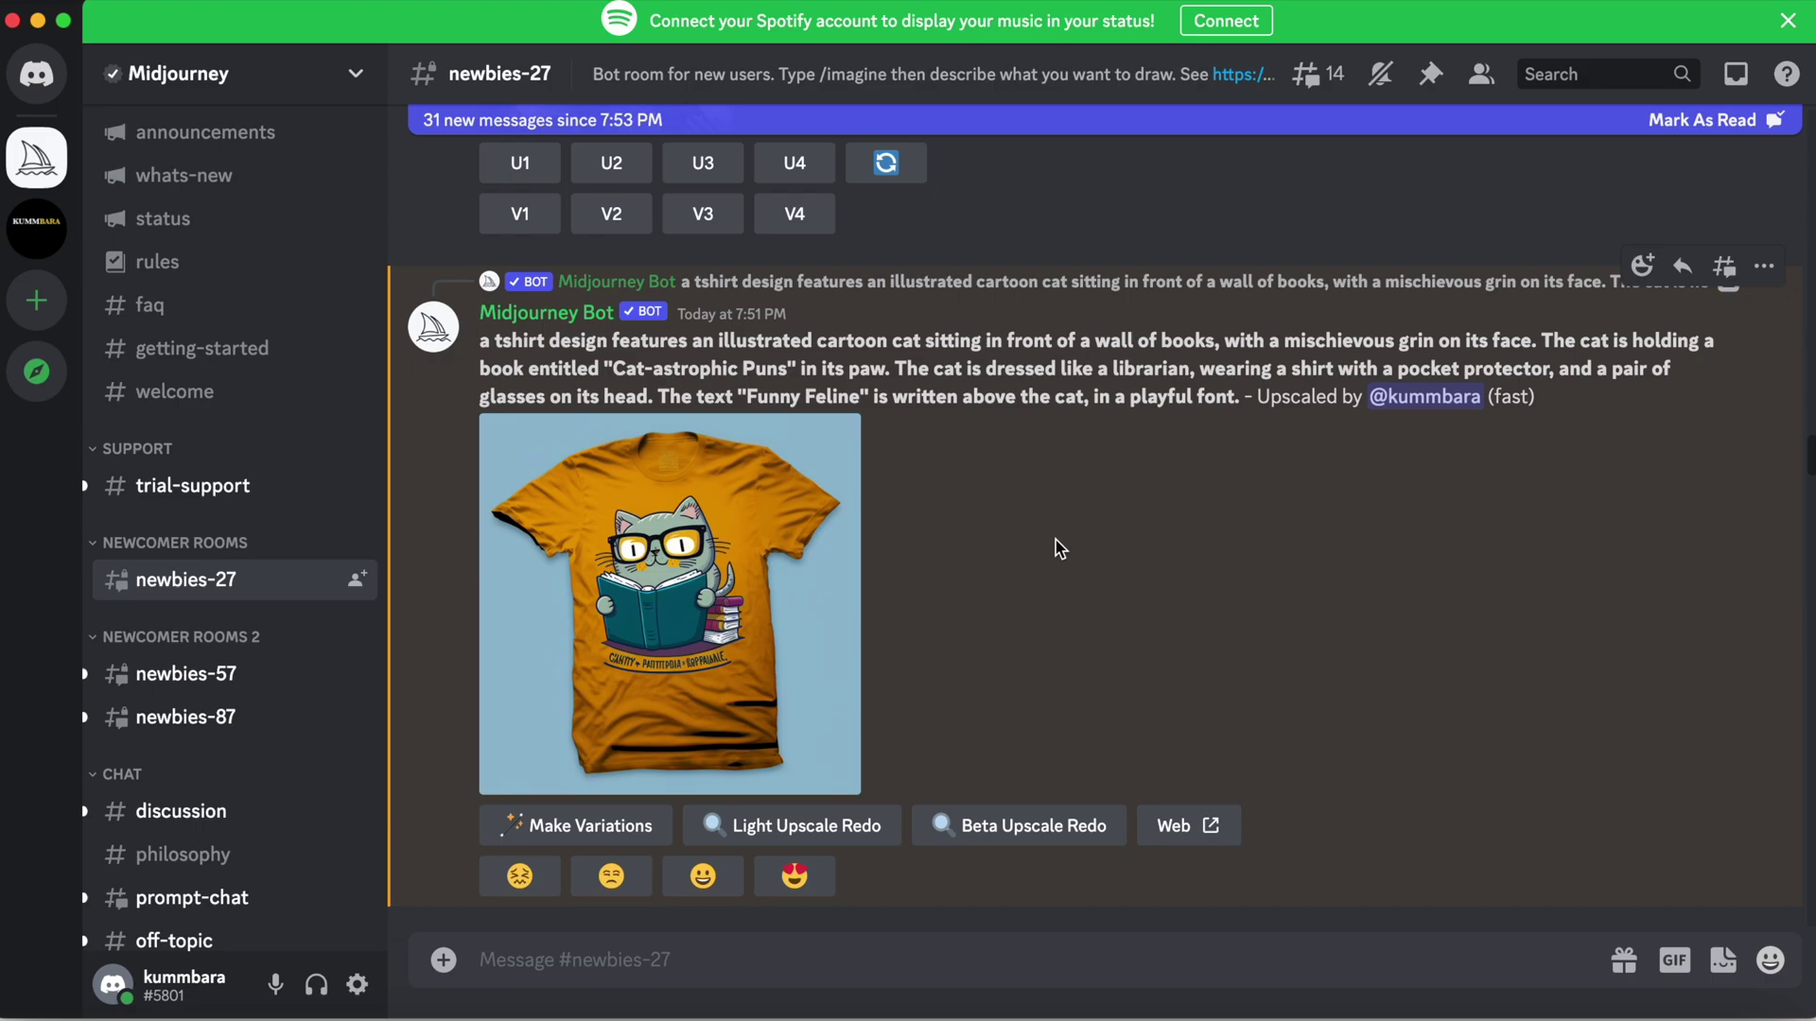
pyautogui.click(647, 576)
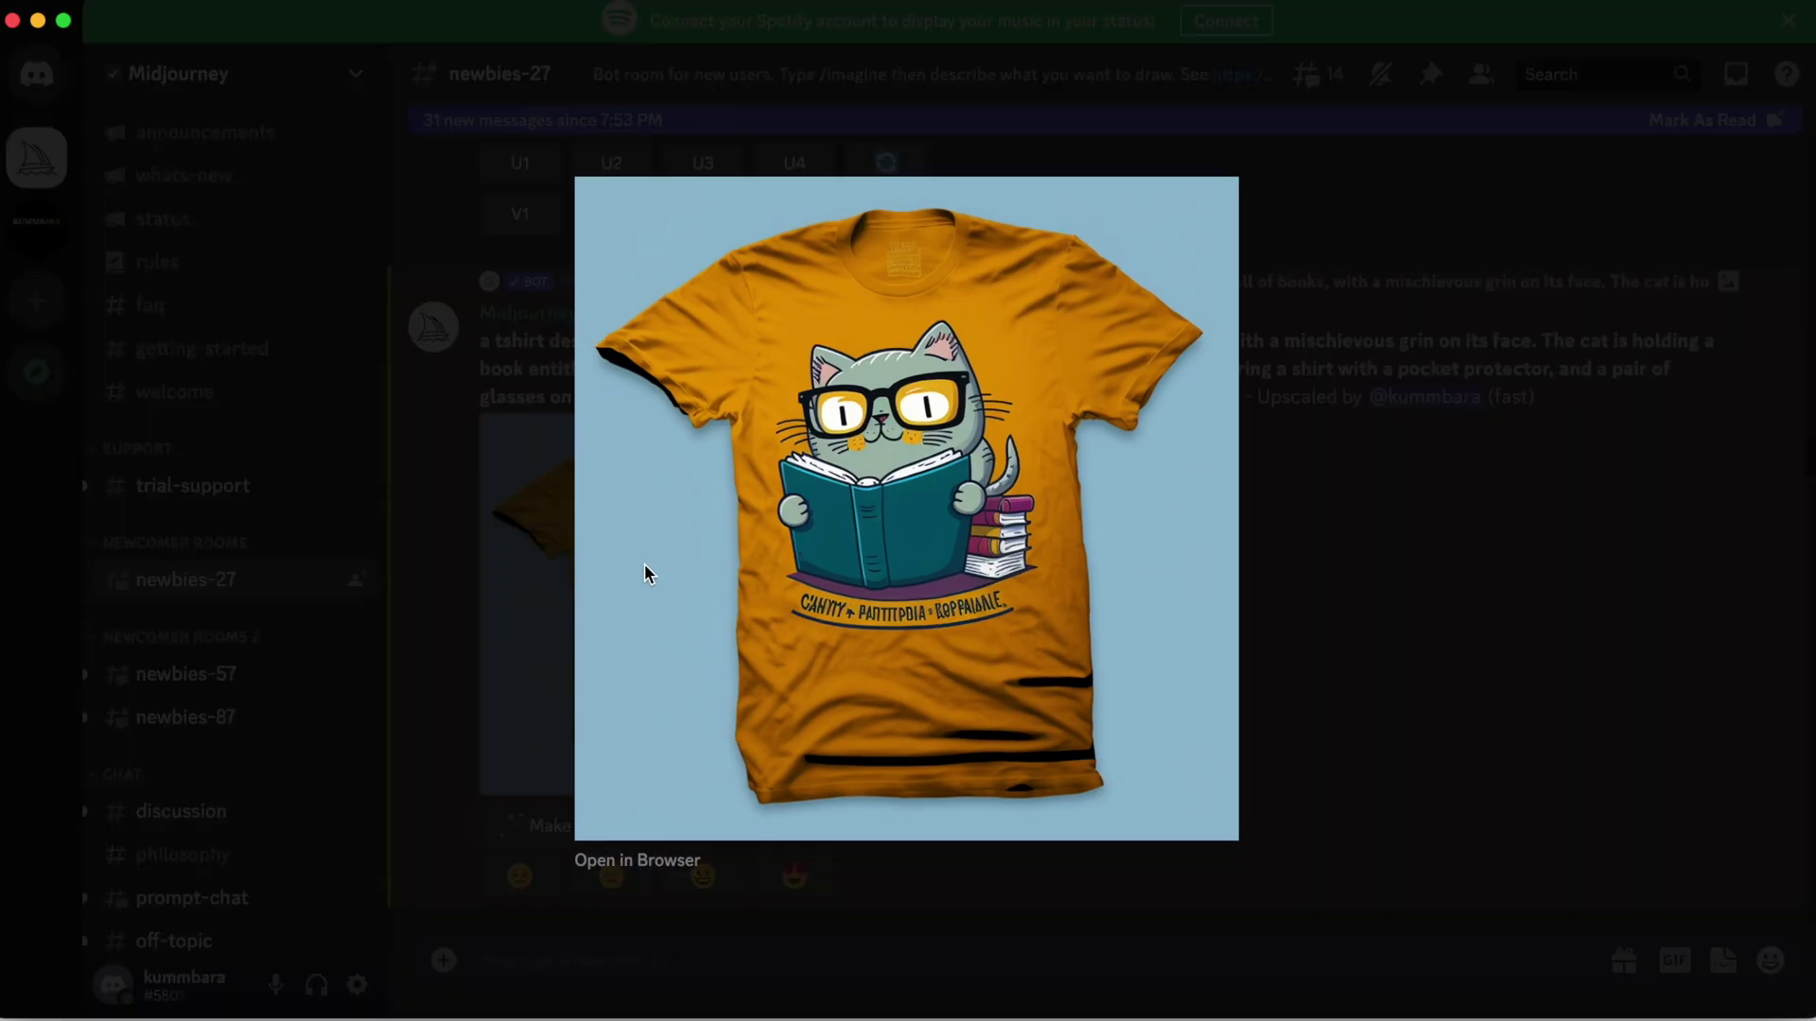
pyautogui.rightClick(842, 449)
pyautogui.click(940, 519)
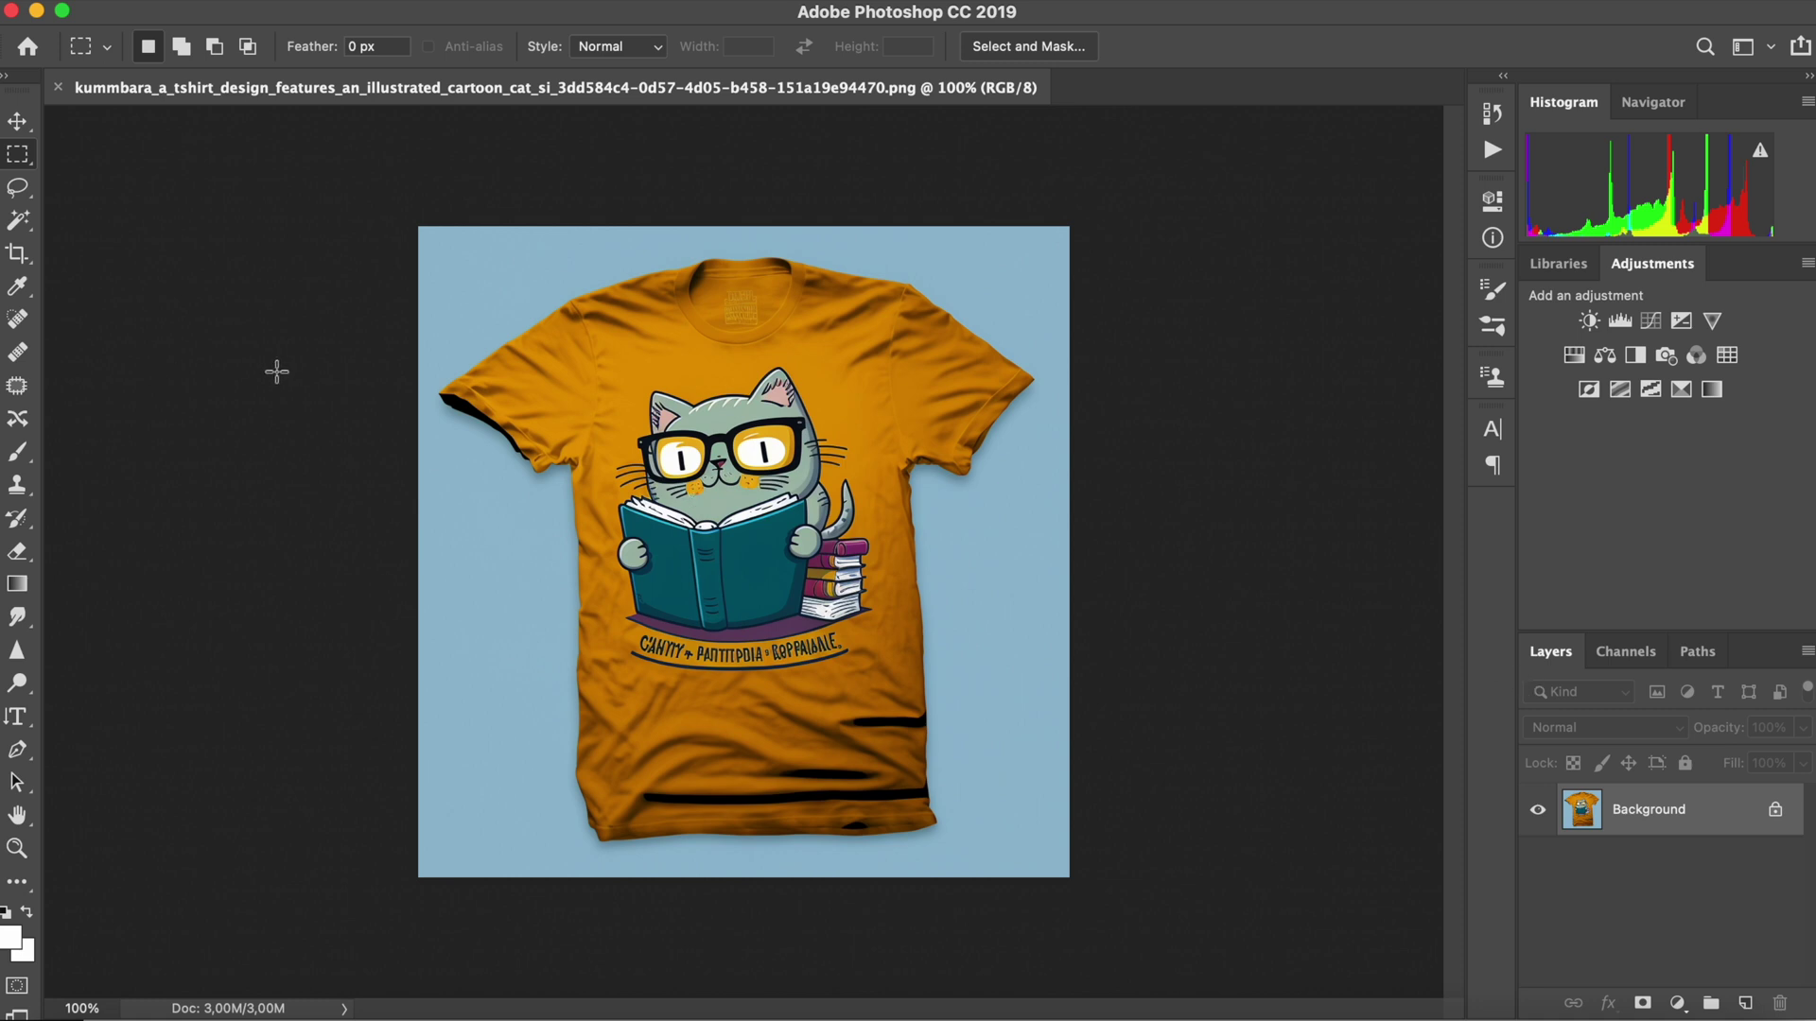
# Magic-erase the blue background and the orange shirt around the cat.
pyautogui.moveTo(17, 552); pyautogui.dragTo(133, 607)
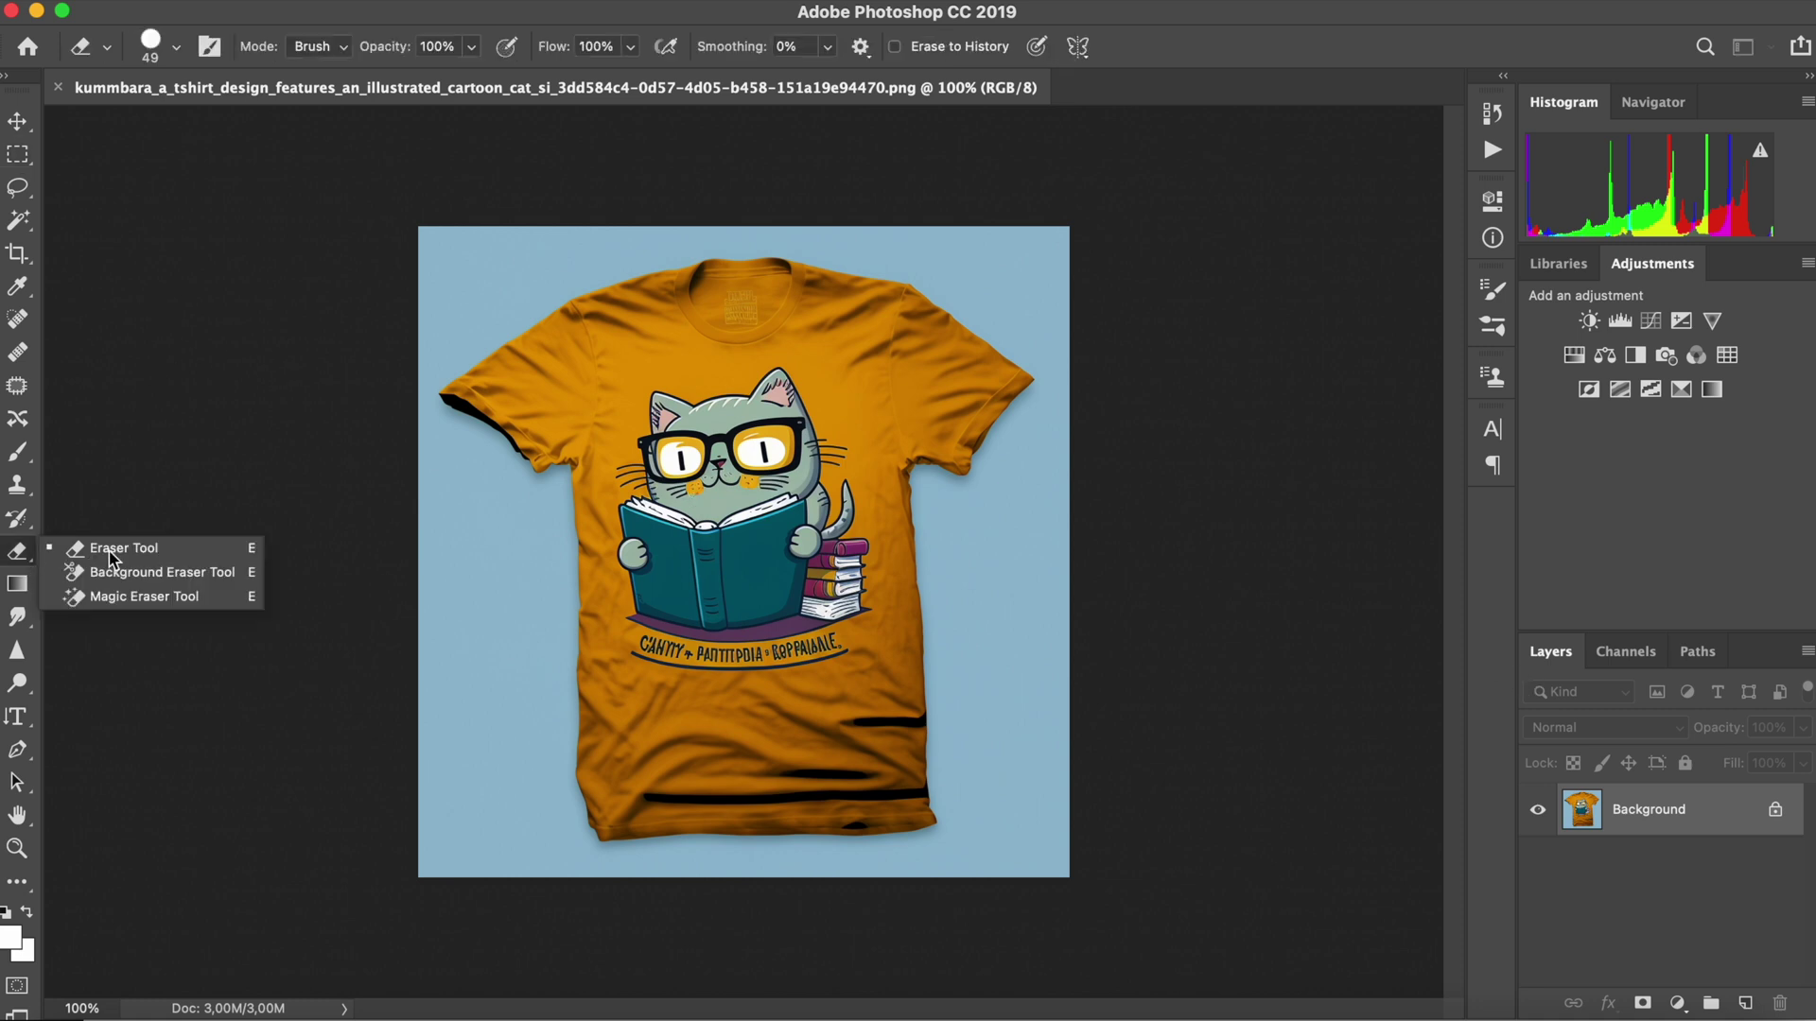
pyautogui.click(154, 596)
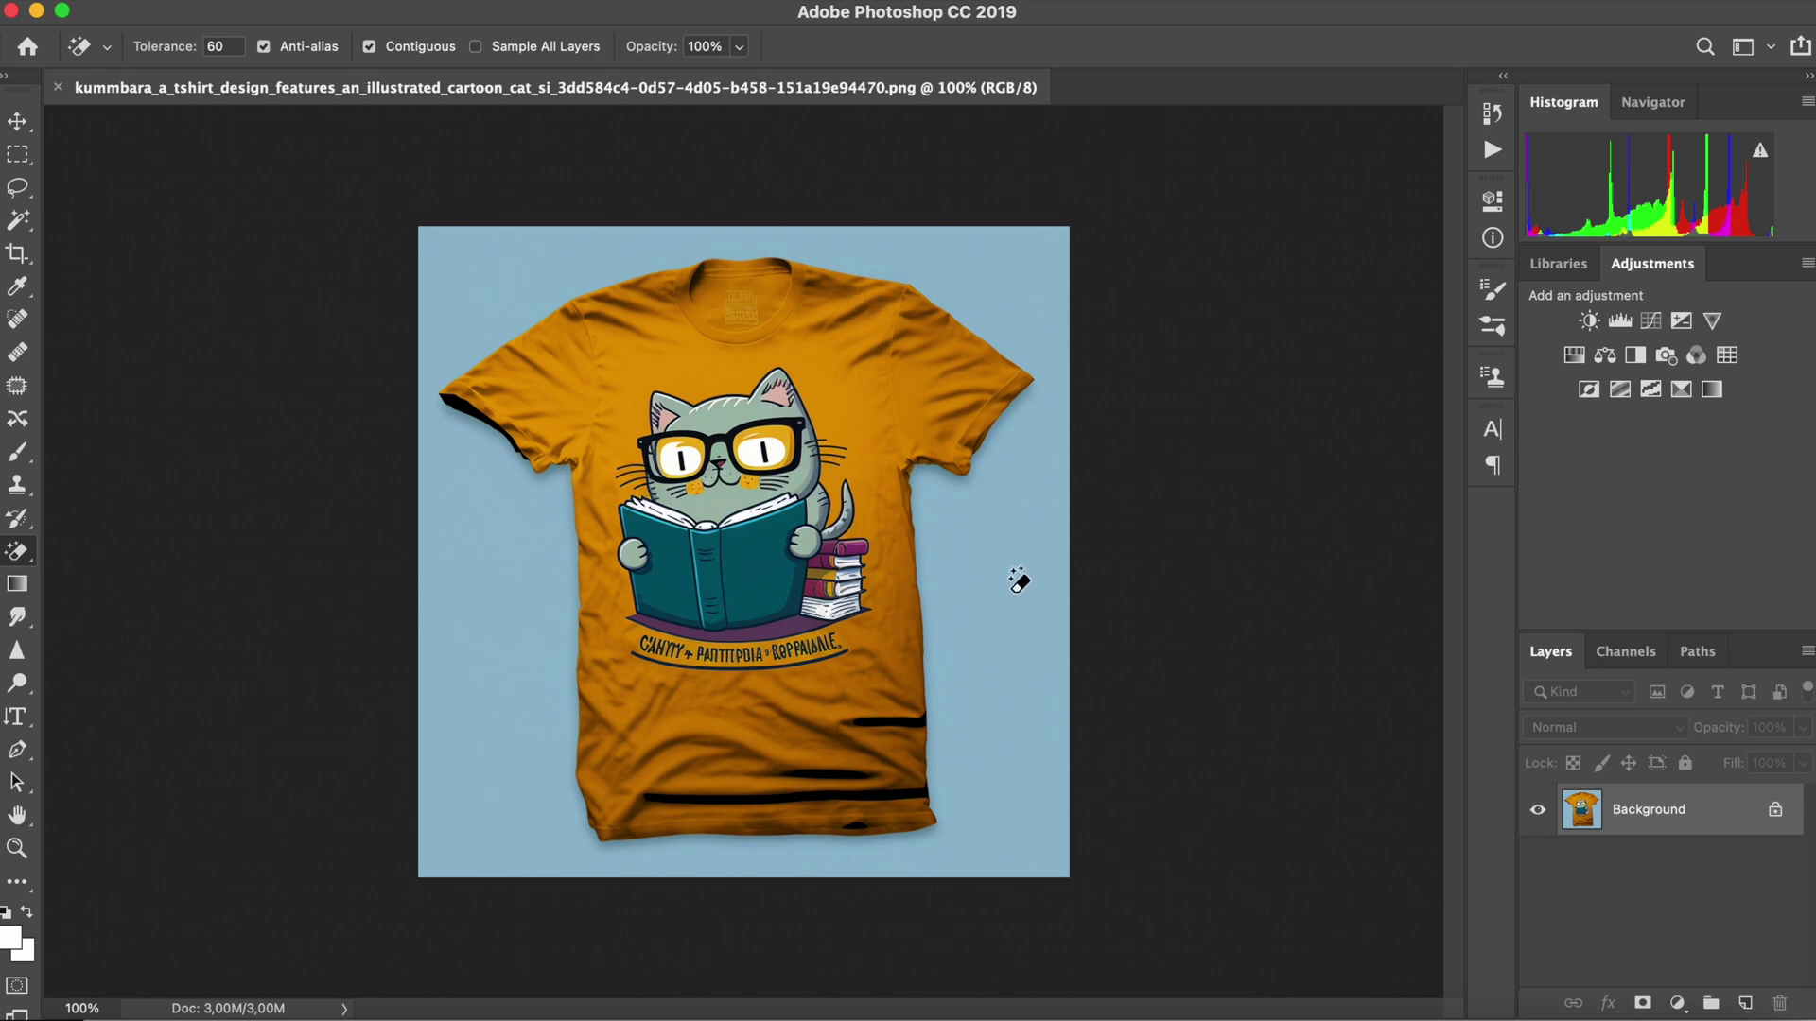
pyautogui.click(1018, 581)
pyautogui.scroll(2, 764, 404)
pyautogui.scroll(1, 763, 409)
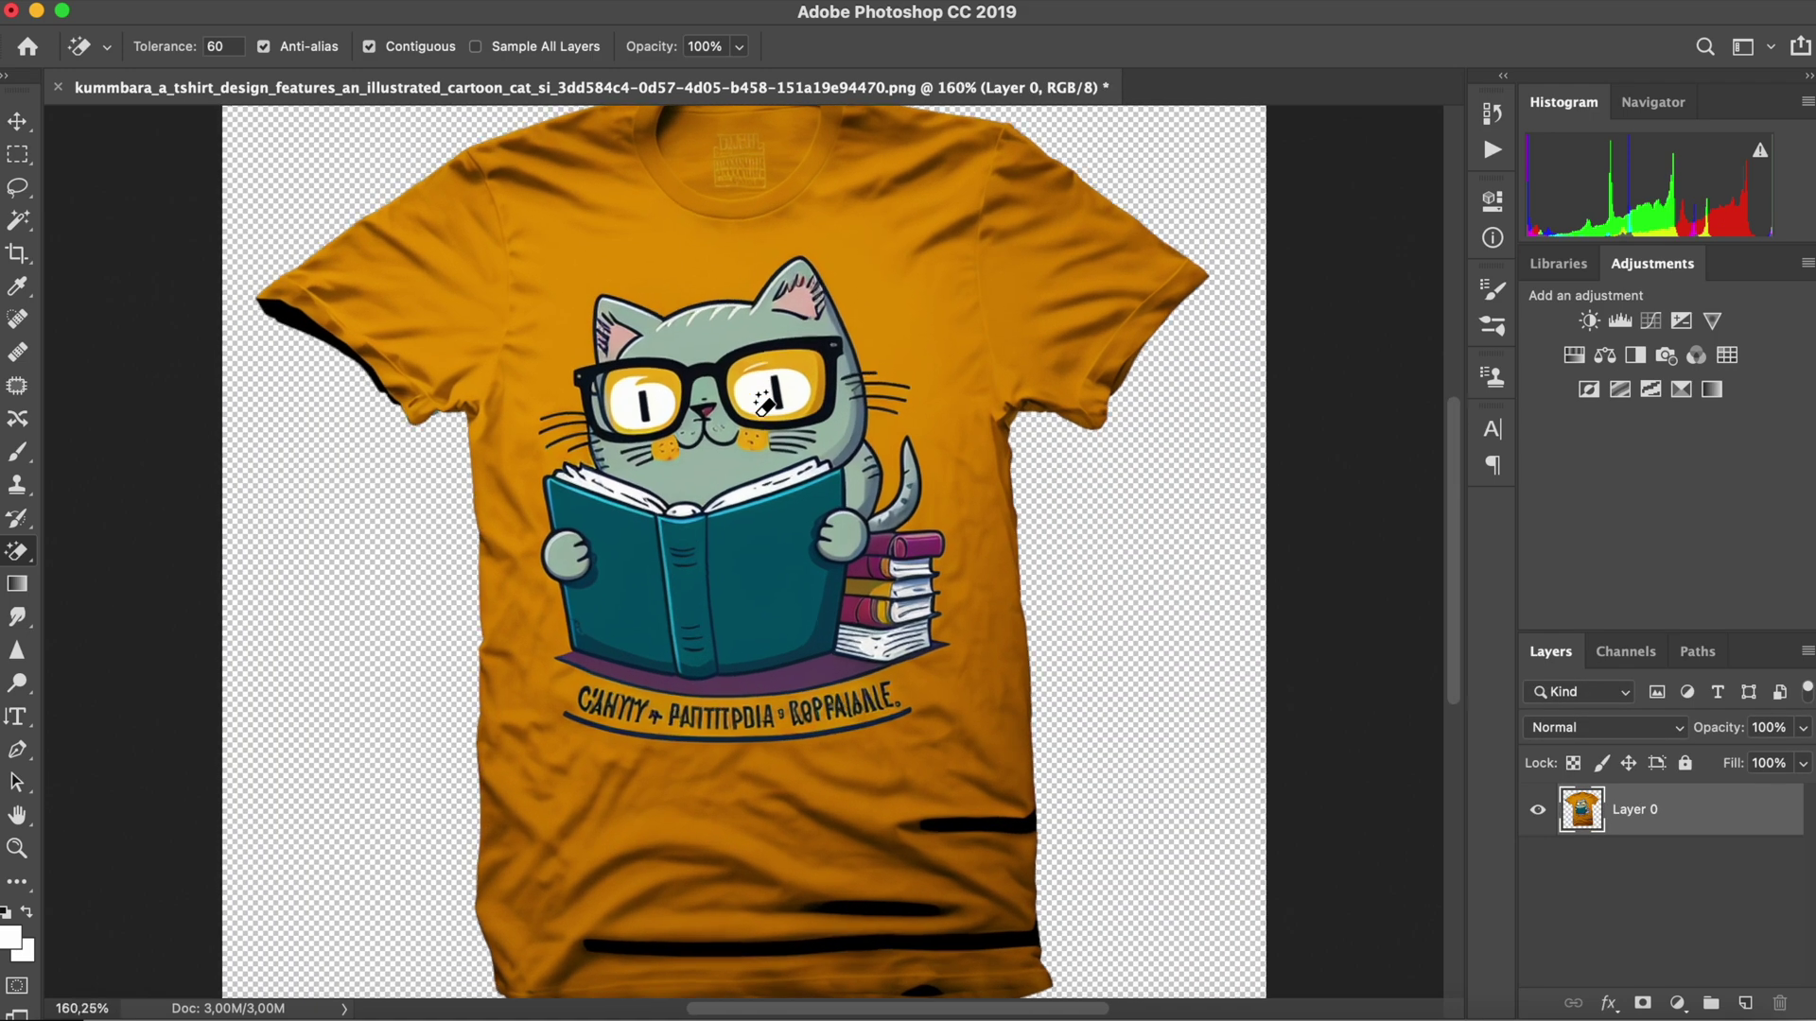
pyautogui.scroll(1, 766, 426)
pyautogui.scroll(1, 773, 448)
pyautogui.scroll(1, 787, 478)
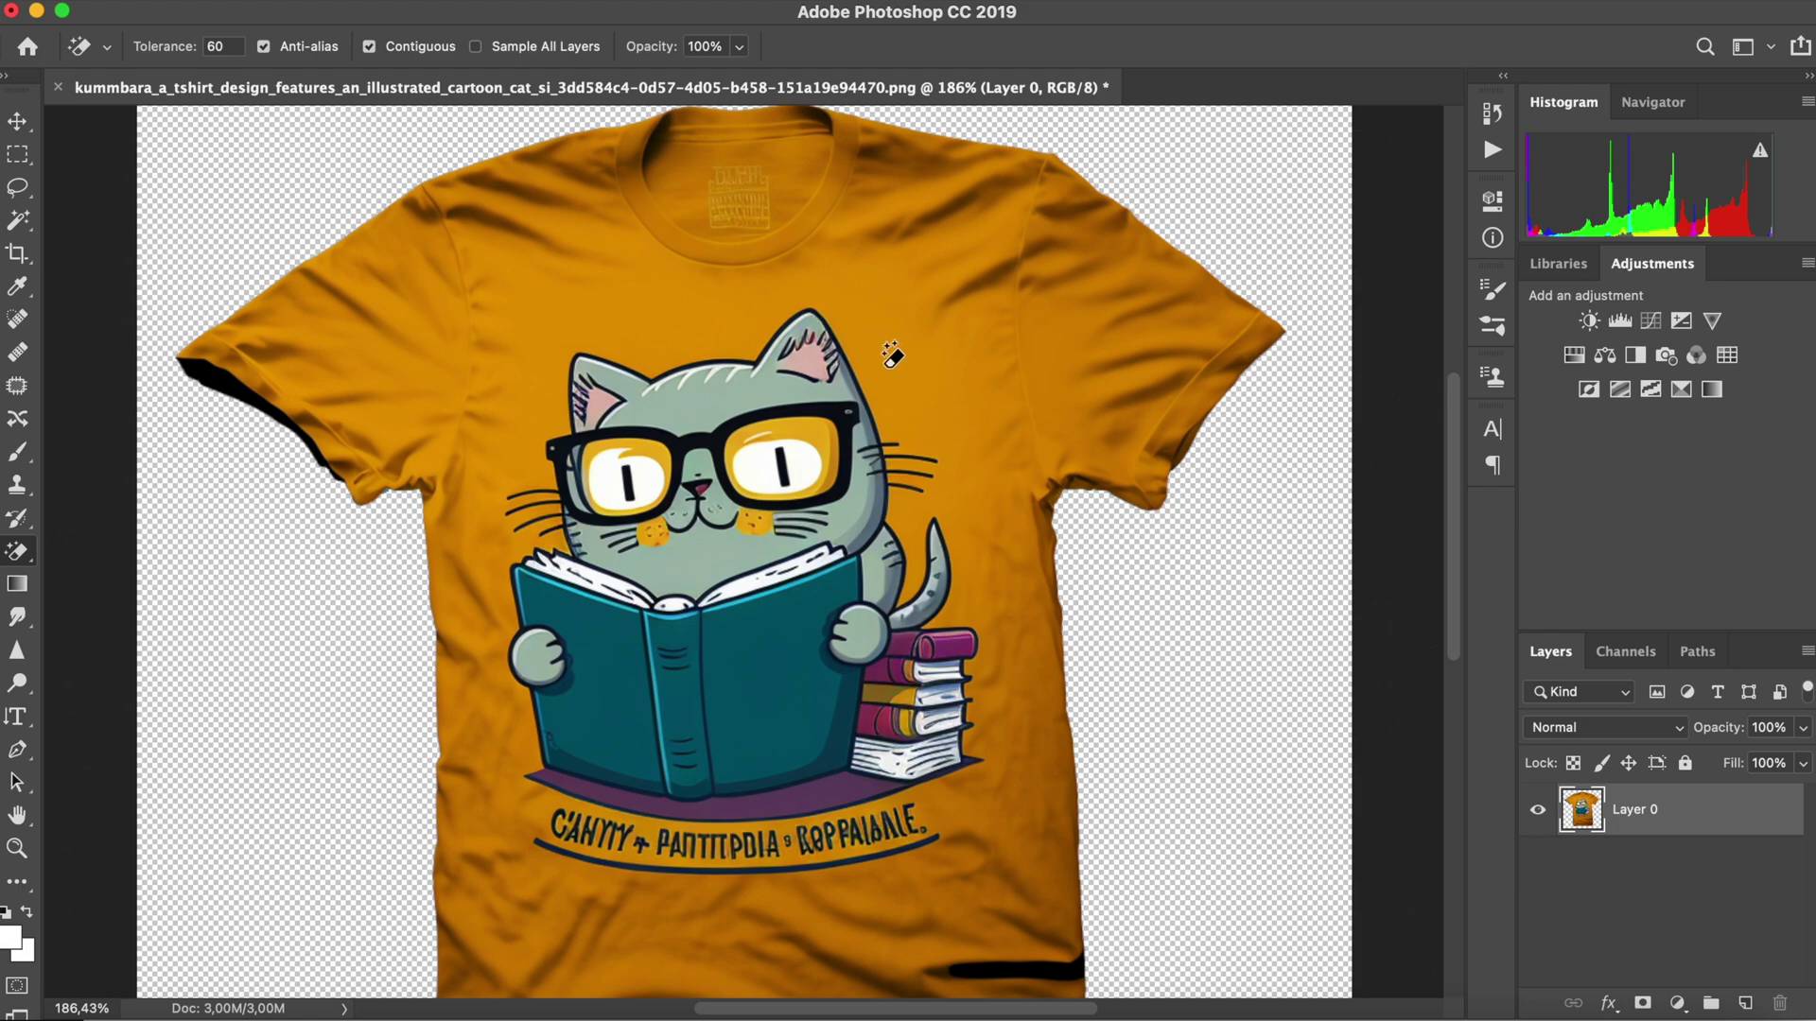
pyautogui.click(873, 351)
pyautogui.scroll(-2, 668, 565)
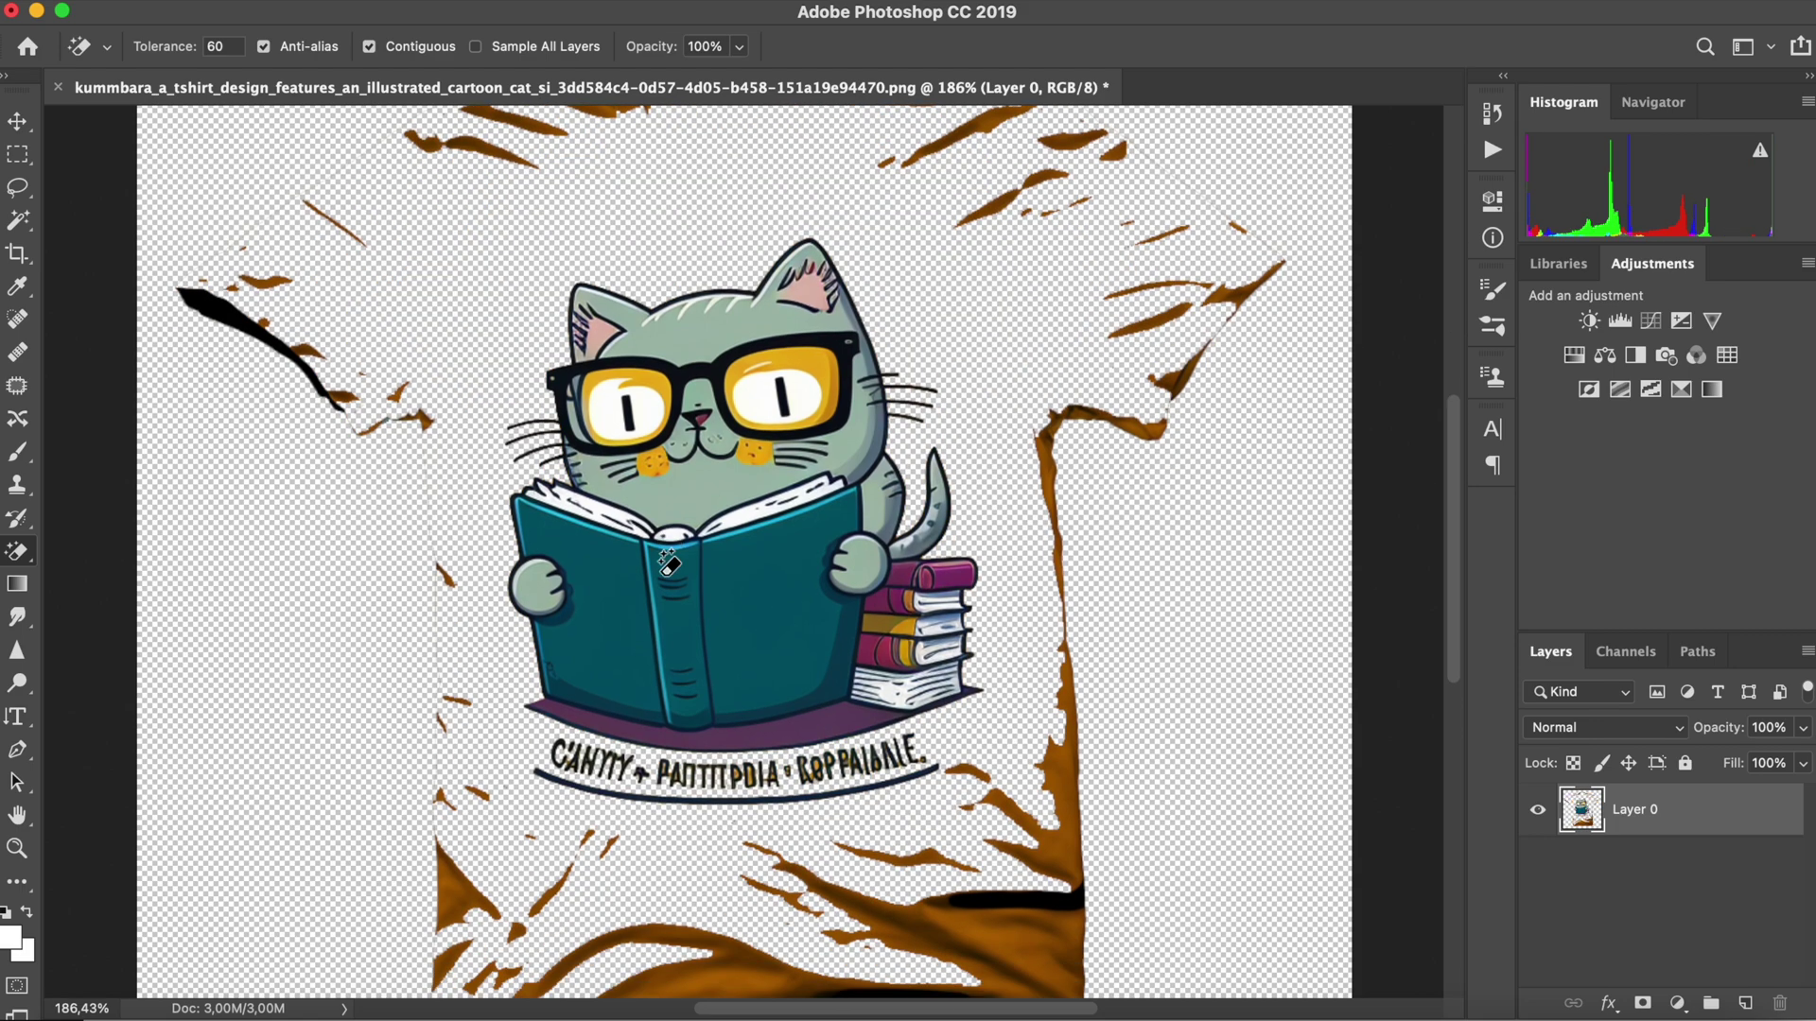
pyautogui.scroll(-5, 668, 565)
# Brush away leftover shirt fragments and the slogan's first letters with the Eraser Tool.
pyautogui.rightClick(18, 550)
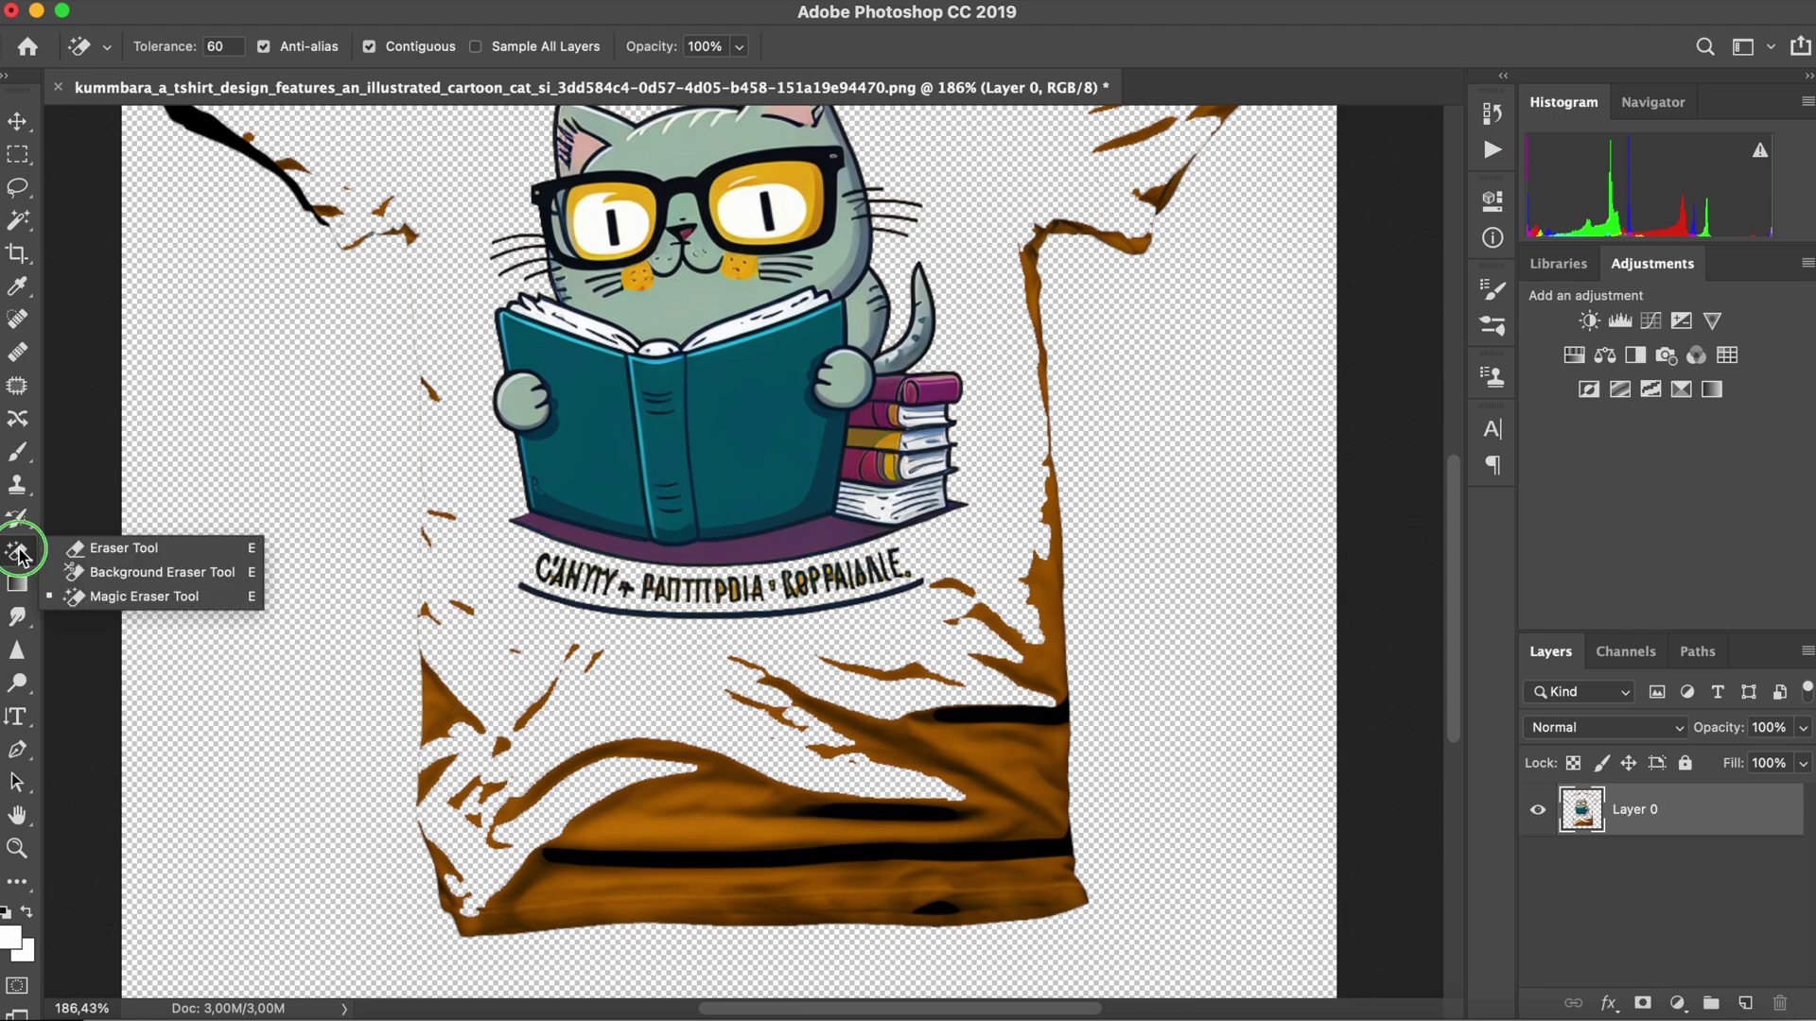
pyautogui.click(114, 538)
pyautogui.moveTo(429, 522)
pyautogui.mouseDown()
pyautogui.moveTo(417, 677)
pyautogui.moveTo(568, 929)
pyautogui.moveTo(557, 583)
pyautogui.moveTo(762, 601)
pyautogui.moveTo(860, 579)
pyautogui.mouseUp()
# Marquee the cat and books, invert the selection, delete everything outside, and deselect.
pyautogui.press('m')
pyautogui.scroll(3, 861, 580)
pyautogui.moveTo(429, 256)
pyautogui.mouseDown()
pyautogui.moveTo(823, 593)
pyautogui.moveTo(969, 777)
pyautogui.mouseUp()
pyautogui.rightClick(805, 425)
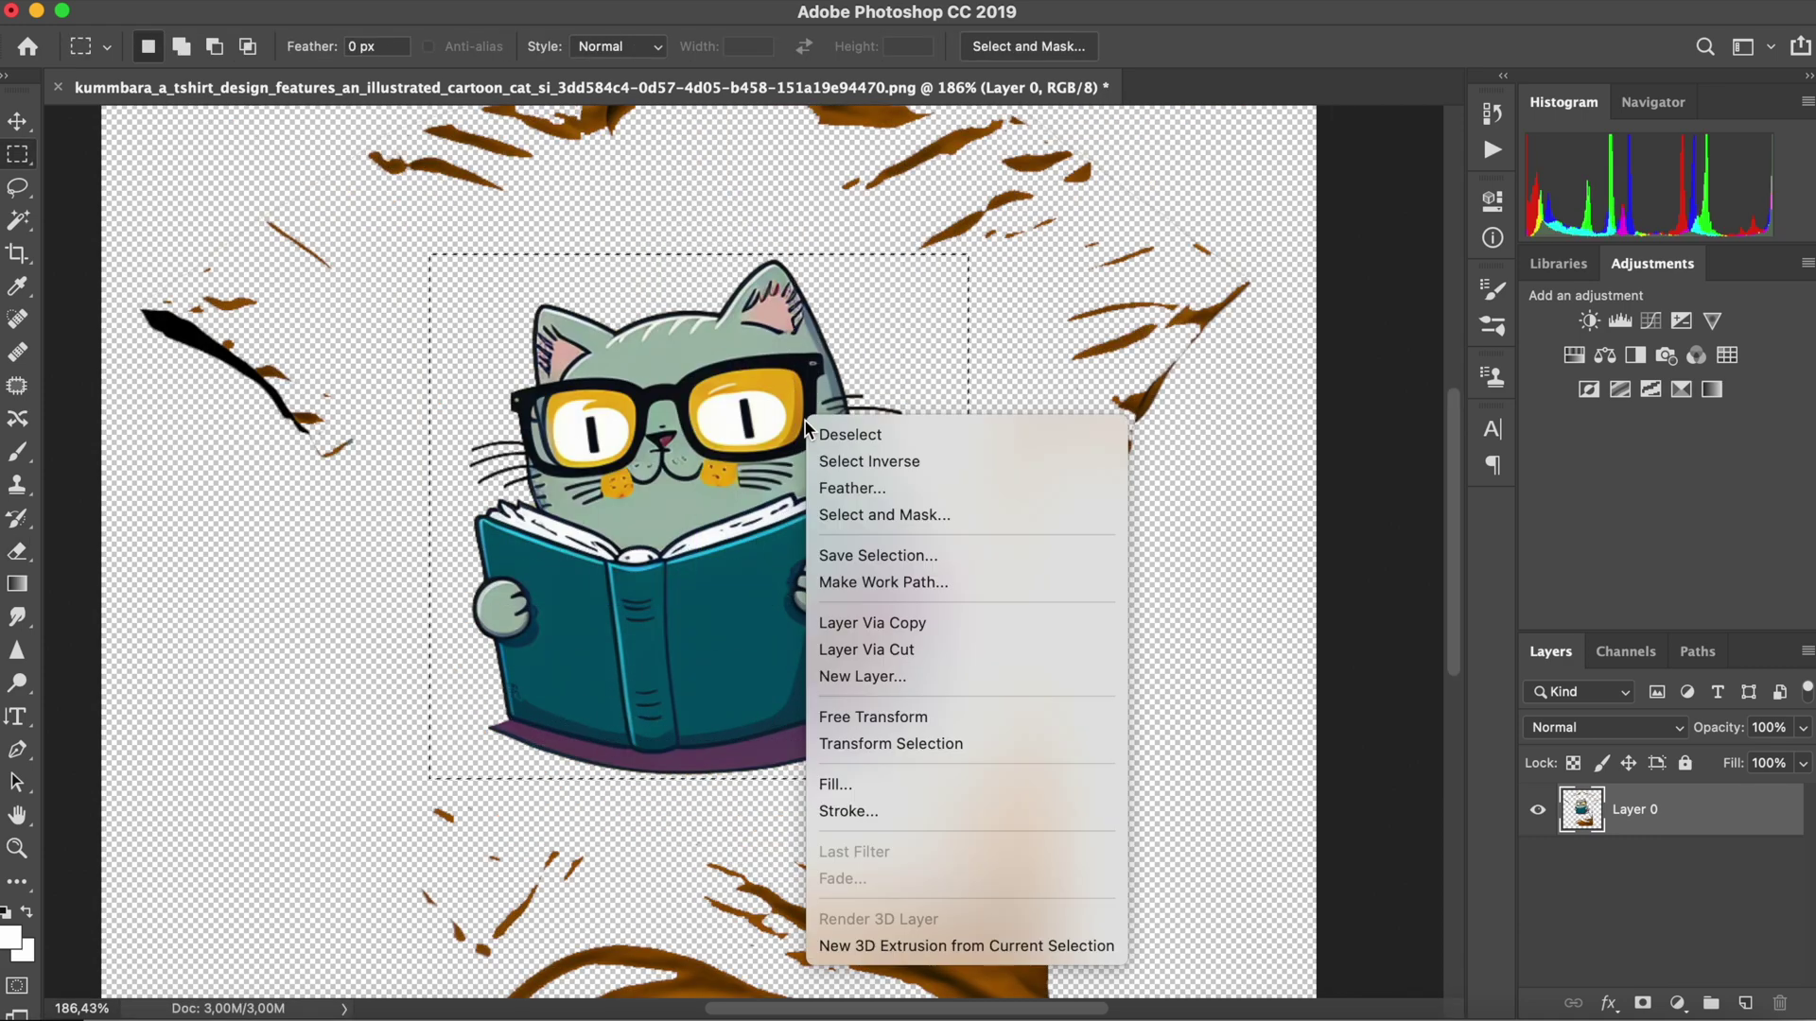
pyautogui.click(858, 462)
pyautogui.press('Delete')
pyautogui.click(1073, 435)
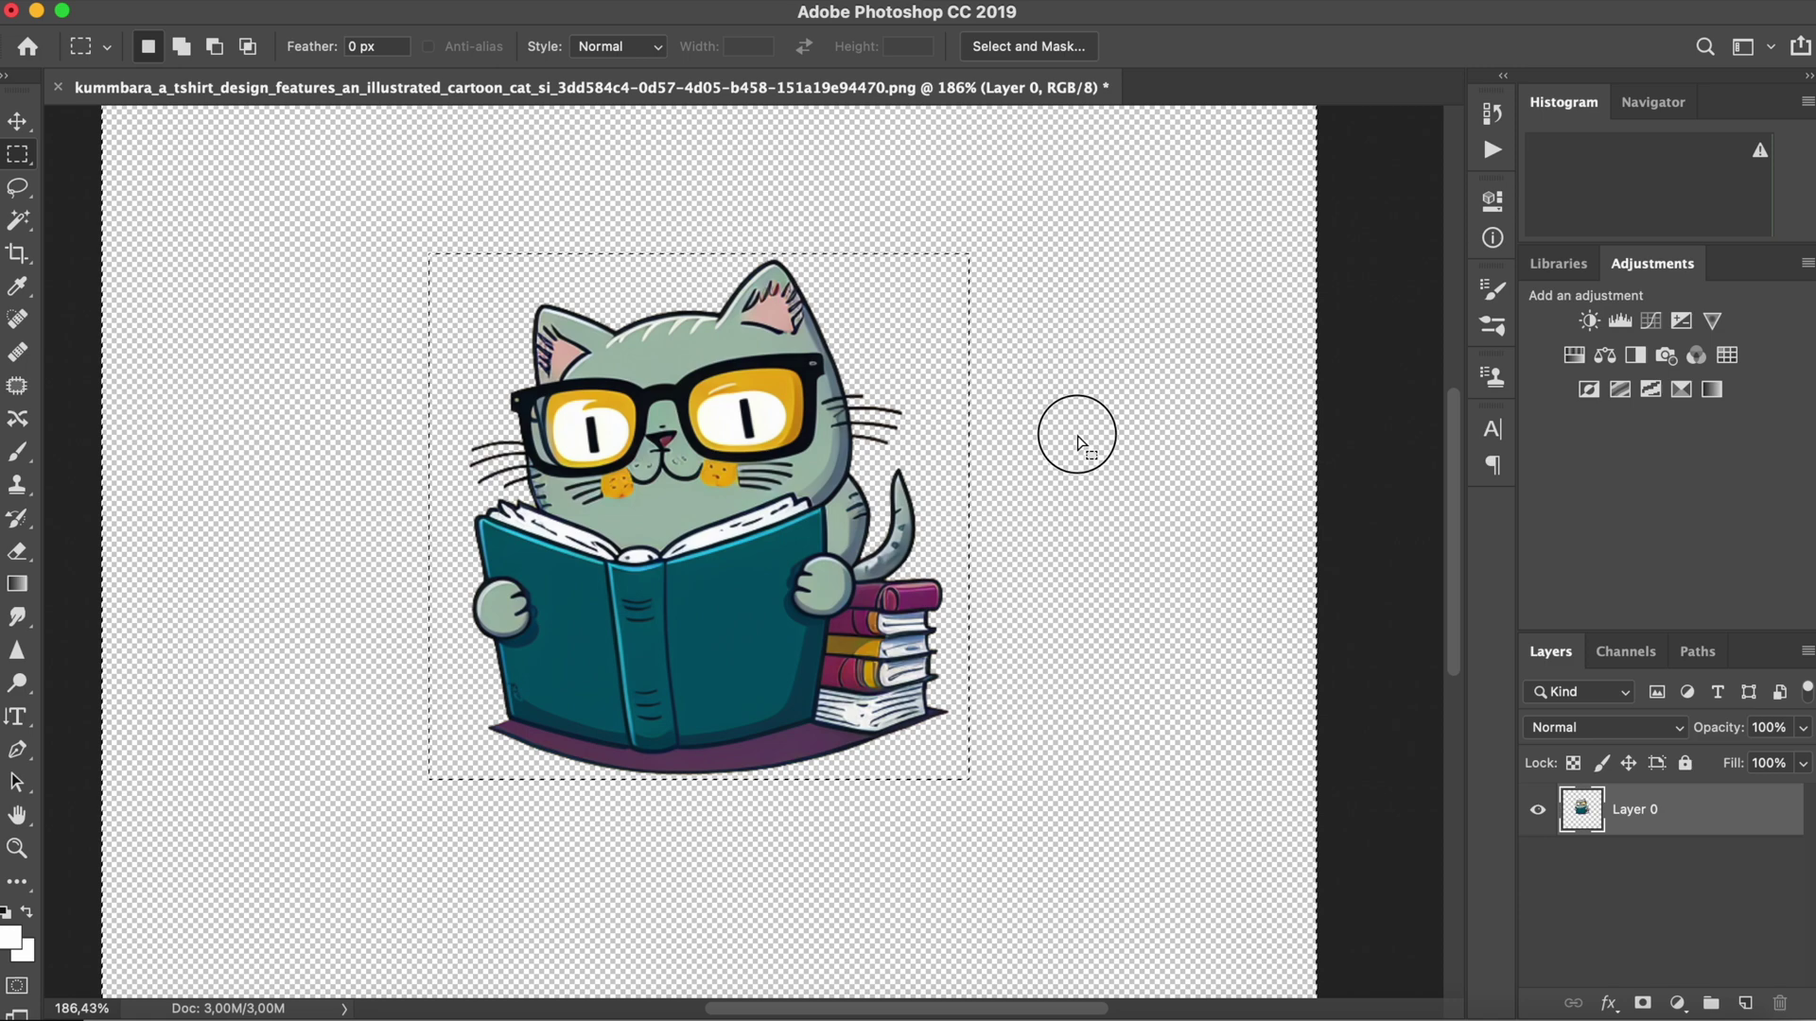
pyautogui.scroll(-3, 1075, 434)
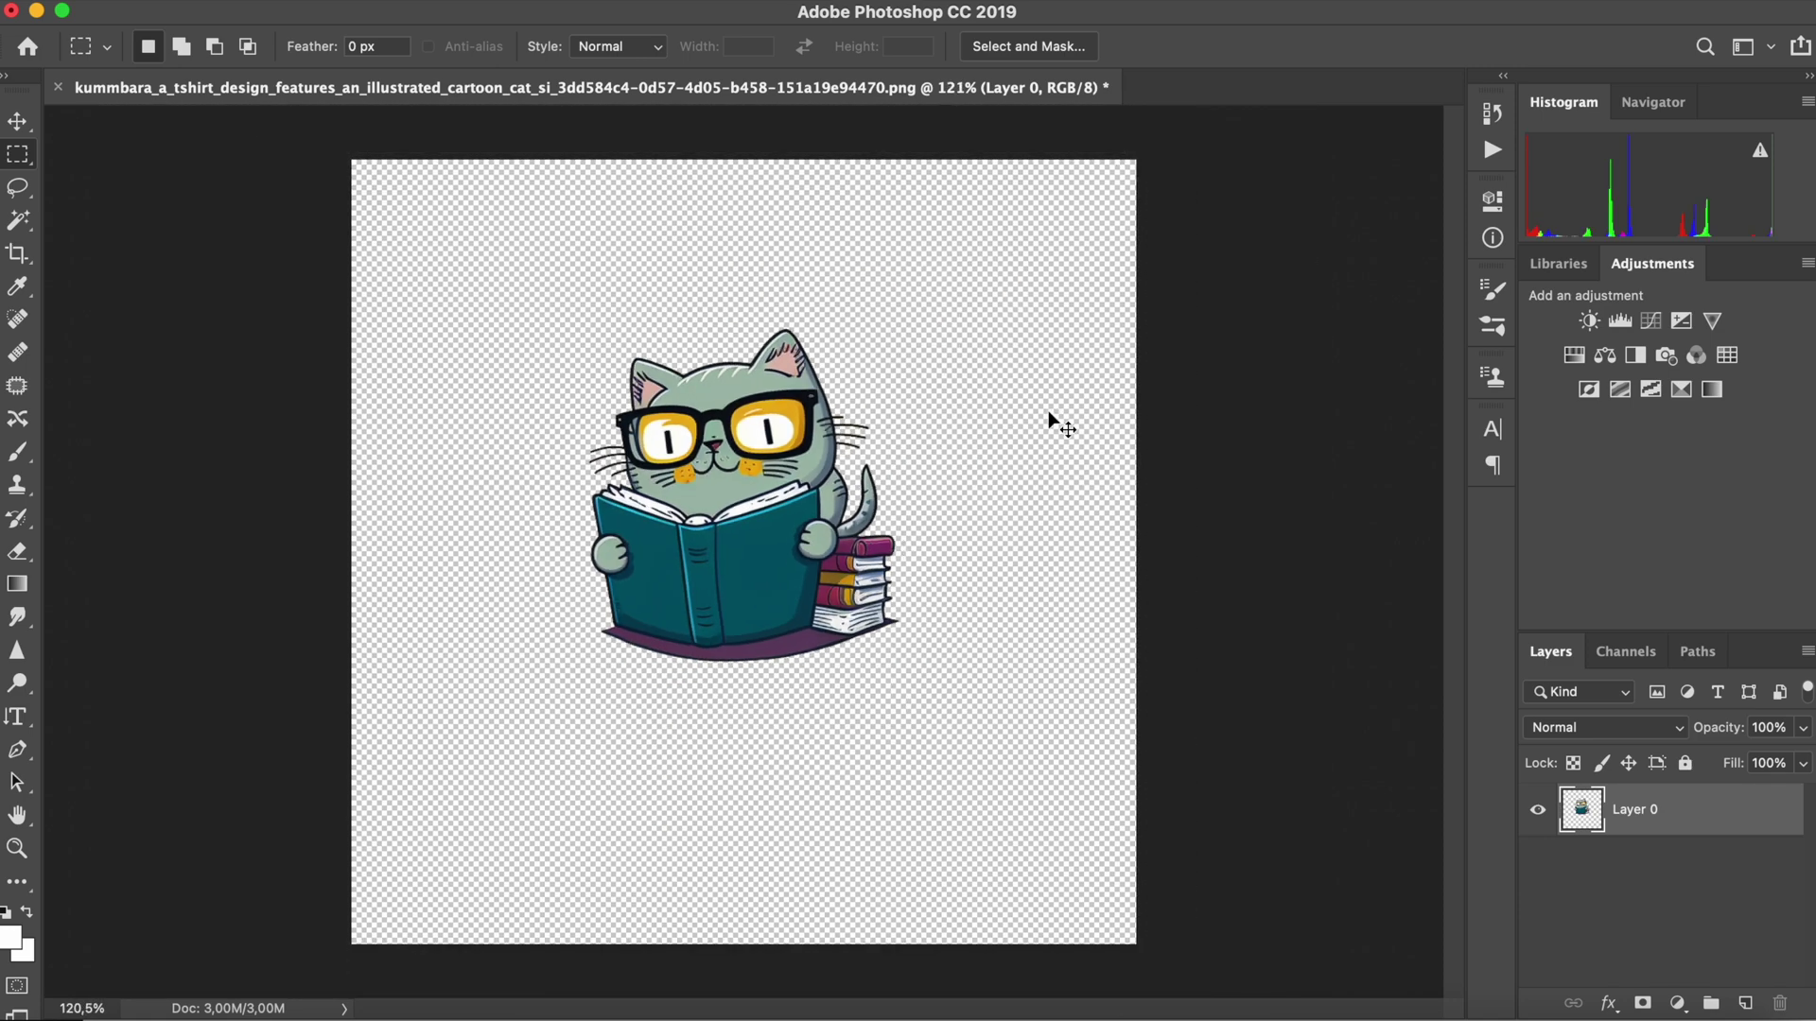
# Paste and enlarge the cat illustration, then add the 'welcome little one!' text combination.
pyautogui.press('super+z')
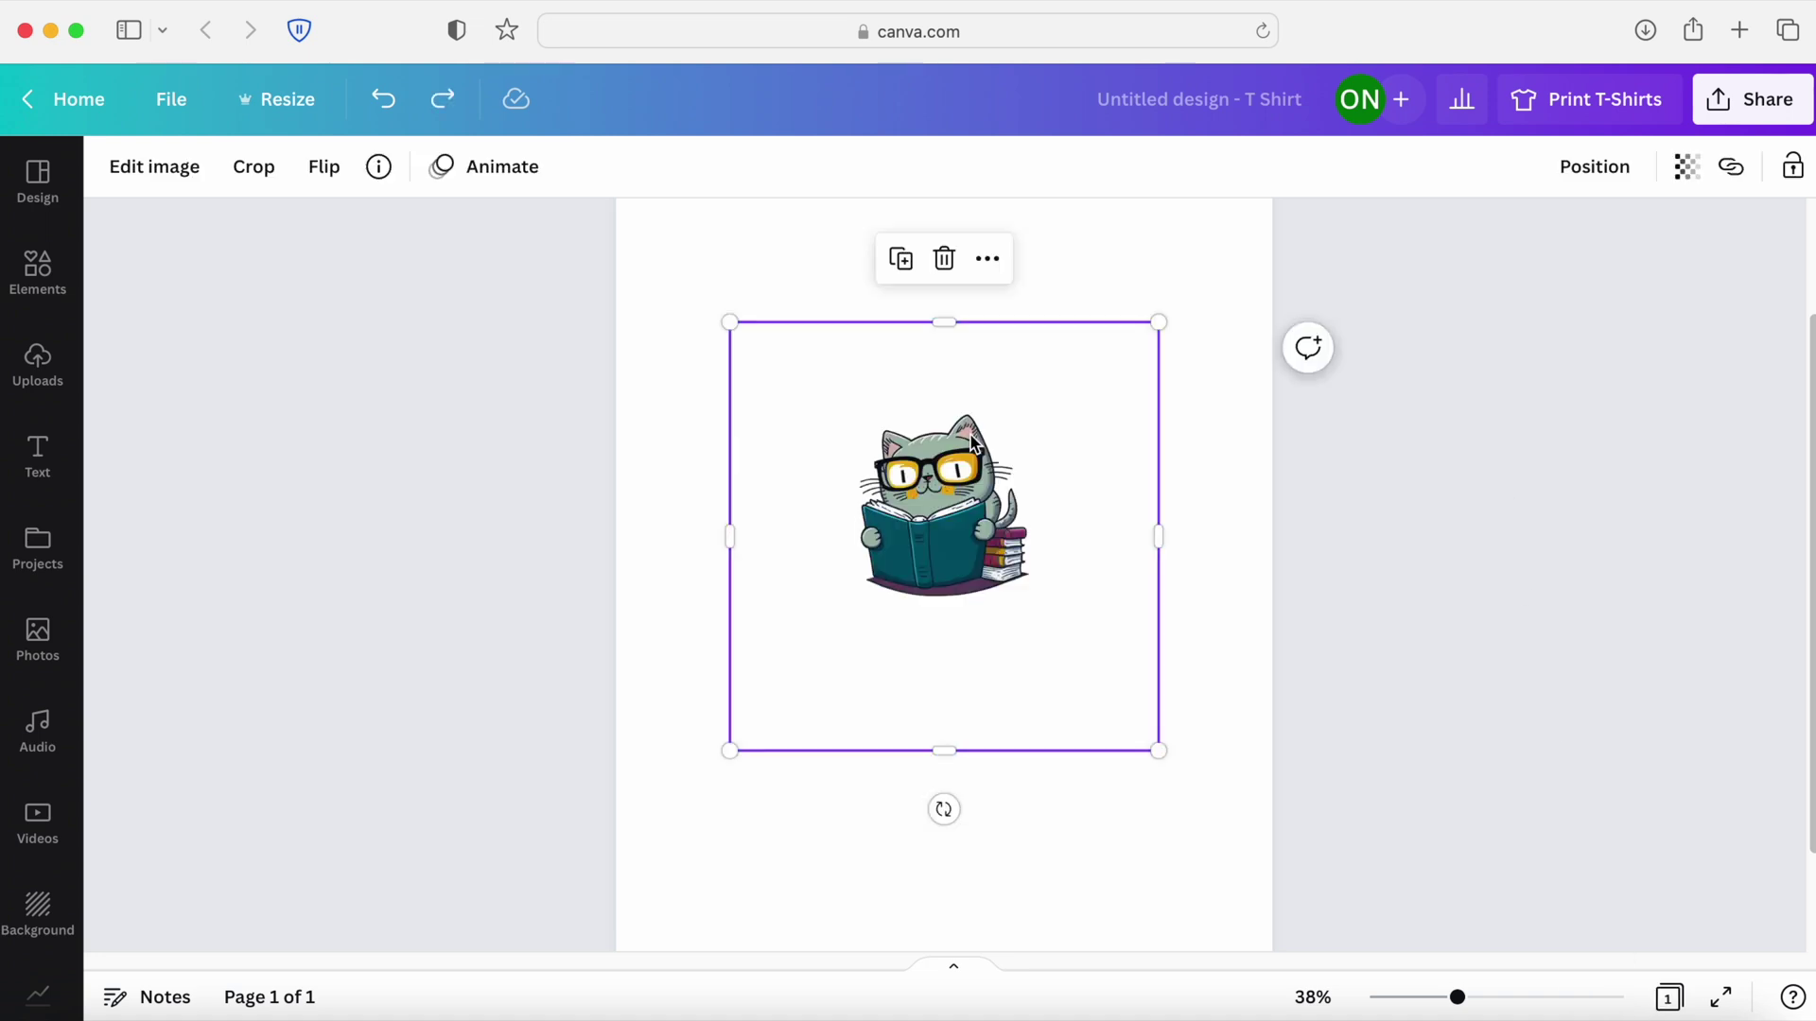
pyautogui.moveTo(734, 331); pyautogui.dragTo(661, 275)
pyautogui.scroll(5, 579, 505)
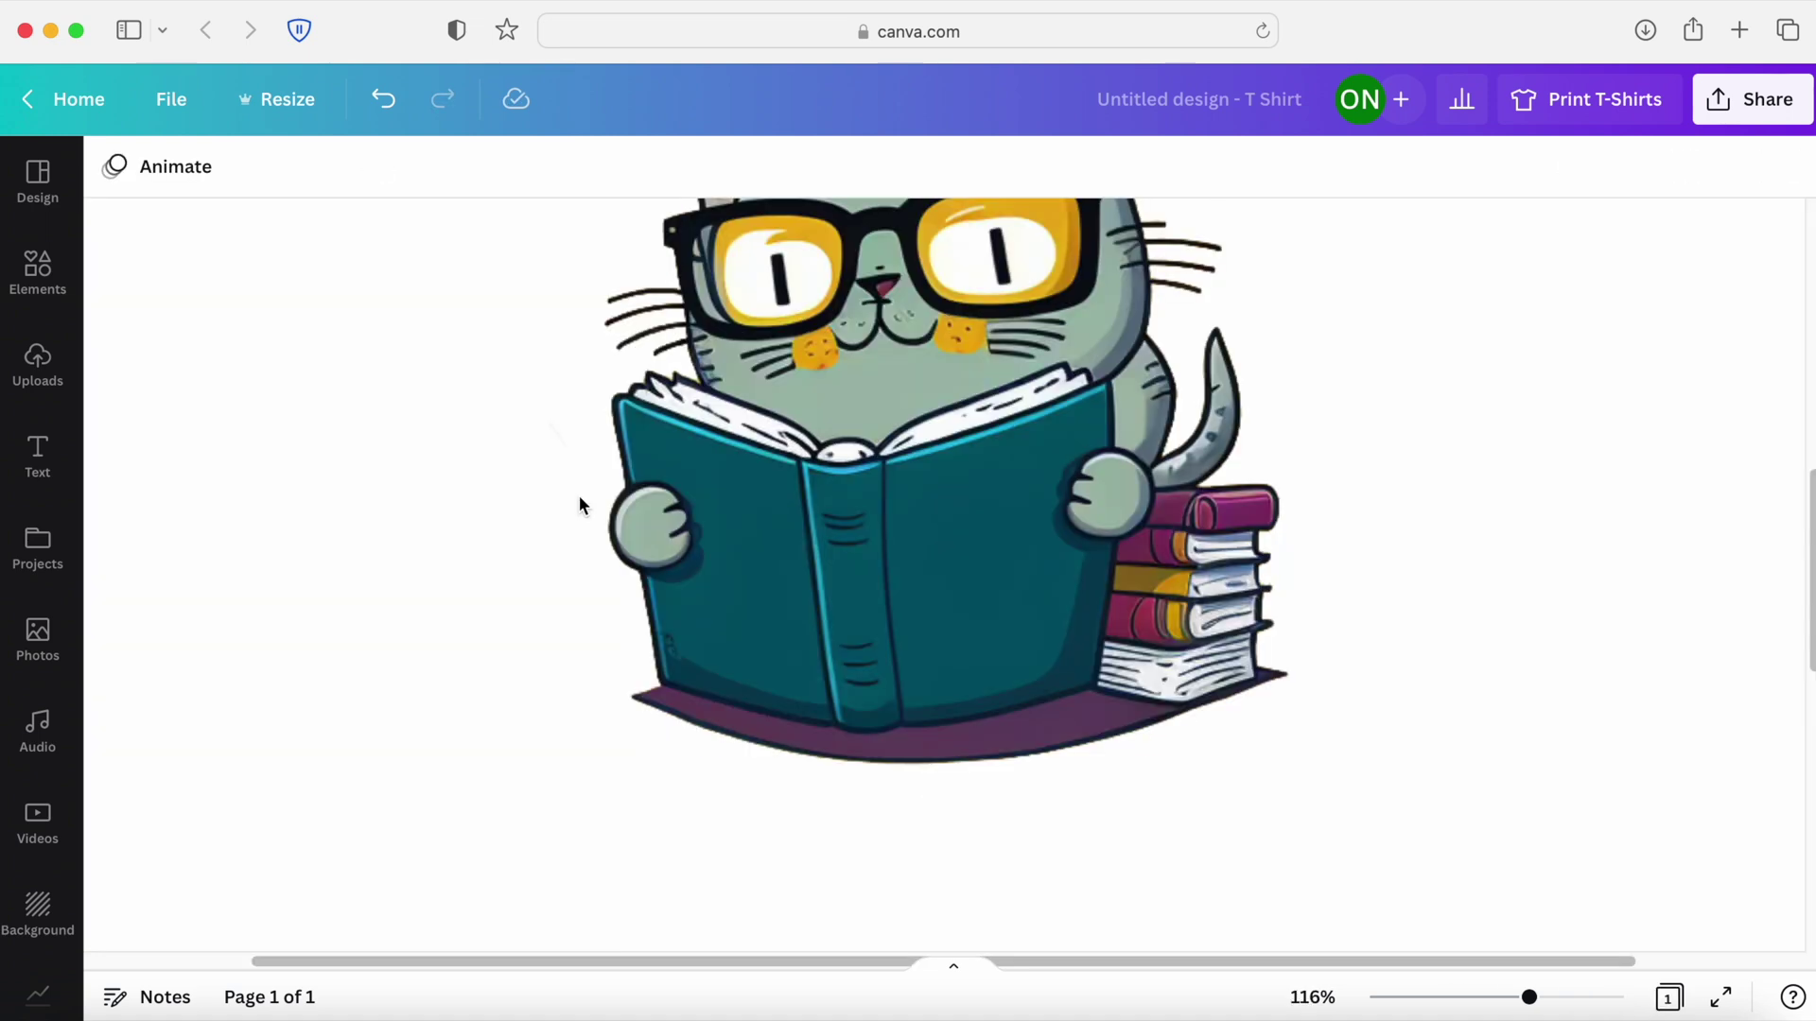
pyautogui.click(37, 454)
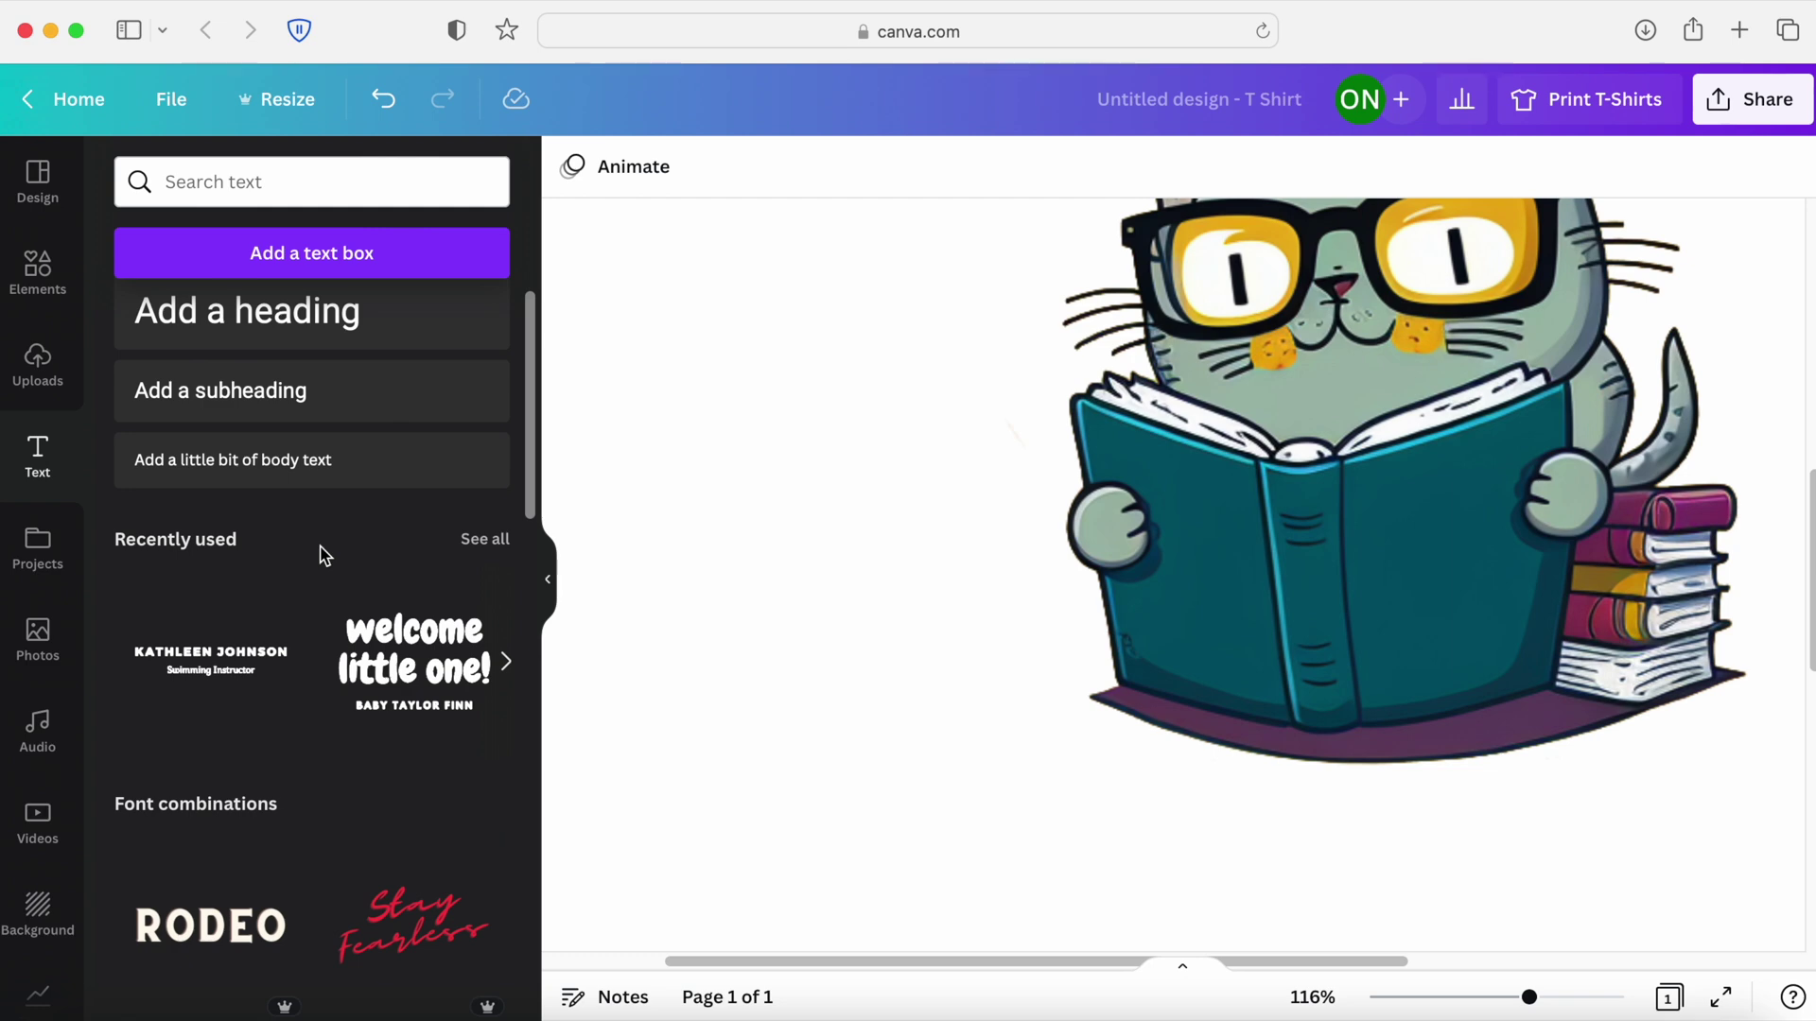
pyautogui.scroll(-2, 320, 555)
pyautogui.scroll(-1, 321, 554)
pyautogui.scroll(-2, 322, 555)
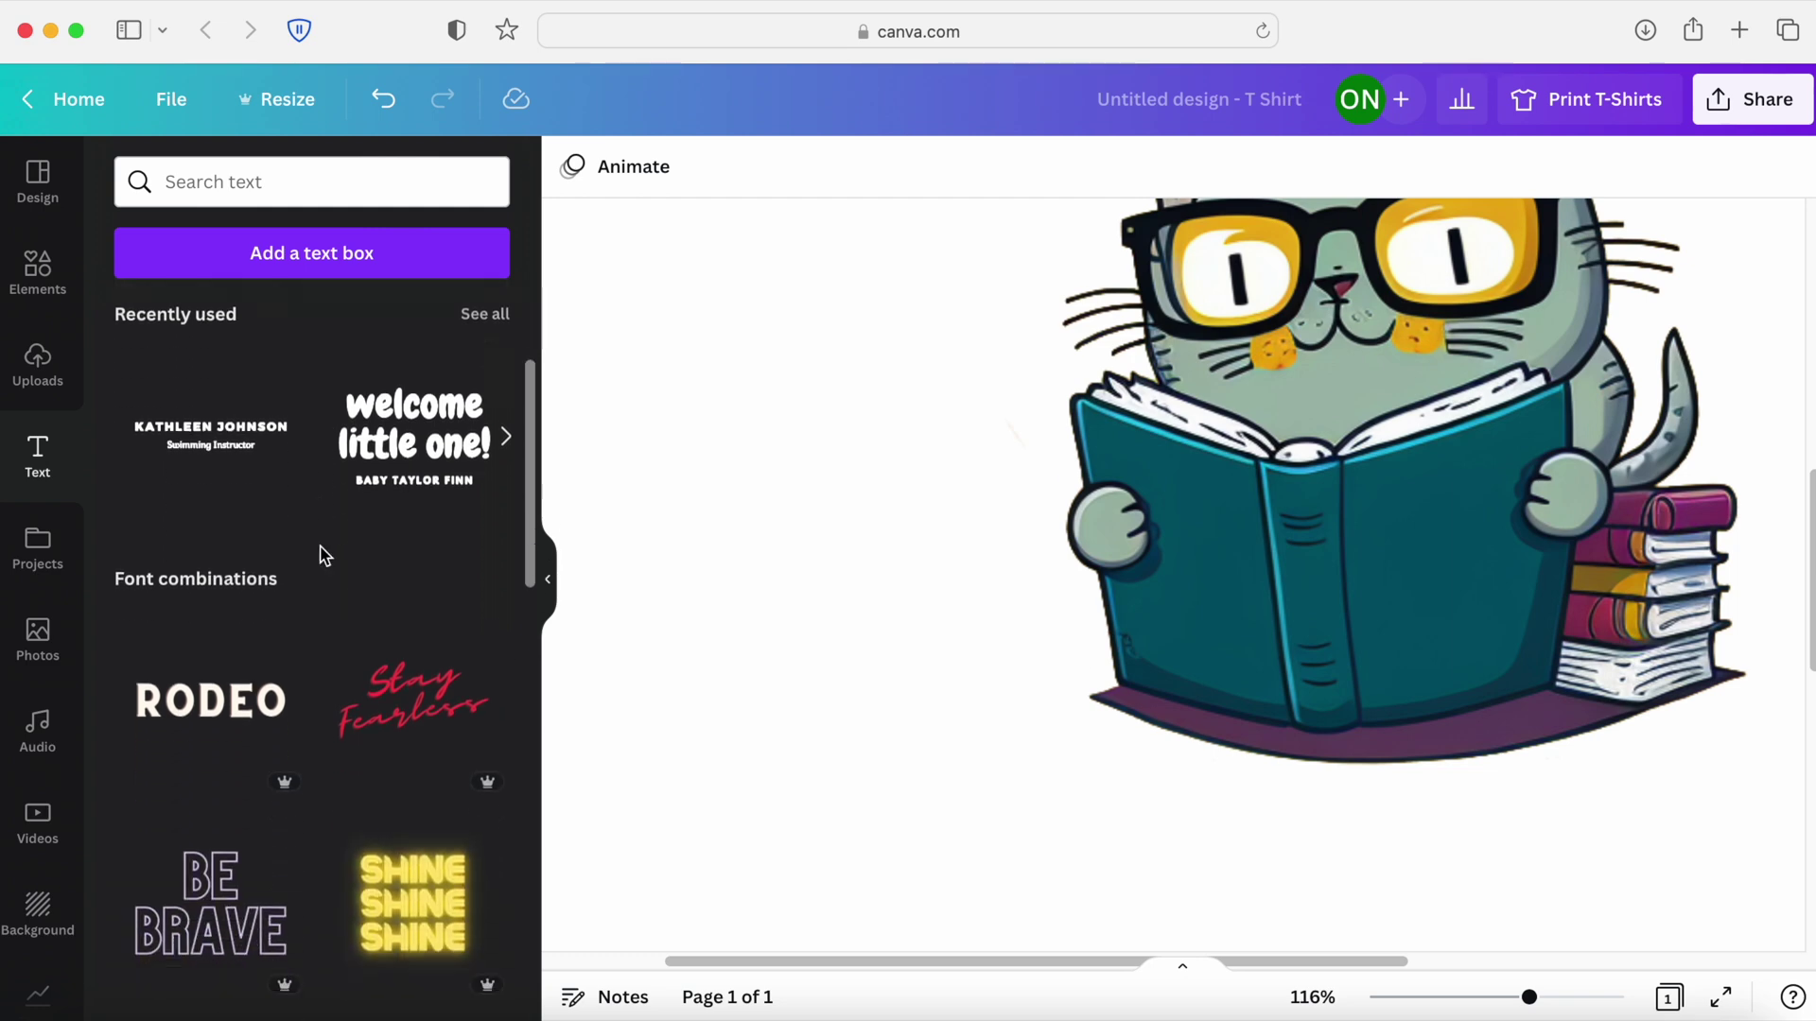
pyautogui.click(407, 447)
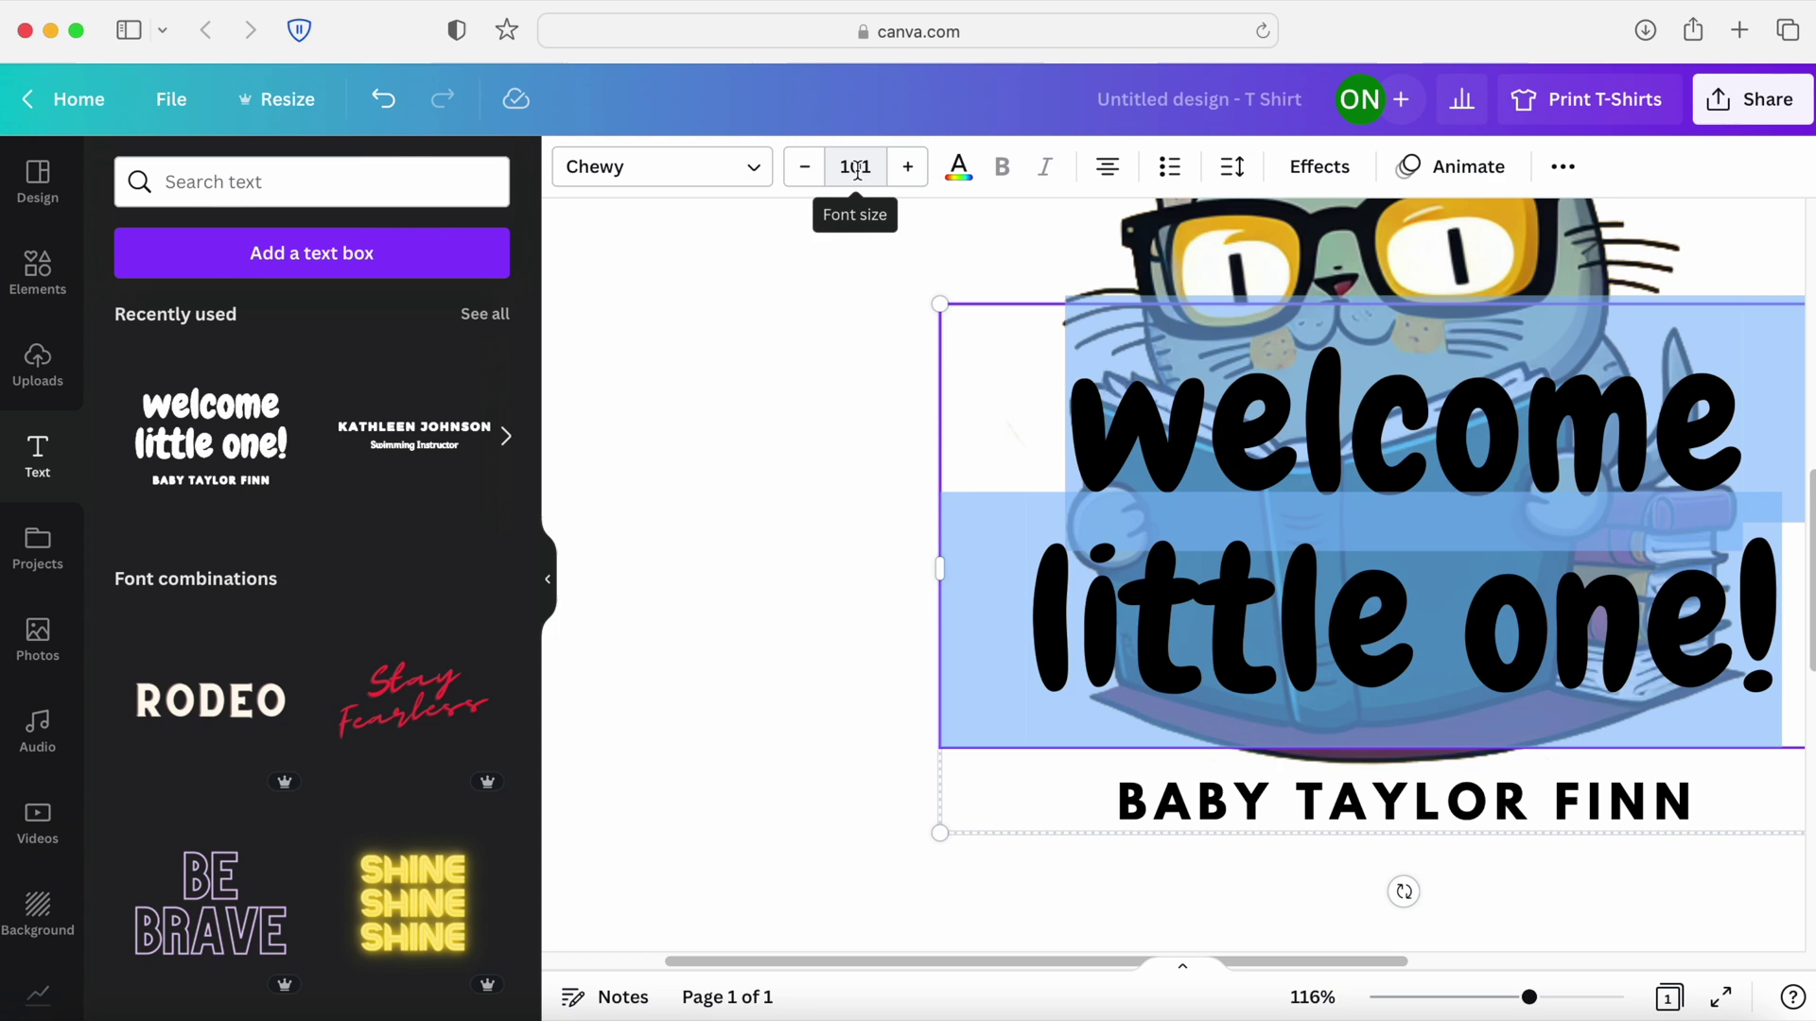
# Shrink the text, drop the subtitle, retype it as Cat-astrophic Puns, and tilt it onto the book.
pyautogui.click(855, 169)
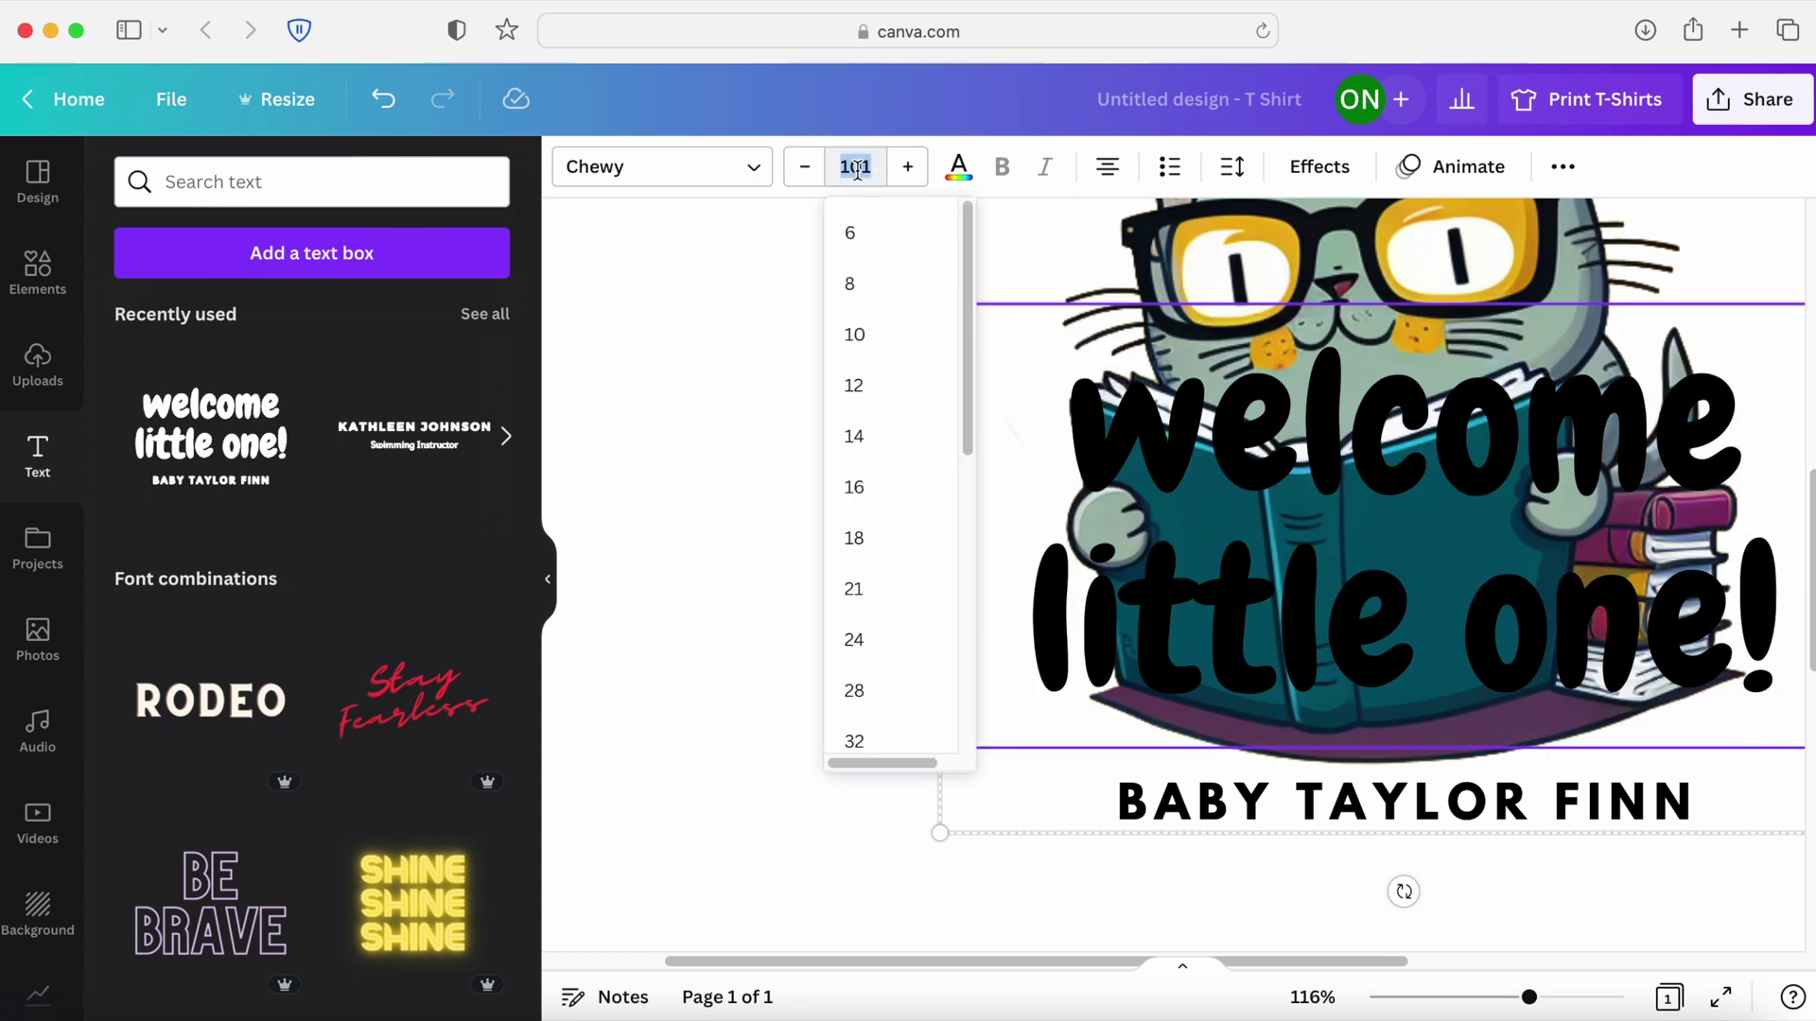
pyautogui.write('20')
pyautogui.press('Return')
pyautogui.doubleClick(1231, 629)
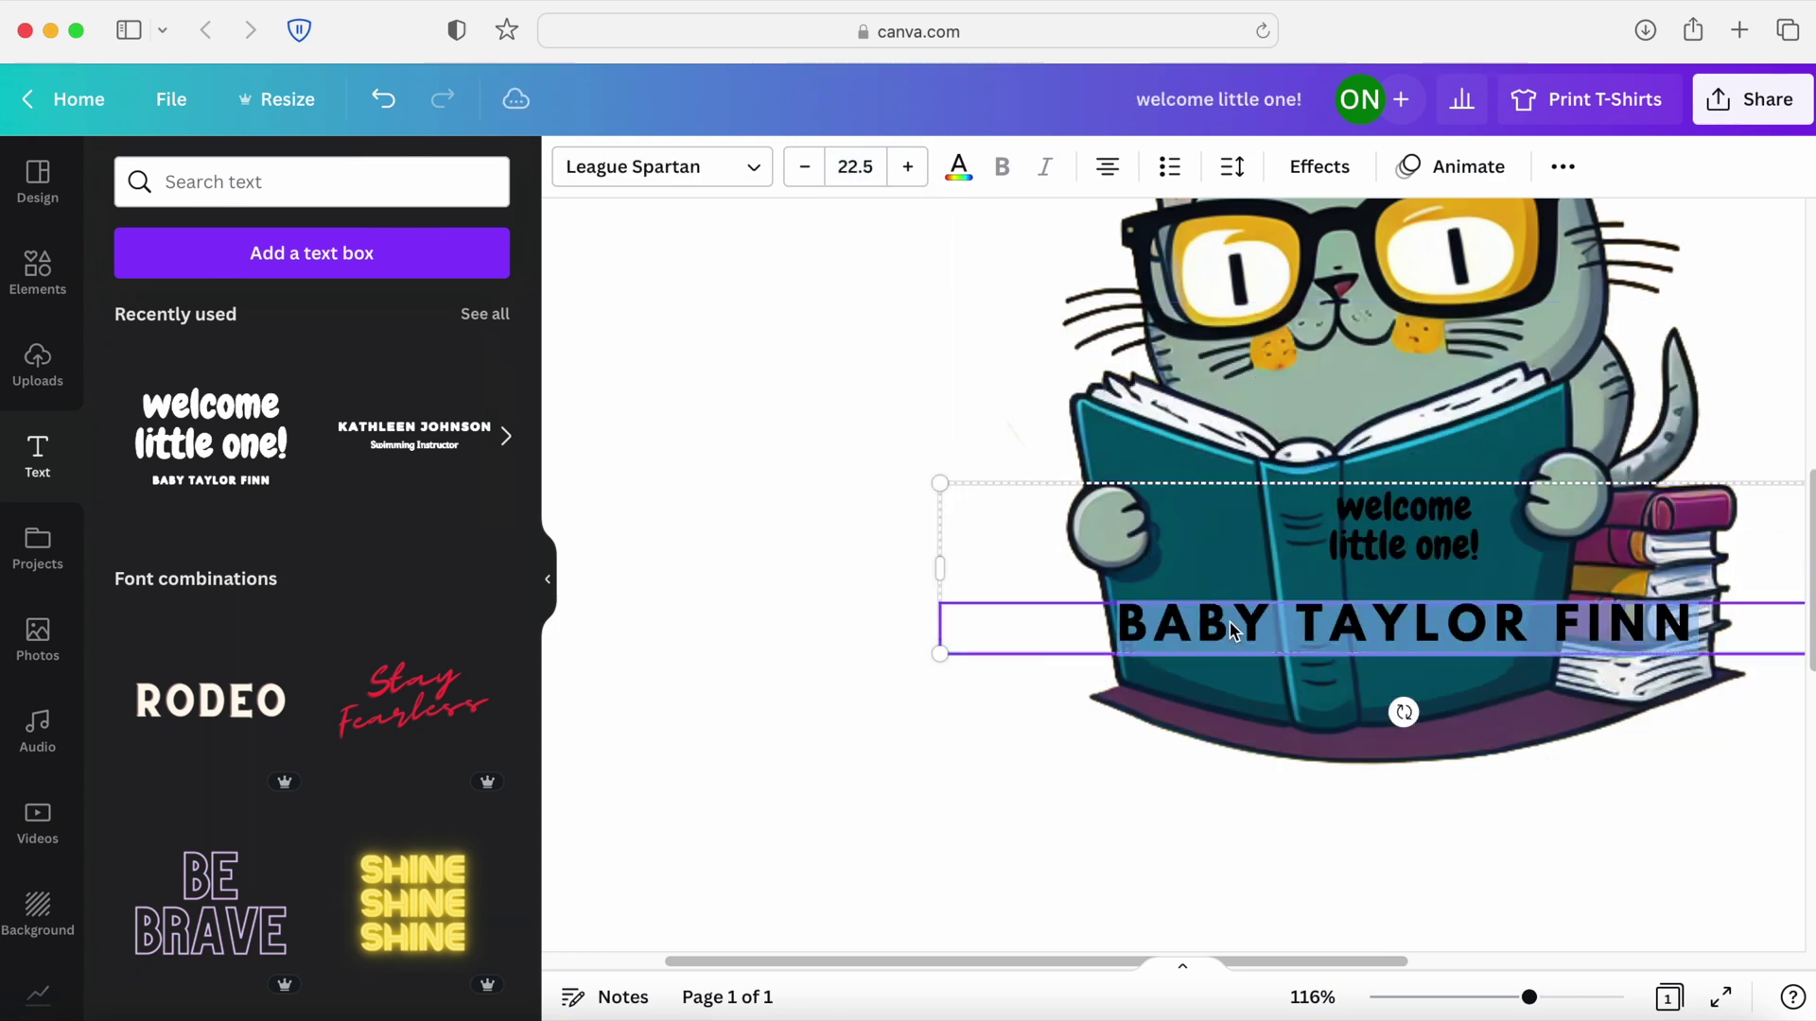
pyautogui.press('BackSpace')
pyautogui.doubleClick(1423, 547)
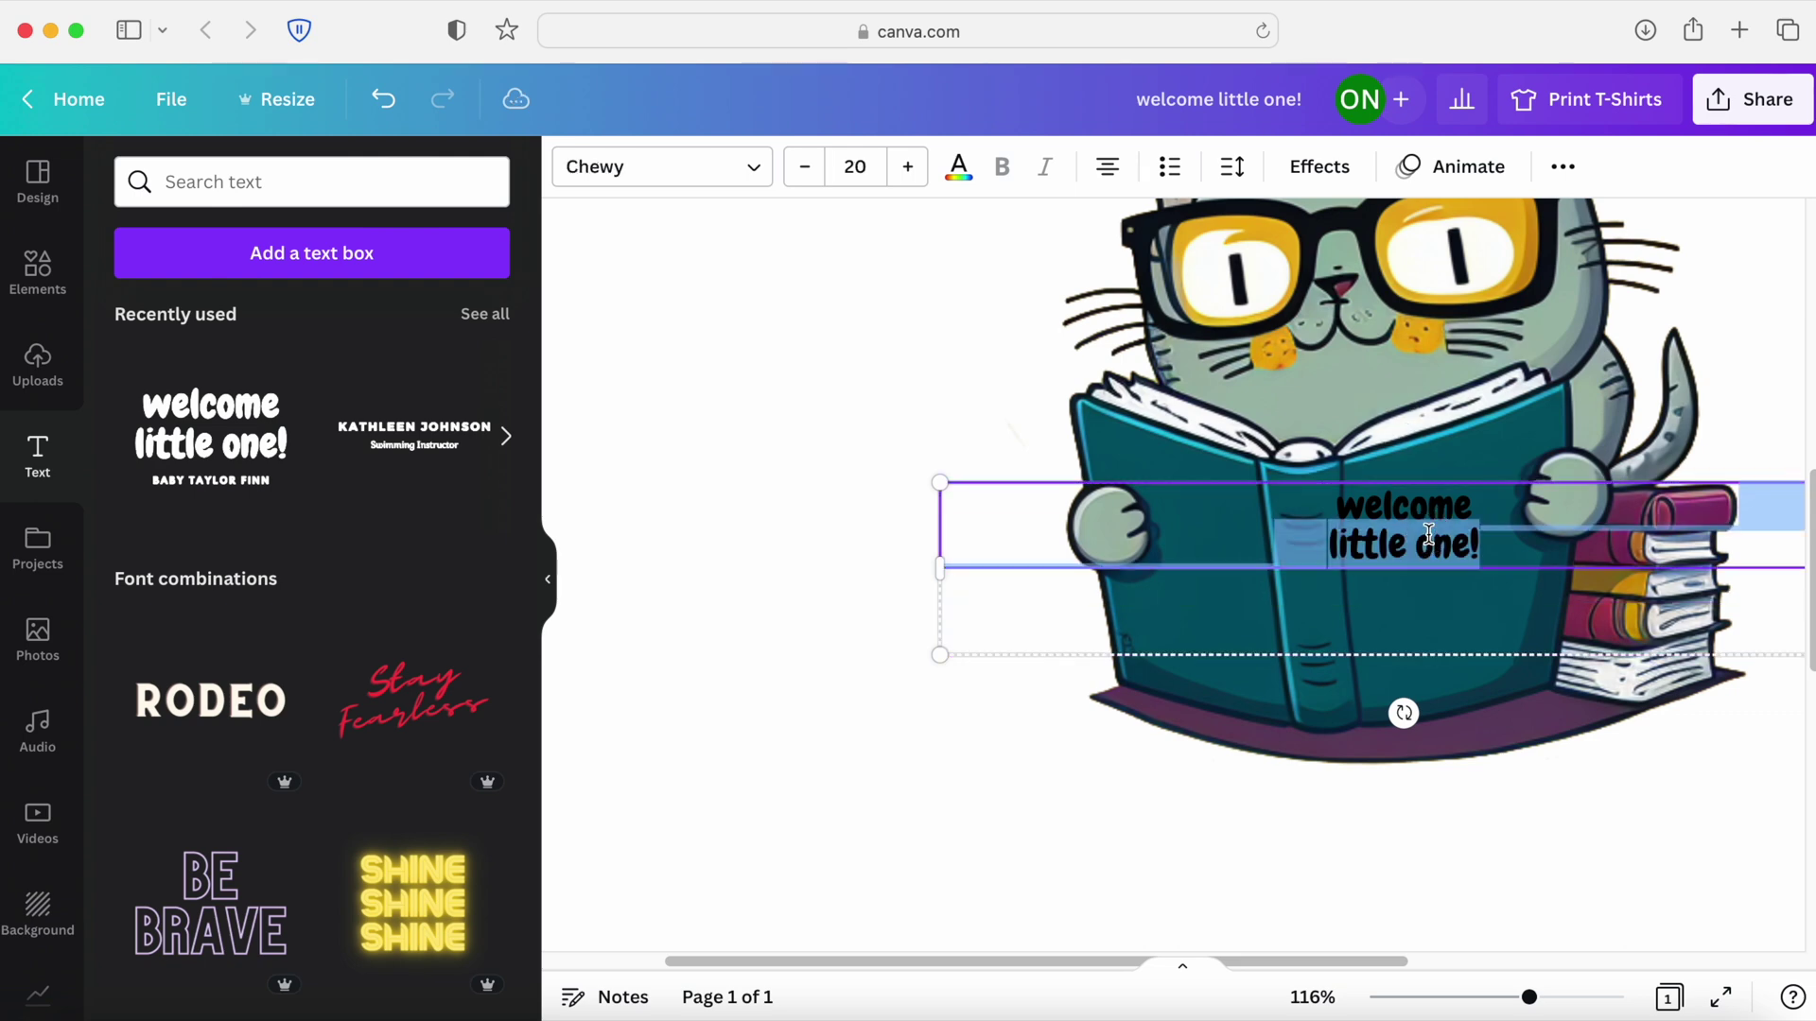
pyautogui.write('Cat-as')
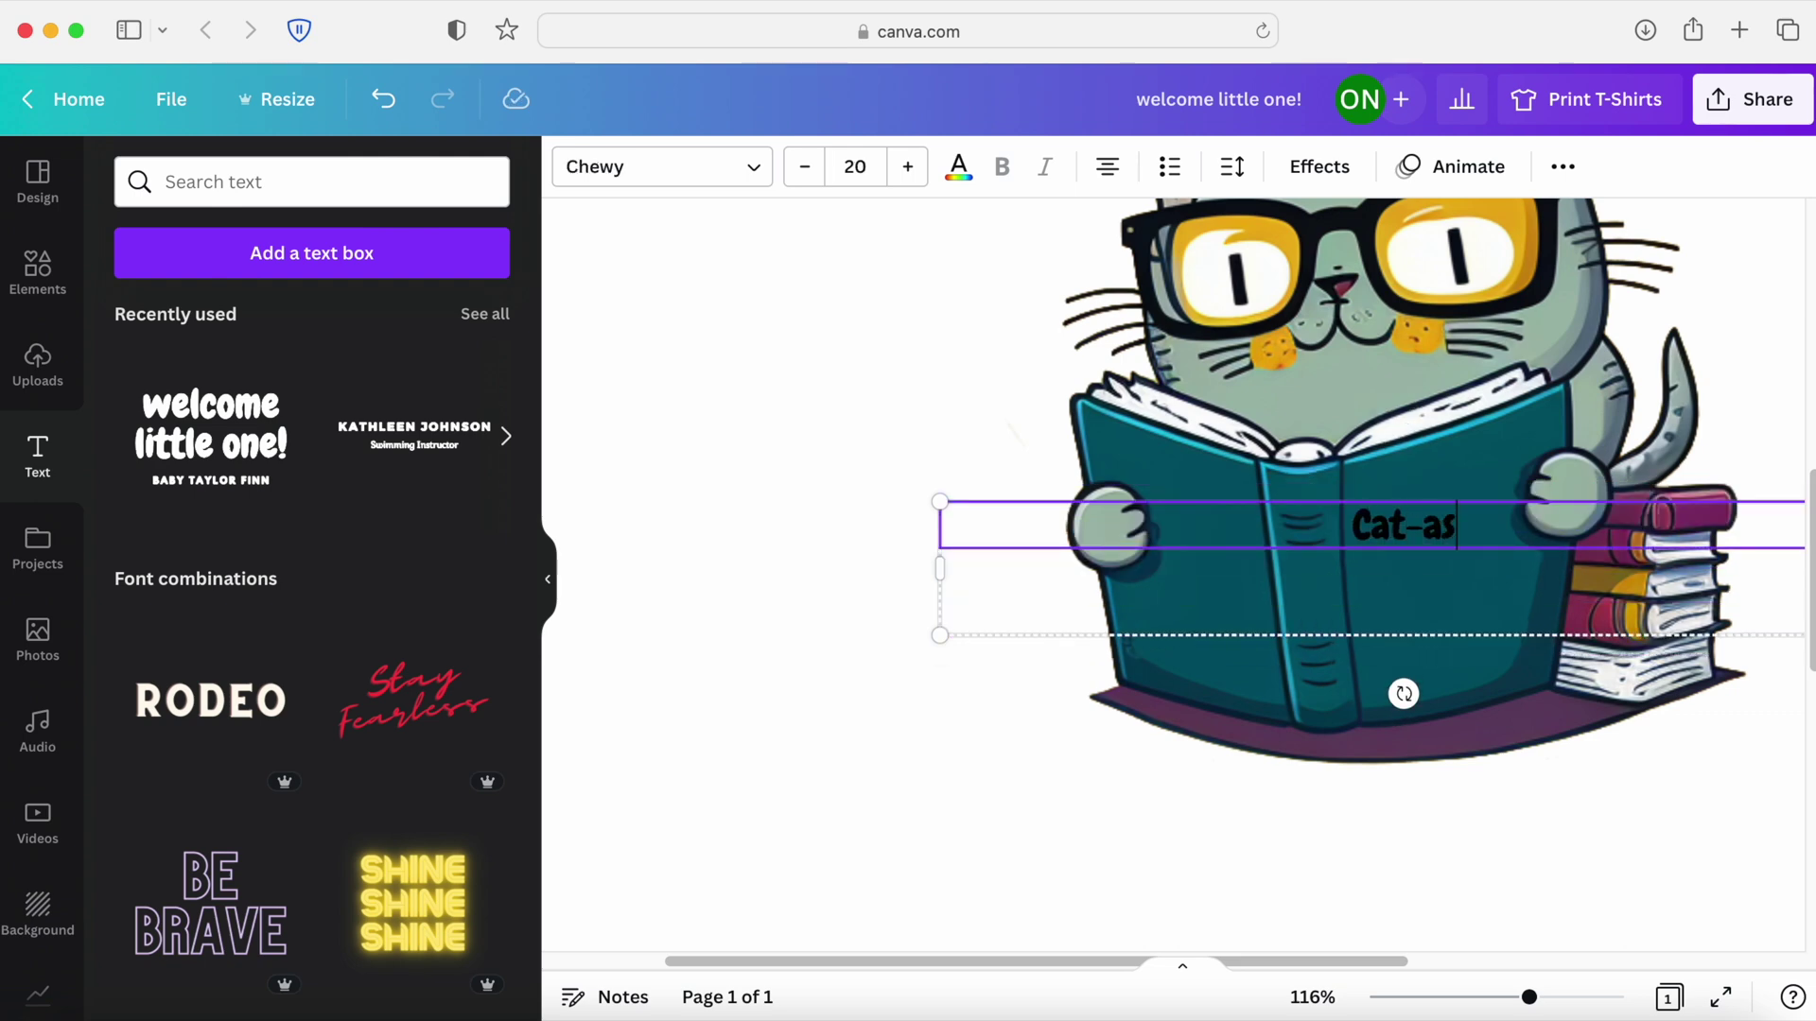
pyautogui.write('trophic')
pyautogui.press('Return')
pyautogui.write('P')
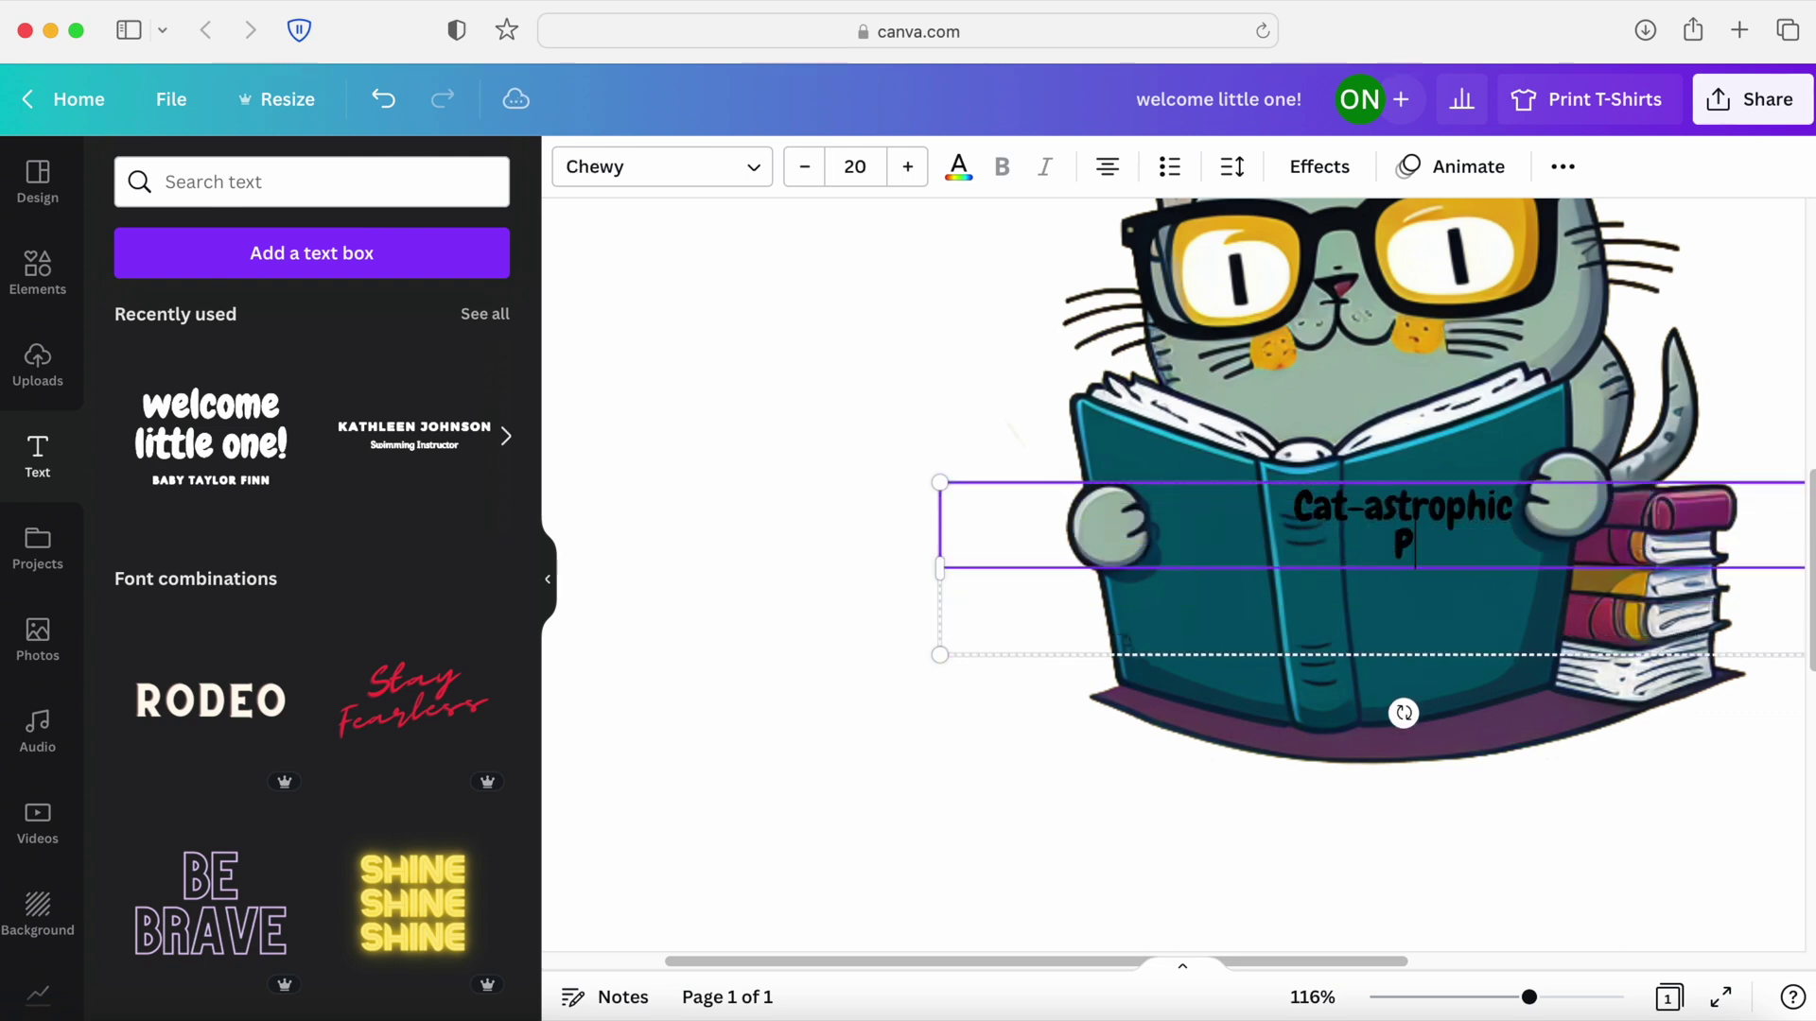
pyautogui.write('uns')
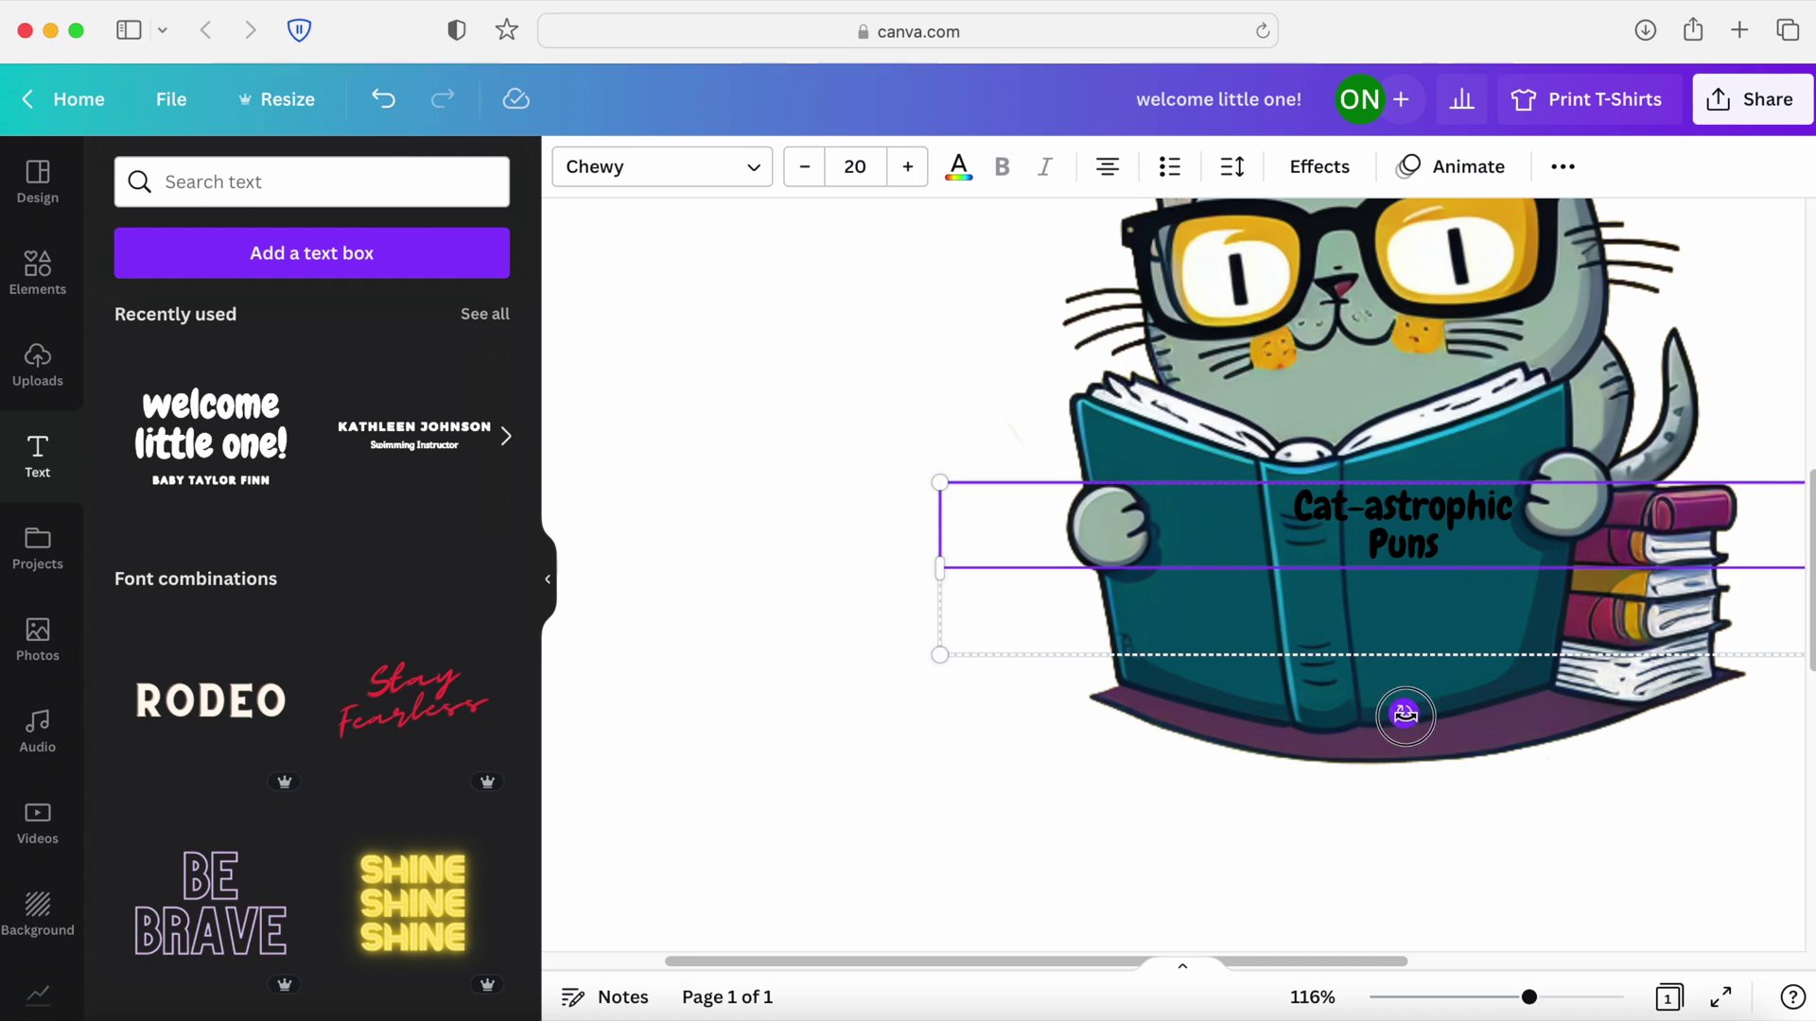
pyautogui.moveTo(1403, 713); pyautogui.dragTo(1337, 723)
pyautogui.moveTo(841, 583); pyautogui.dragTo(1022, 605)
pyautogui.scroll(-5, 1210, 625)
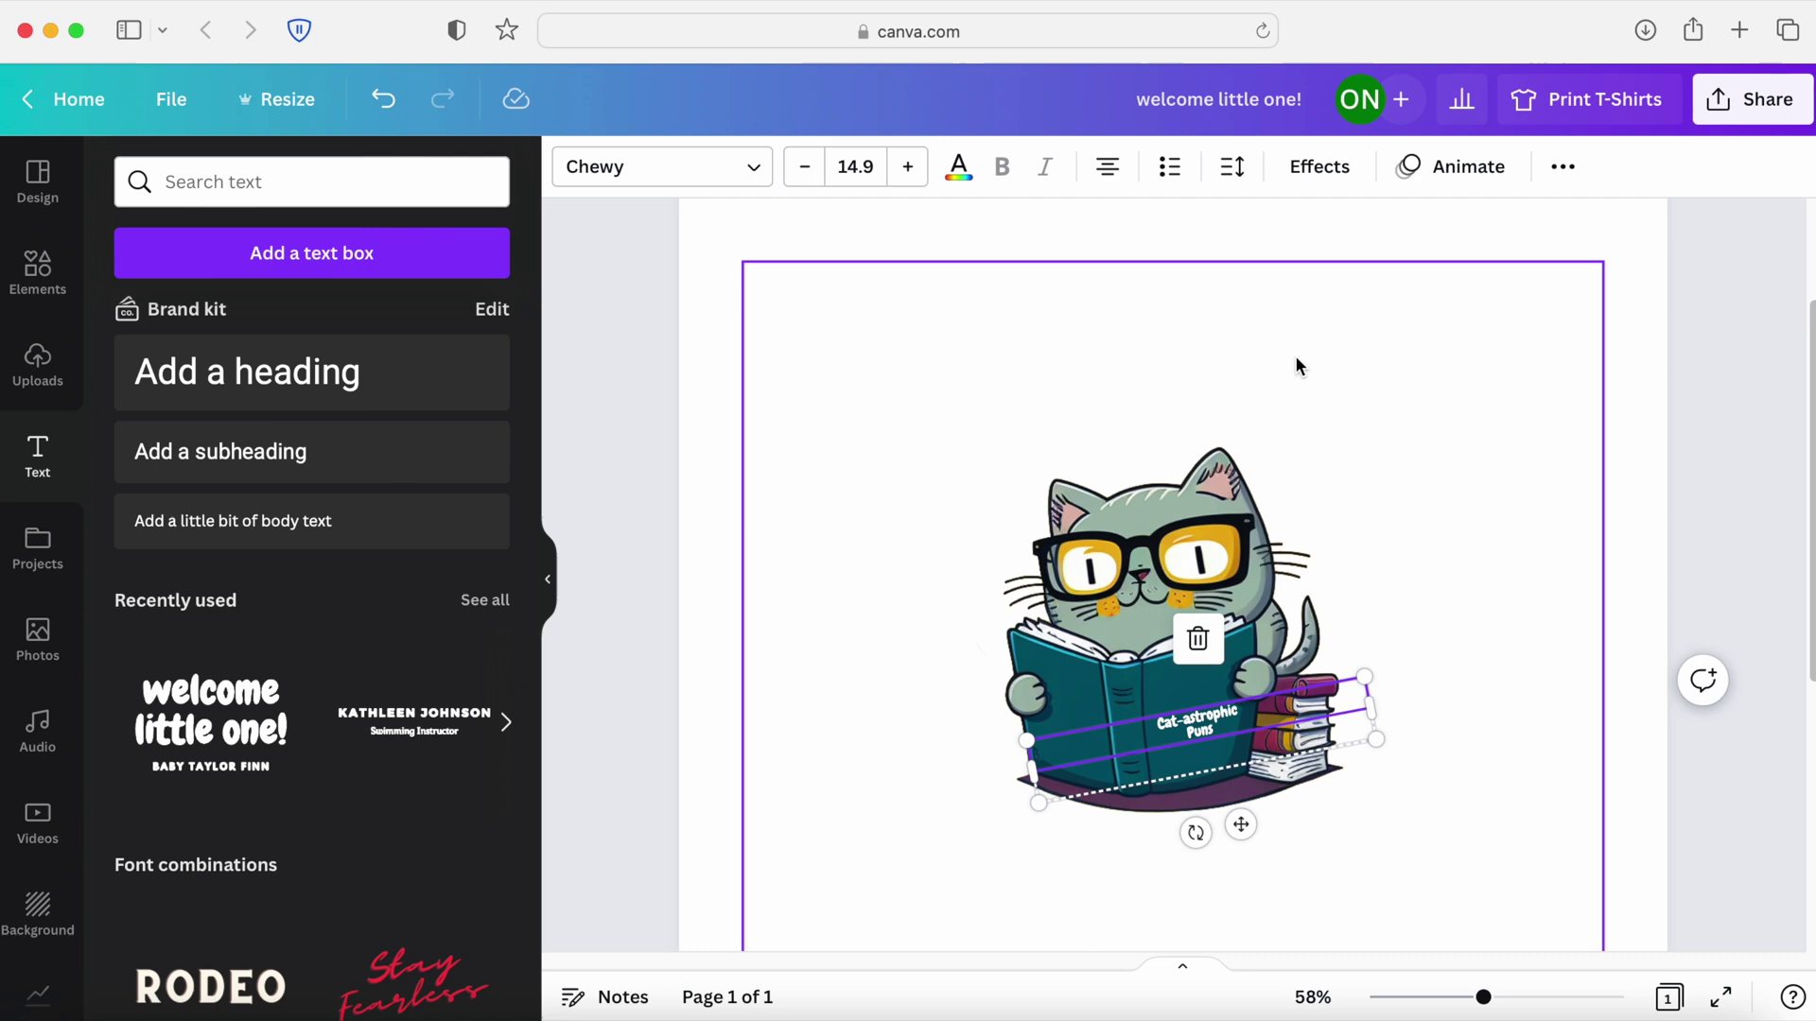
# Try Shadow and Lift effects on the book title, then add another 'welcome little one!' combination.
pyautogui.click(1318, 167)
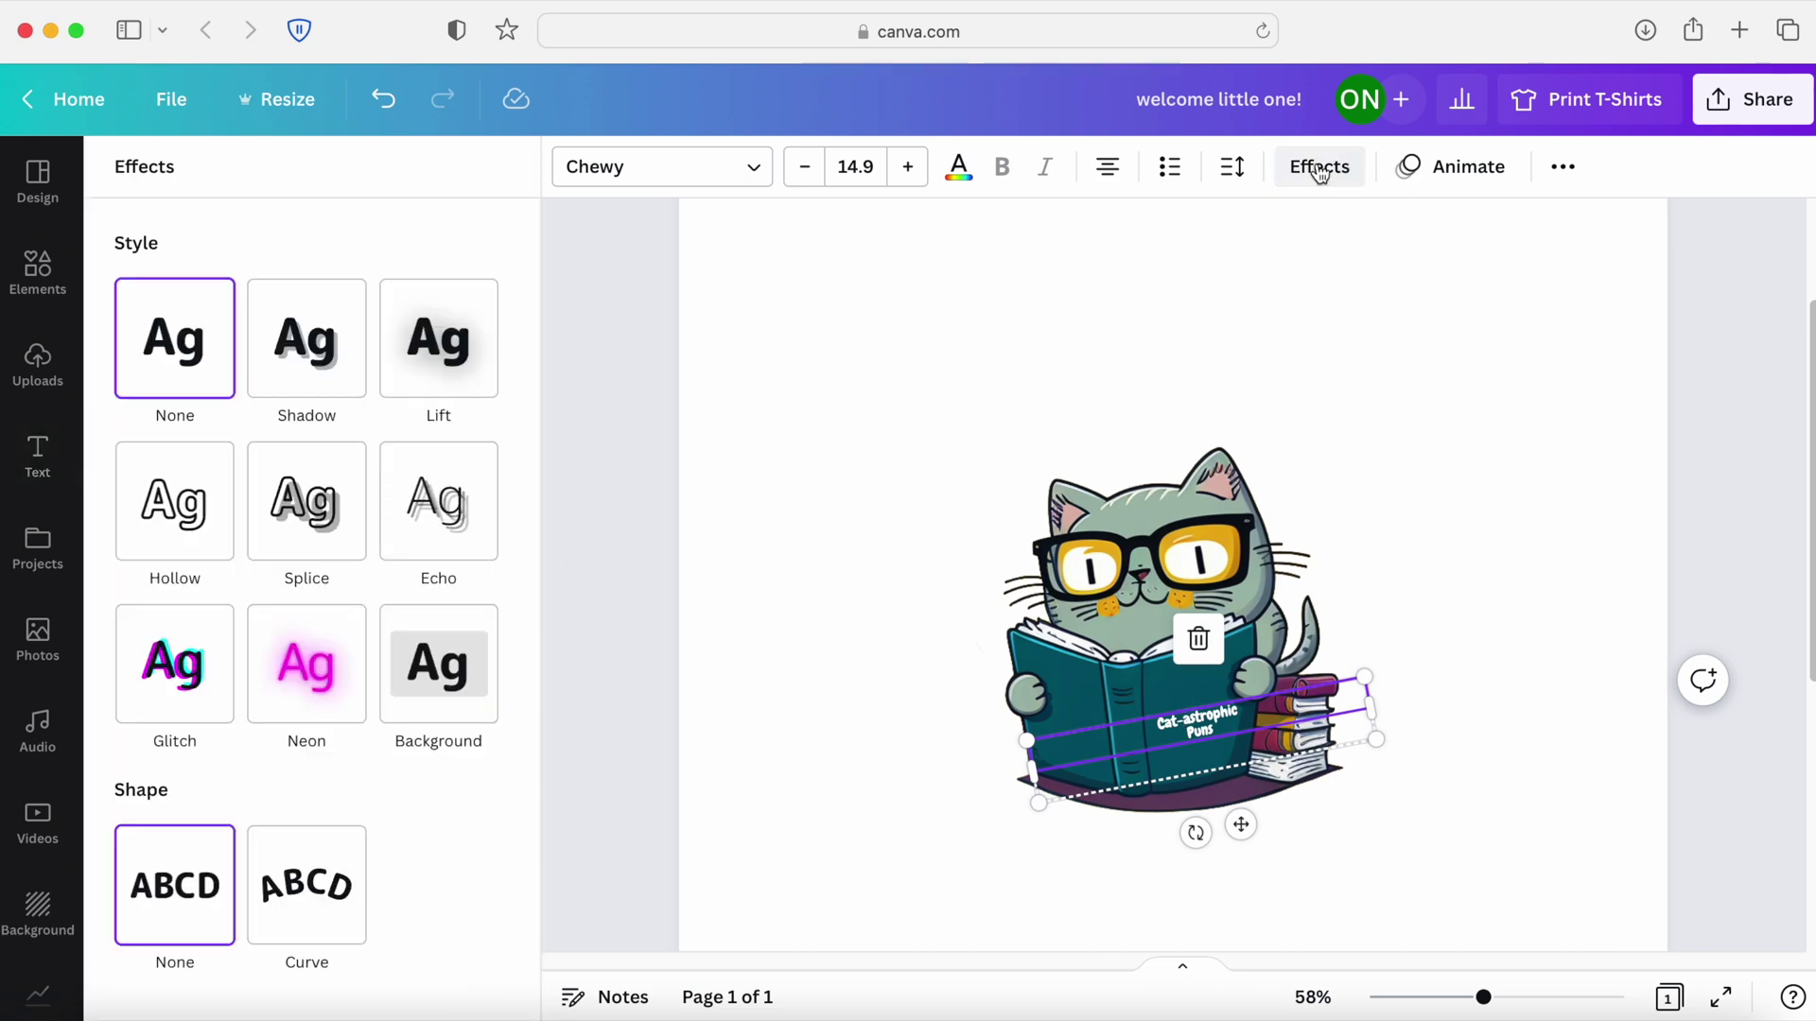
pyautogui.click(312, 365)
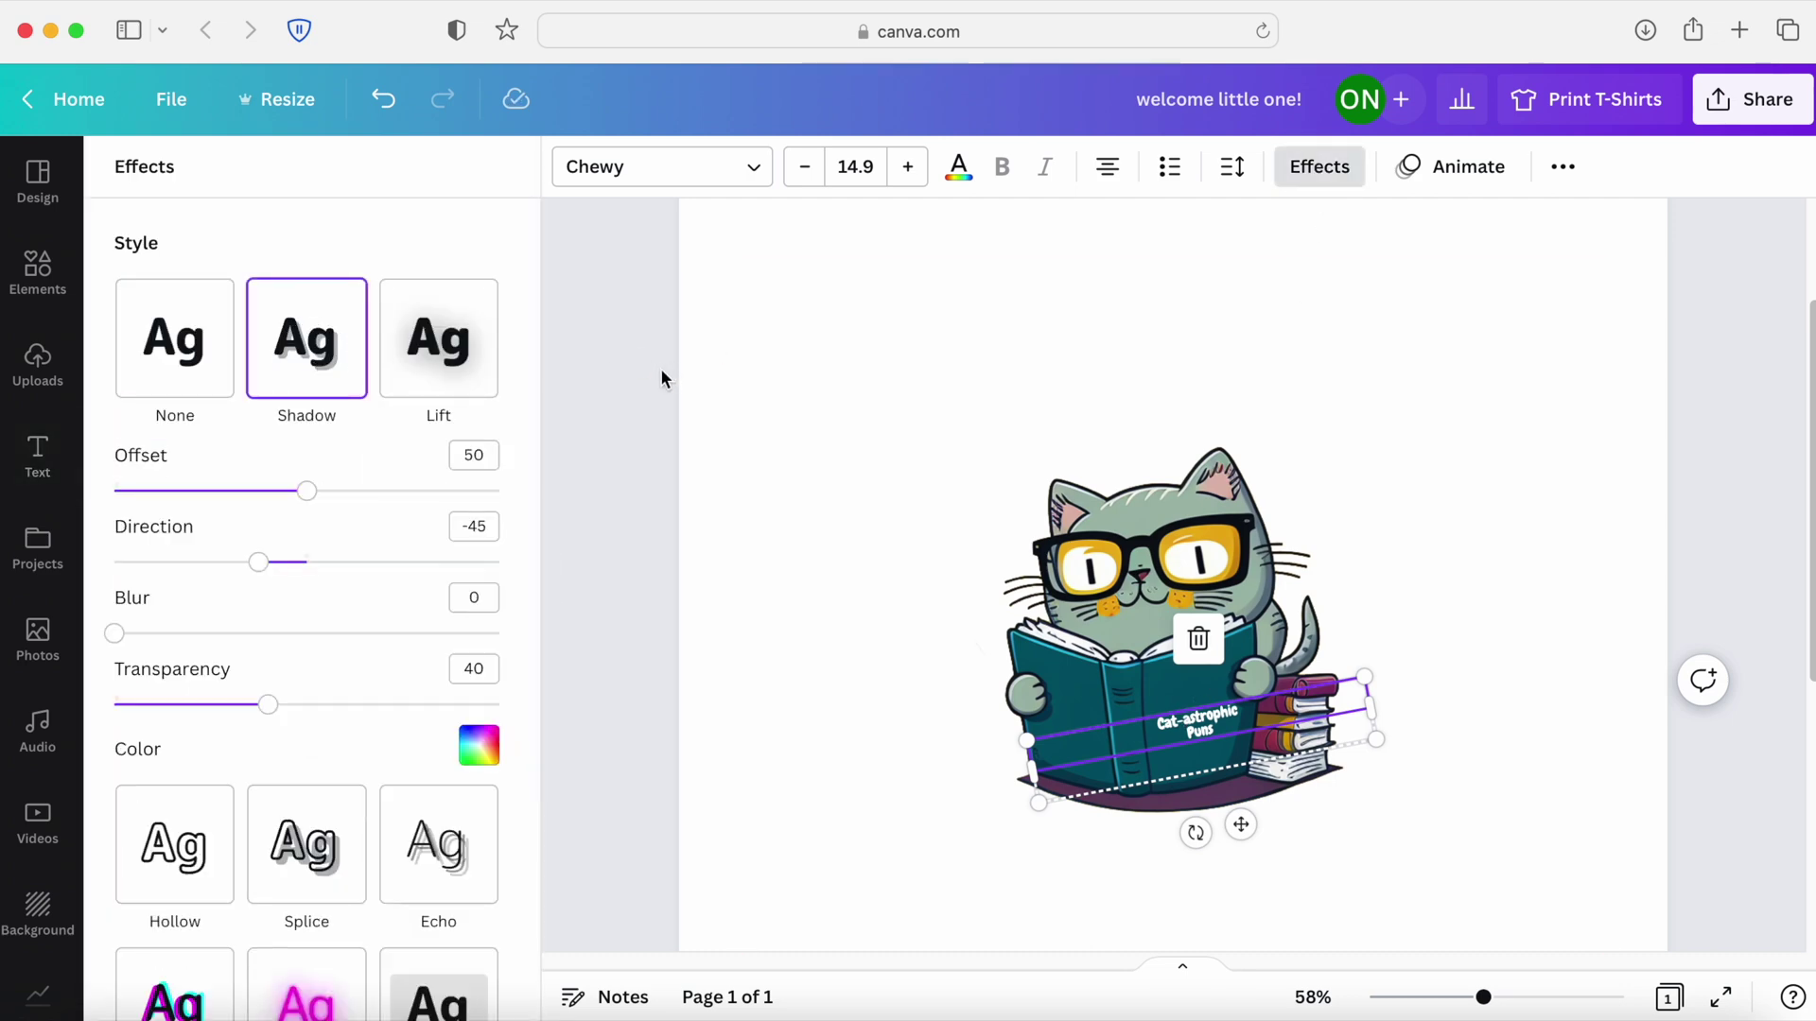
pyautogui.click(848, 346)
pyautogui.click(1146, 700)
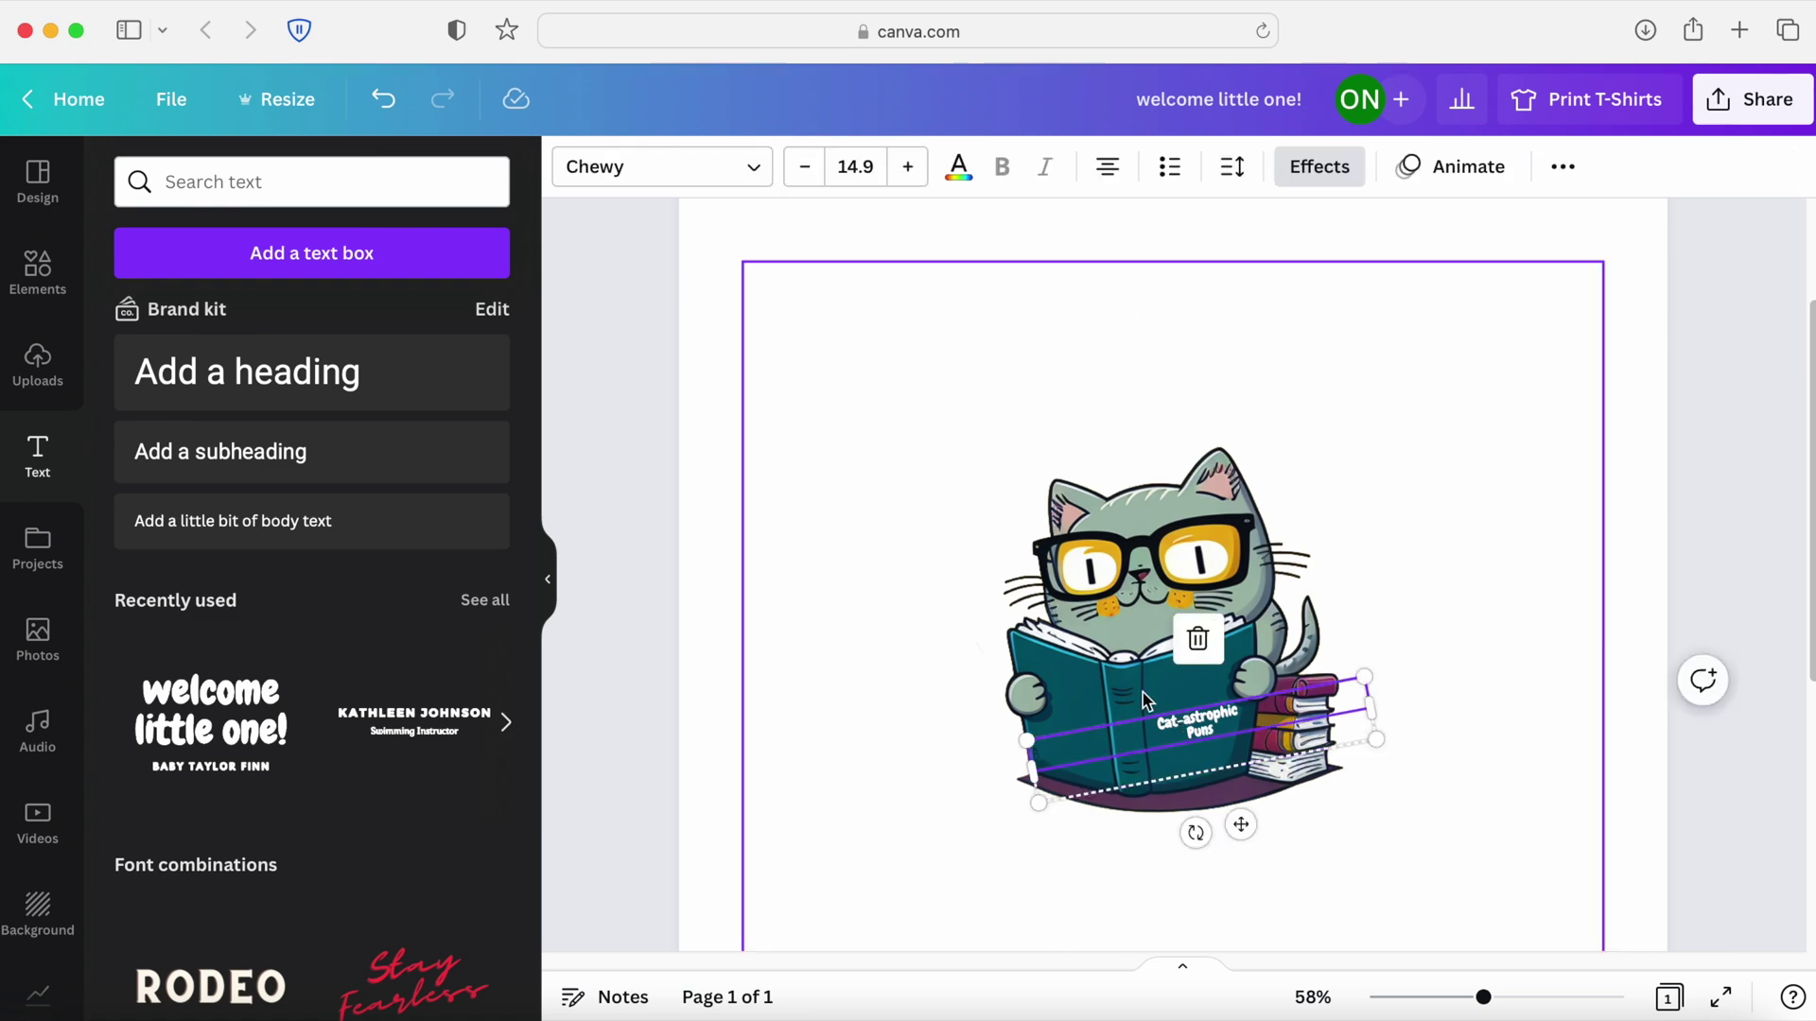
pyautogui.click(1317, 166)
pyautogui.click(439, 340)
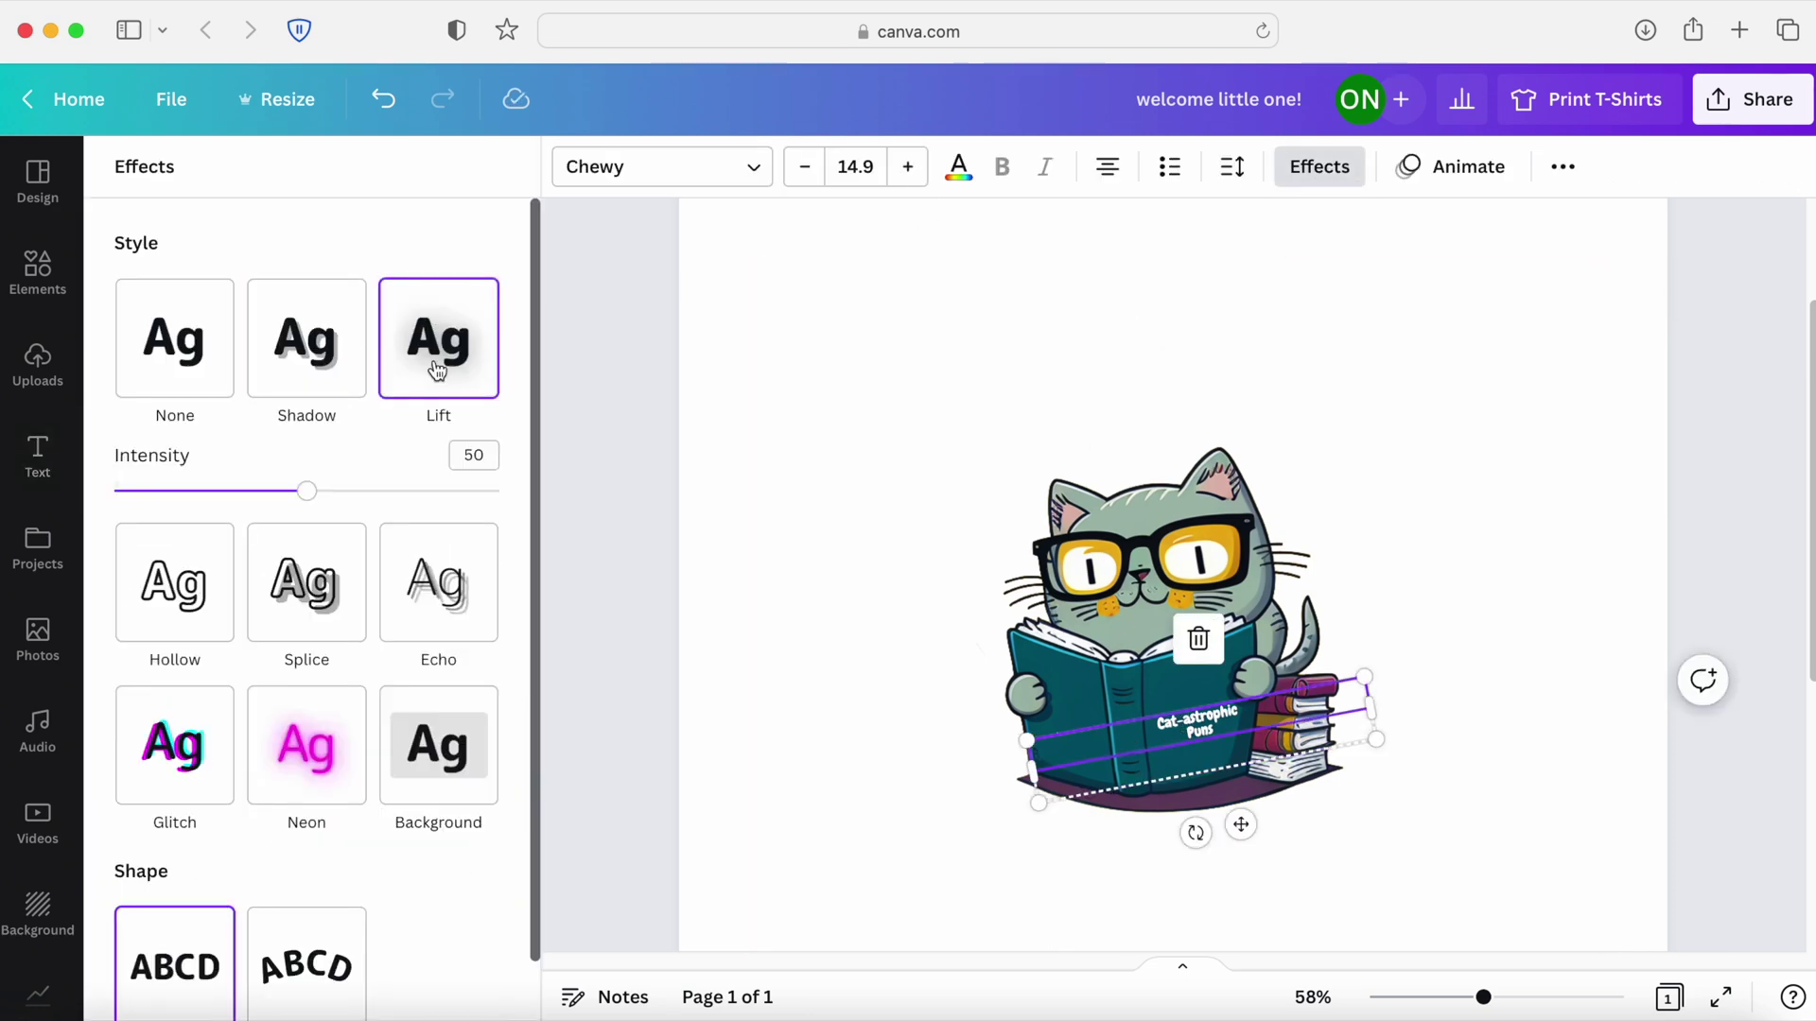
pyautogui.click(770, 596)
# Replace the heading text with 'Funny Feline' and bend it into a gentle curve.
pyautogui.doubleClick(1145, 370)
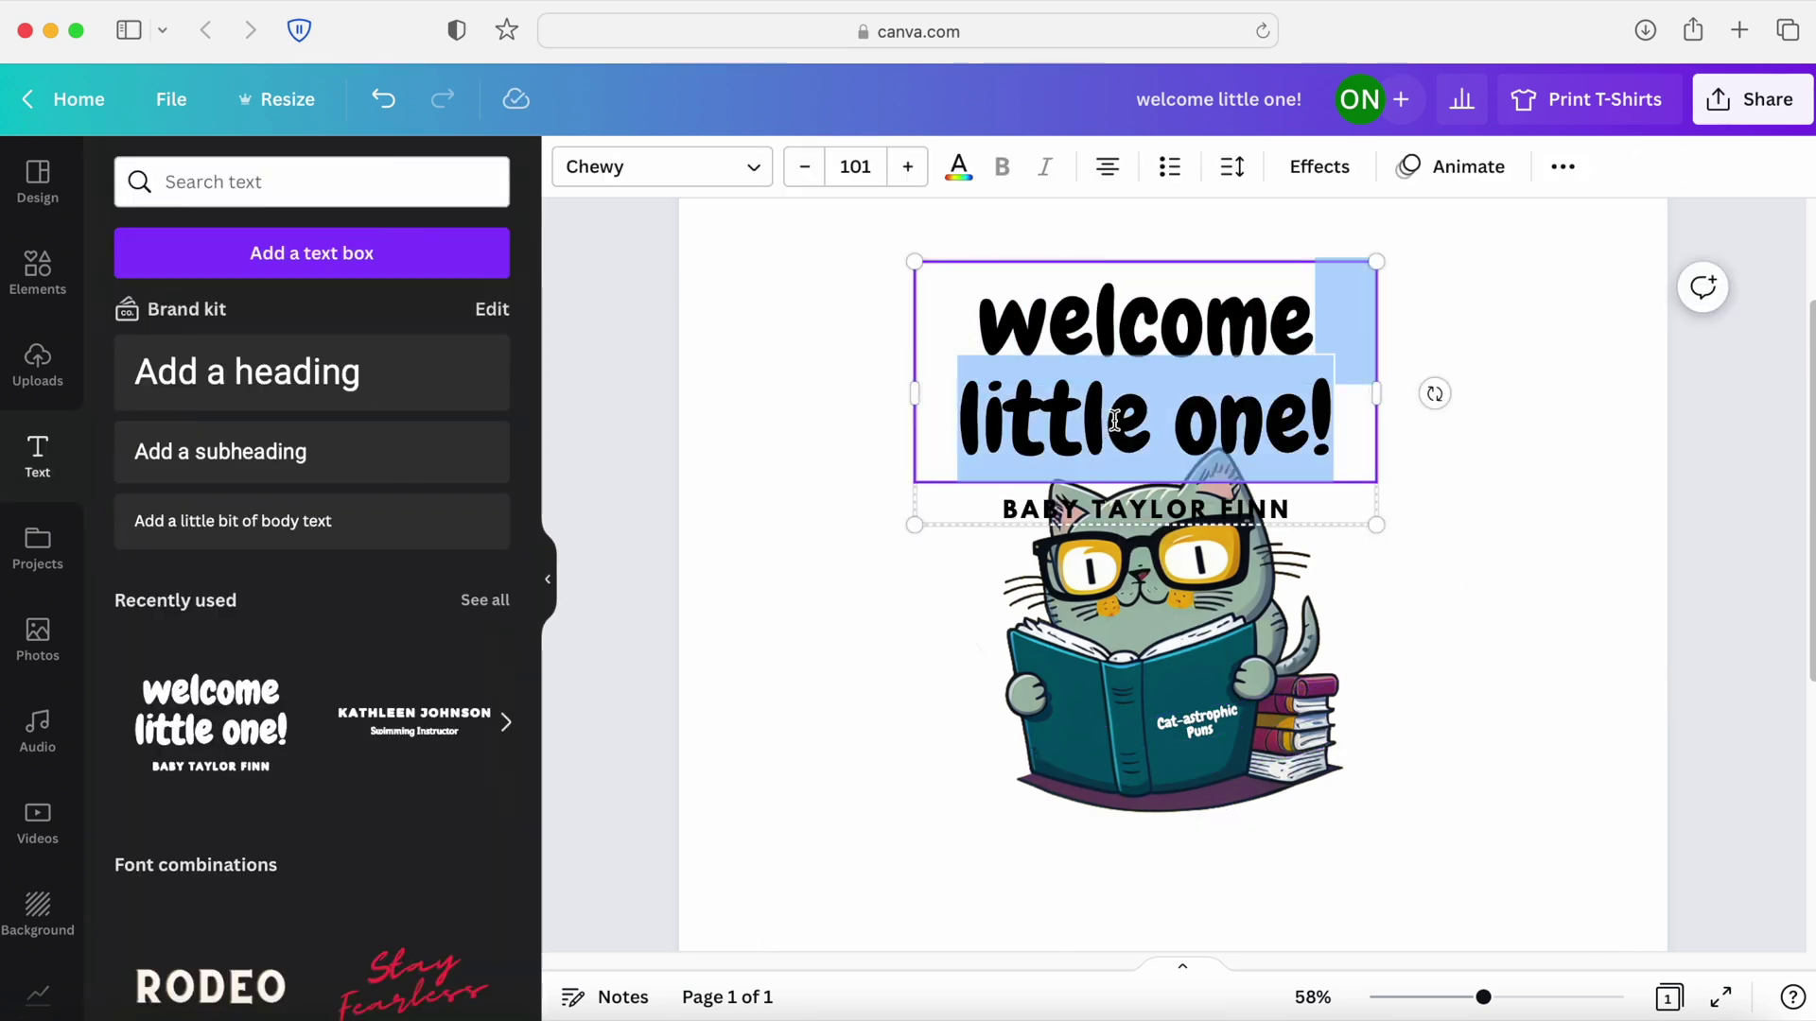
pyautogui.moveTo(1333, 433); pyautogui.dragTo(973, 284)
pyautogui.write('Funny F')
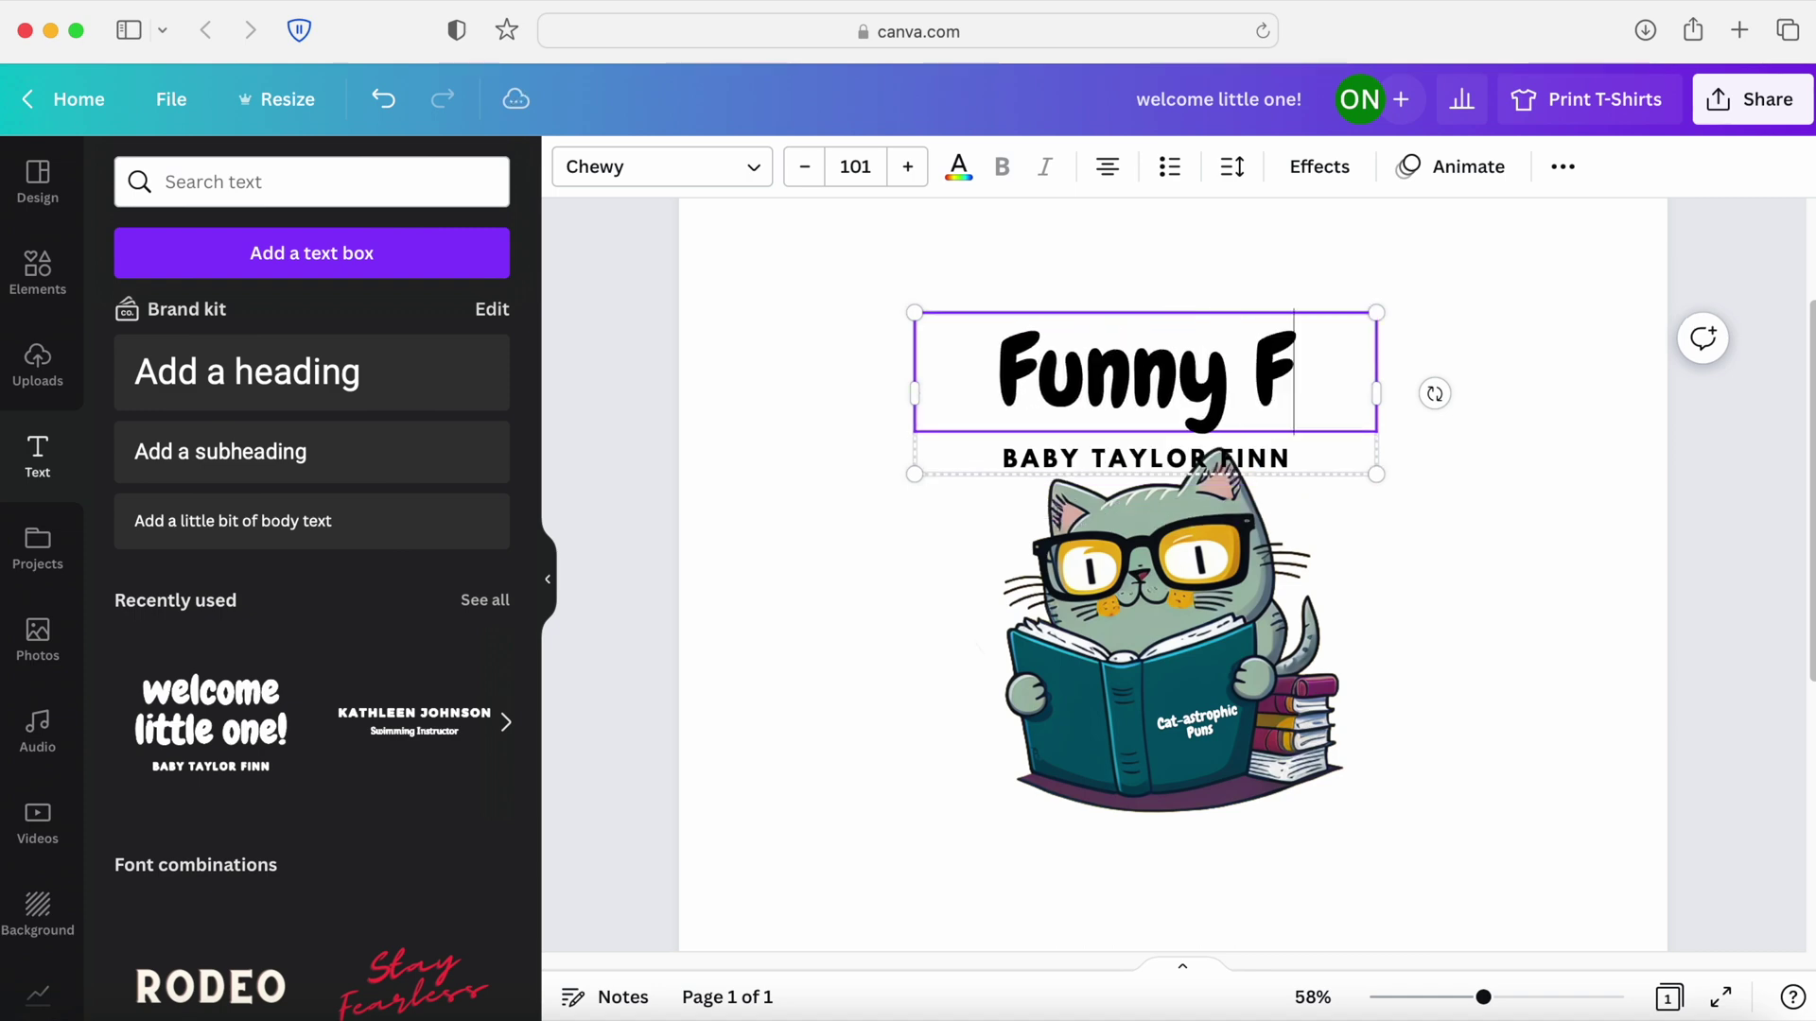
pyautogui.write('eline')
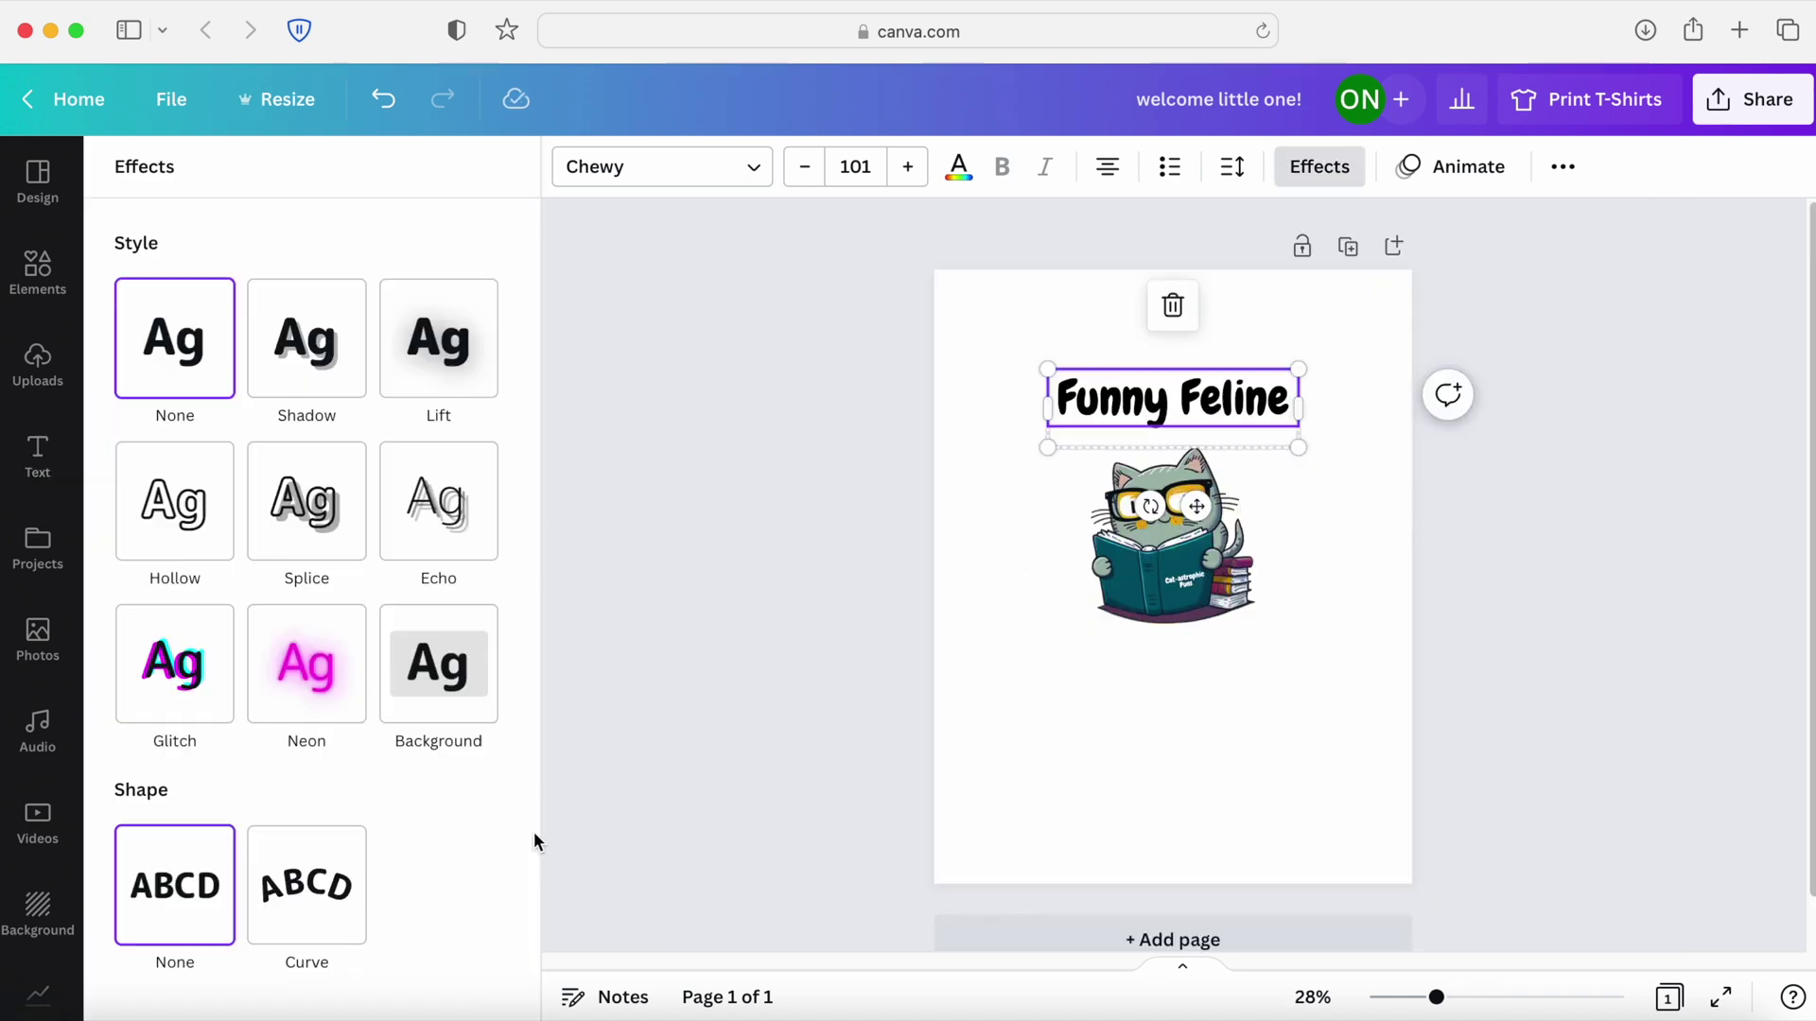
pyautogui.click(302, 896)
pyautogui.scroll(-1, 426, 824)
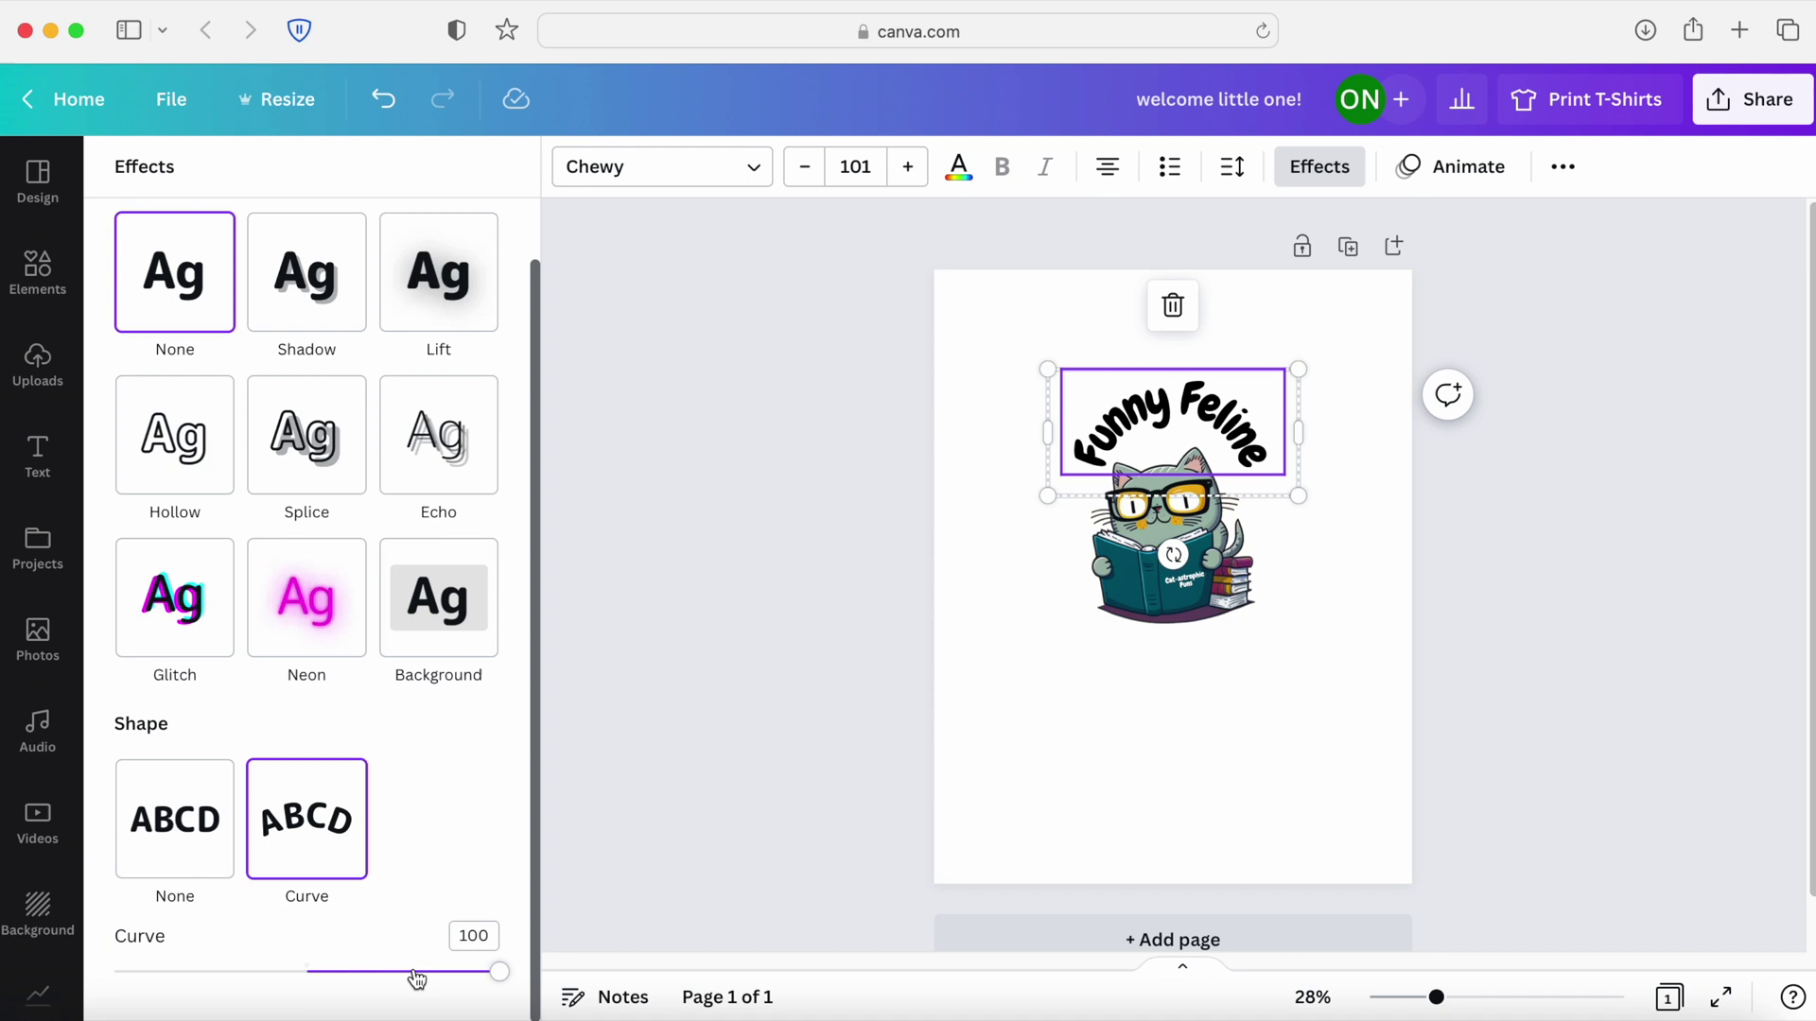
pyautogui.moveTo(413, 974); pyautogui.dragTo(388, 971)
# Centre the cat illustration, then shrink the curved title and centre it above the cat.
pyautogui.click(1336, 629)
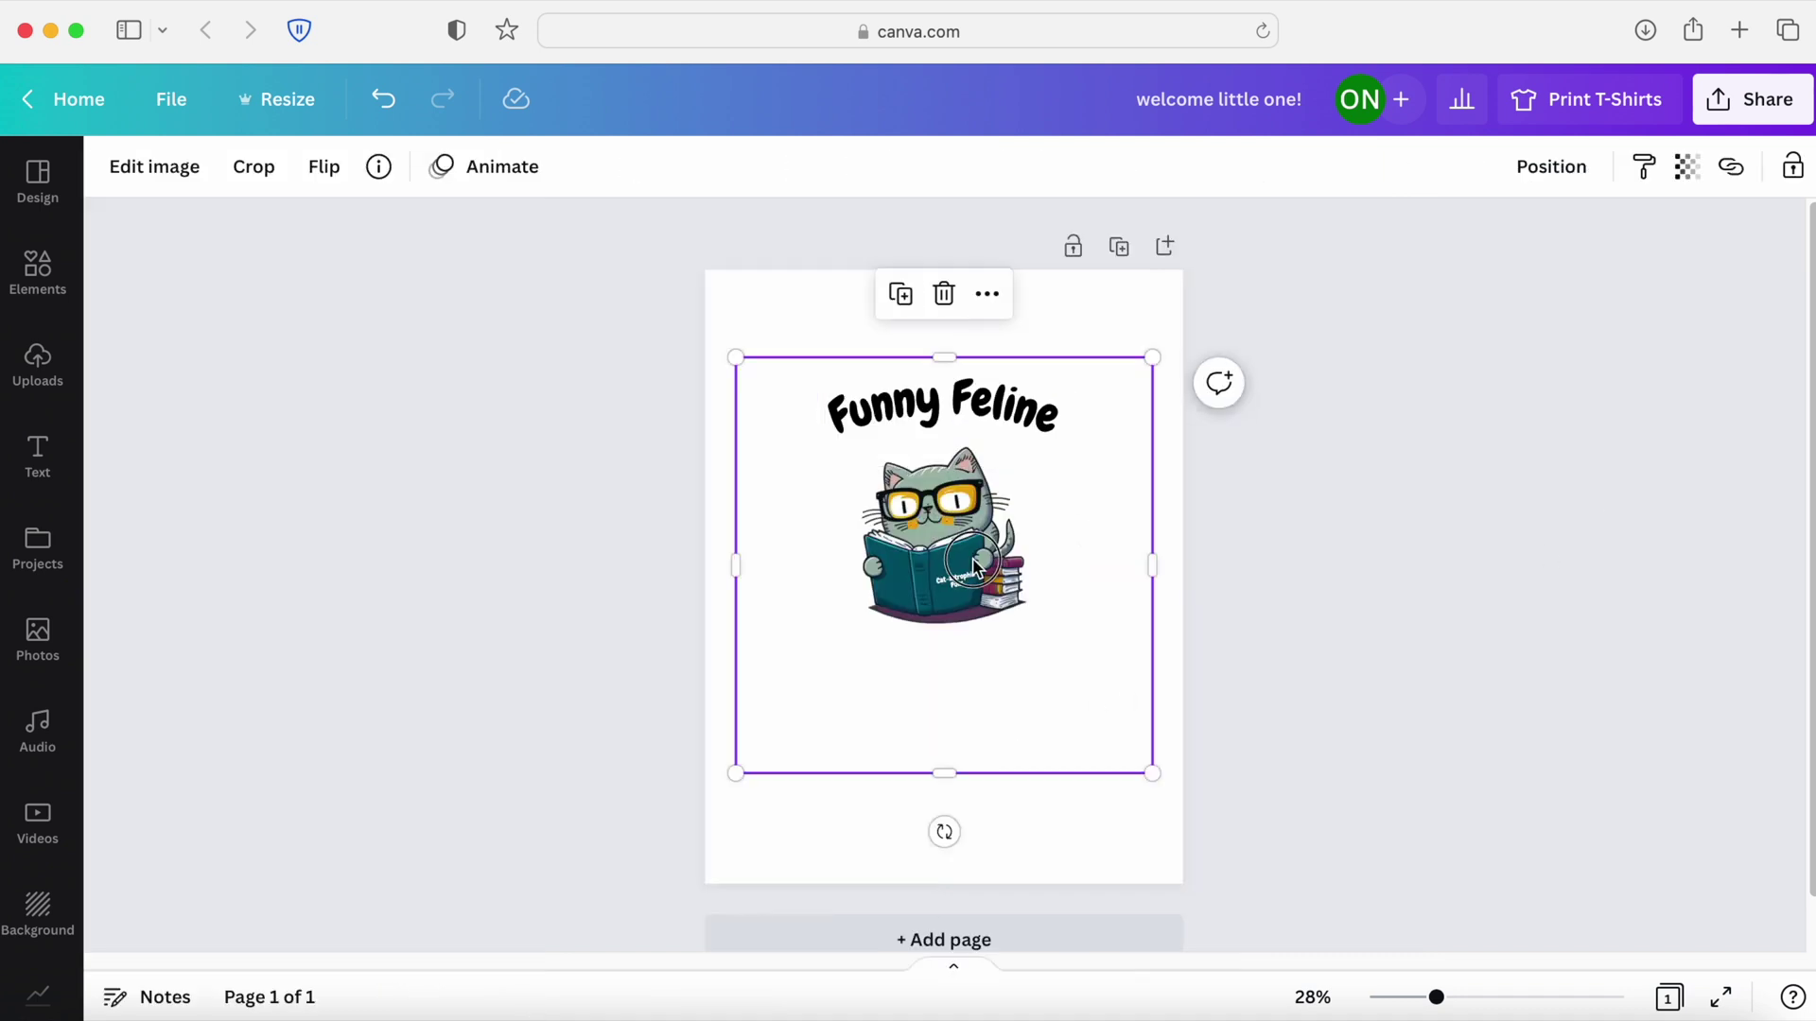
pyautogui.moveTo(973, 561); pyautogui.dragTo(976, 566)
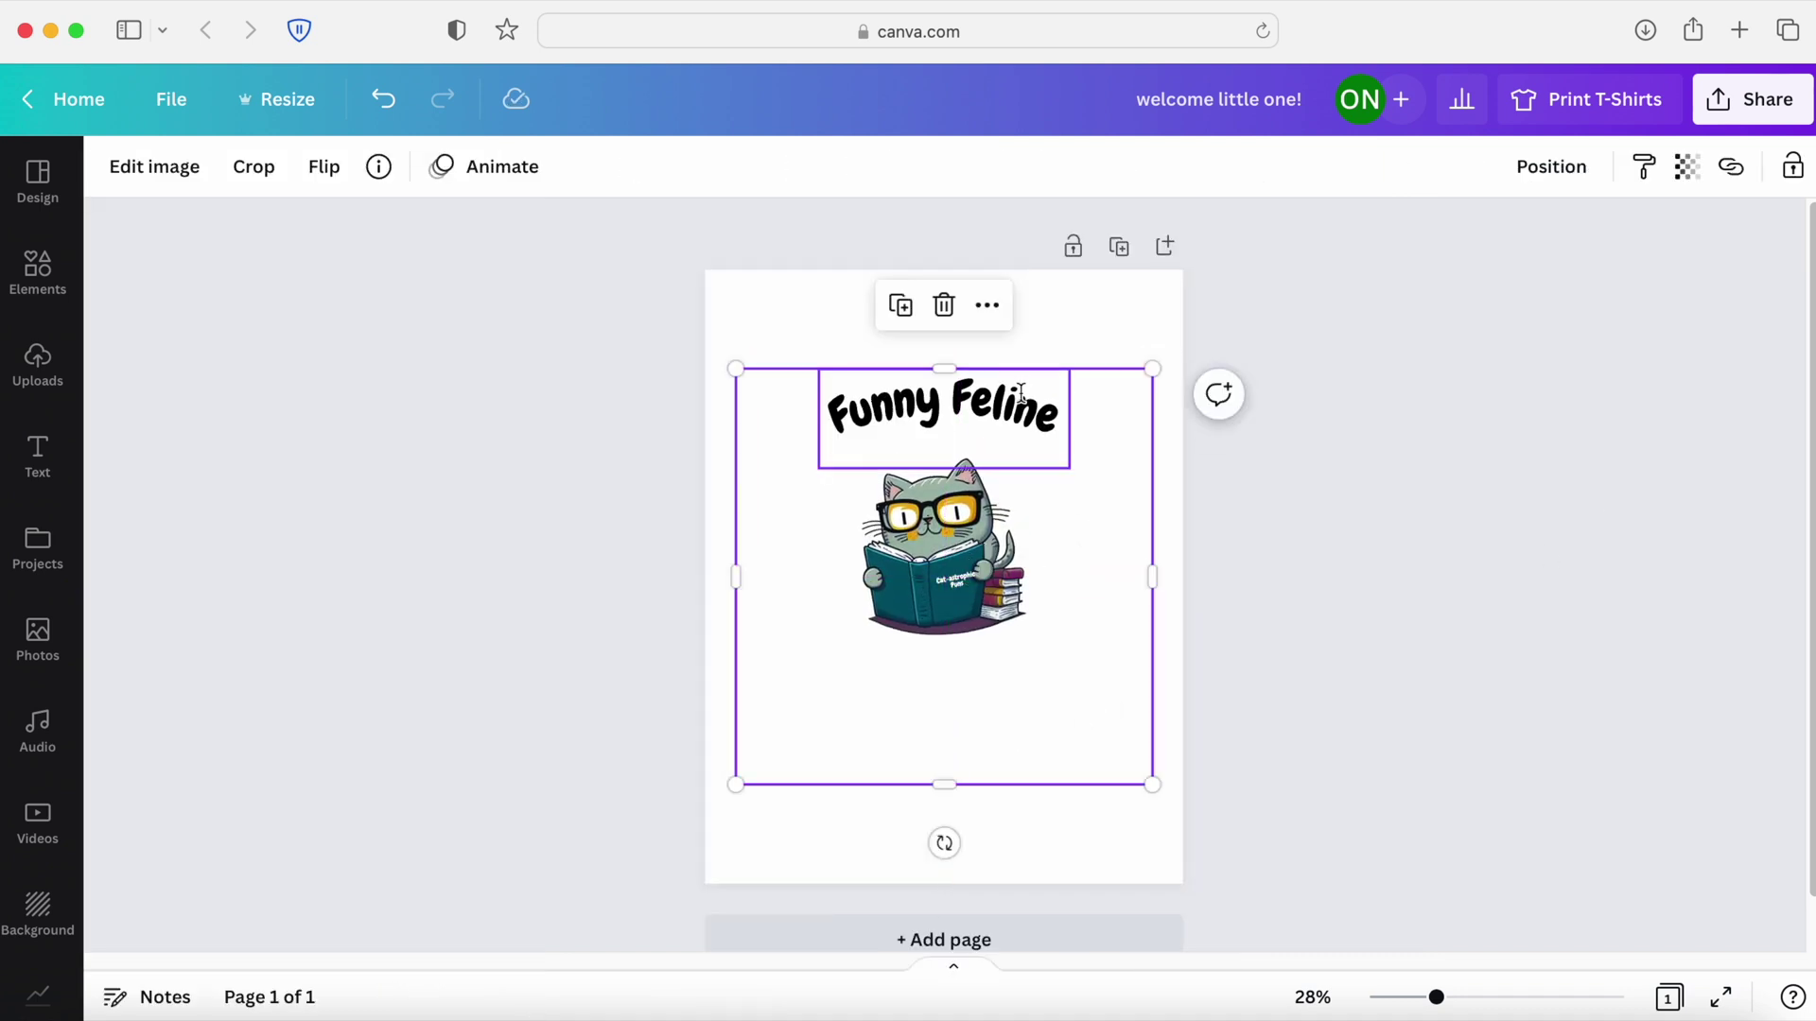
pyautogui.click(1017, 408)
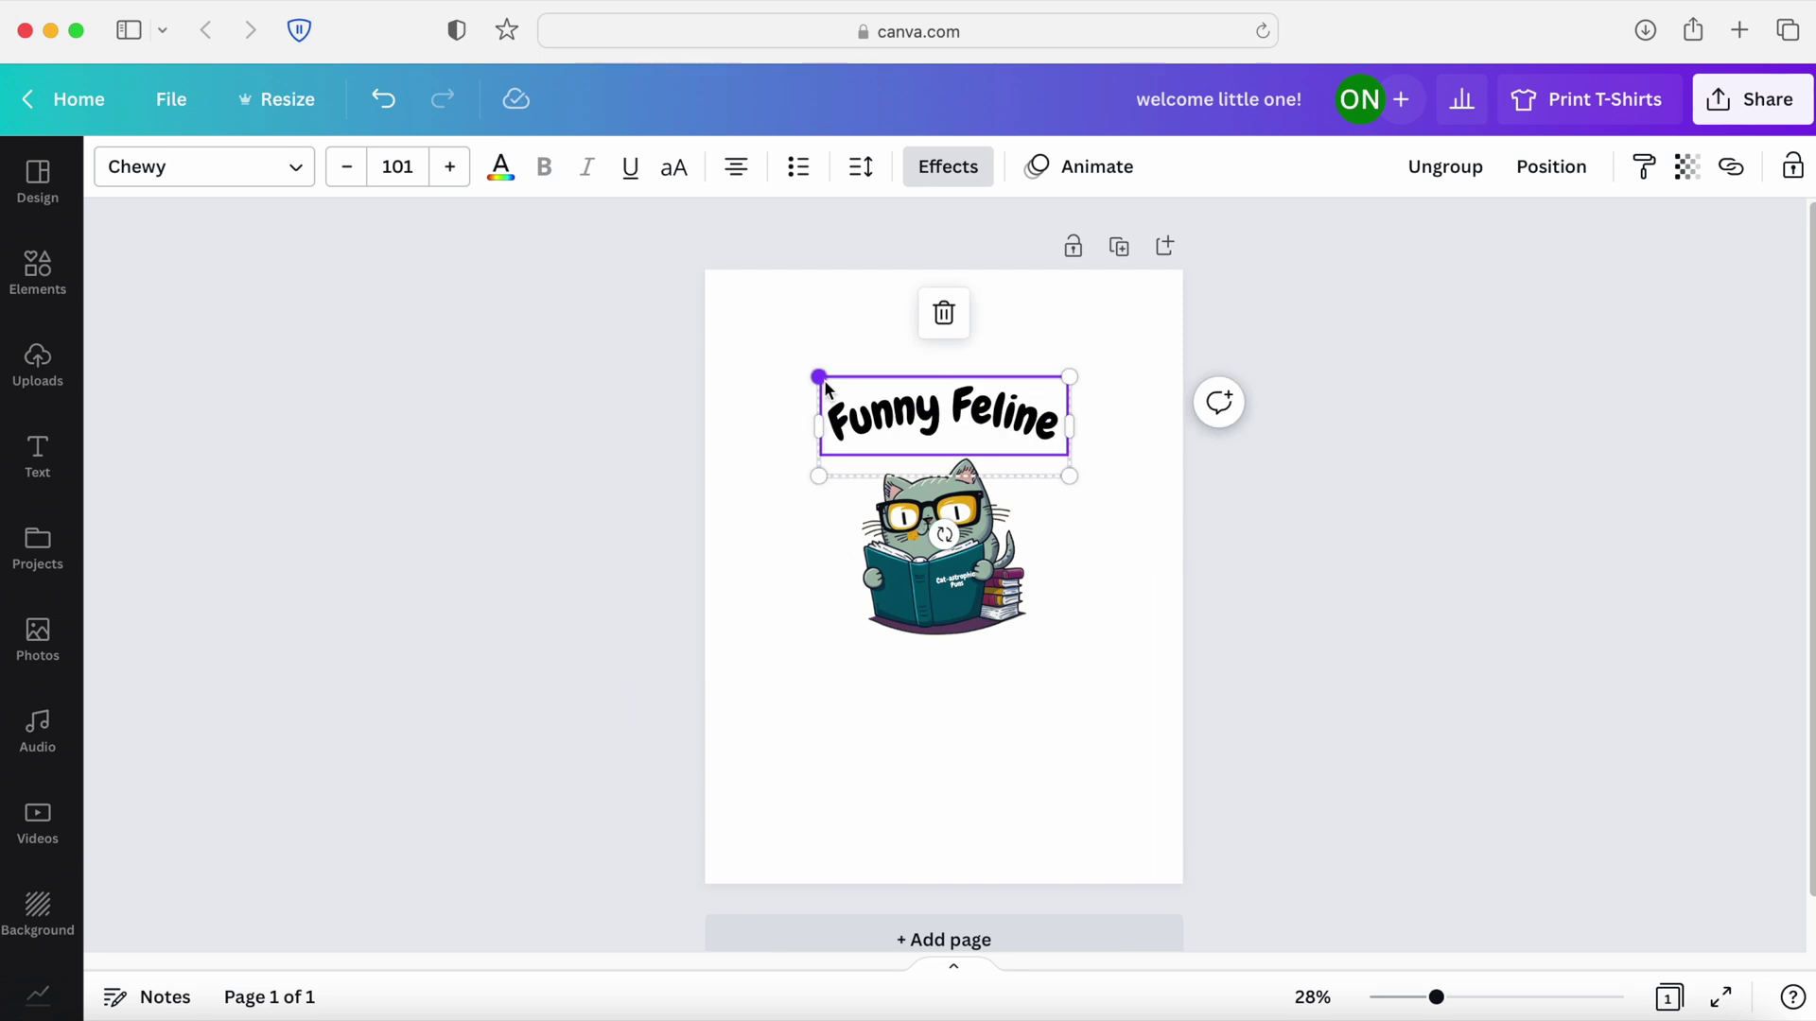
pyautogui.moveTo(818, 380); pyautogui.dragTo(868, 401)
pyautogui.moveTo(1016, 424); pyautogui.dragTo(1003, 422)
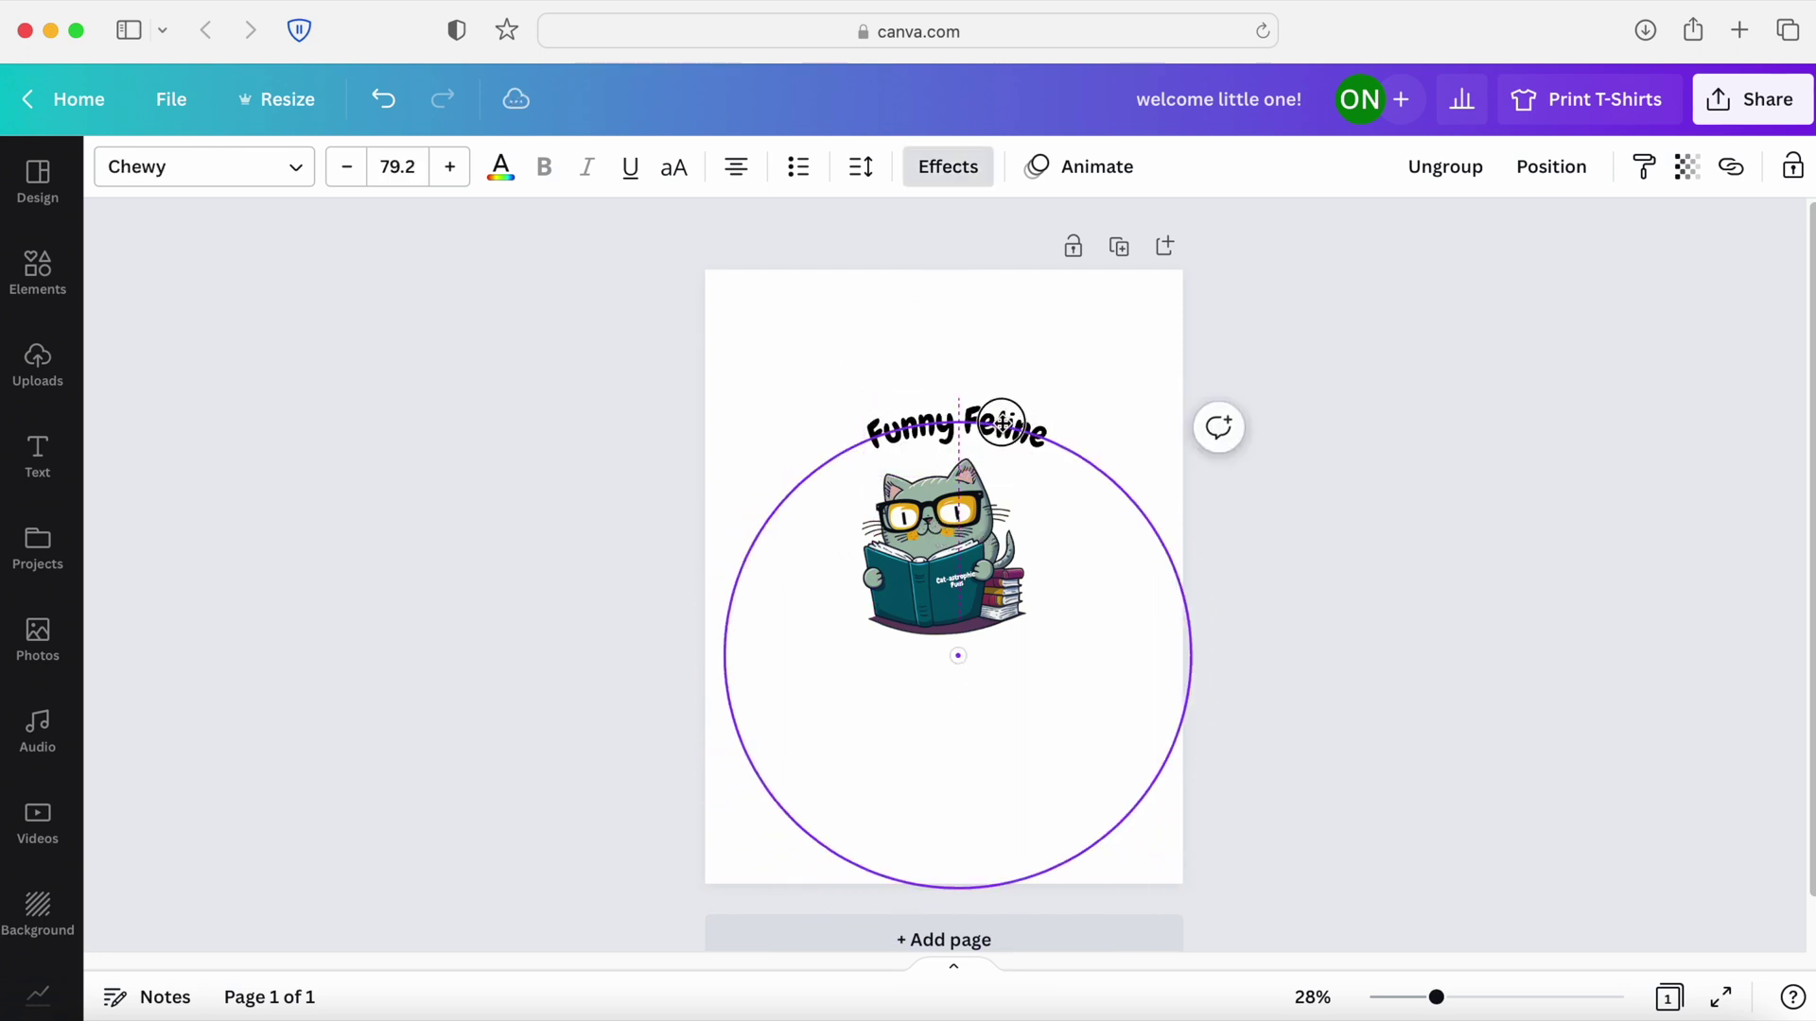
pyautogui.scroll(5, 1002, 423)
pyautogui.click(960, 665)
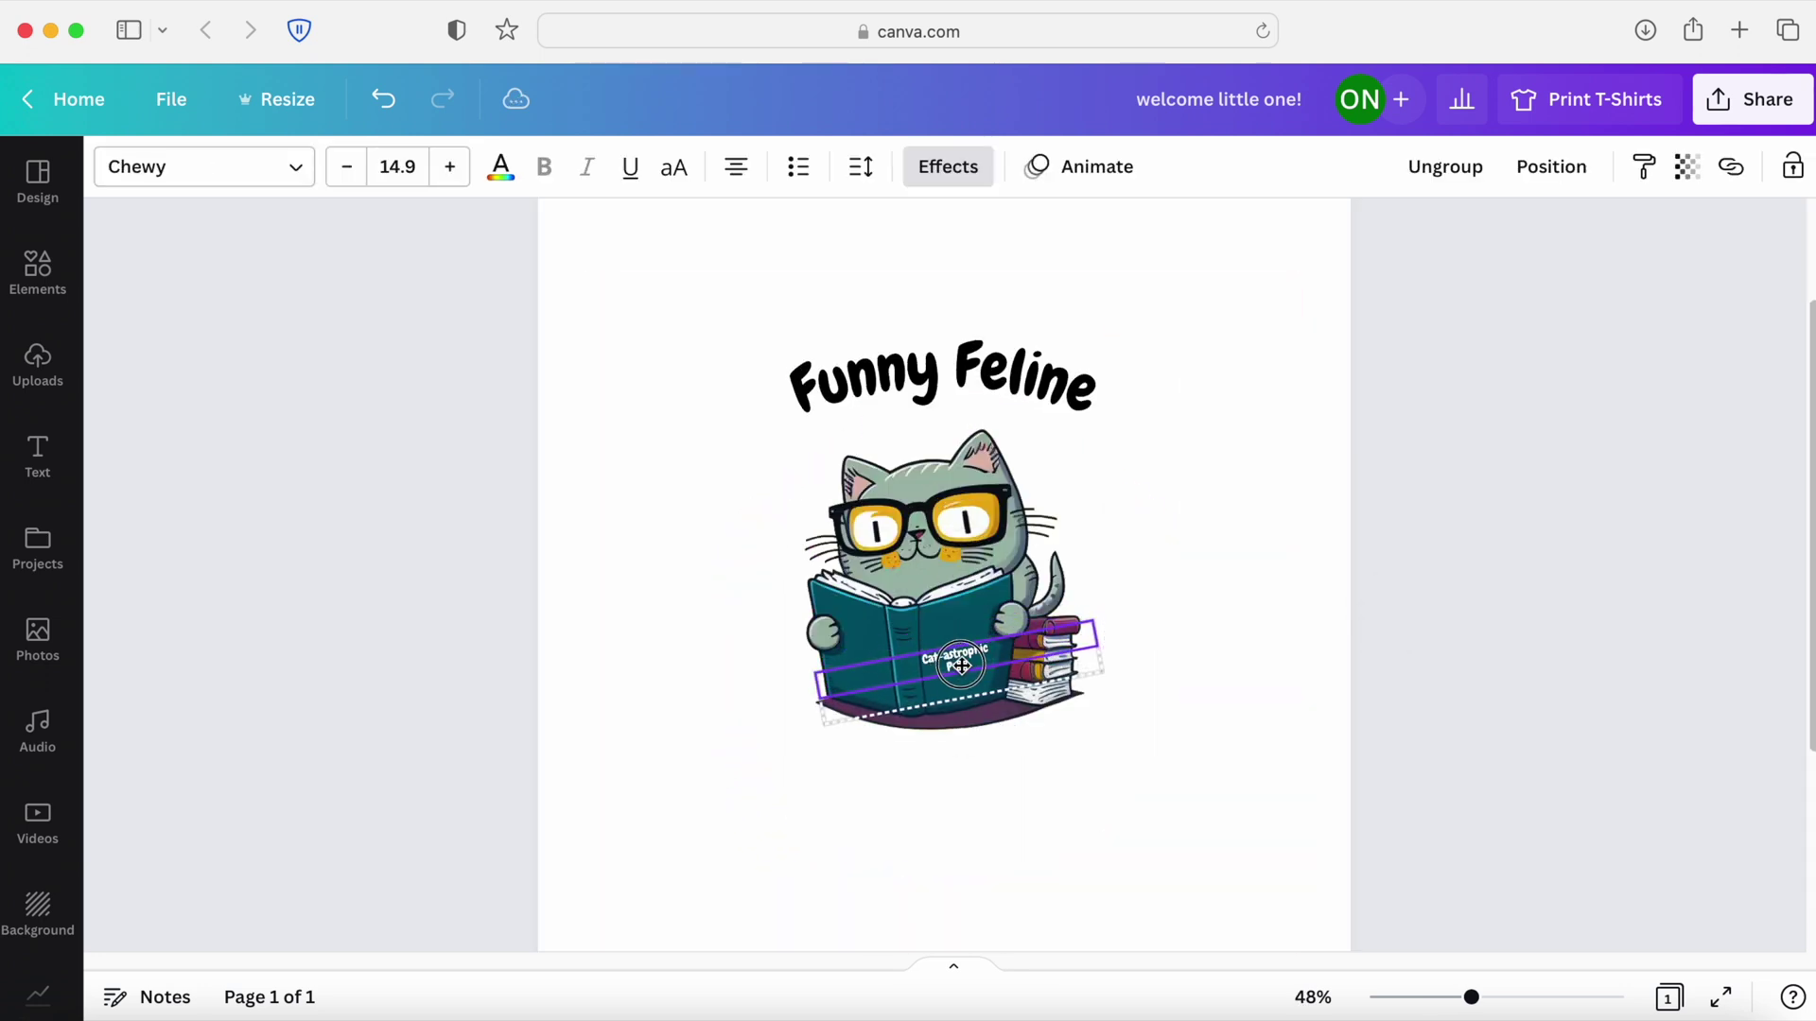
pyautogui.press('Escape')
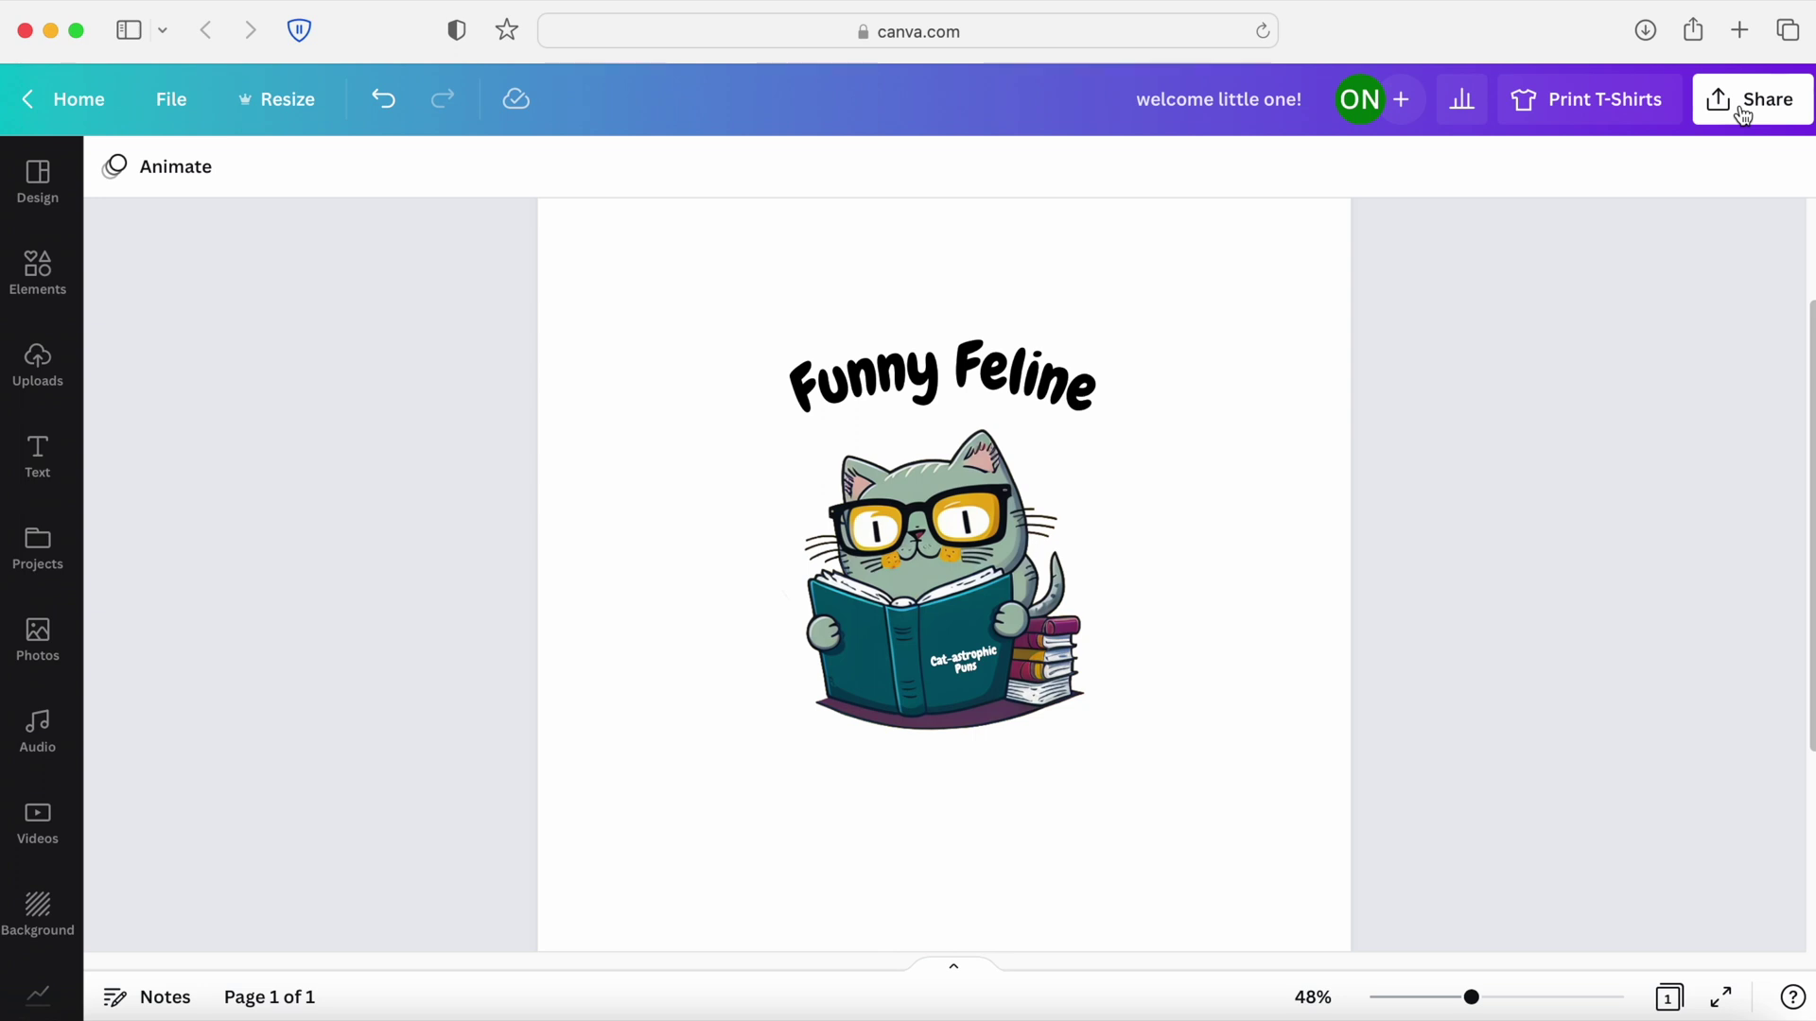
# Download the design as a transparent-background PNG at size 2.5 (3,889 × 5,000 px).
pyautogui.click(1742, 115)
pyautogui.click(1387, 435)
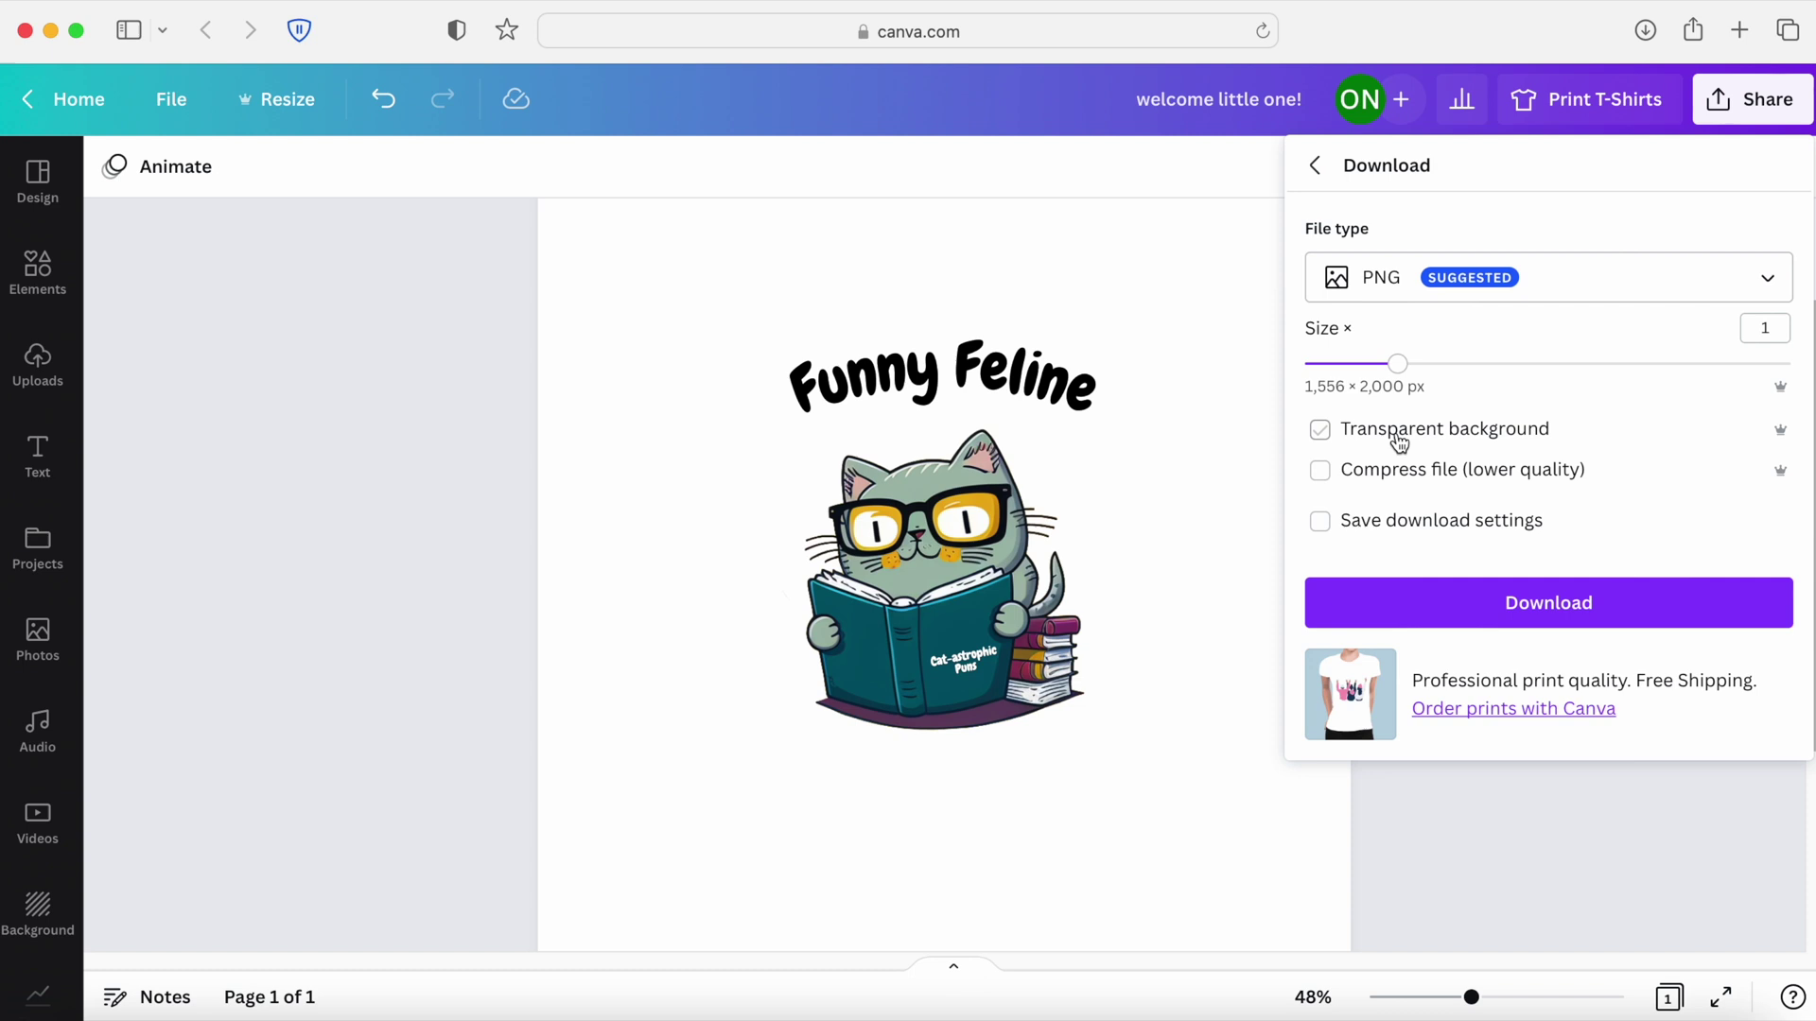
pyautogui.click(1399, 438)
pyautogui.moveTo(1403, 366); pyautogui.dragTo(1675, 363)
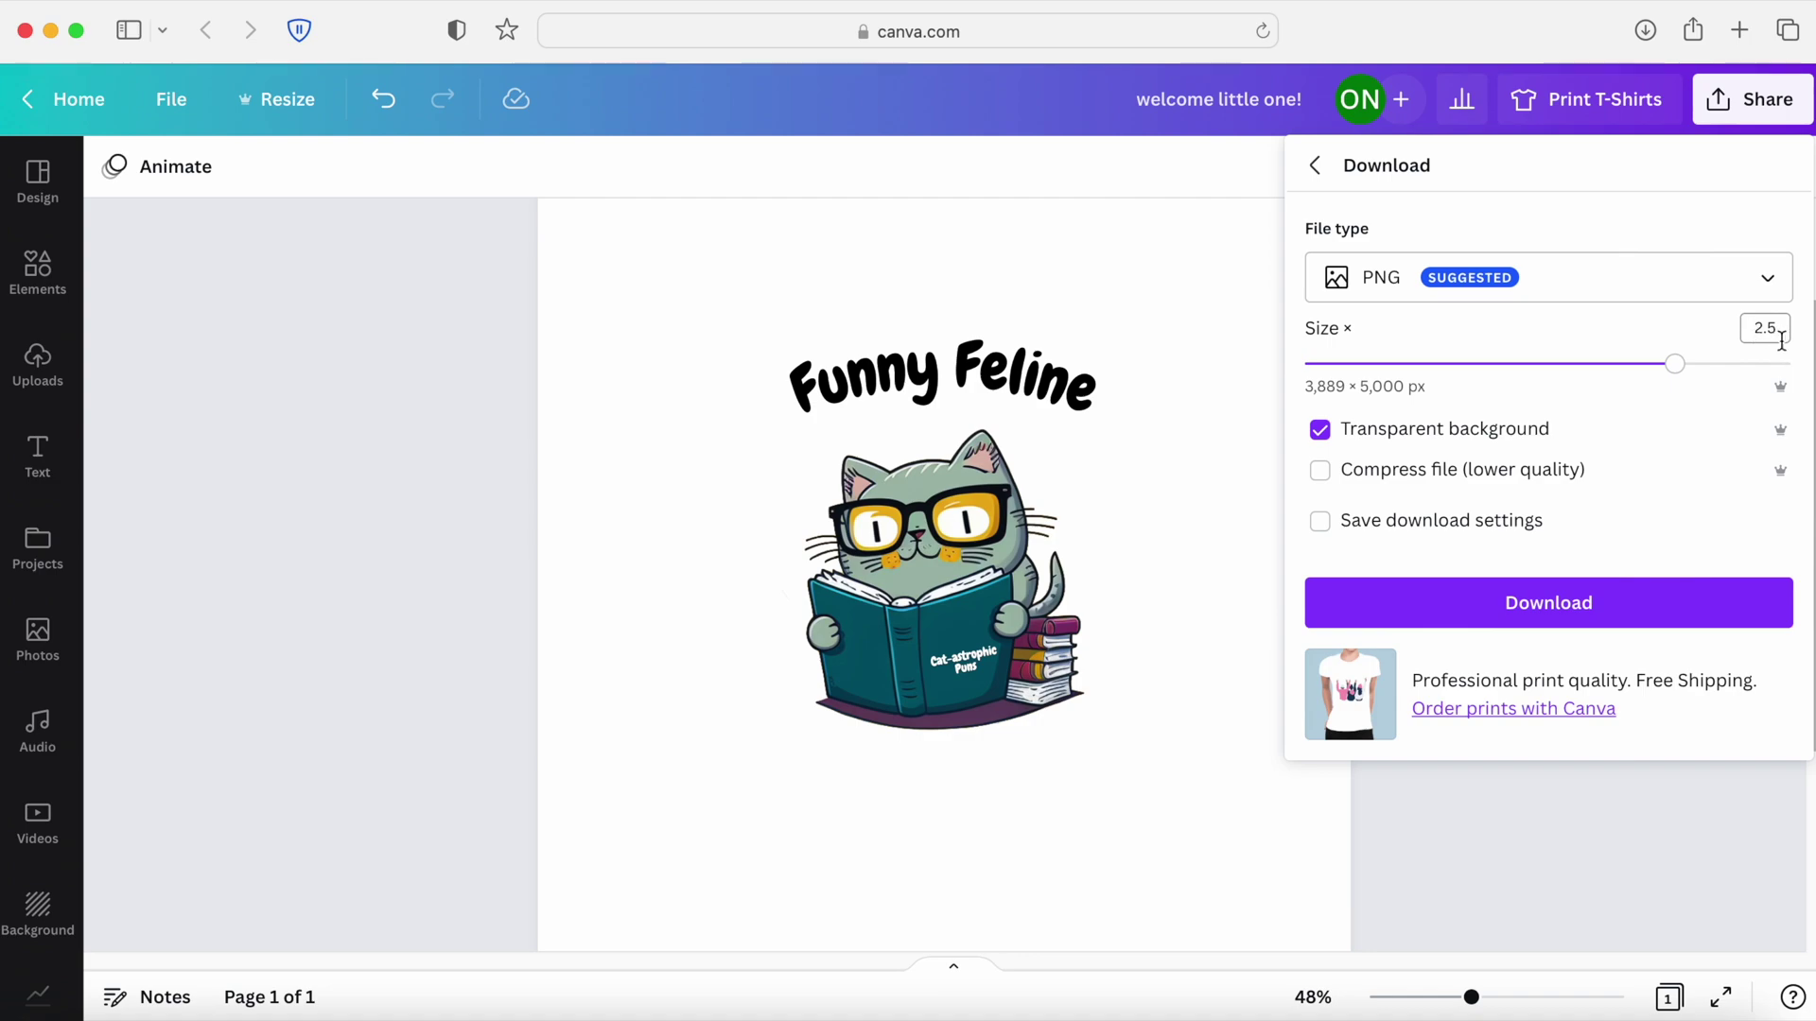
pyautogui.click(1560, 605)
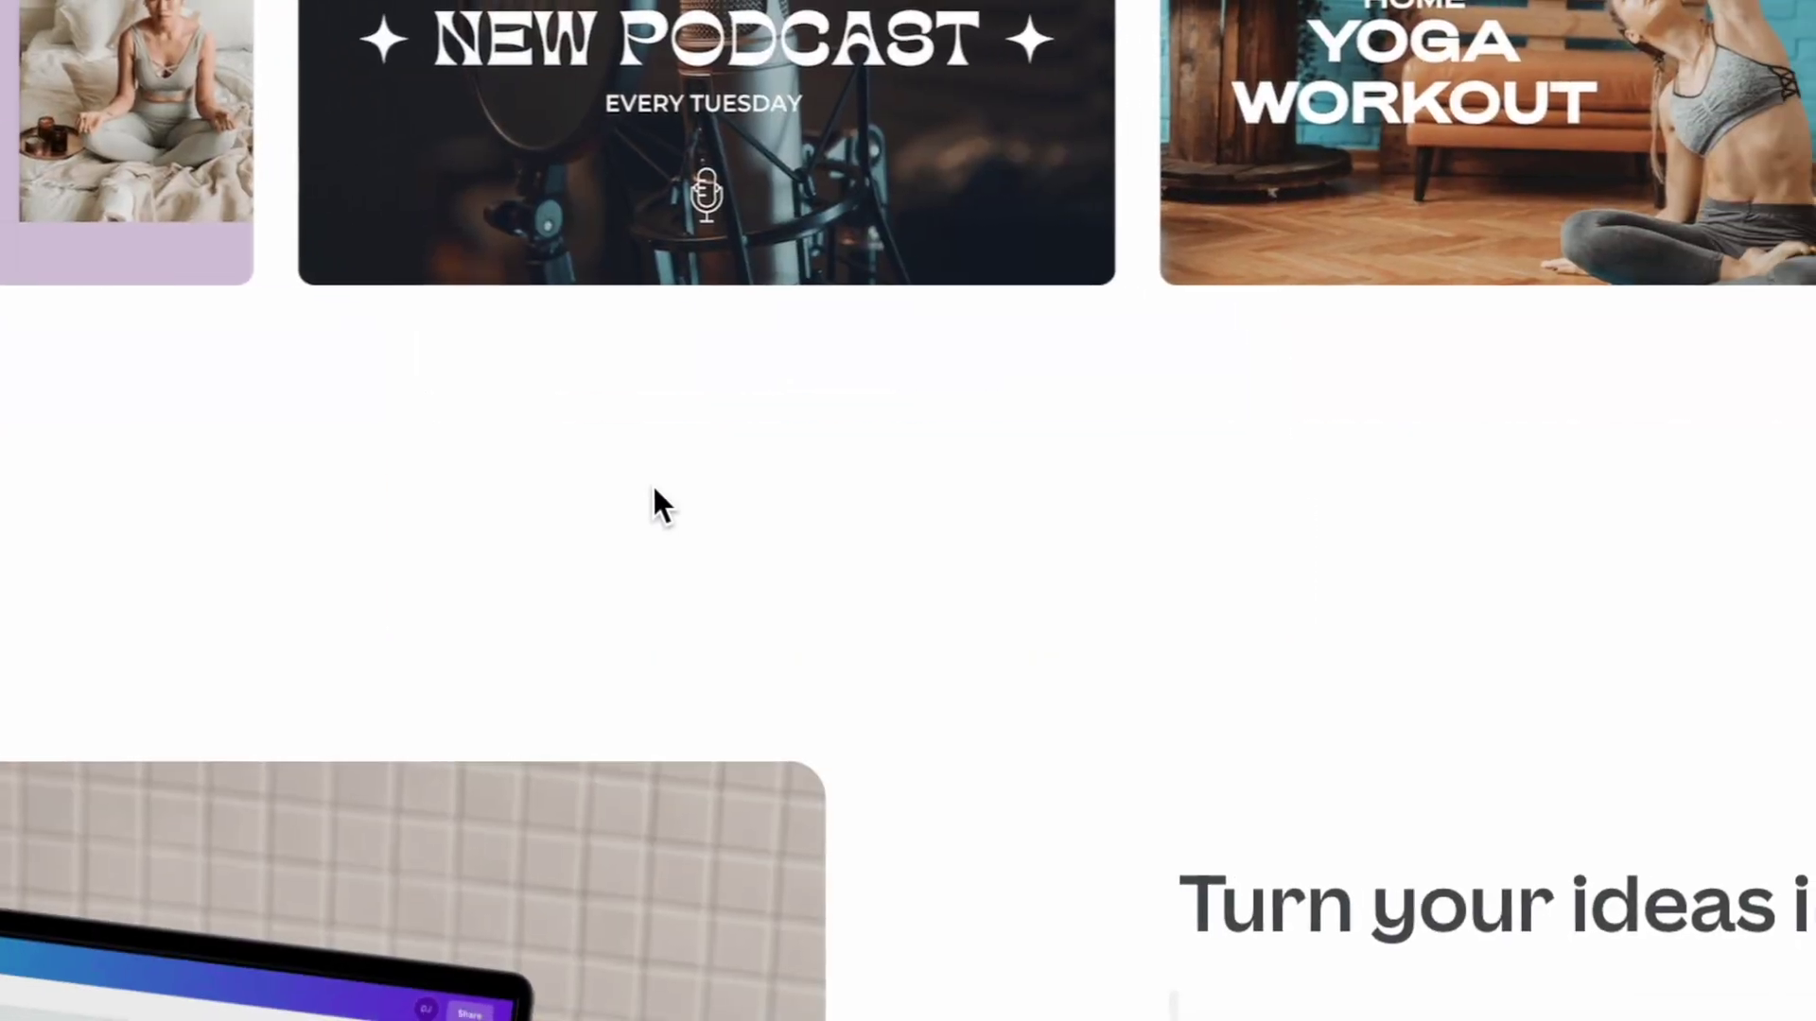
pyautogui.scroll(-3, 908, 568)
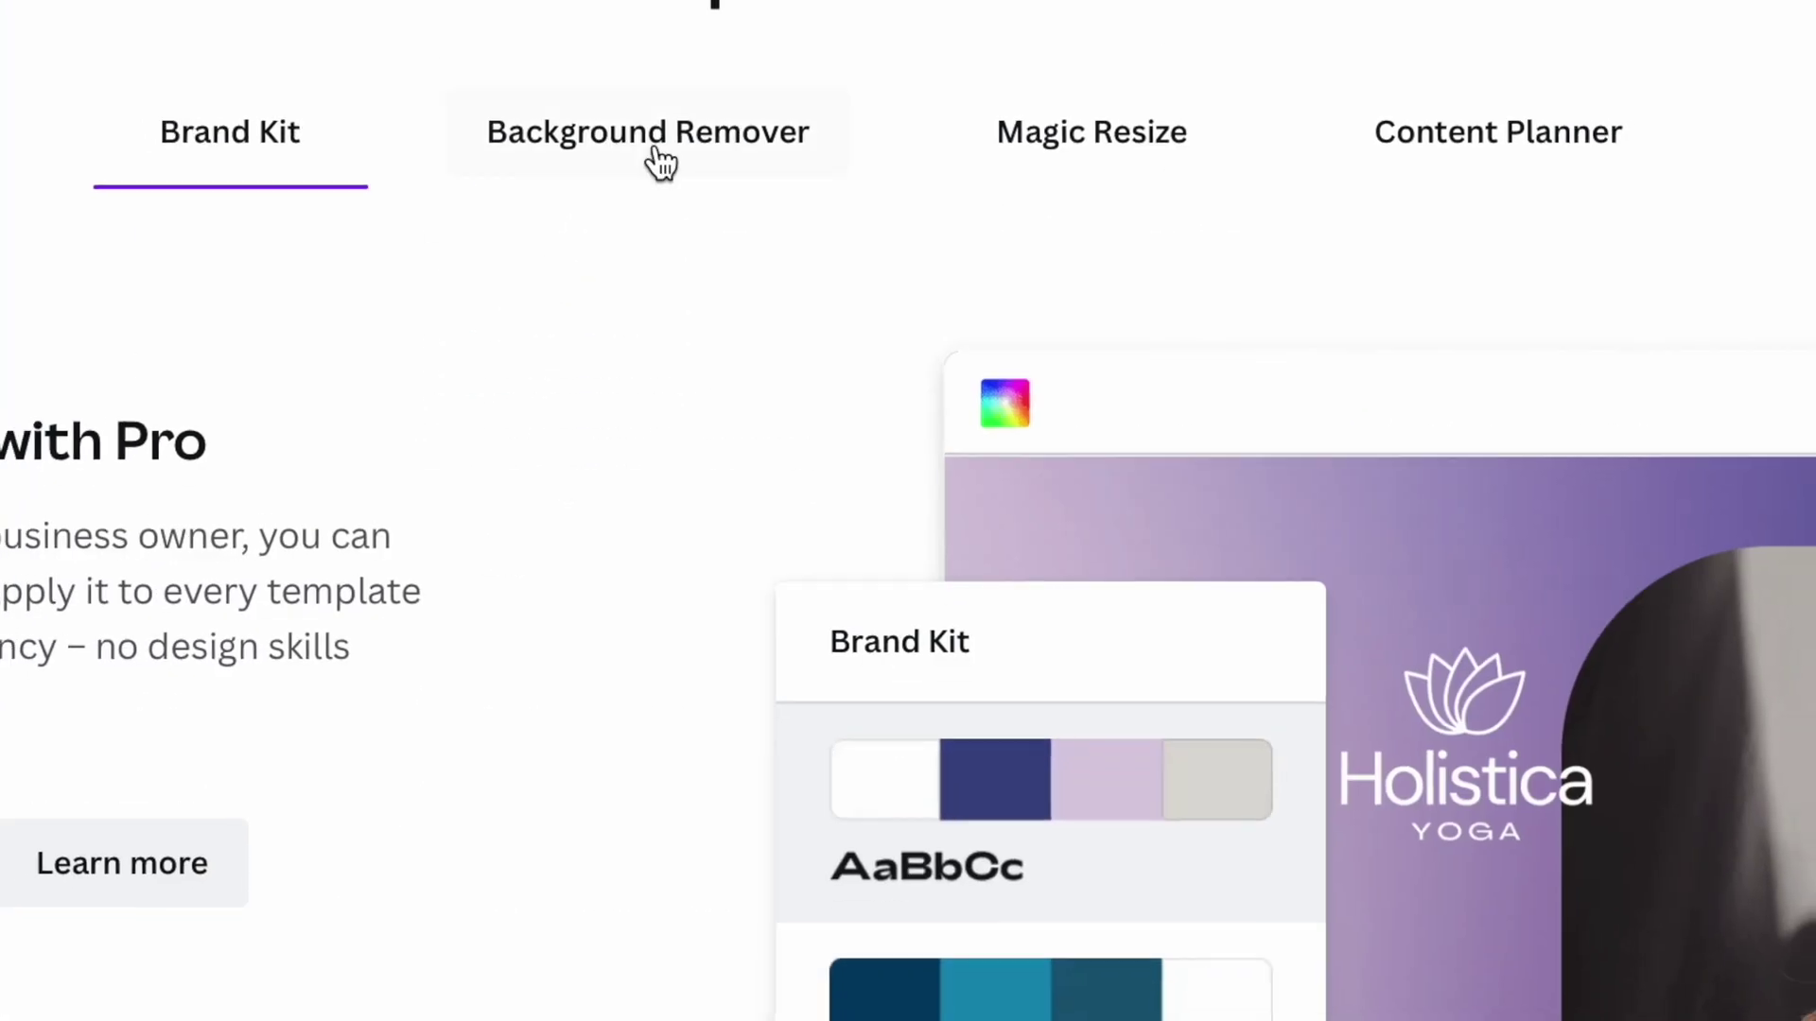
# Review Canva Pro's Background Remover, Magic Resize and Content Planner features, and monthly versus yearly pricing.
pyautogui.click(667, 149)
pyautogui.click(1078, 168)
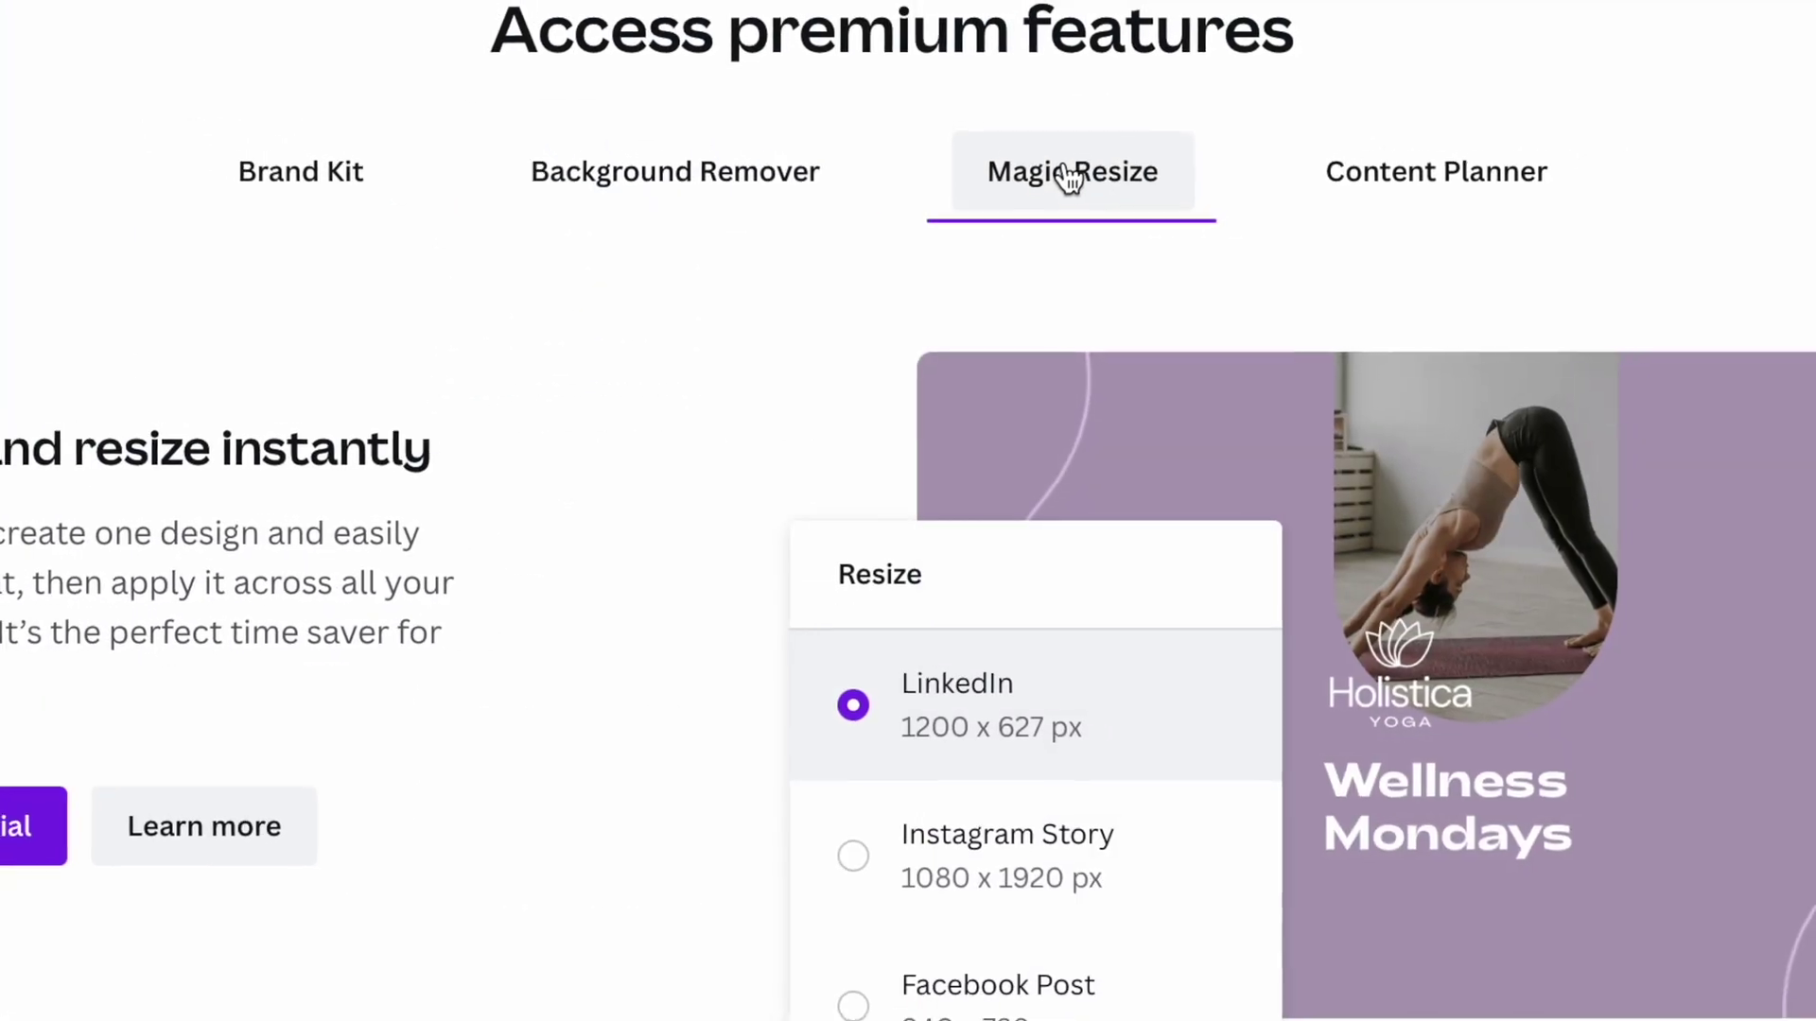
pyautogui.click(1359, 198)
pyautogui.scroll(-10, 916, 393)
pyautogui.scroll(-3, 915, 393)
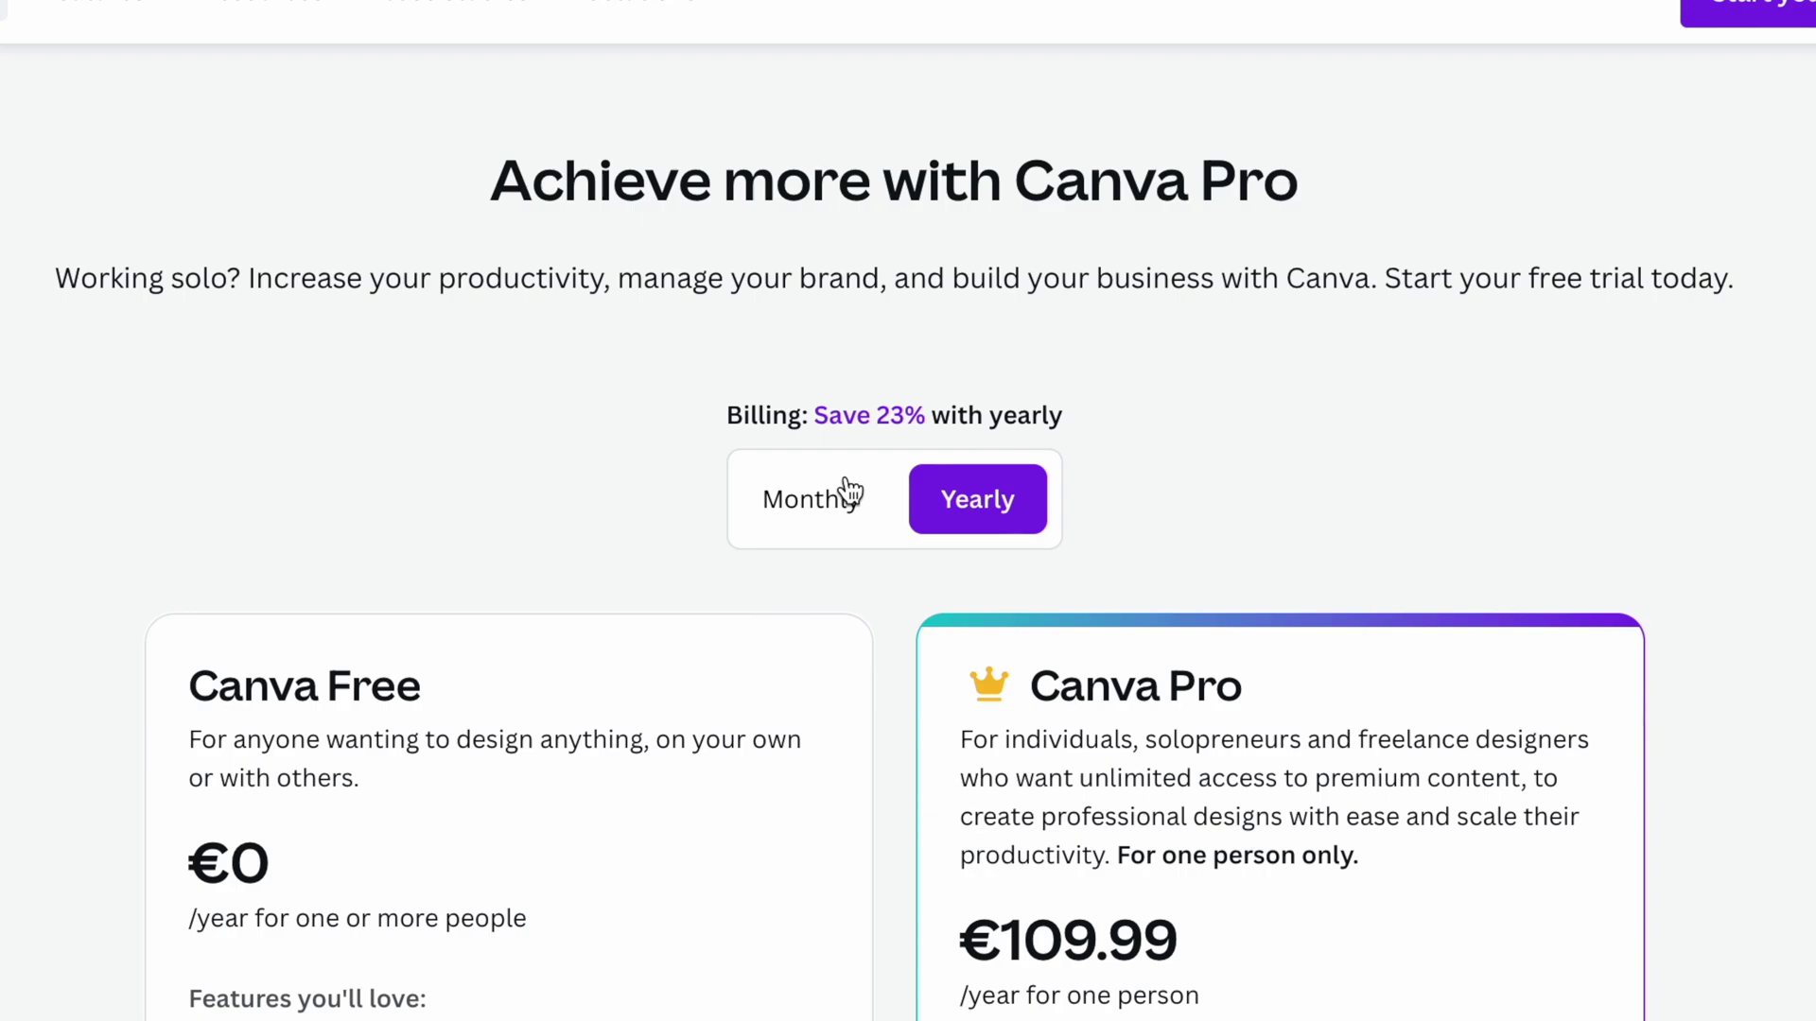
pyautogui.click(842, 495)
pyautogui.click(966, 504)
pyautogui.scroll(-2, 963, 503)
pyautogui.scroll(-3, 963, 504)
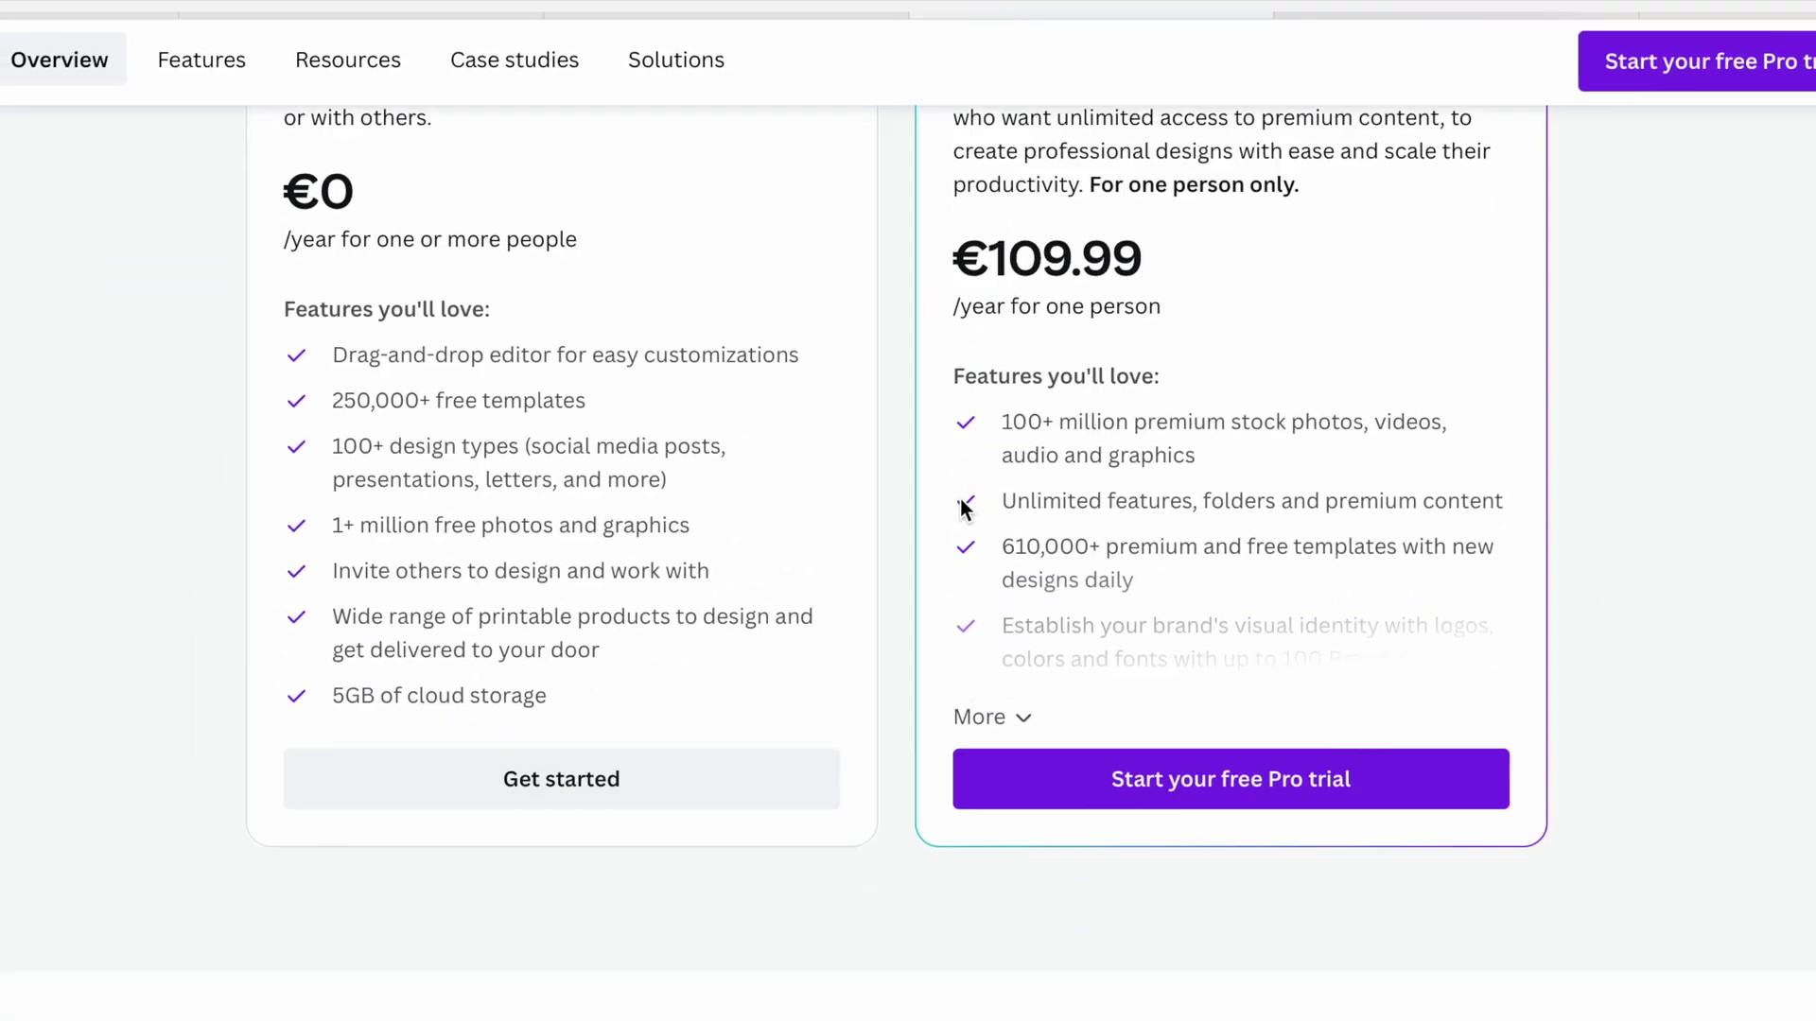
pyautogui.scroll(-4, 963, 503)
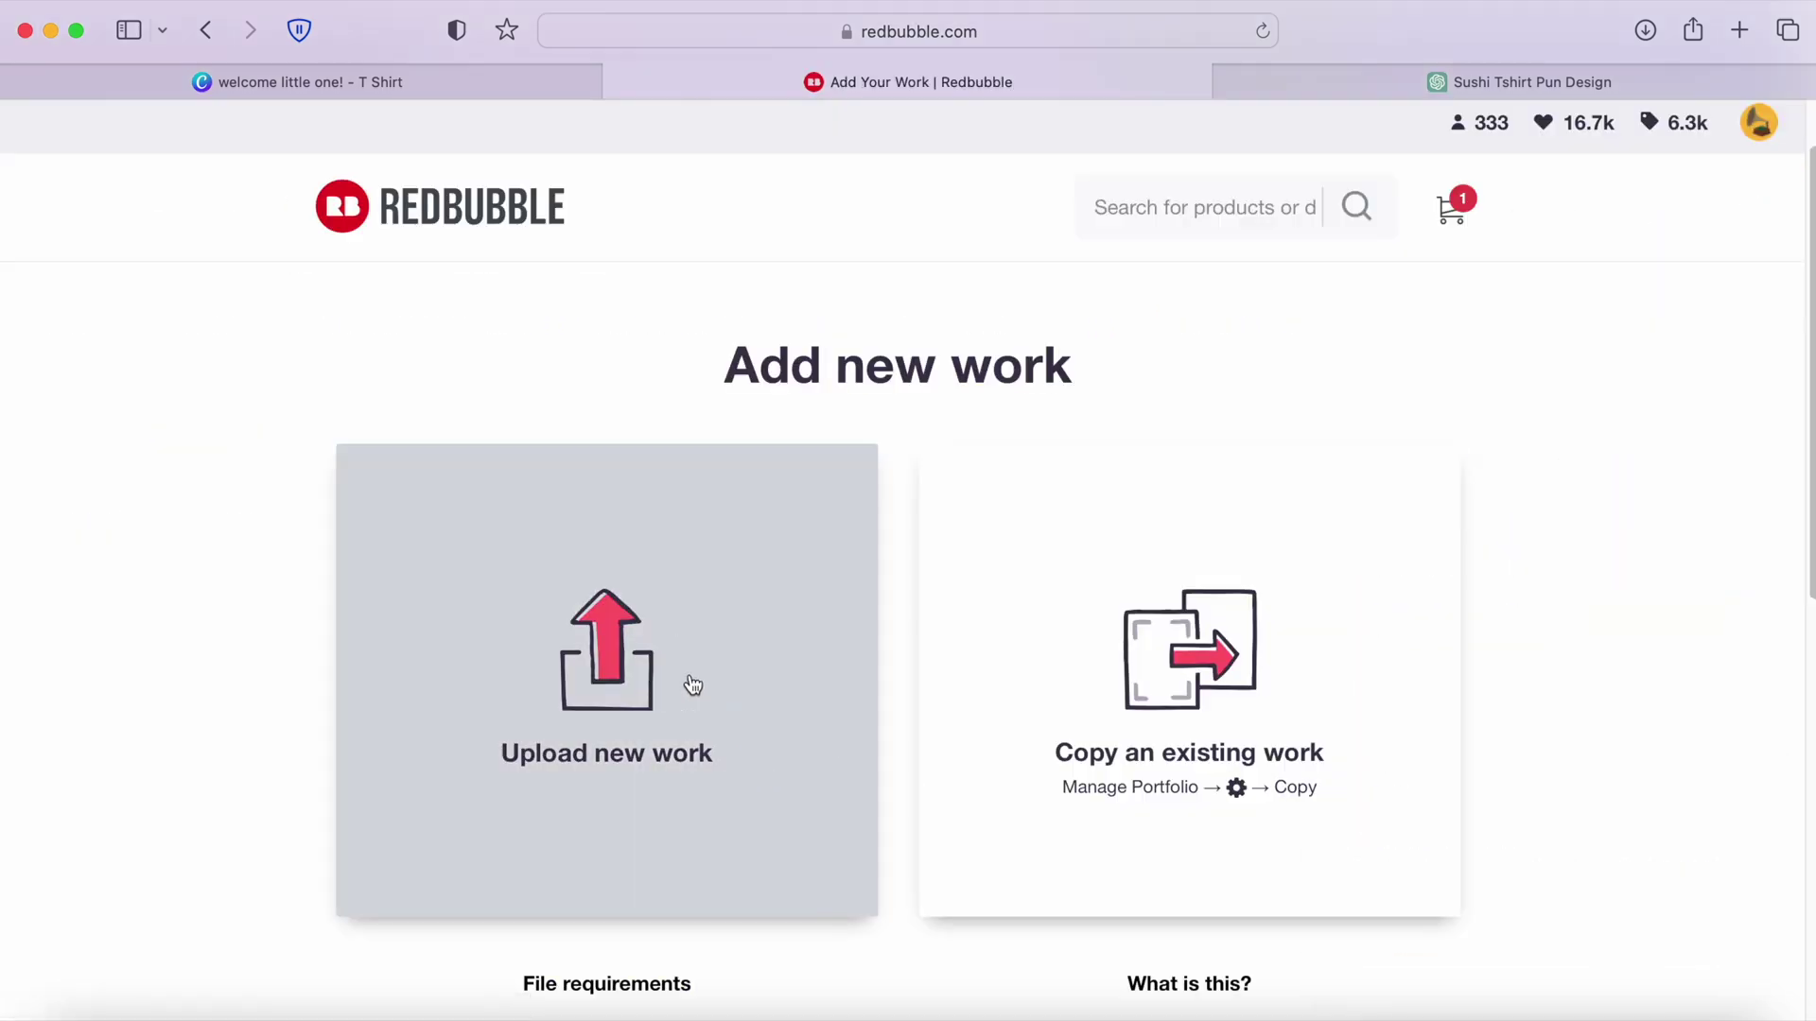
# Upload the downloaded Funny Feline PNG as a new Redbubble work.
pyautogui.click(691, 686)
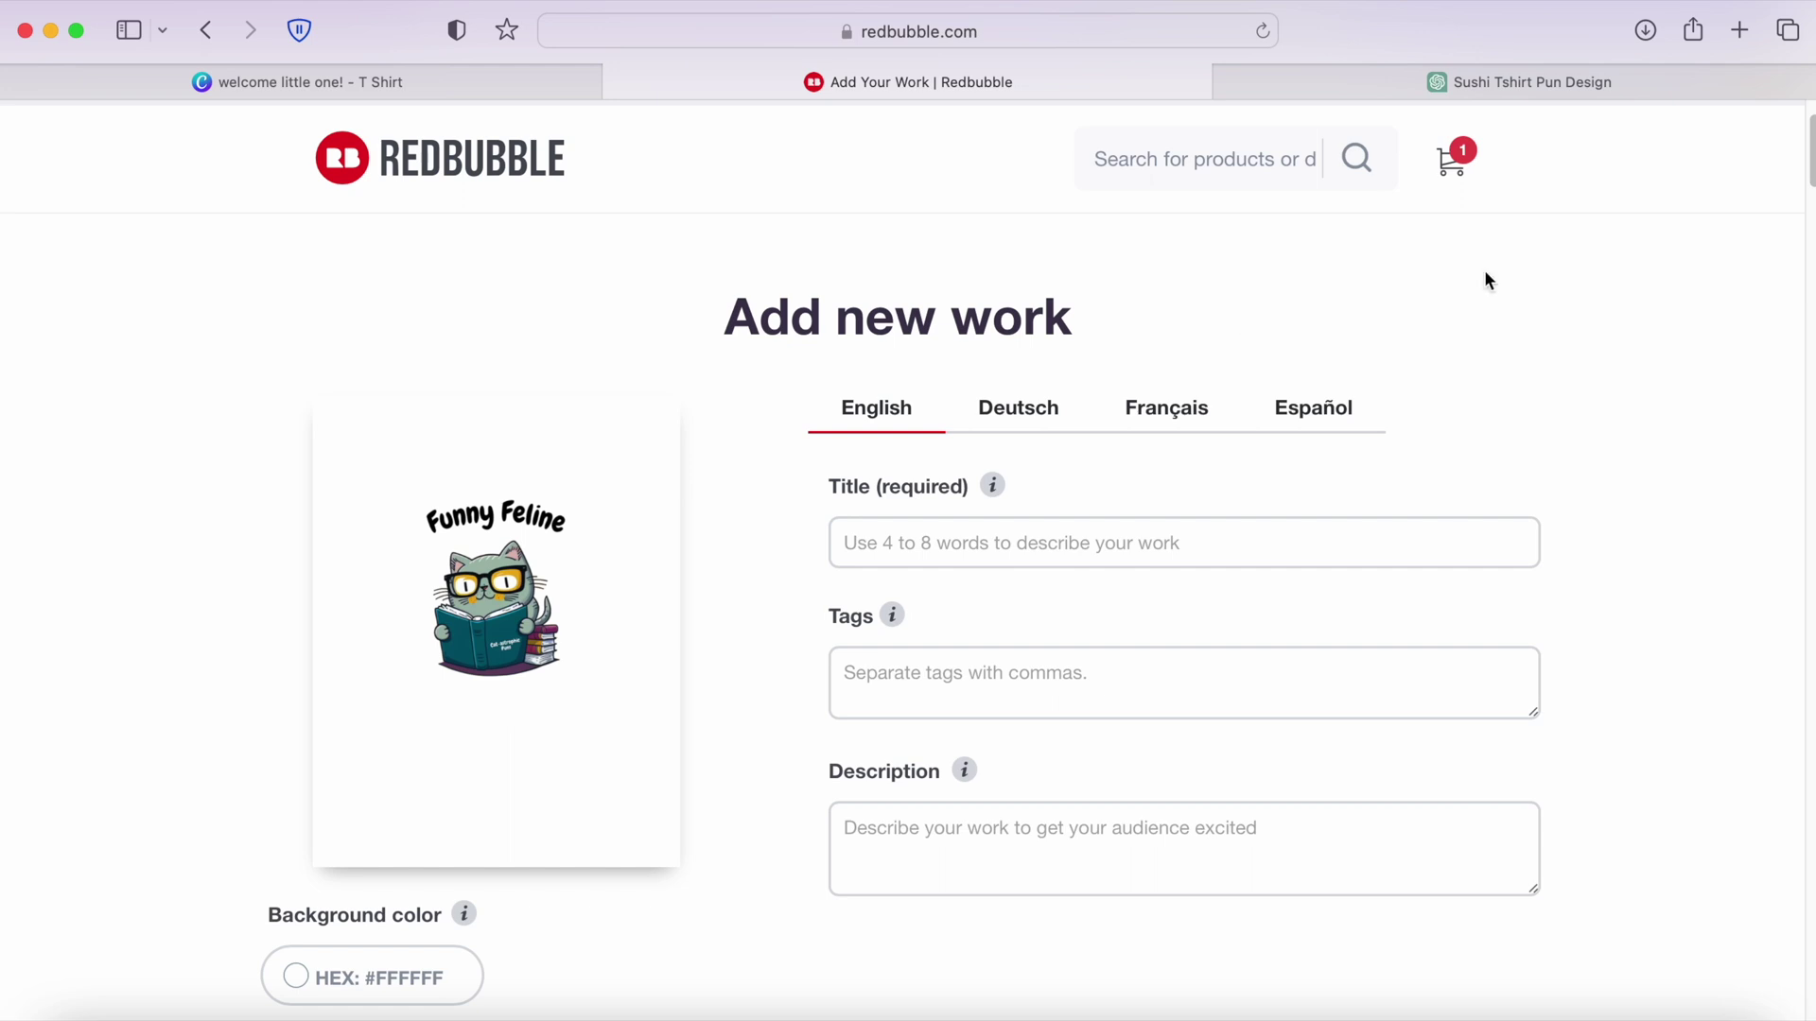
# Ask ChatGPT for a Funny Feline title, 15 tags and SEO description, then comma-separated tags.
pyautogui.click(1567, 83)
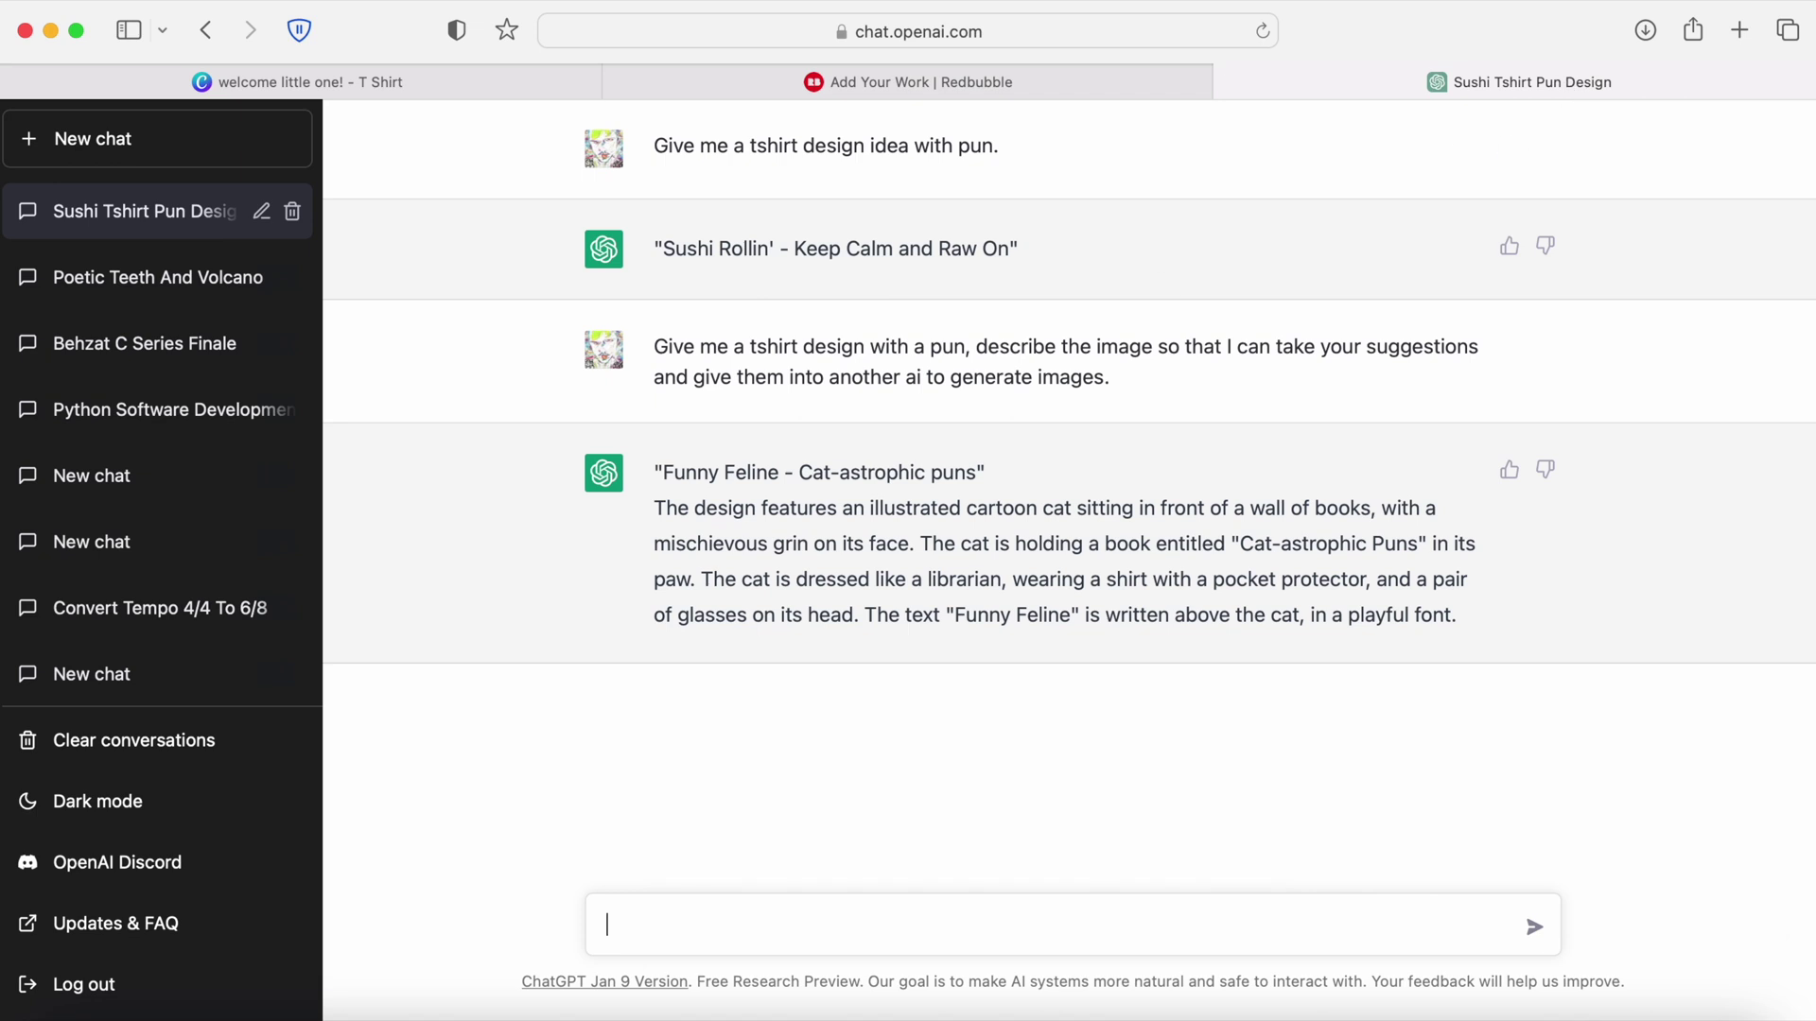
pyautogui.write('I created a t-shirt desi')
pyautogui.write('gn according to your last a')
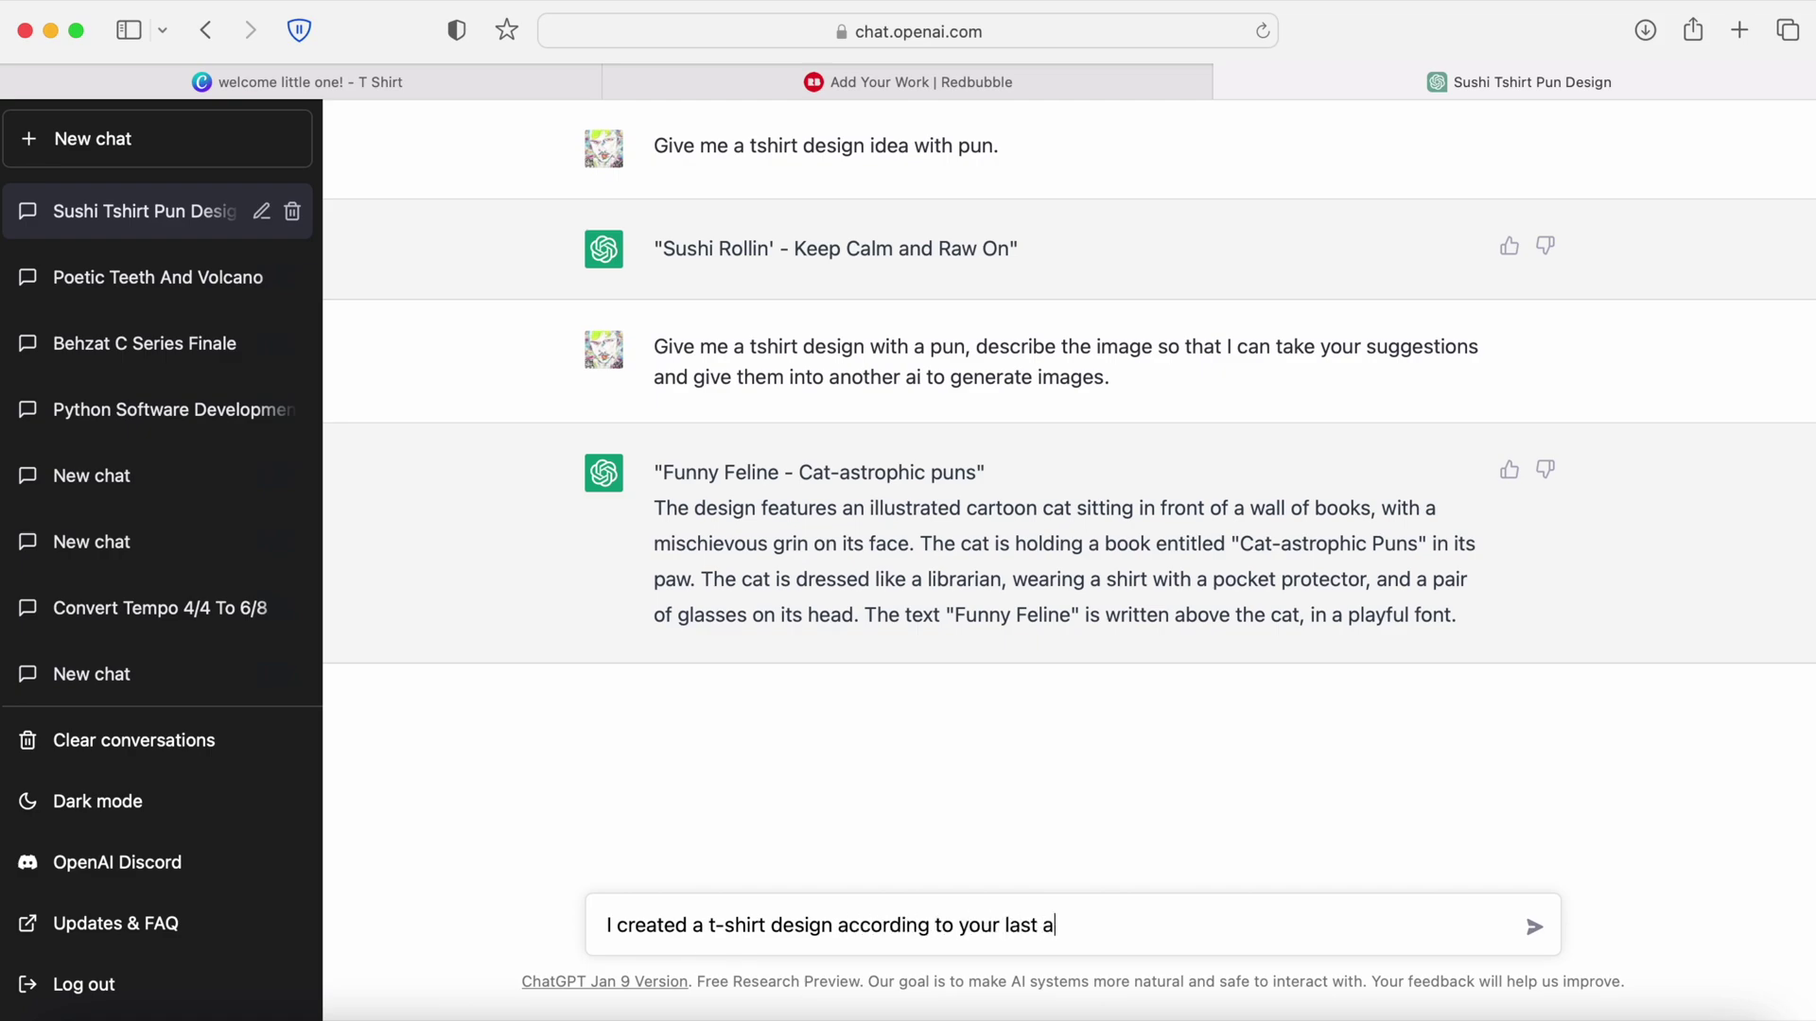
pyautogui.write("nswer. Now, I'm uploading it to R")
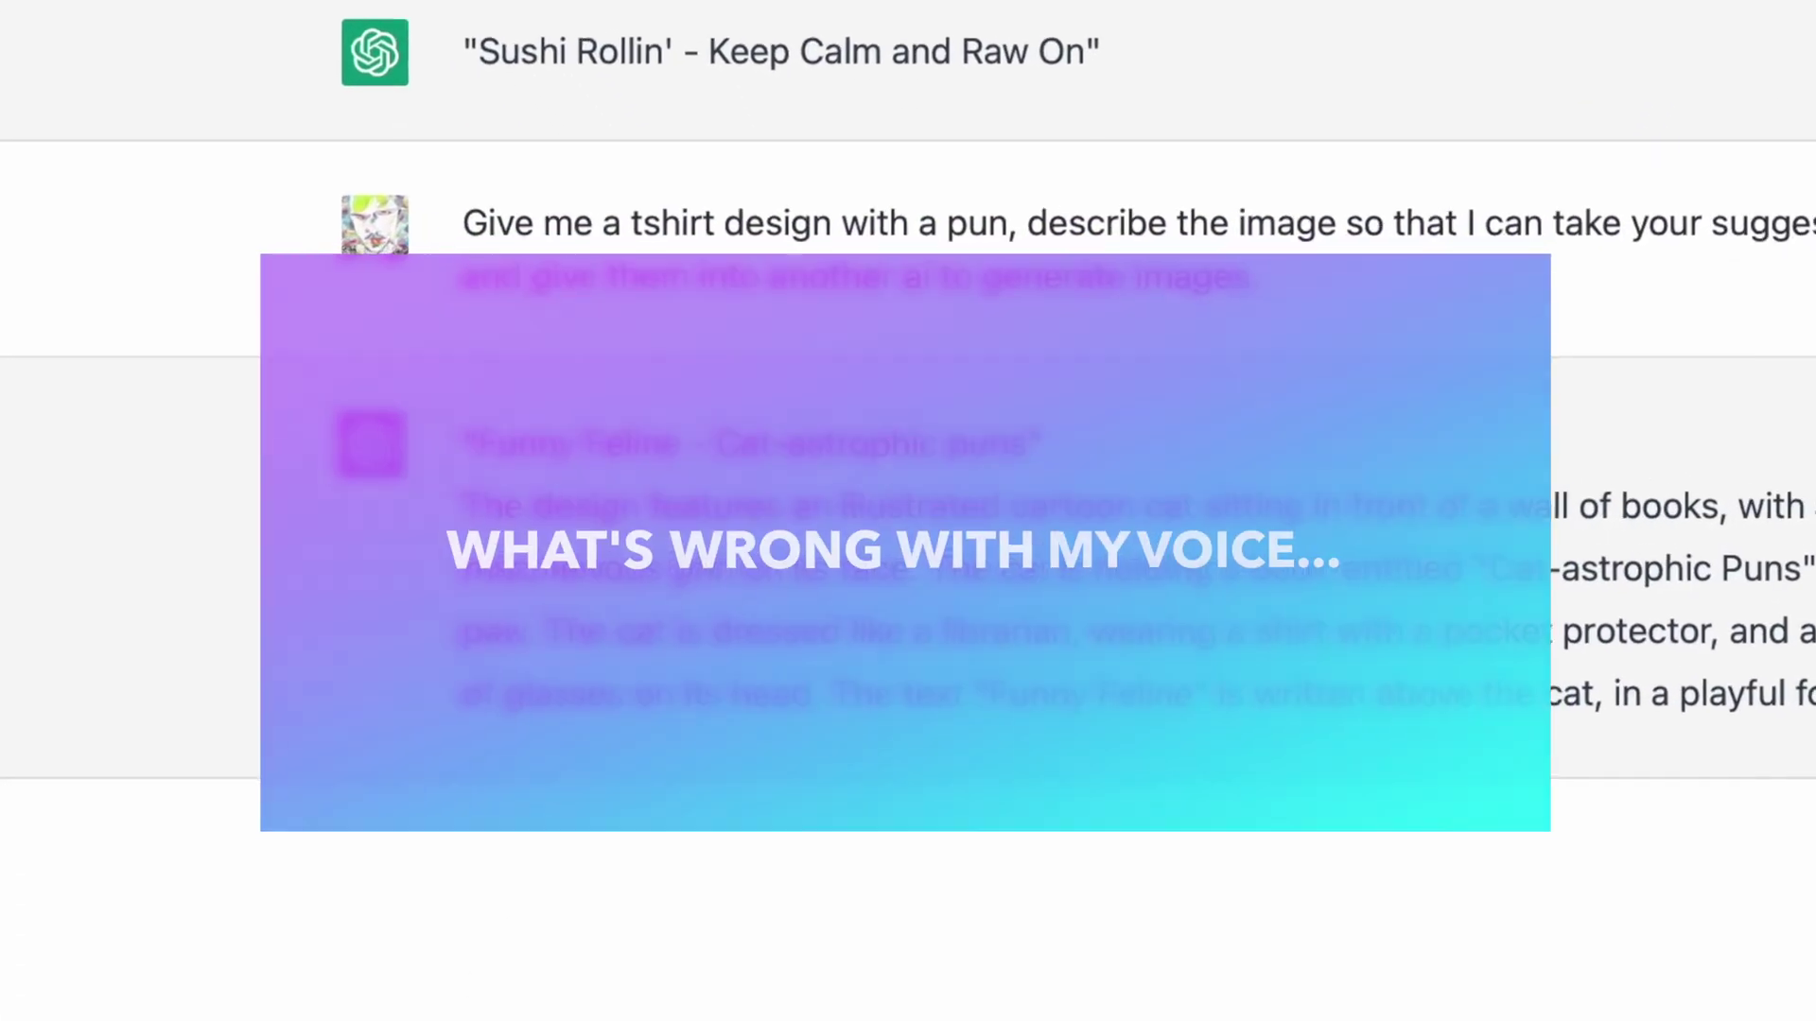
pyautogui.write('edbubble, which ')
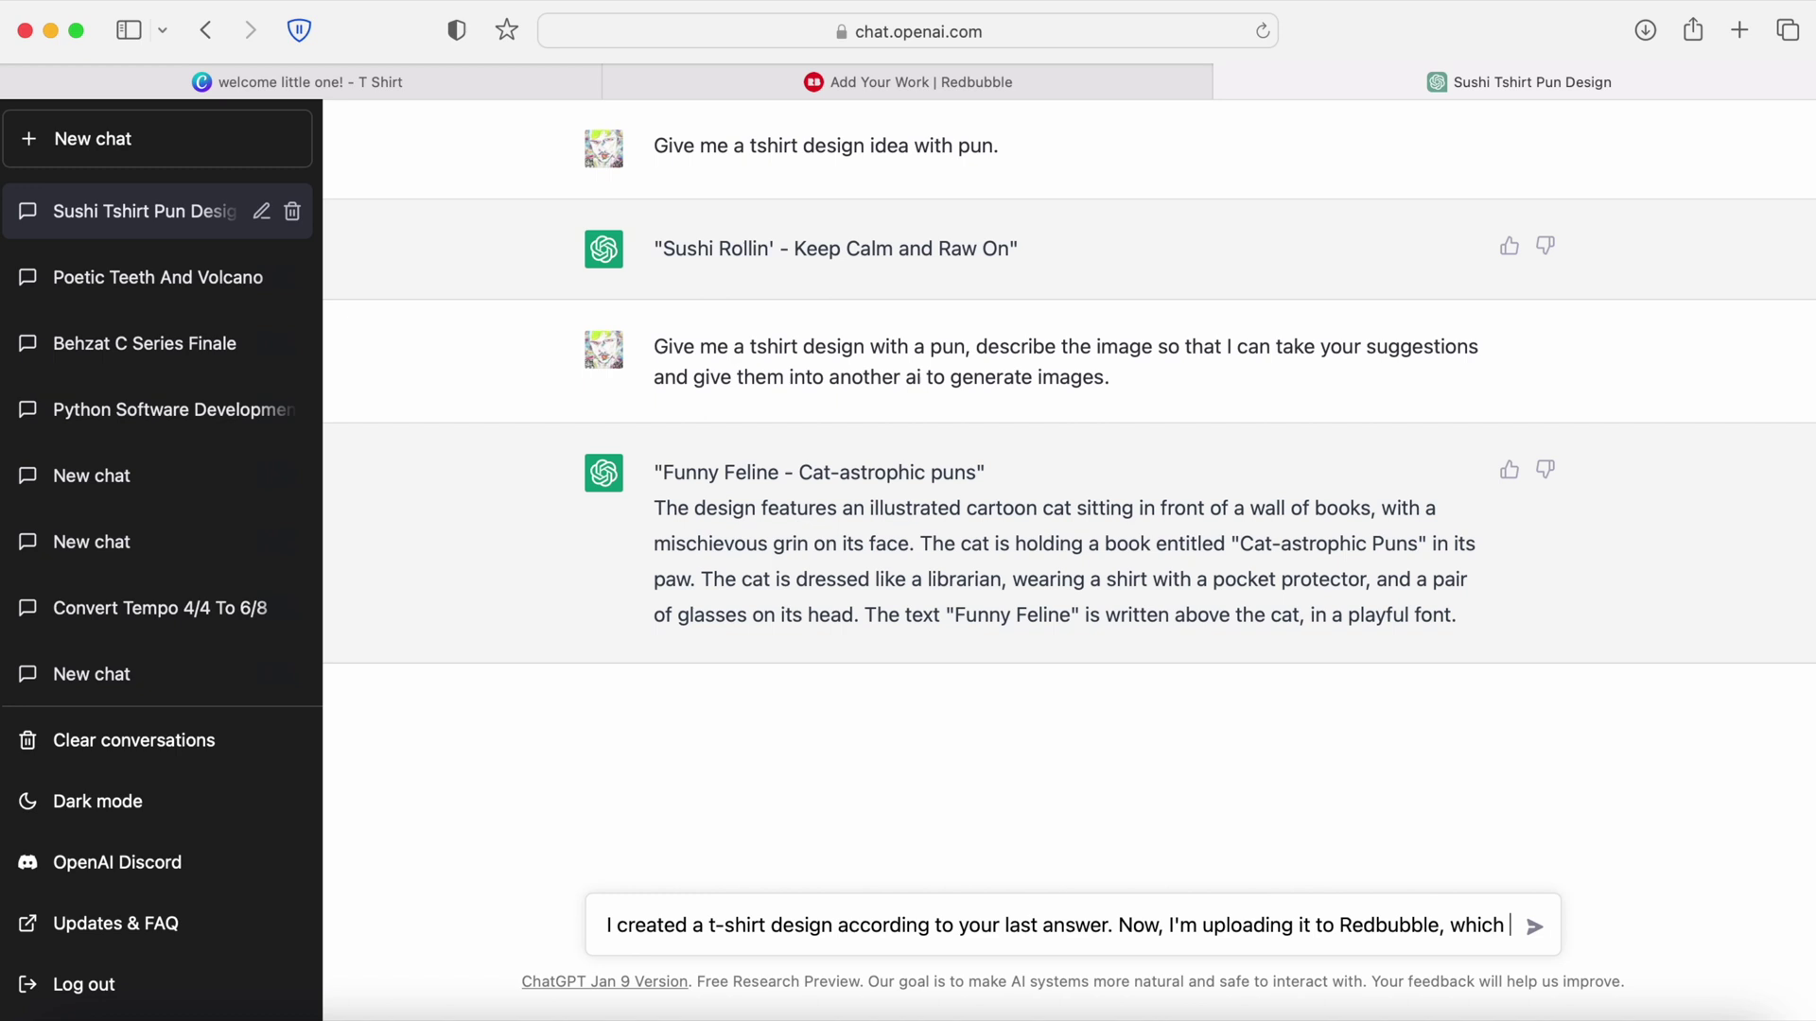
pyautogui.write('is a print on demand website')
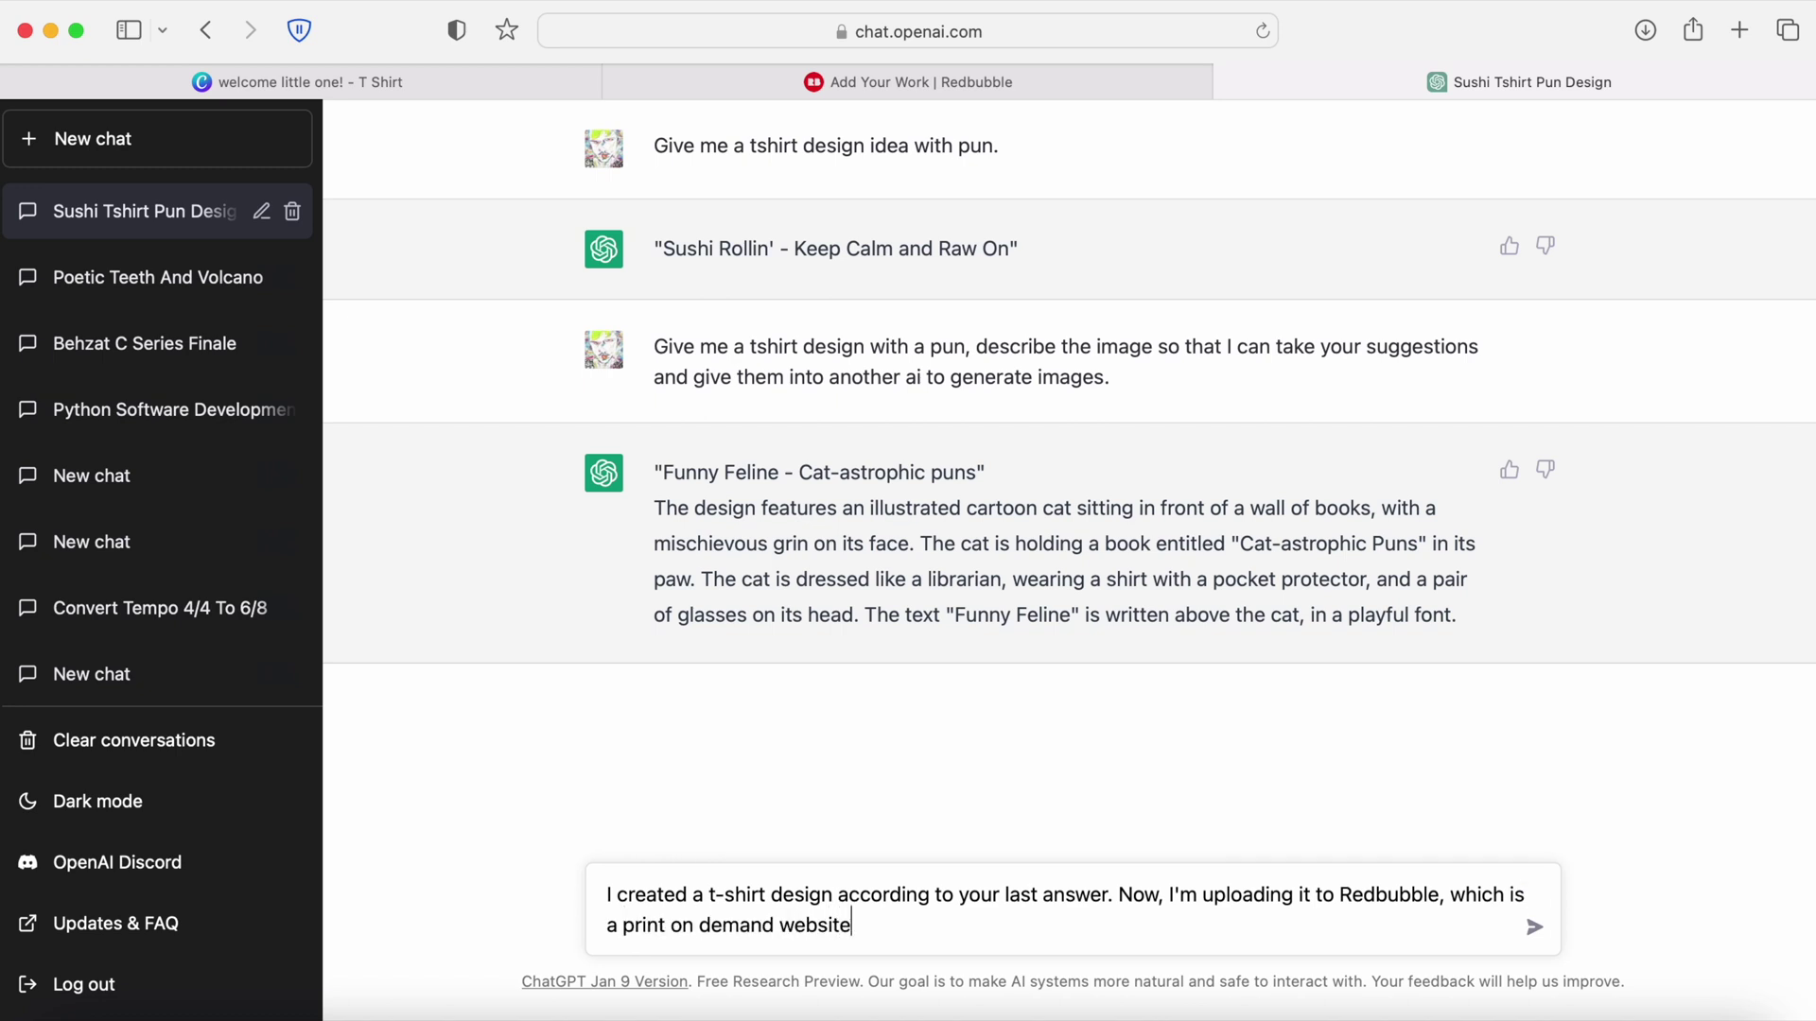
pyautogui.write(' and it asks me a ti')
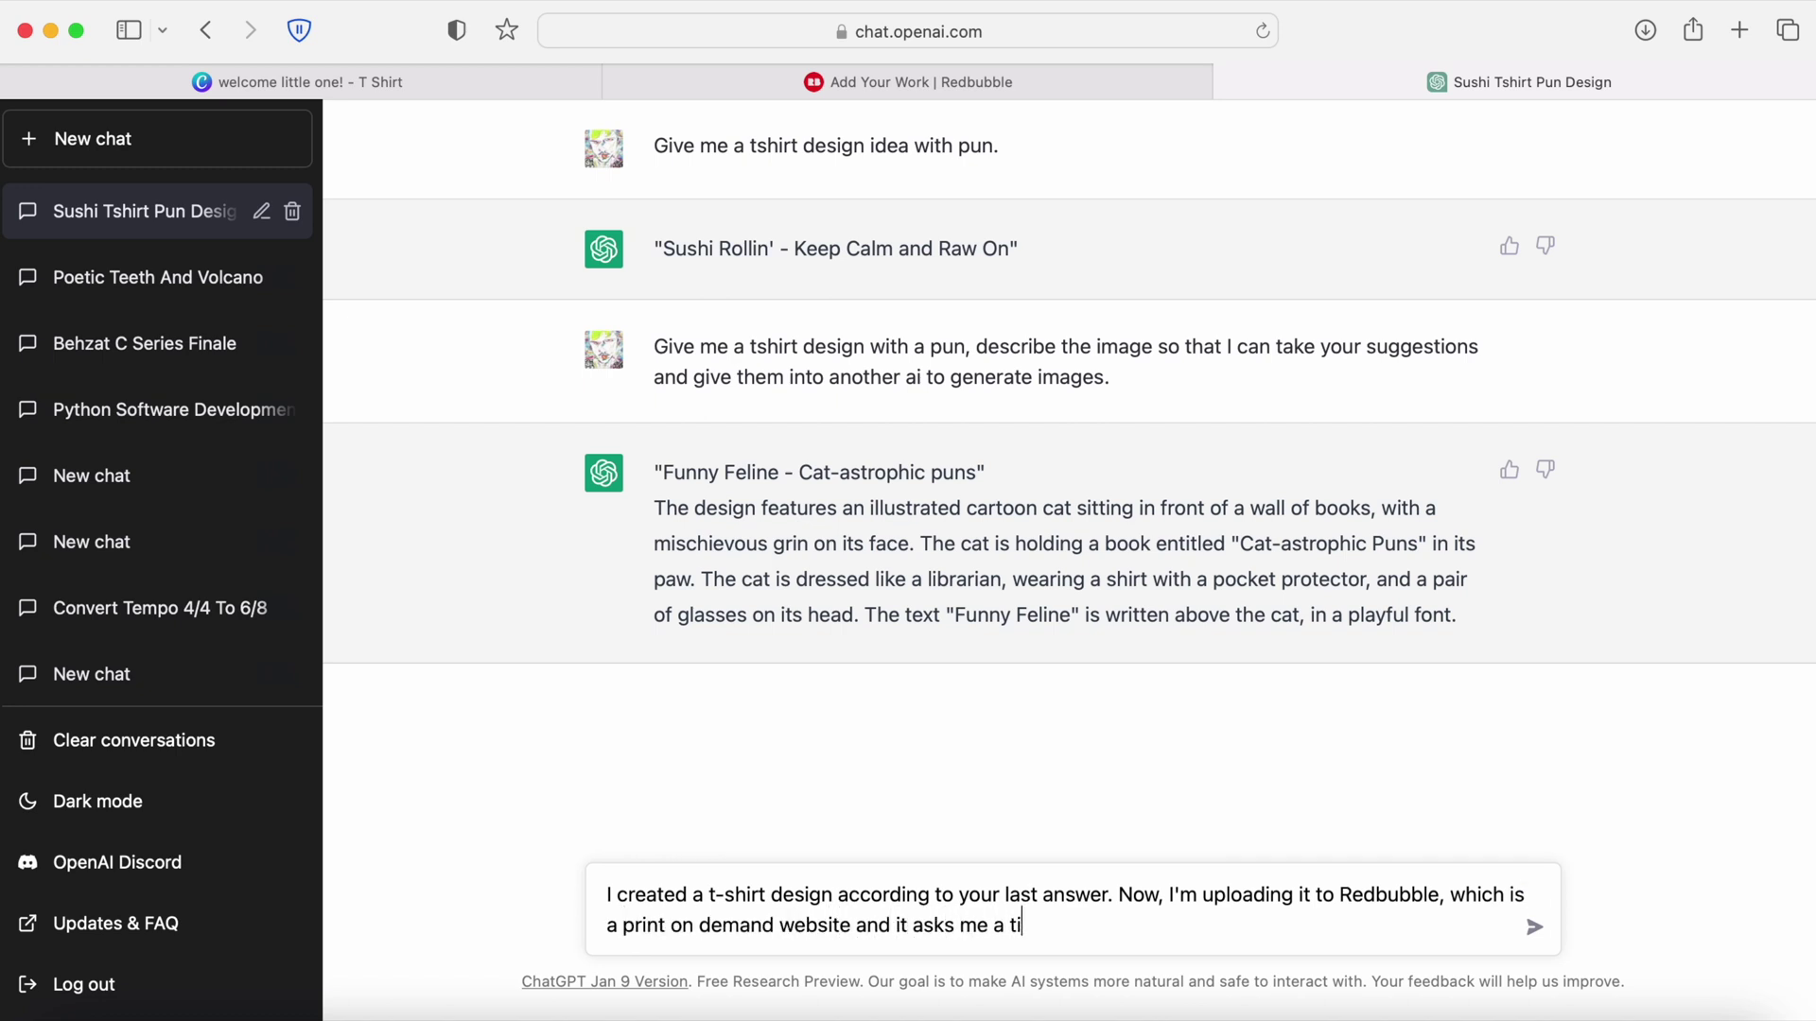
pyautogui.write('tle, 15 different tags, ')
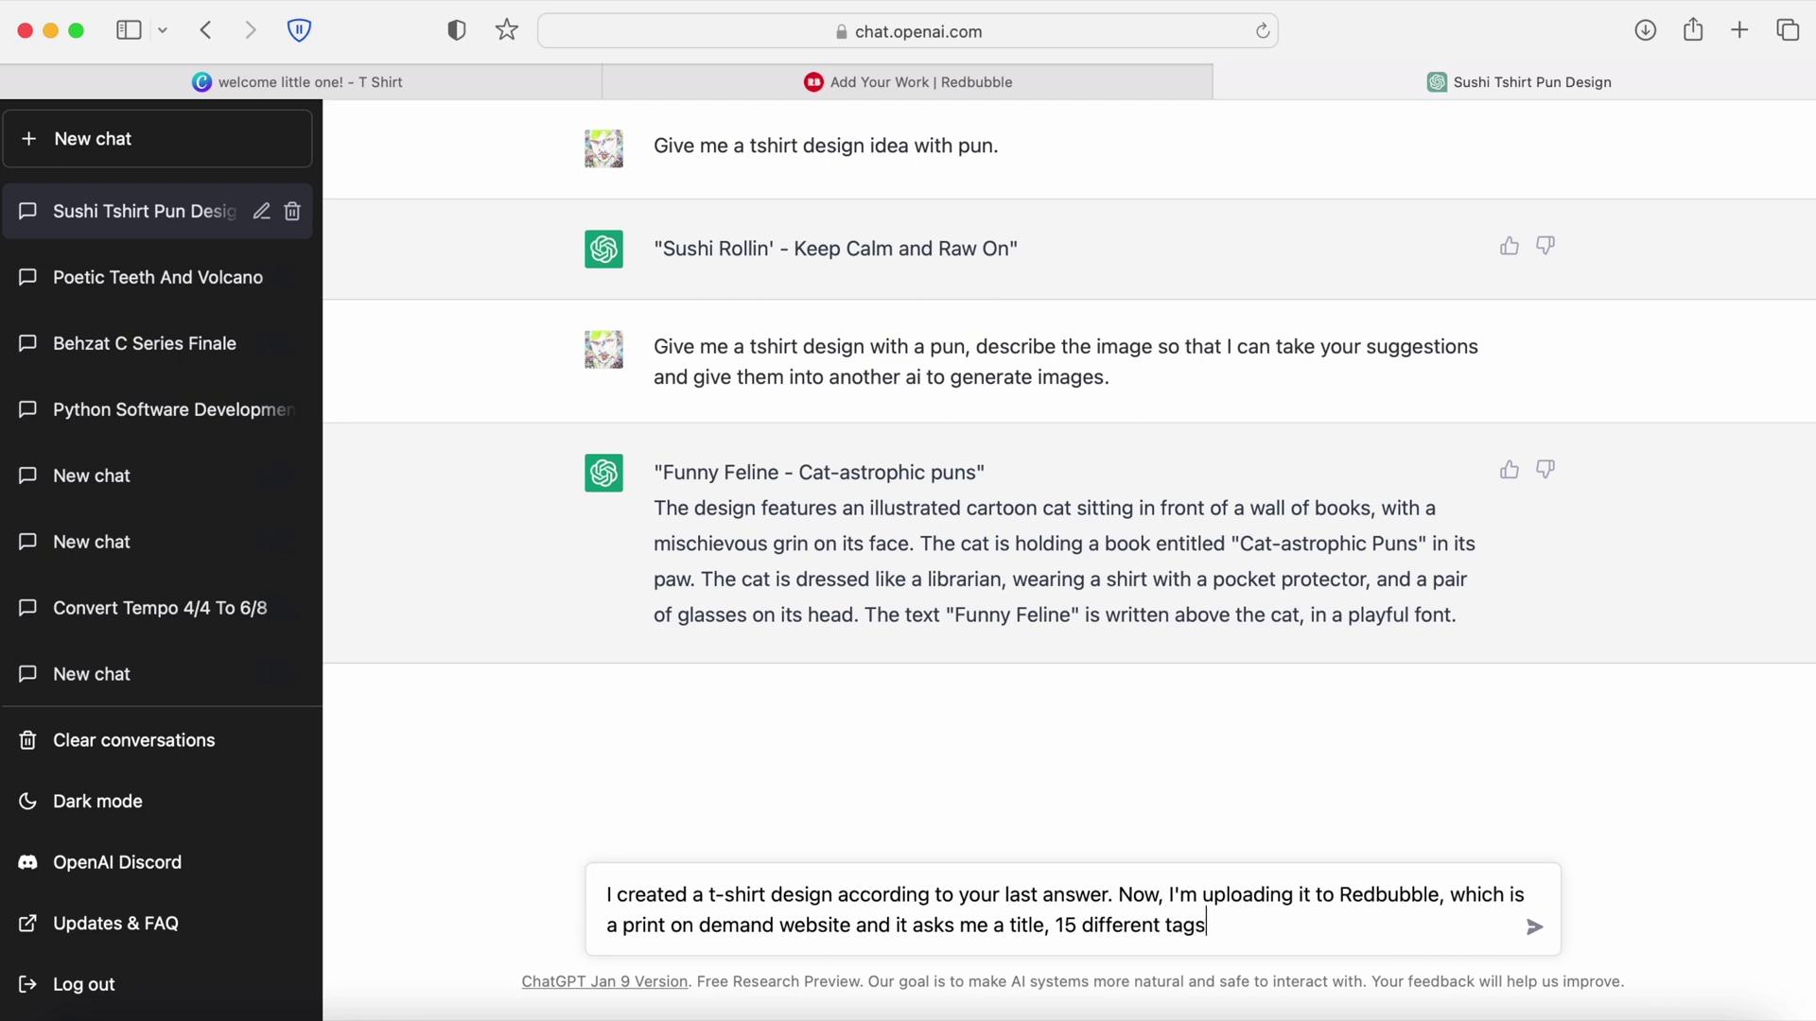
pyautogui.write('and a really good descriptcion')
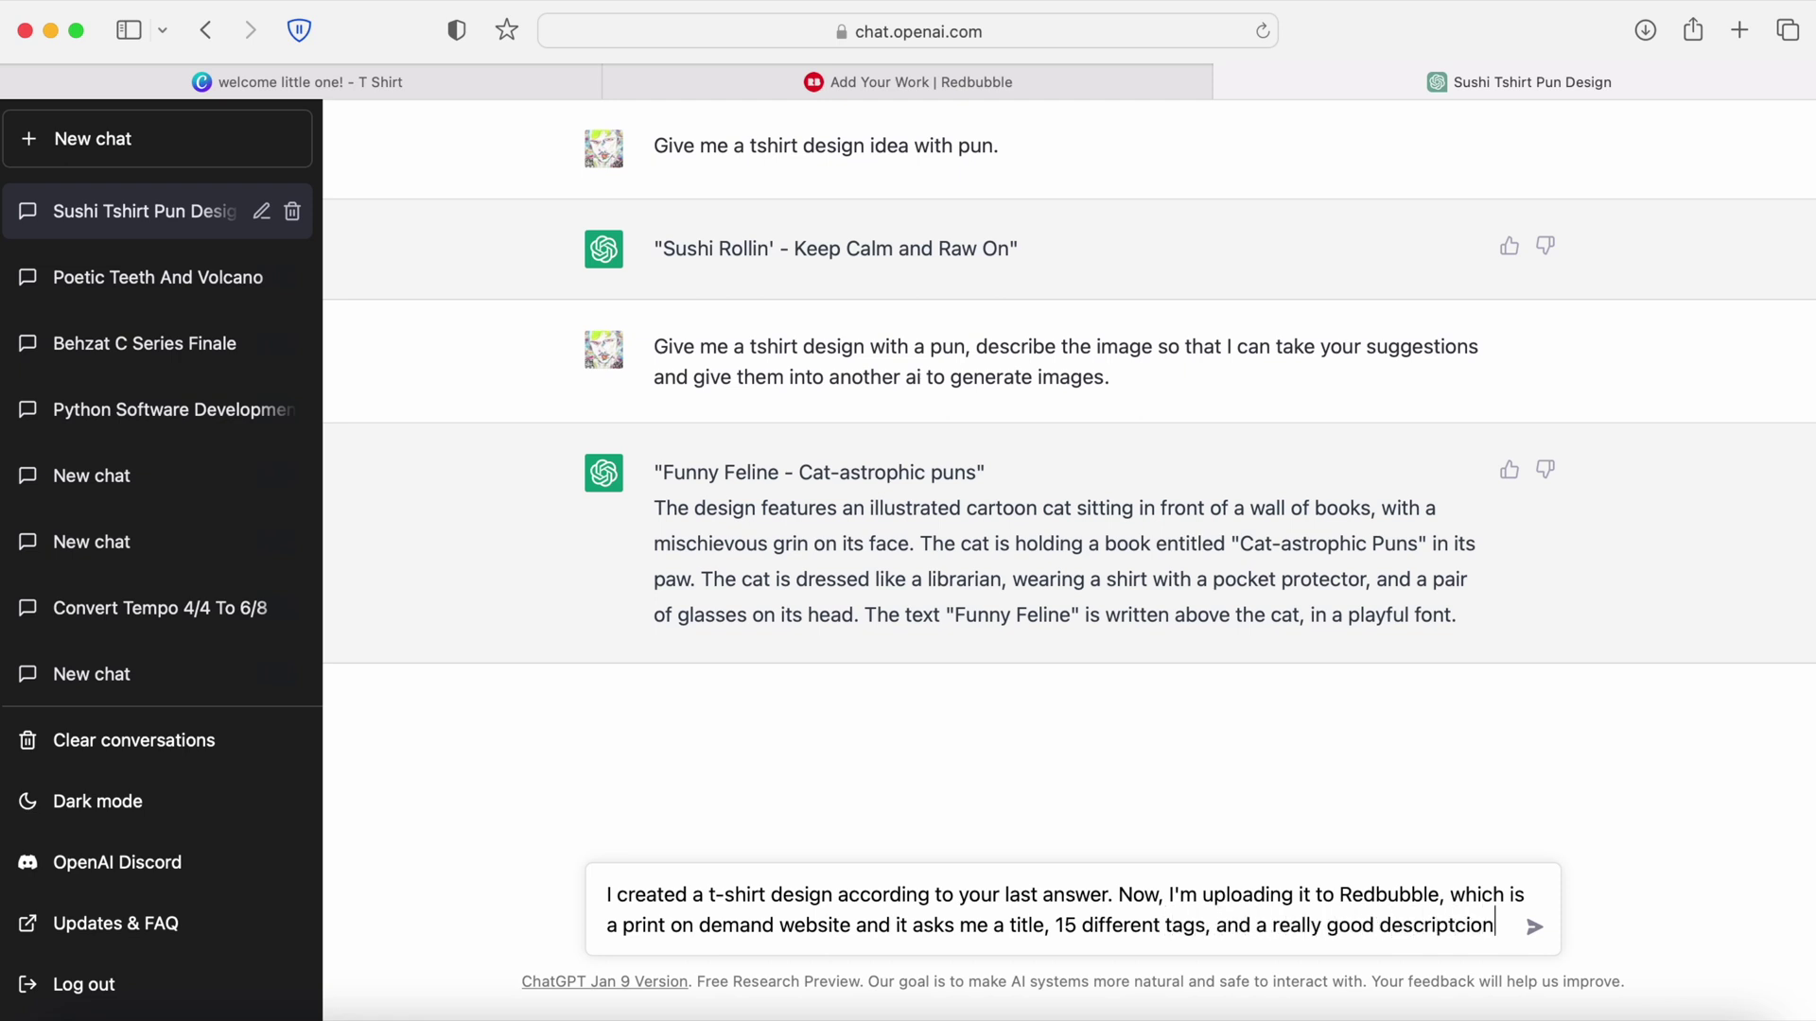
pyautogui.write(' for')
pyautogui.press('BackSpace')
pyautogui.press('BackSpace')
pyautogui.press('BackSpace')
pyautogui.write('io')
pyautogui.write(' effic')
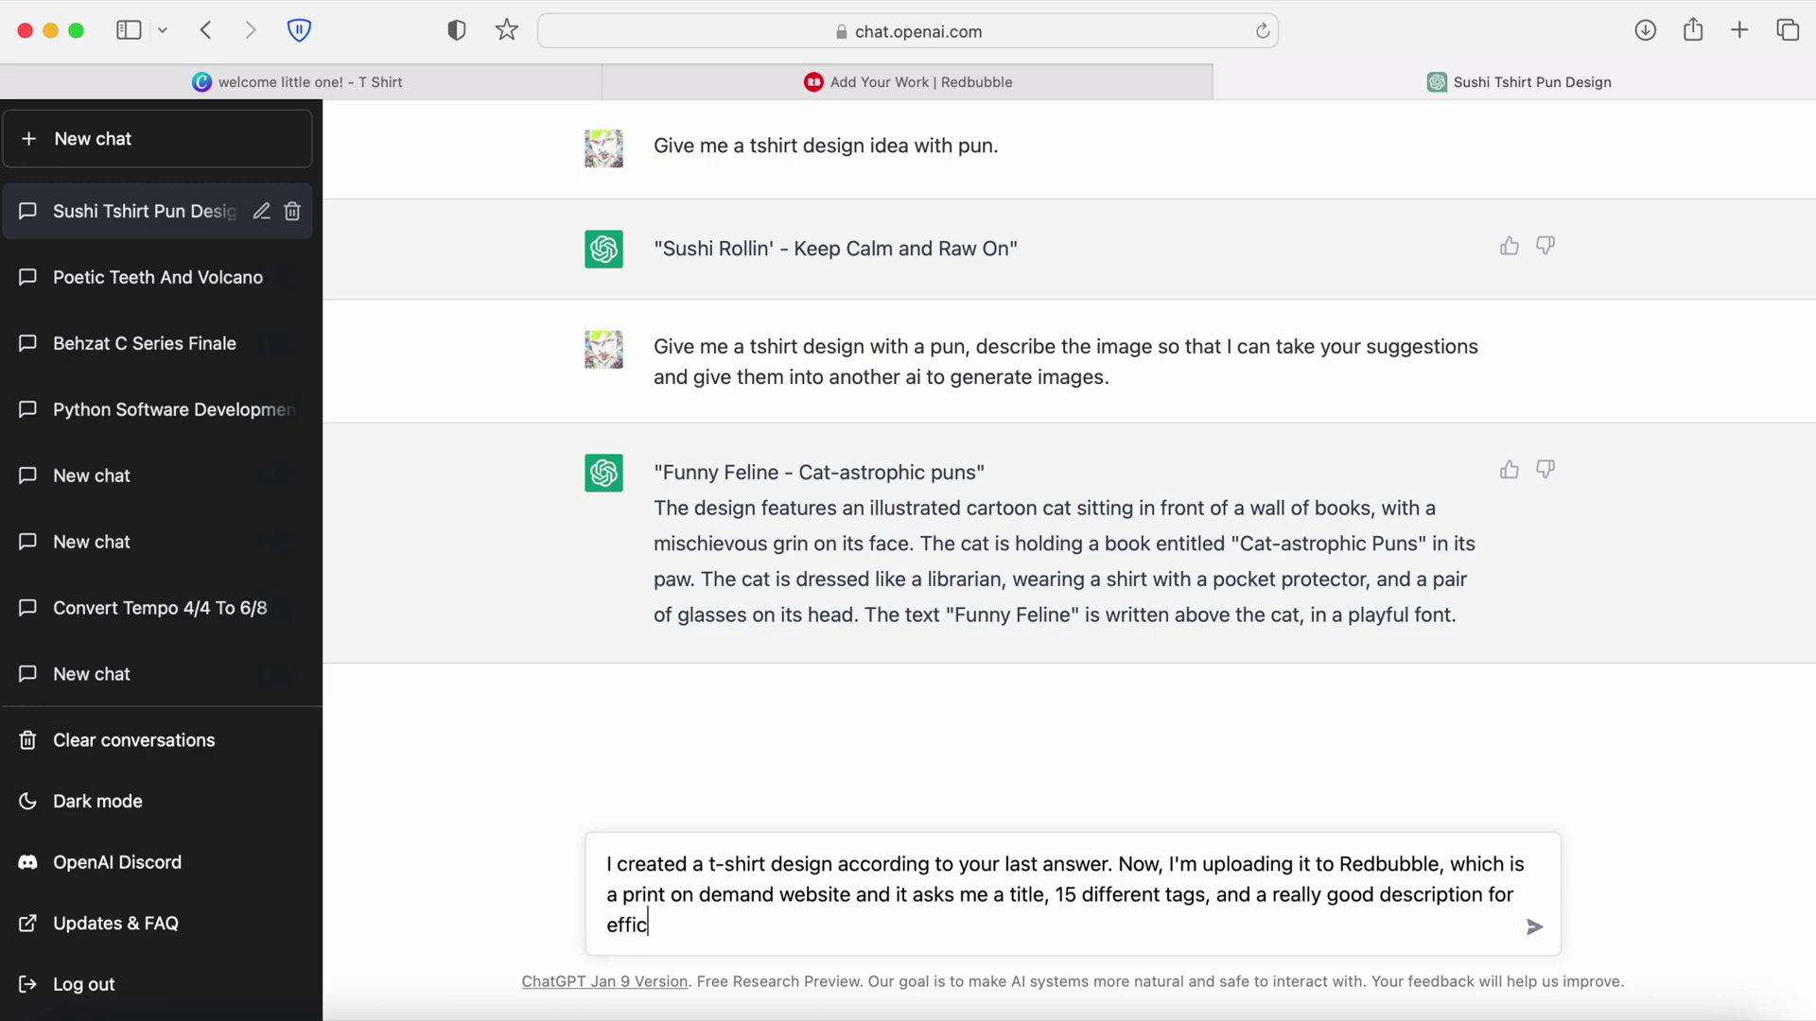
pyautogui.write('.')
pyautogui.press('Return')
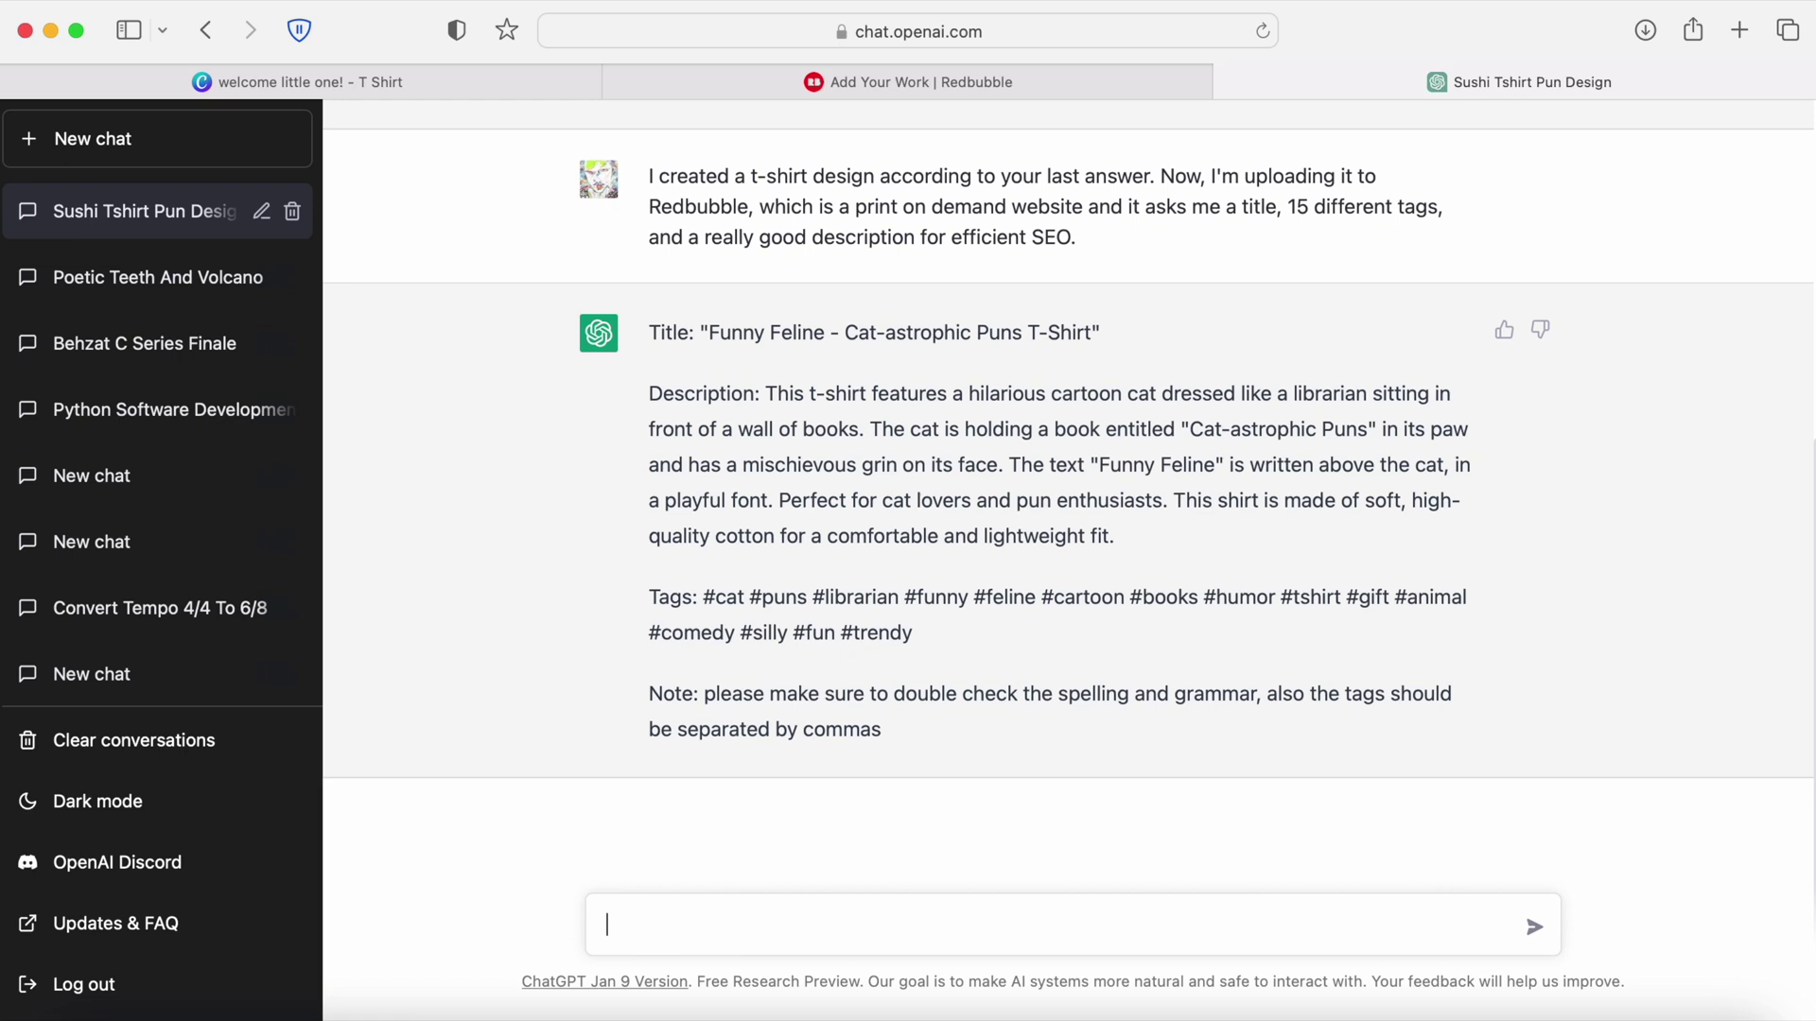
pyautogui.write('Please rewrite the tags and')
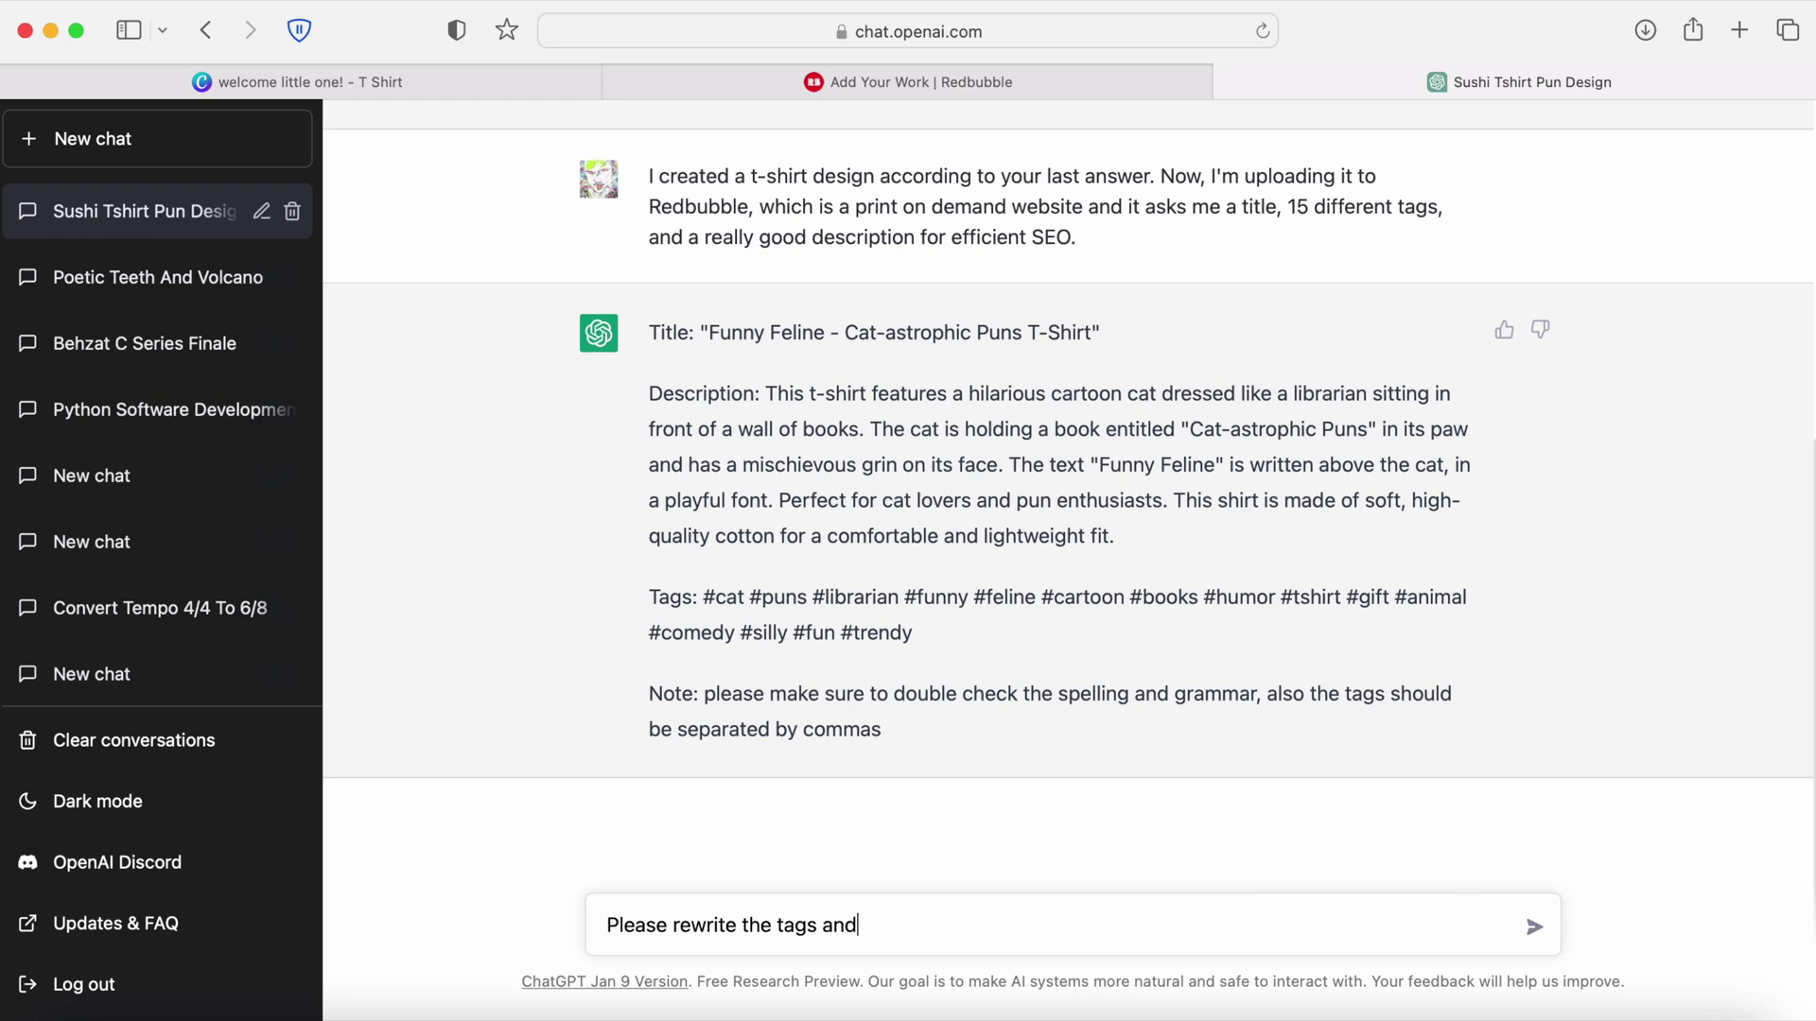
pyautogui.write(' separate them with comma, not with #')
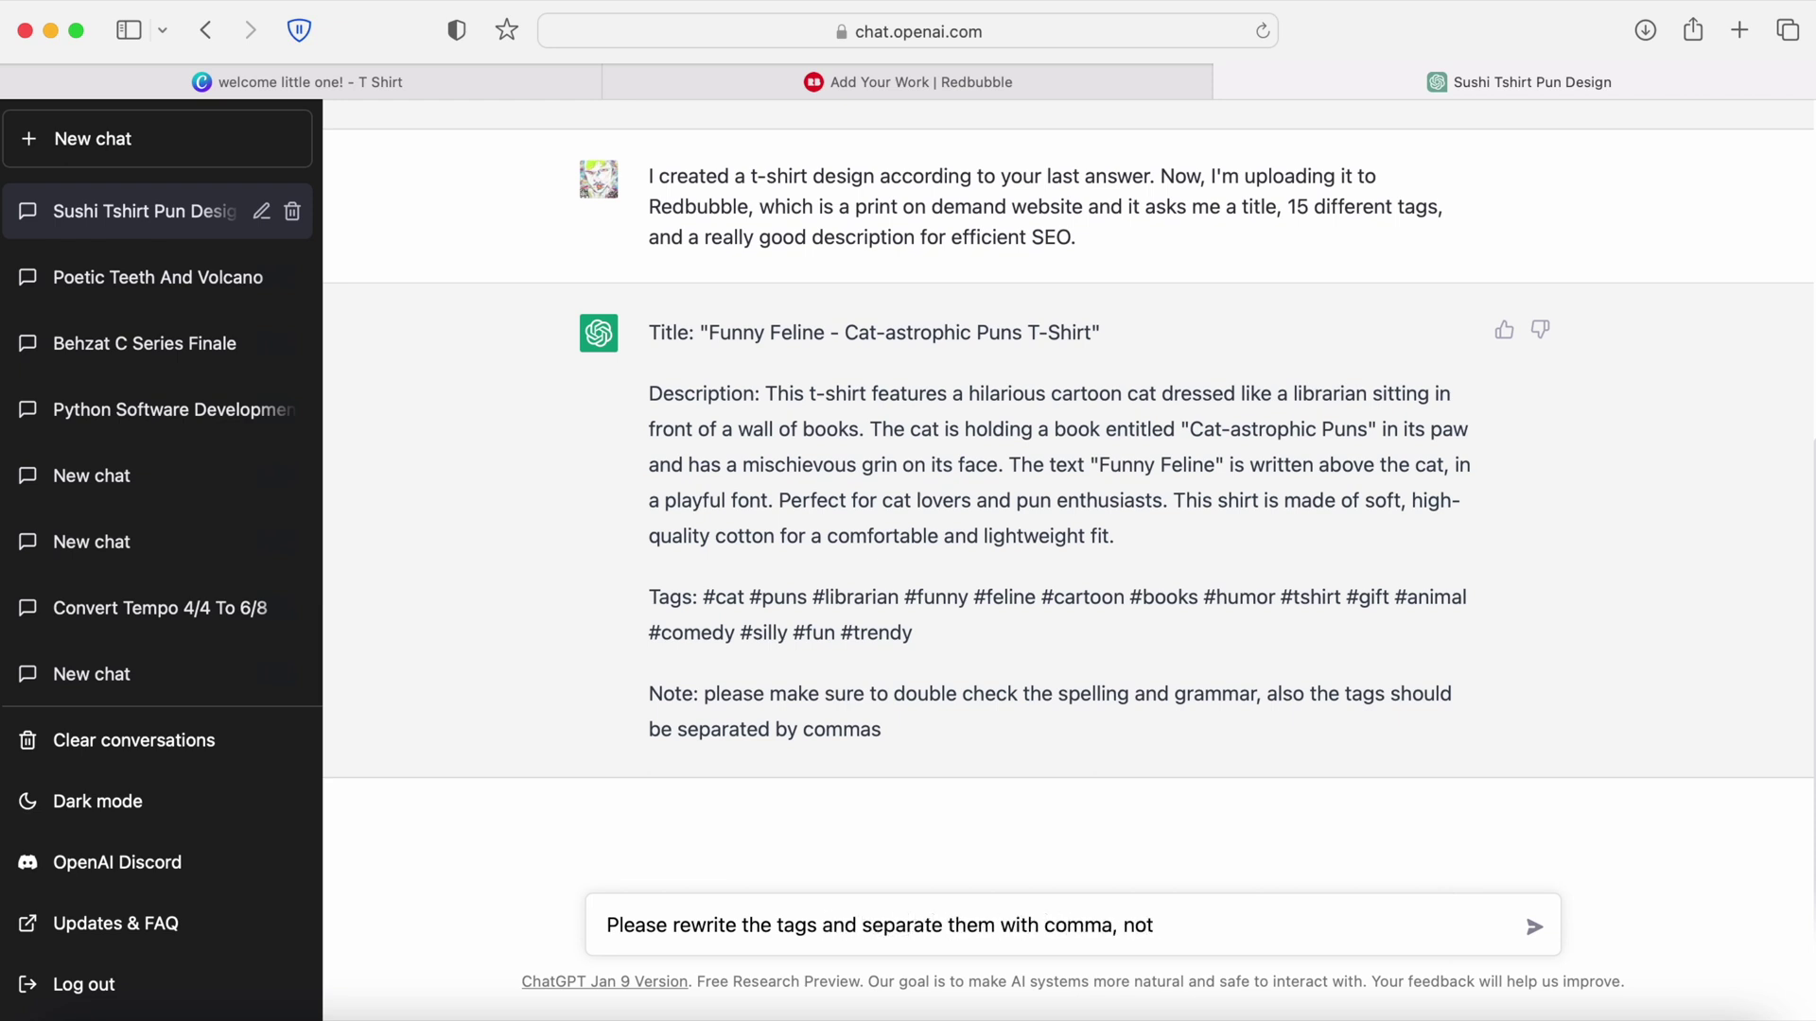
pyautogui.press('Return')
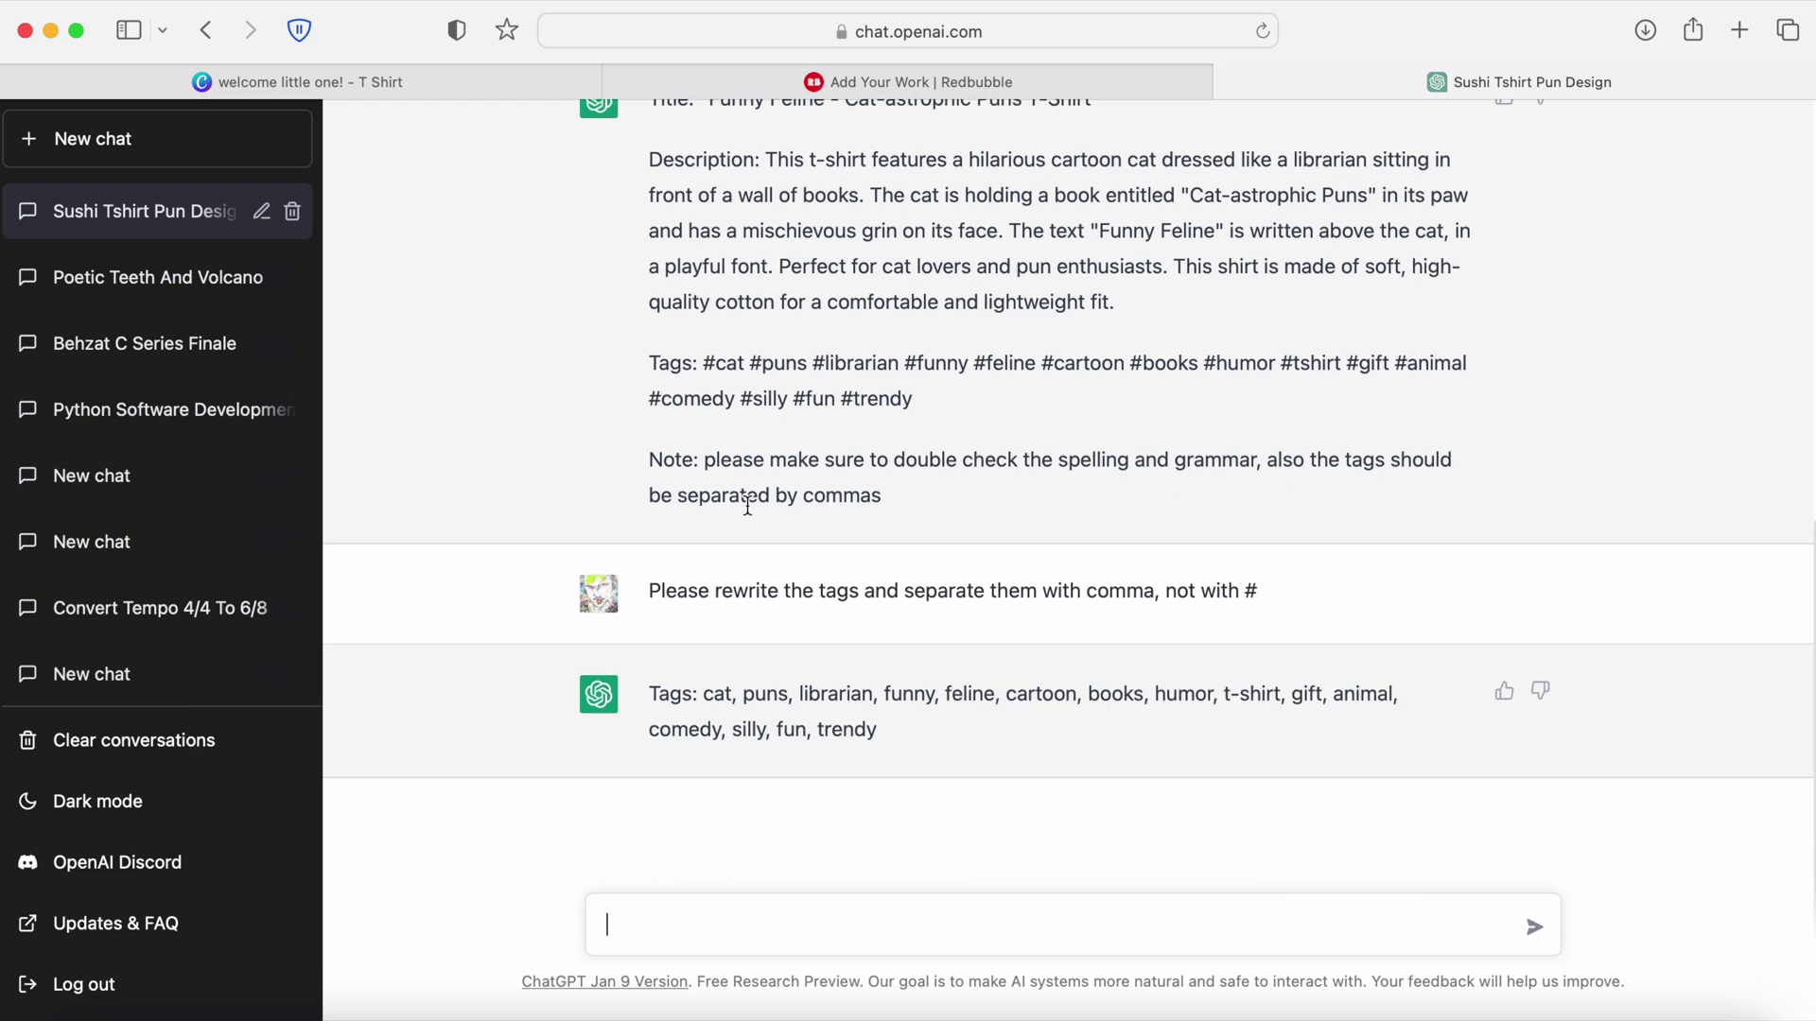
pyautogui.scroll(2, 748, 507)
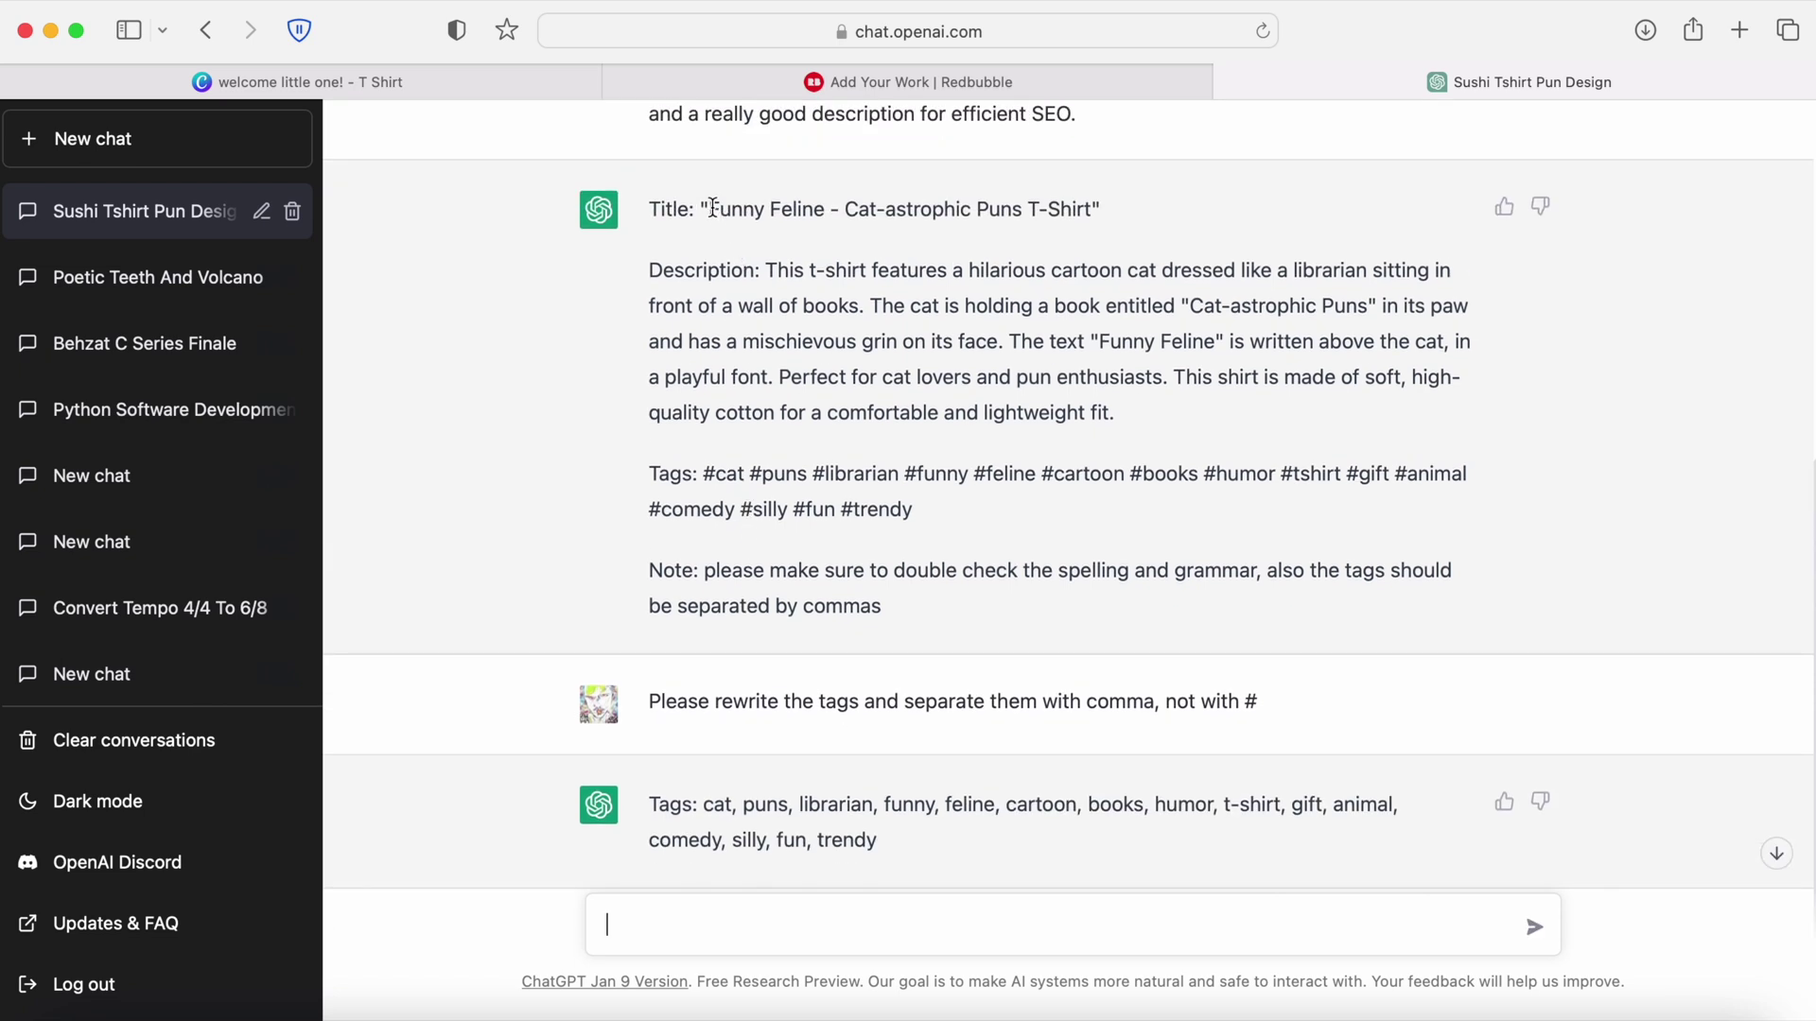
# Copy ChatGPT's title 'Funny Feline - Cat-astrophic Puns T-Shirt' into the Redbubble title field.
pyautogui.moveTo(713, 208); pyautogui.dragTo(1100, 209)
pyautogui.press('super+c')
pyautogui.click(921, 82)
pyautogui.click(985, 539)
pyautogui.press('super+v')
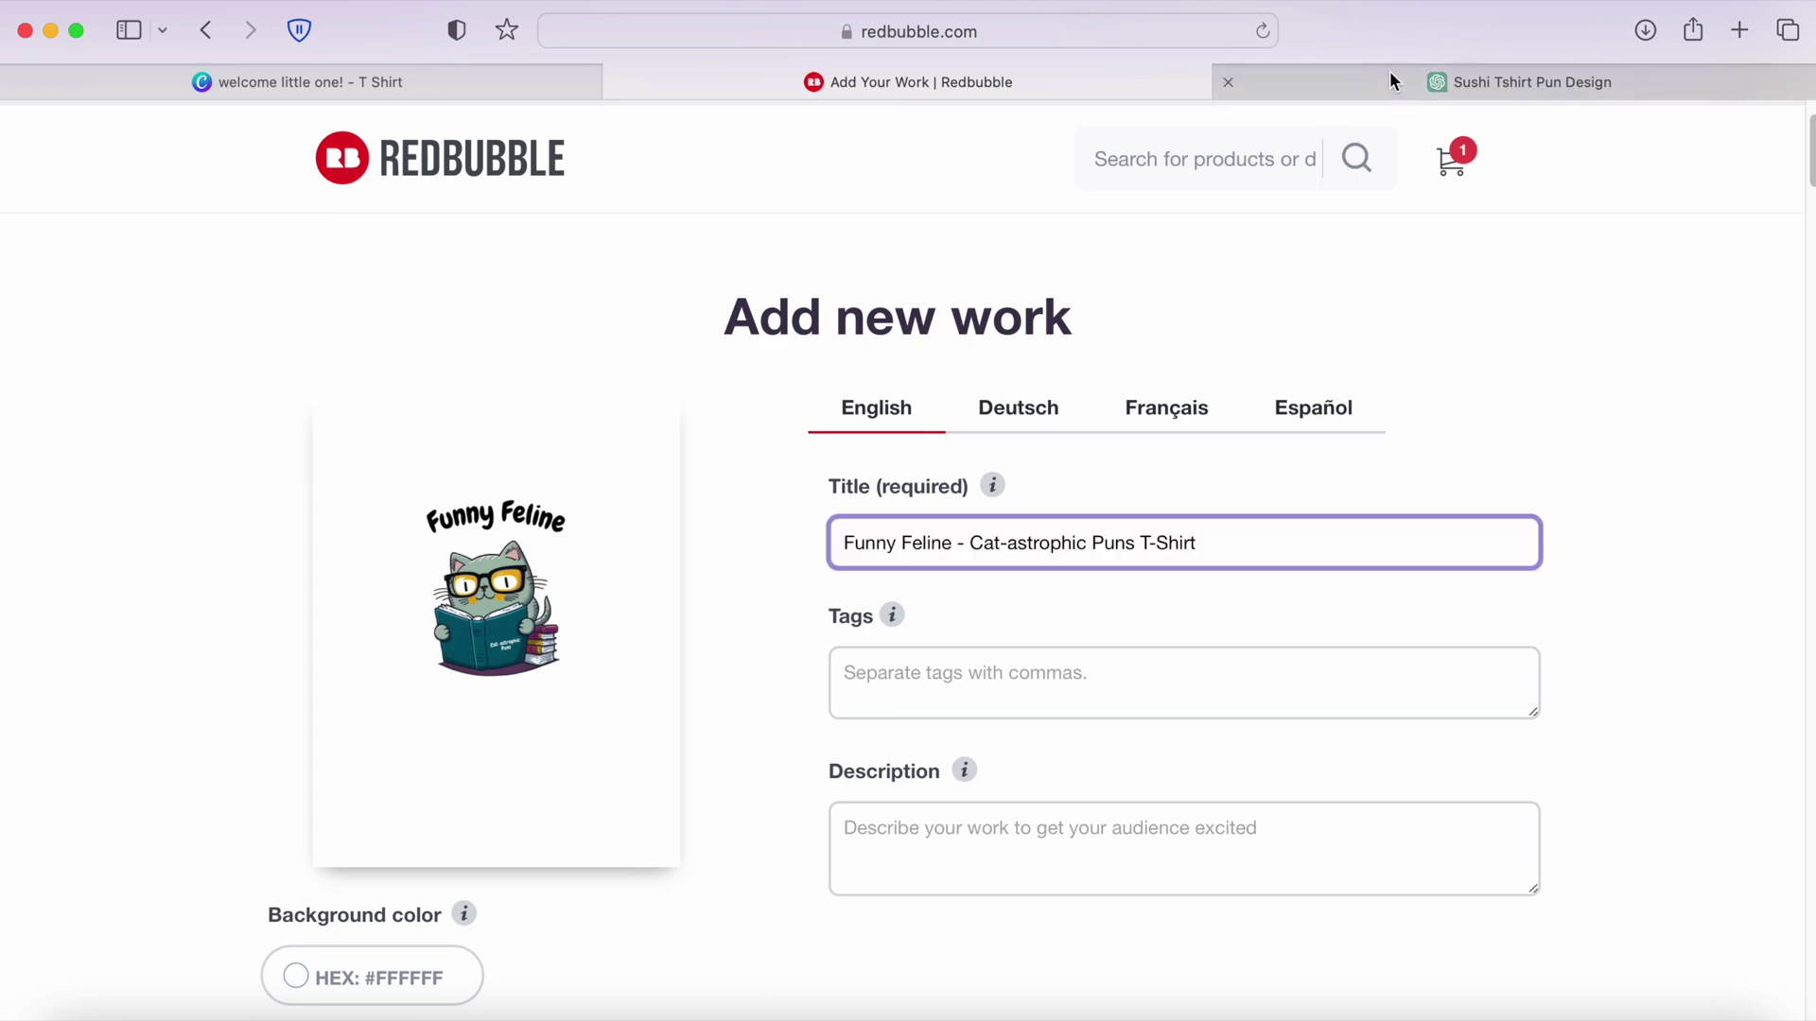
# Paste ChatGPT's suggested description text into the Redbubble tags field.
pyautogui.click(1389, 80)
pyautogui.moveTo(770, 269); pyautogui.dragTo(1086, 398)
pyautogui.press('super+c')
pyautogui.click(1103, 81)
pyautogui.click(1183, 681)
pyautogui.press('super+v')
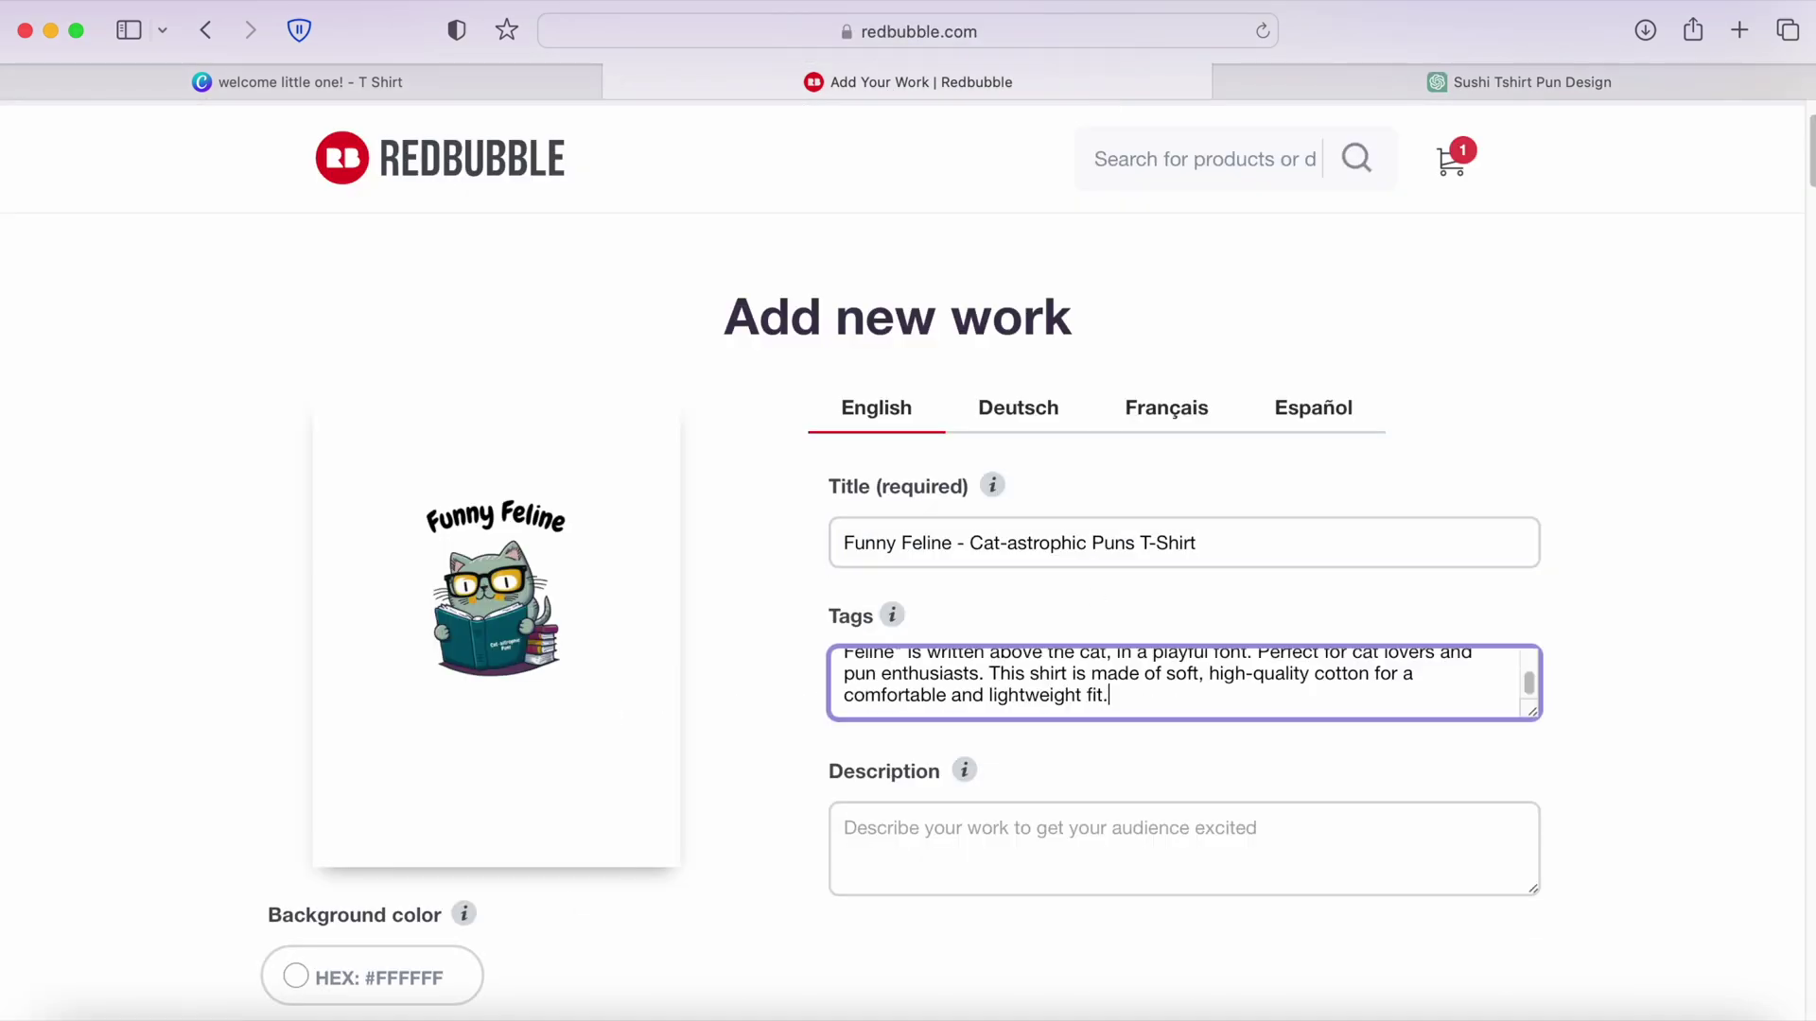
# Paste ChatGPT's comma-separated tags into the Redbubble description field.
pyautogui.click(1519, 80)
pyautogui.click(705, 802)
pyautogui.moveTo(706, 801); pyautogui.dragTo(875, 840)
pyautogui.press('super+c')
pyautogui.click(1094, 81)
pyautogui.click(1012, 843)
pyautogui.press('super+v')
pyautogui.scroll(-3, 773, 777)
pyautogui.scroll(-3, 212, 595)
pyautogui.scroll(-5, 1729, 704)
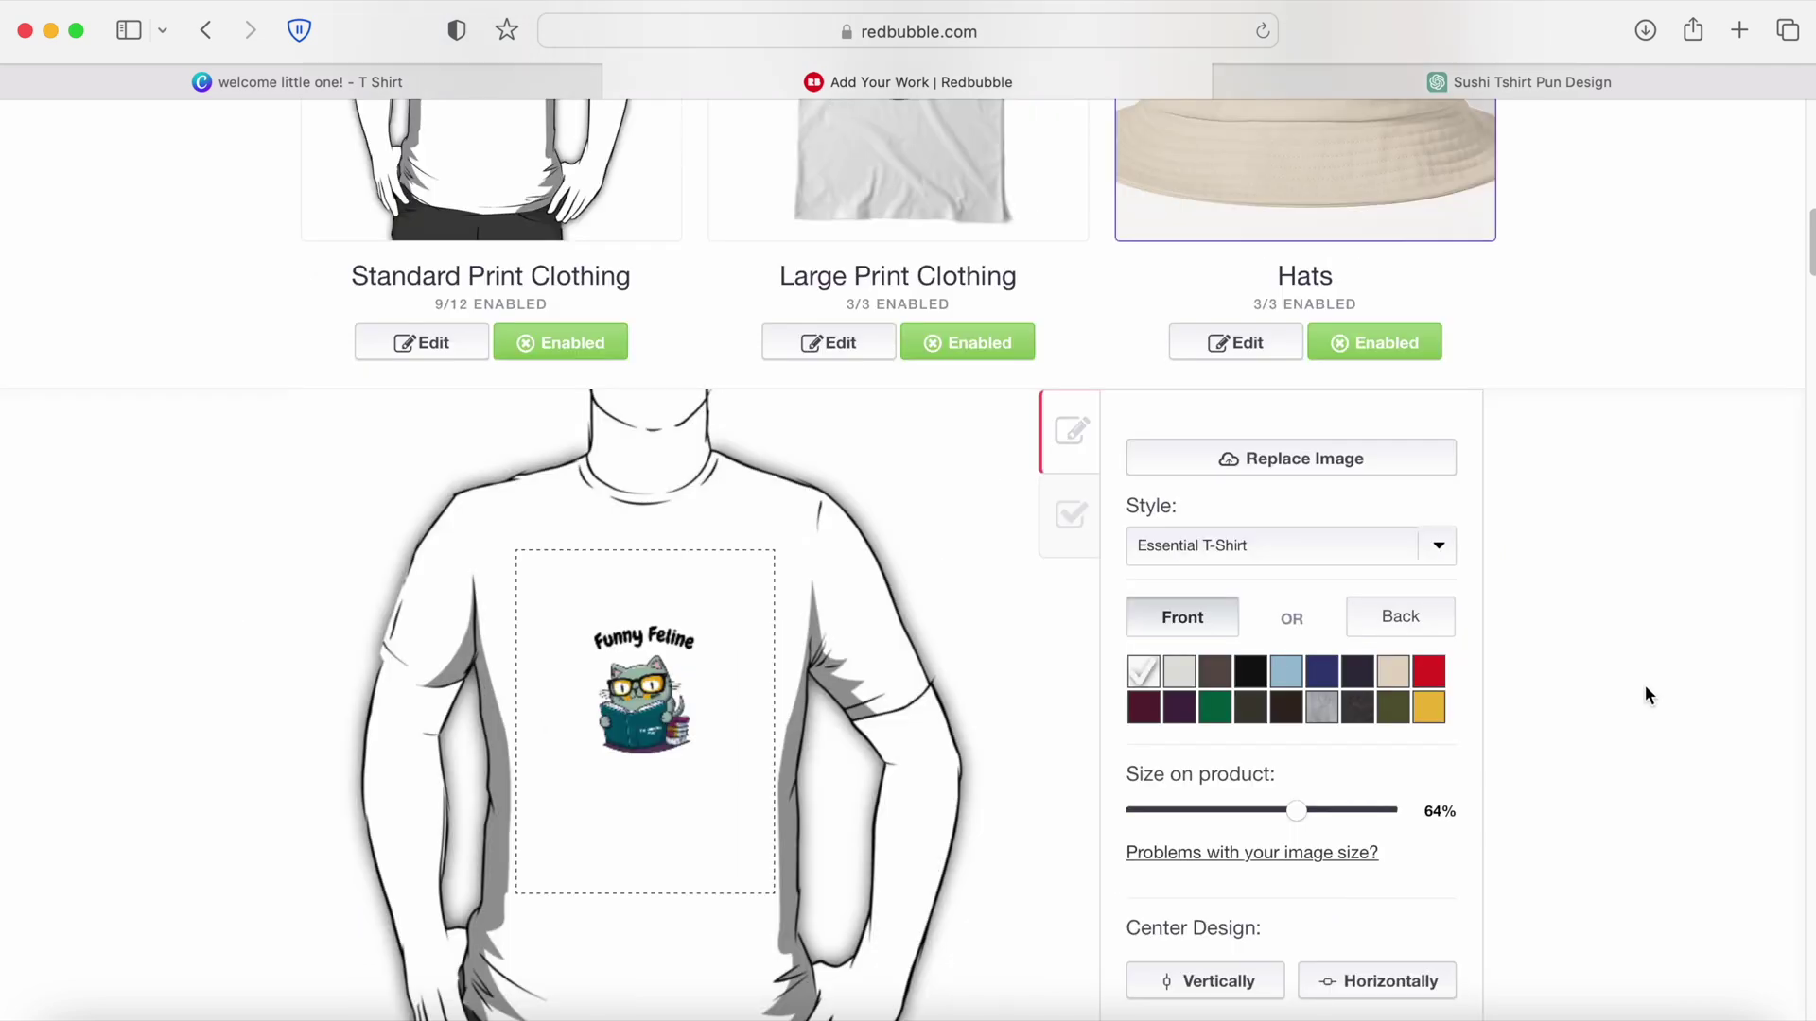
# Size the design to 100% on the T-shirt; disable Chiffon Tops, Graphic T-Shirts, Phone Cases, Mouse Pads.
pyautogui.moveTo(1296, 811); pyautogui.dragTo(1390, 819)
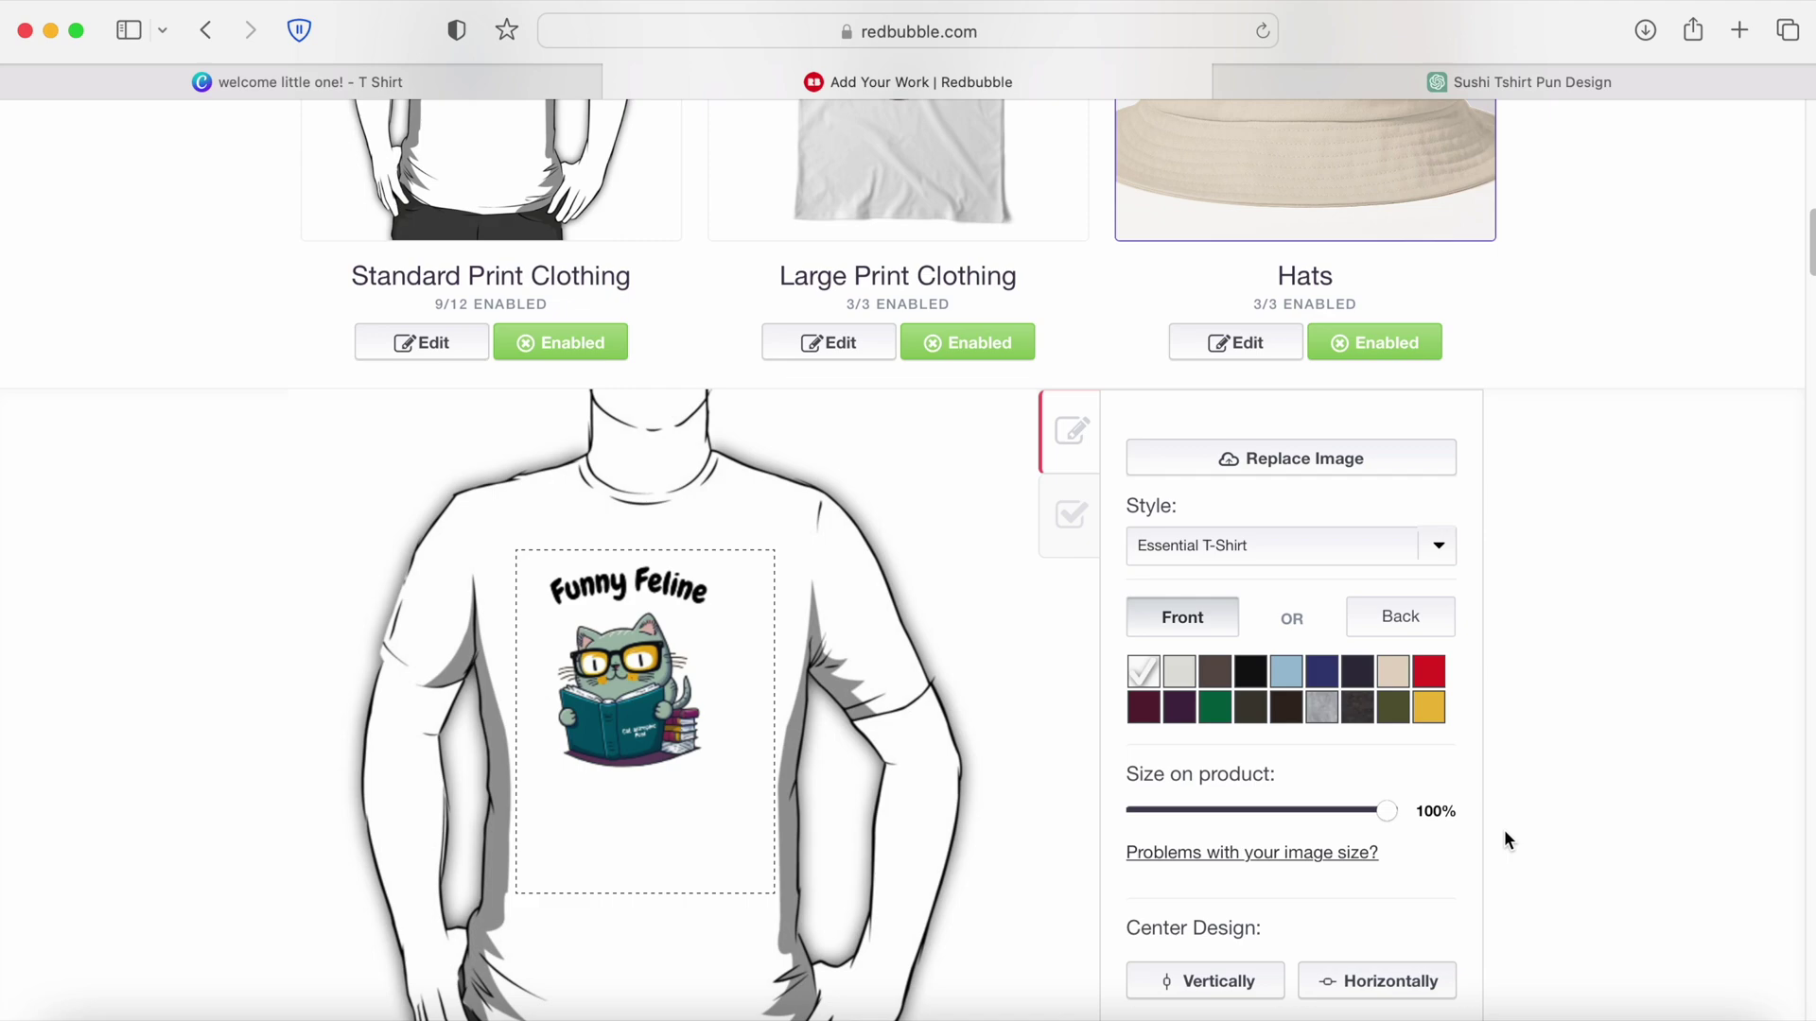
pyautogui.scroll(2, 558, 461)
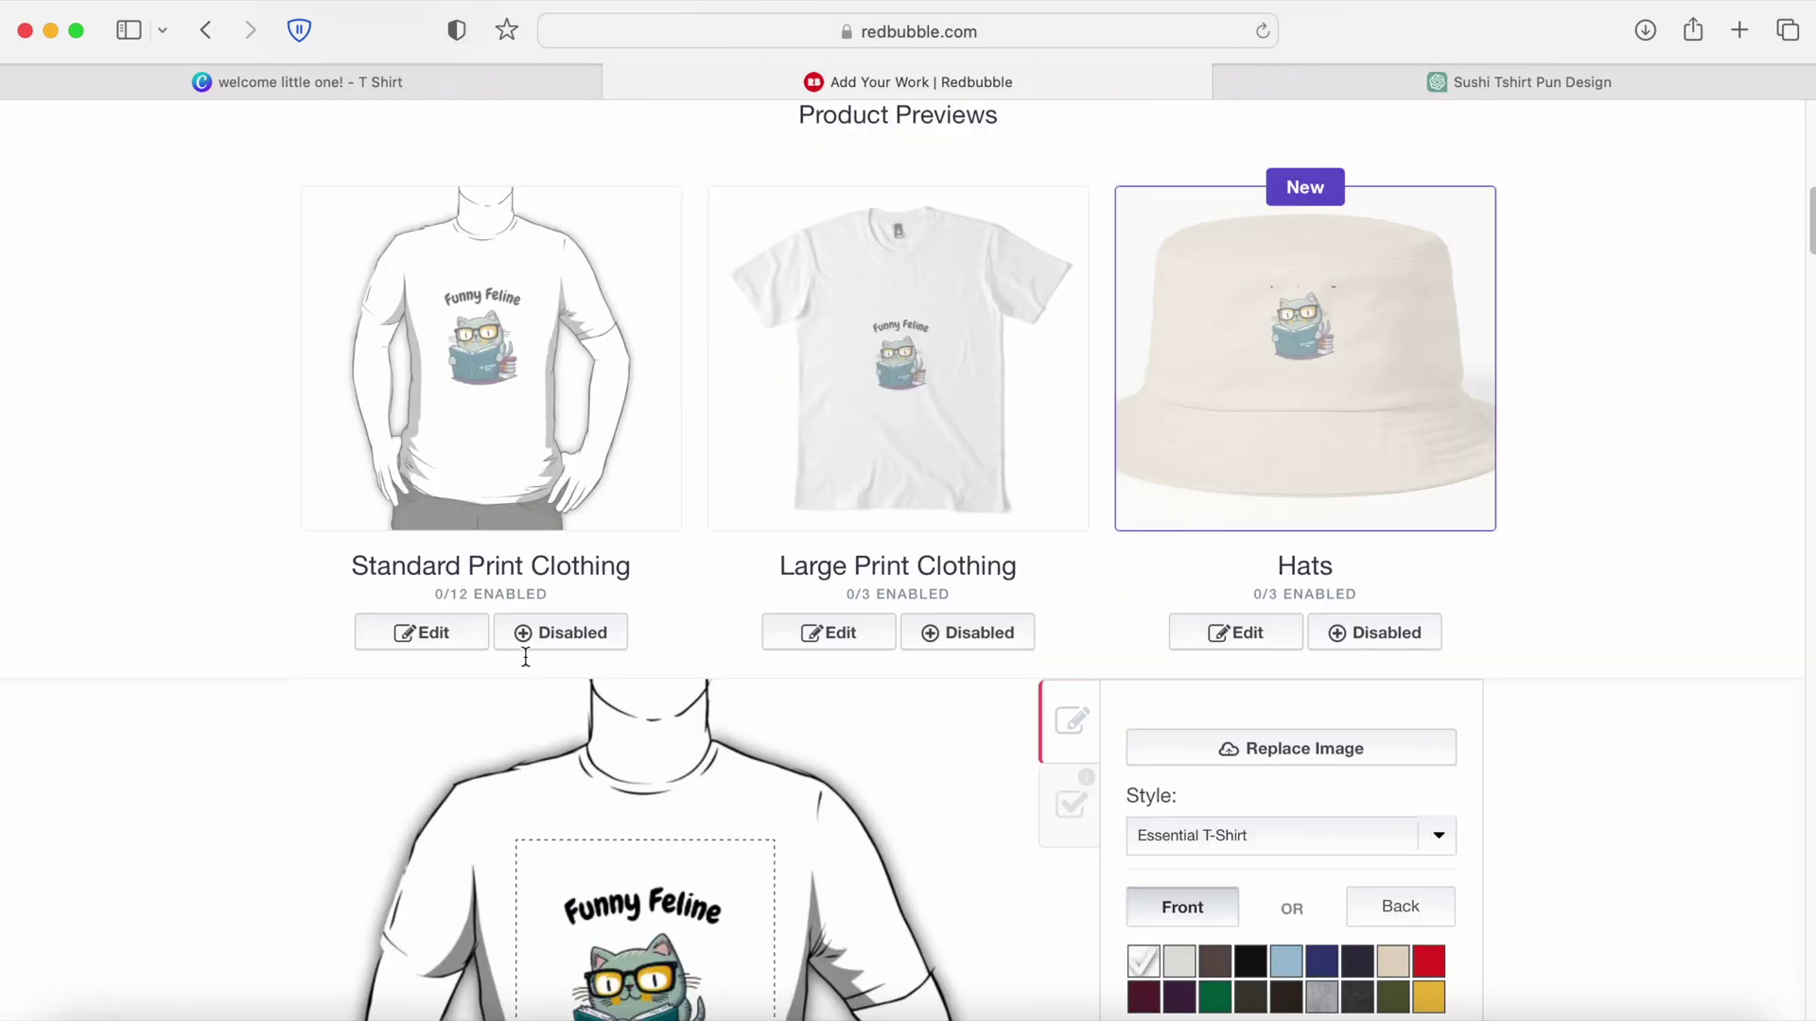
pyautogui.scroll(-3, 981, 624)
pyautogui.scroll(-5, 983, 625)
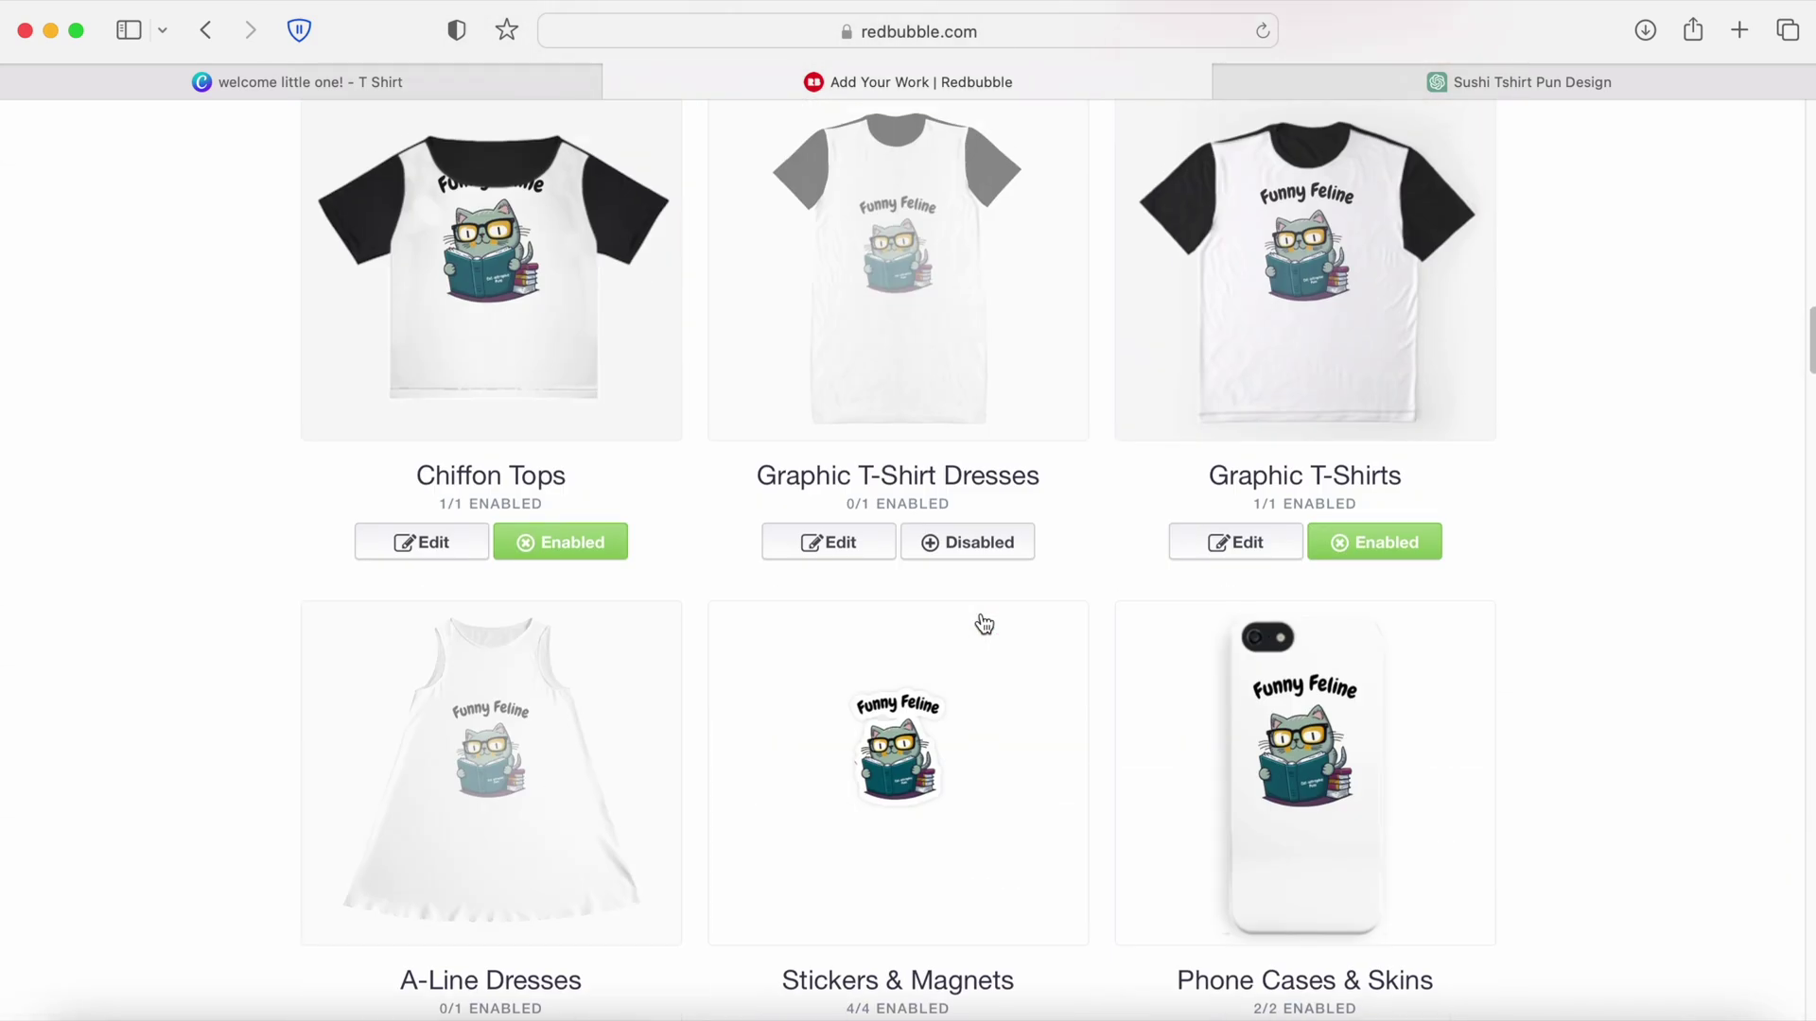
pyautogui.click(614, 535)
pyautogui.scroll(-1, 868, 559)
pyautogui.scroll(-2, 916, 638)
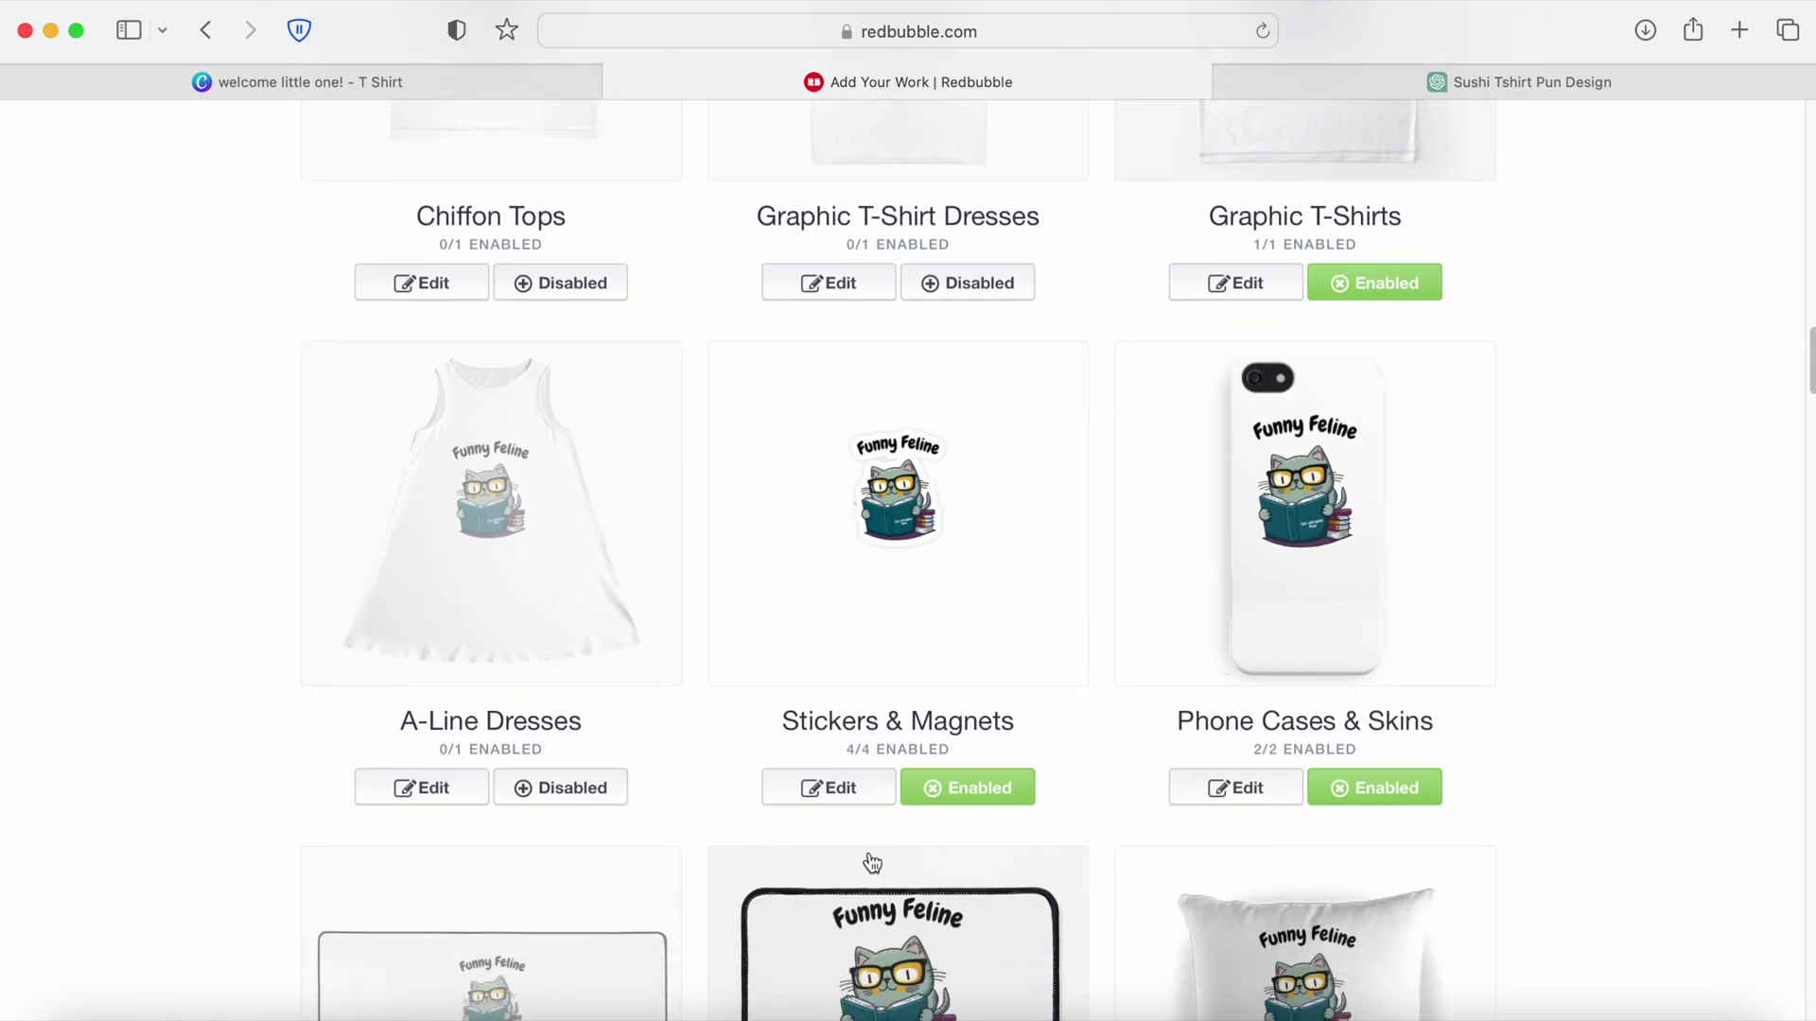
pyautogui.click(1374, 787)
pyautogui.click(1374, 285)
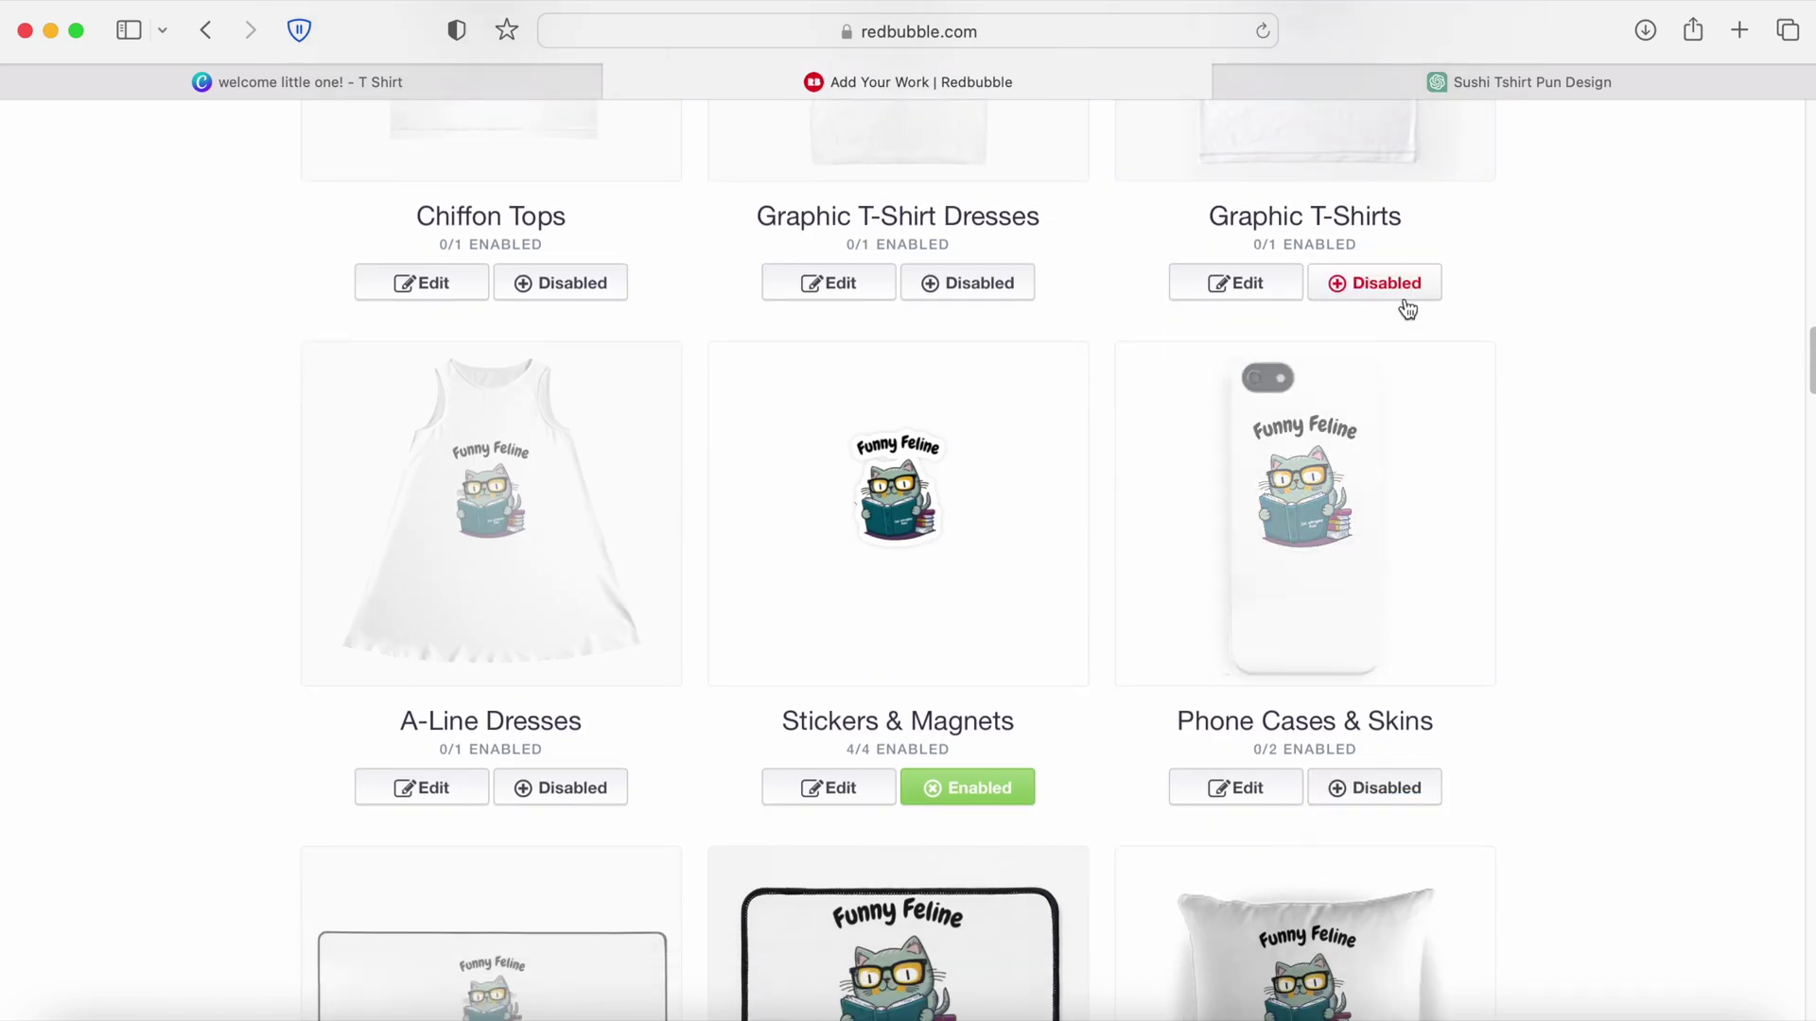
pyautogui.scroll(-3, 1092, 472)
pyautogui.scroll(-1, 1092, 473)
pyautogui.click(968, 748)
# Disable Pillows, Pouches, Prints, Duvets, Mugs, Travel Mugs, Scarves, Tablet Cases and Drawstring Bags.
pyautogui.click(1375, 748)
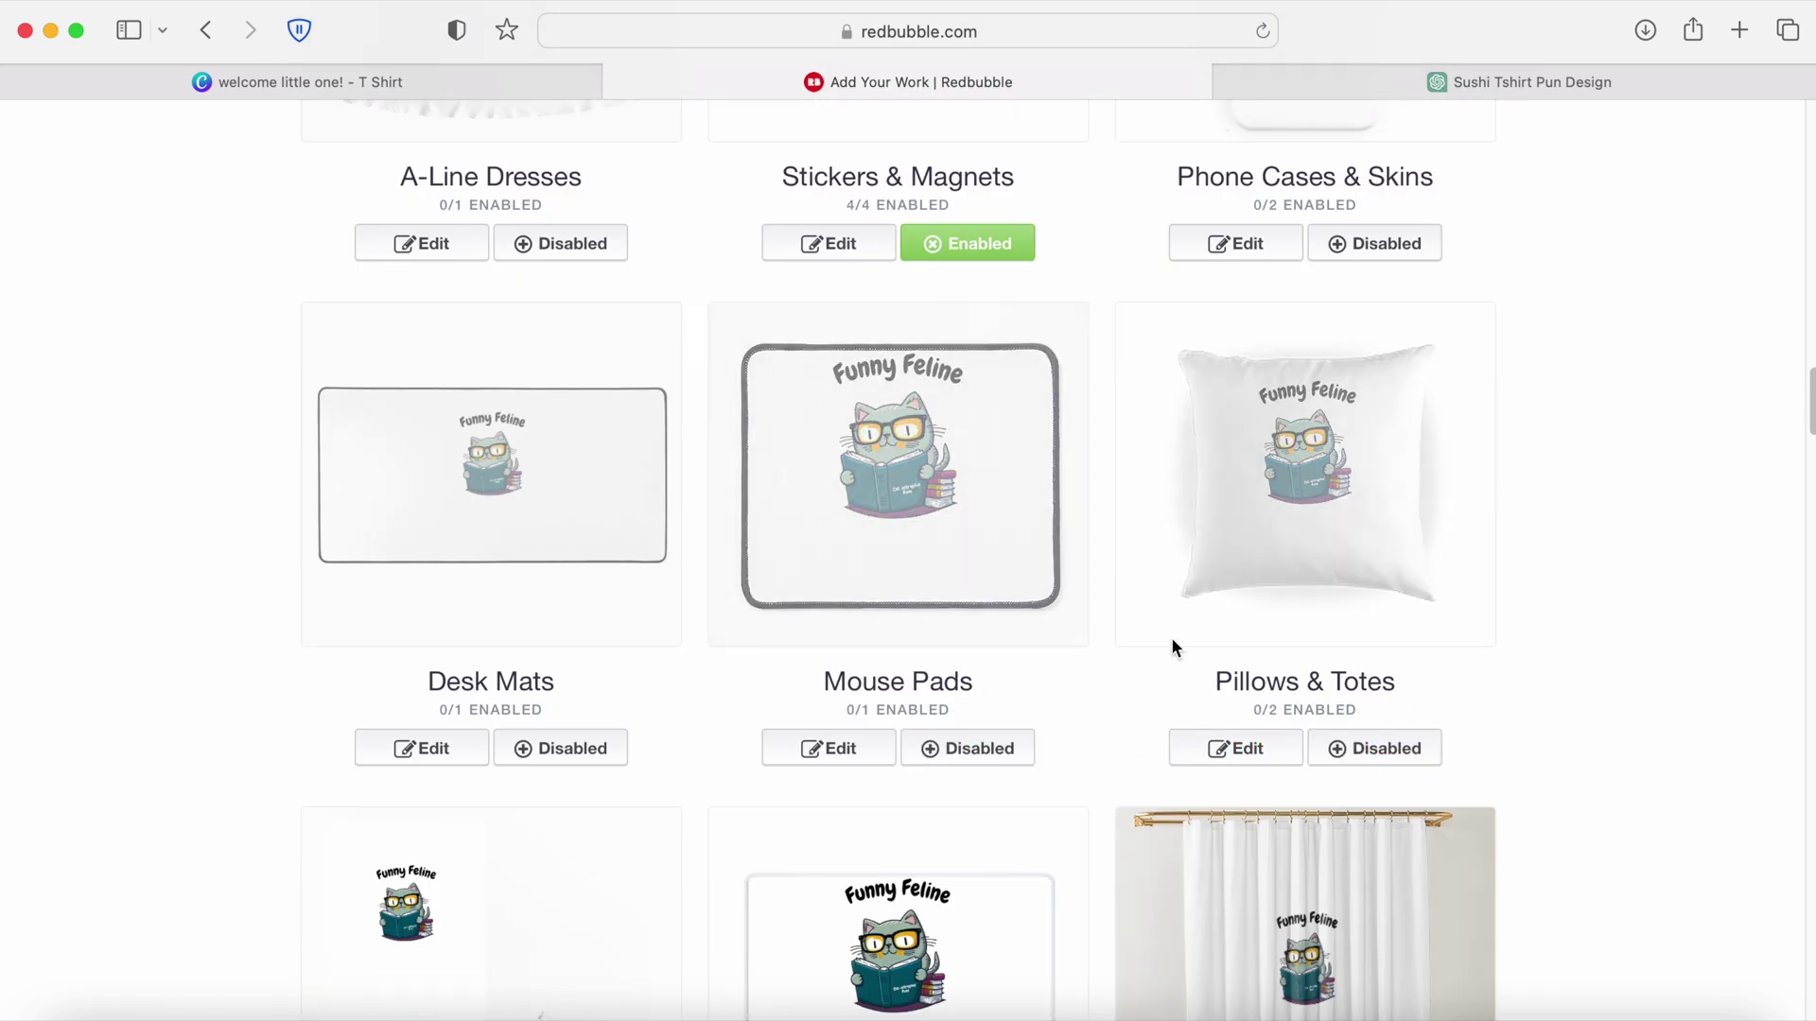
pyautogui.scroll(-3, 1271, 474)
pyautogui.click(967, 834)
pyautogui.click(560, 805)
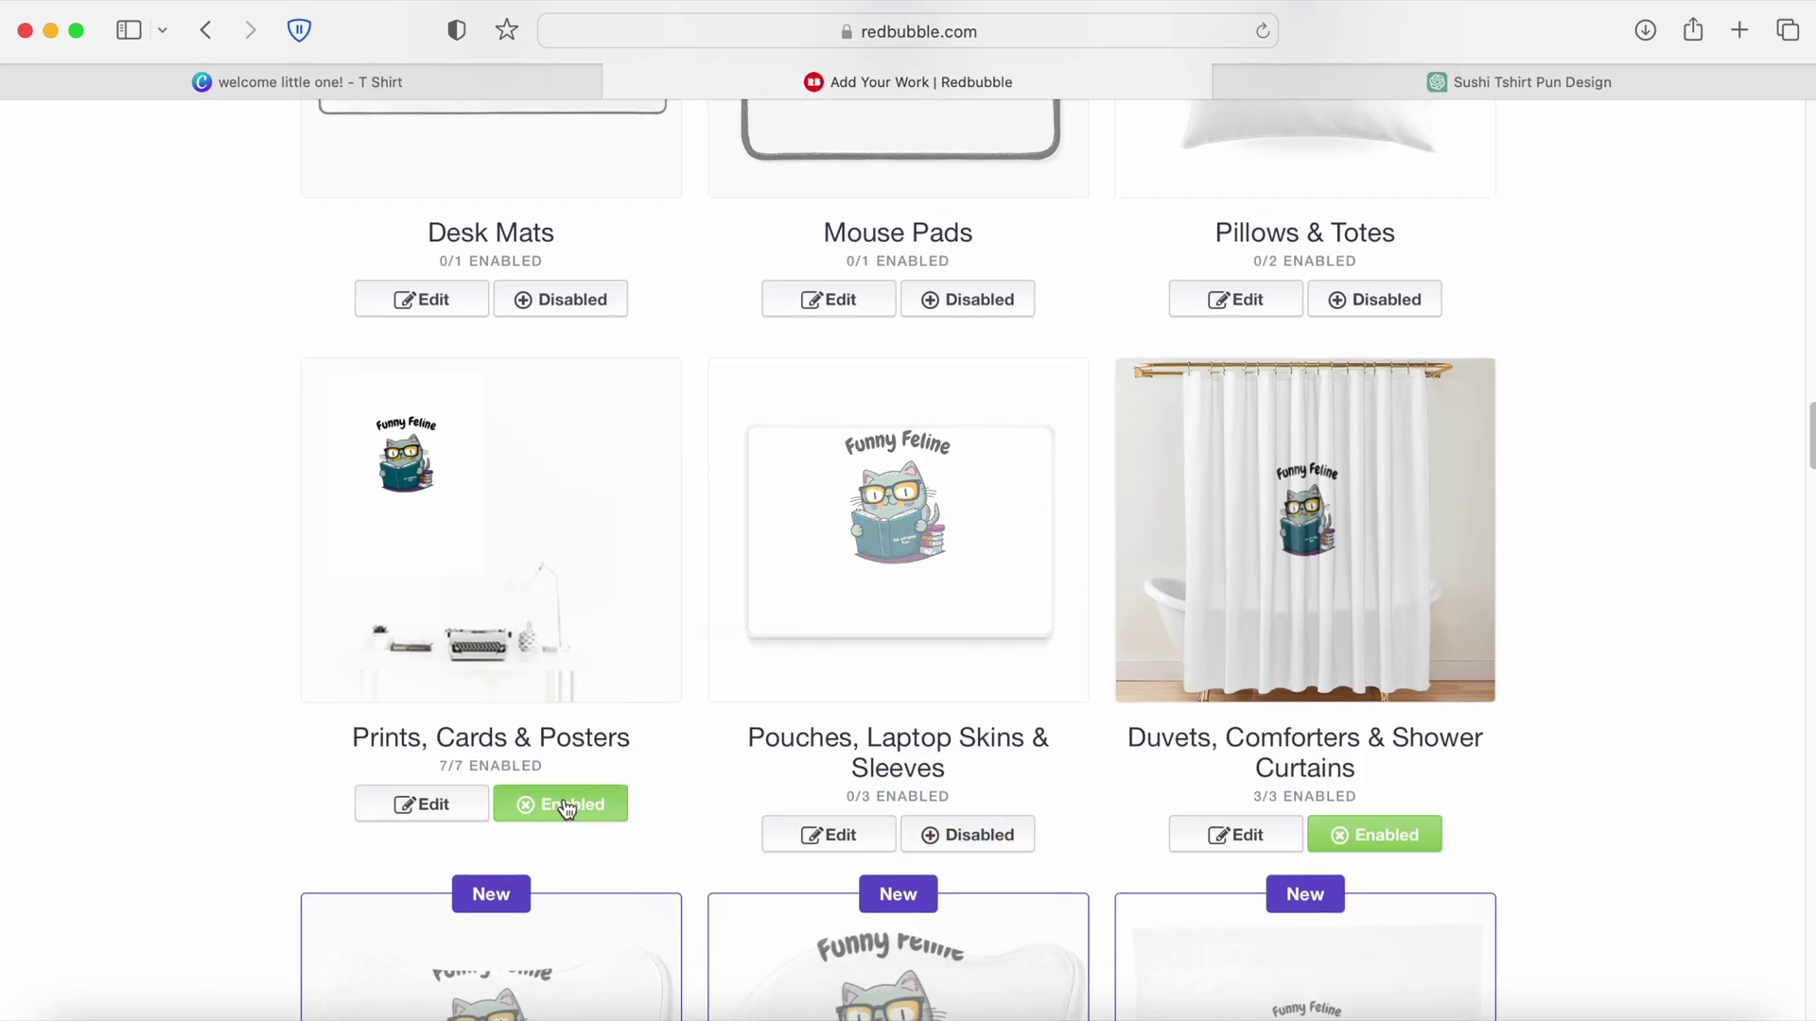
pyautogui.click(1319, 849)
pyautogui.scroll(-2, 1147, 762)
pyautogui.scroll(-1, 939, 739)
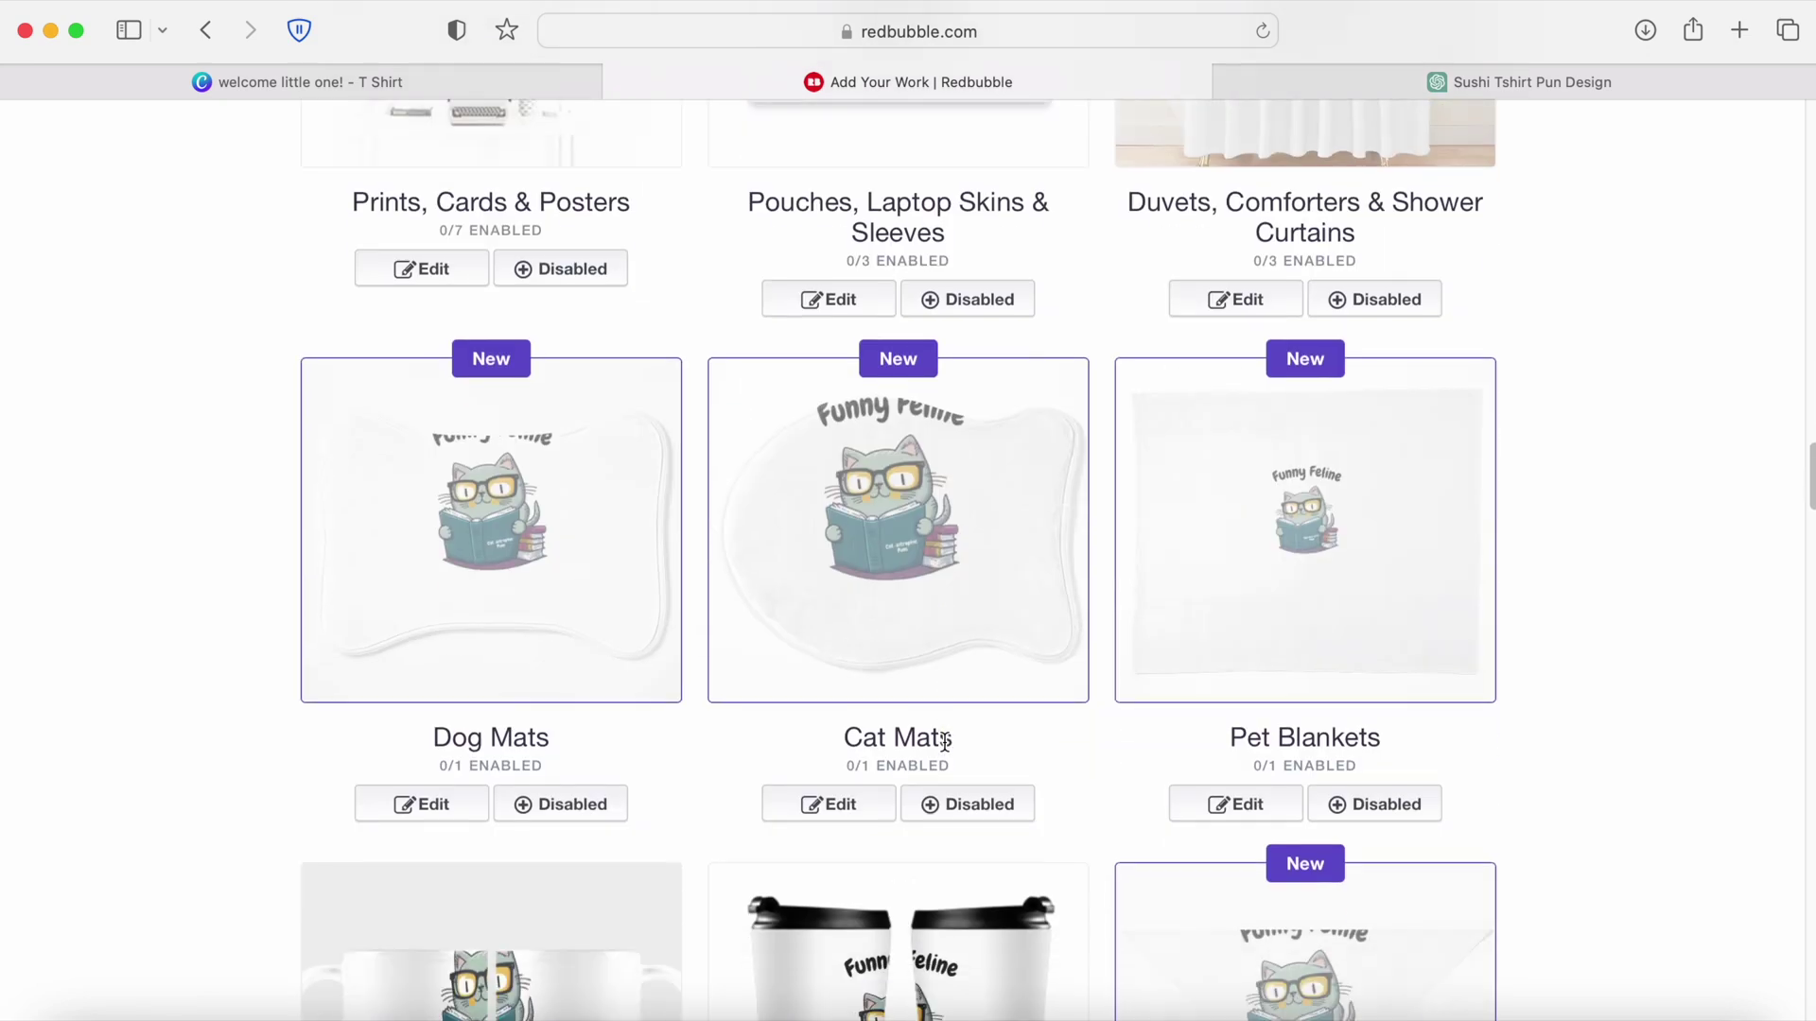
pyautogui.scroll(-1, 675, 742)
pyautogui.scroll(-3, 675, 742)
pyautogui.click(600, 813)
pyautogui.click(1011, 811)
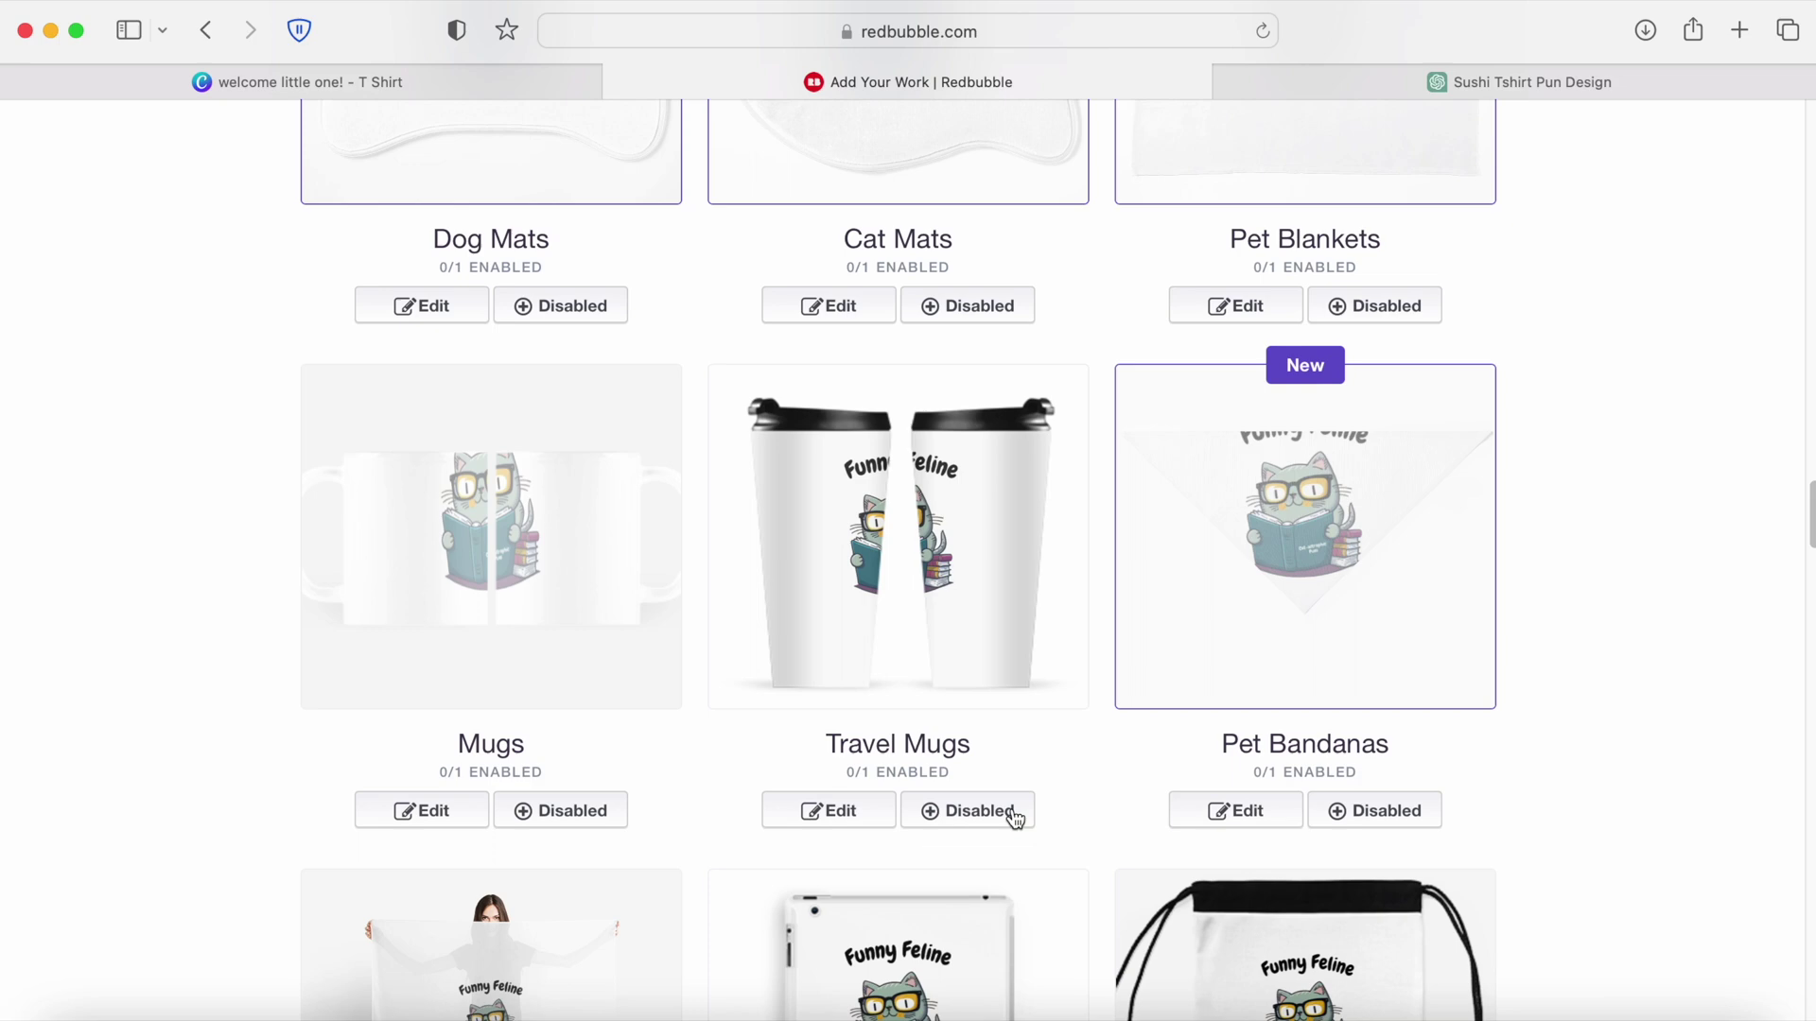
pyautogui.scroll(-1, 757, 730)
pyautogui.scroll(-4, 759, 721)
pyautogui.click(595, 767)
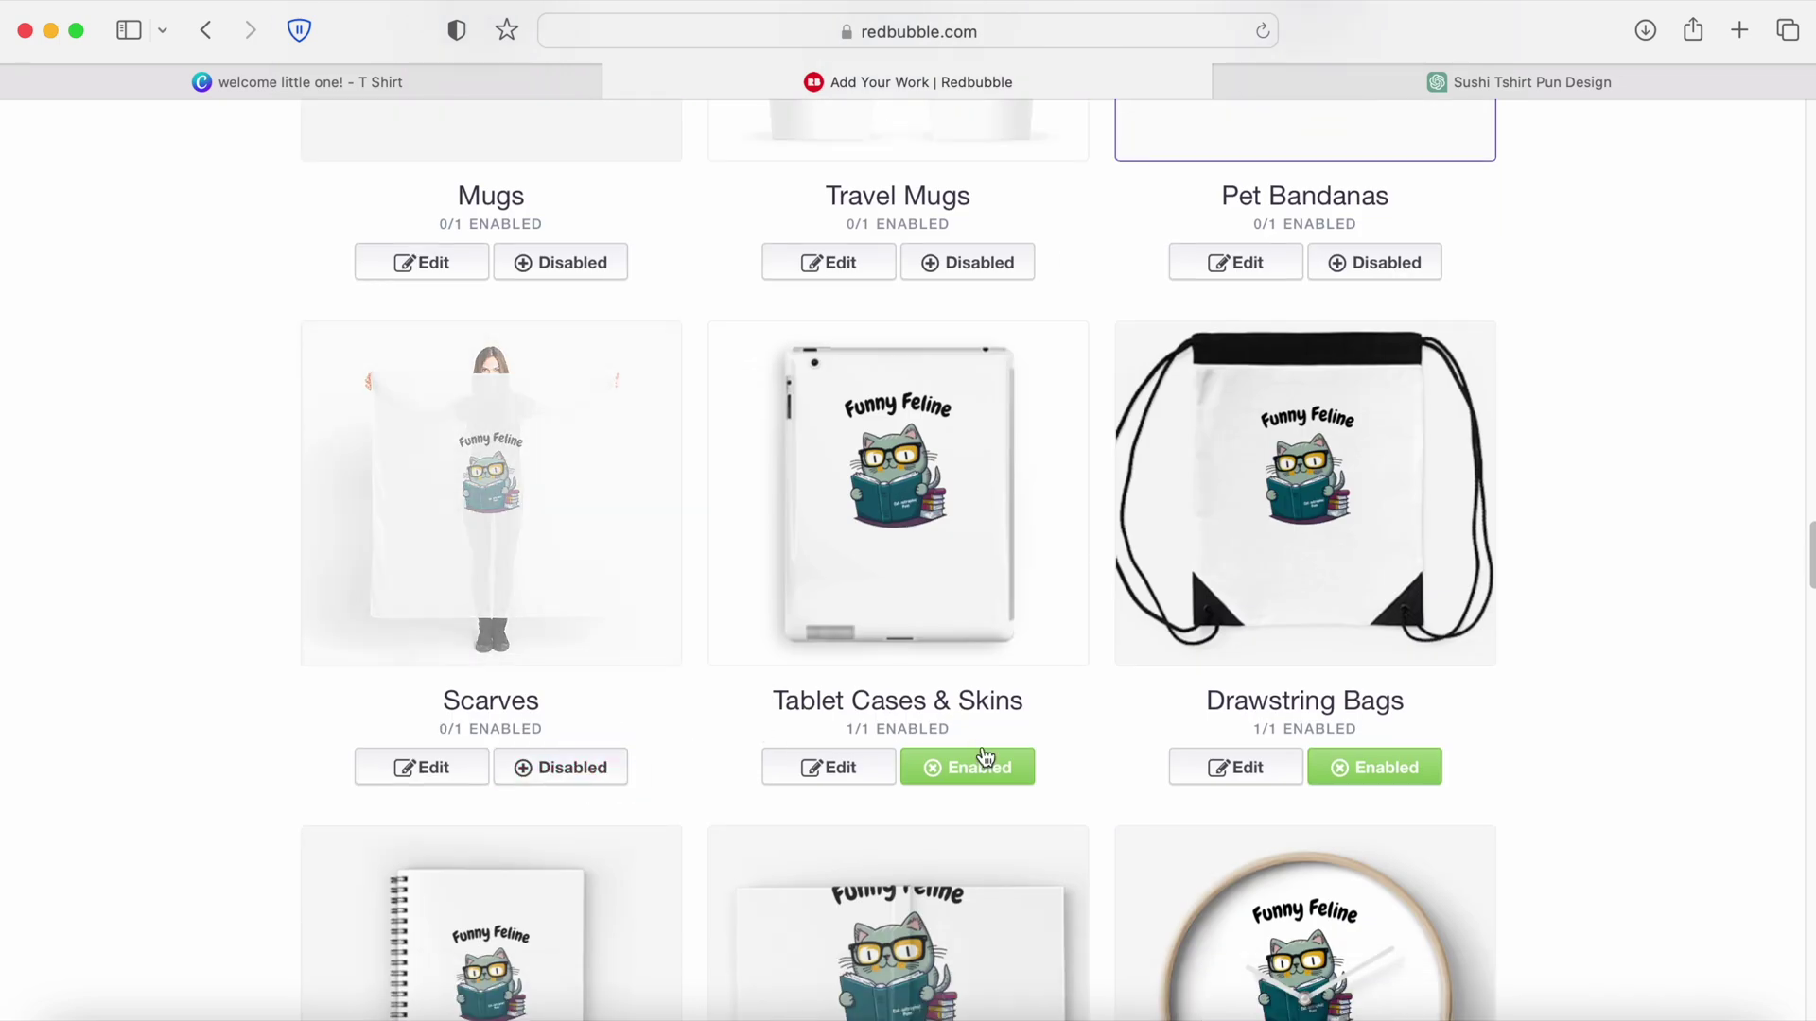
pyautogui.click(980, 768)
pyautogui.click(1379, 768)
pyautogui.scroll(-5, 640, 568)
pyautogui.scroll(-3, 697, 404)
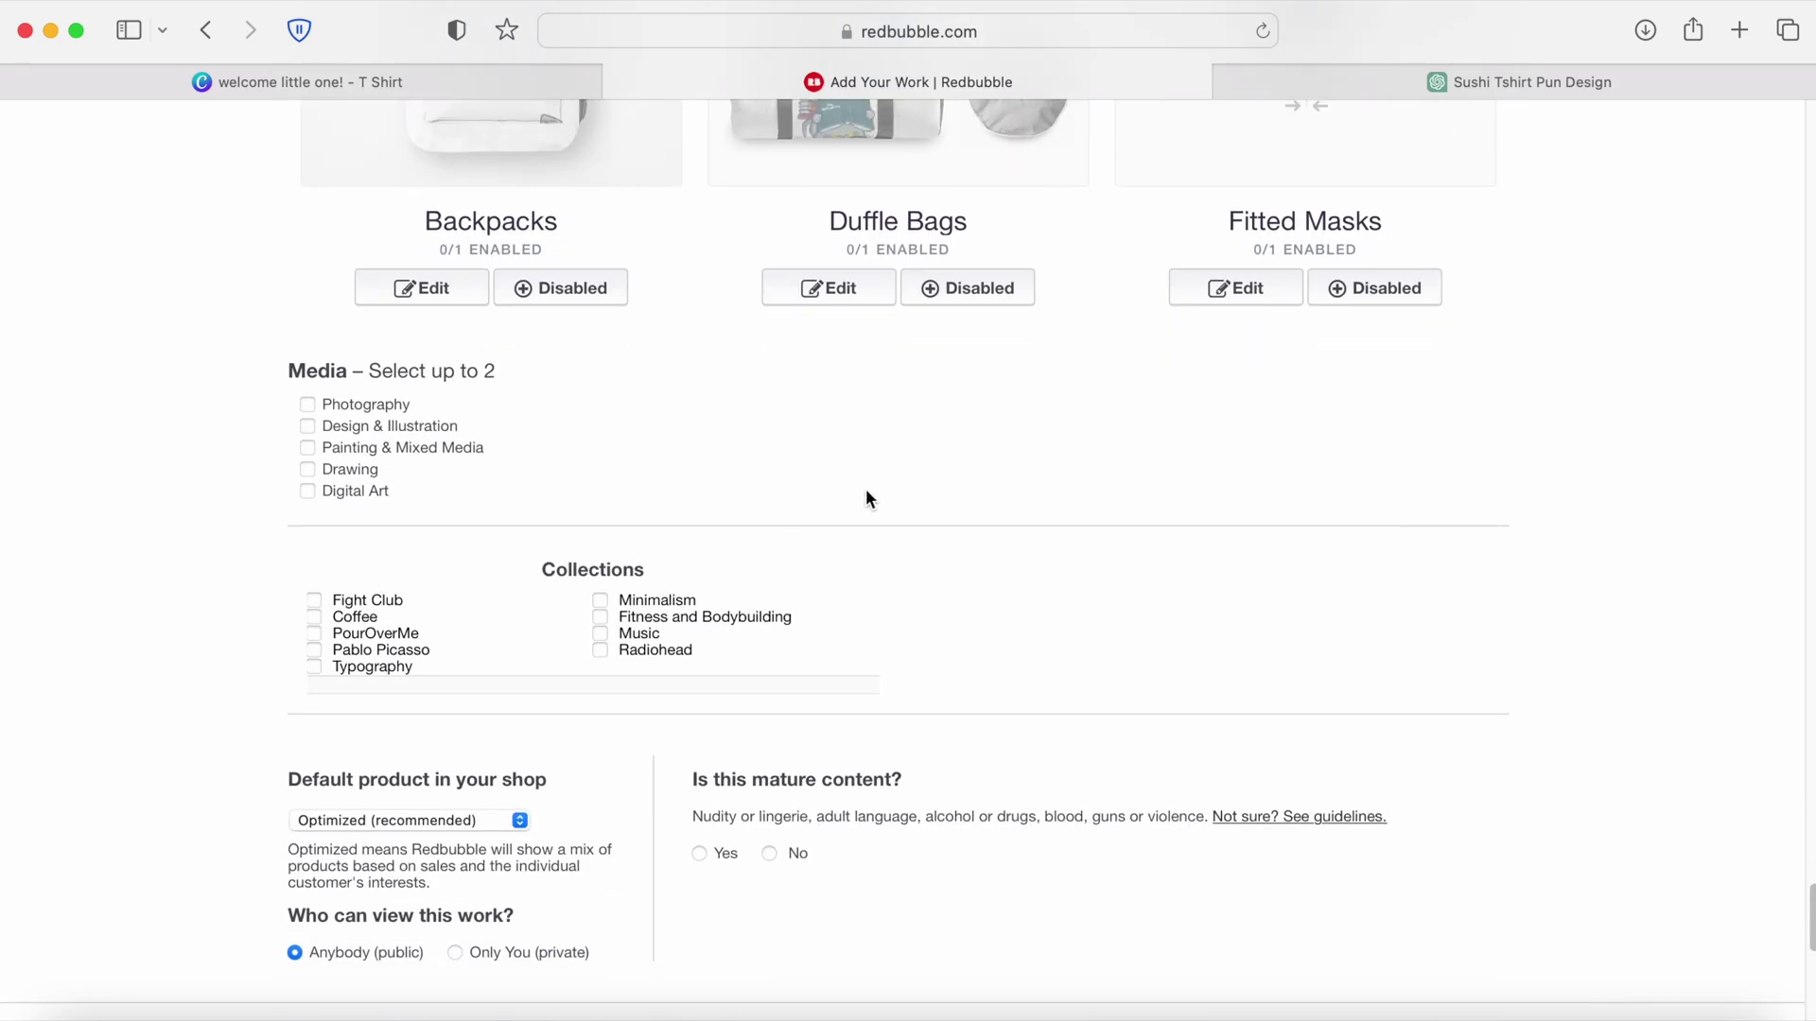
# Choose Sticker as the default shop product and save the new work.
pyautogui.click(491, 819)
pyautogui.press('s')
pyautogui.press('t')
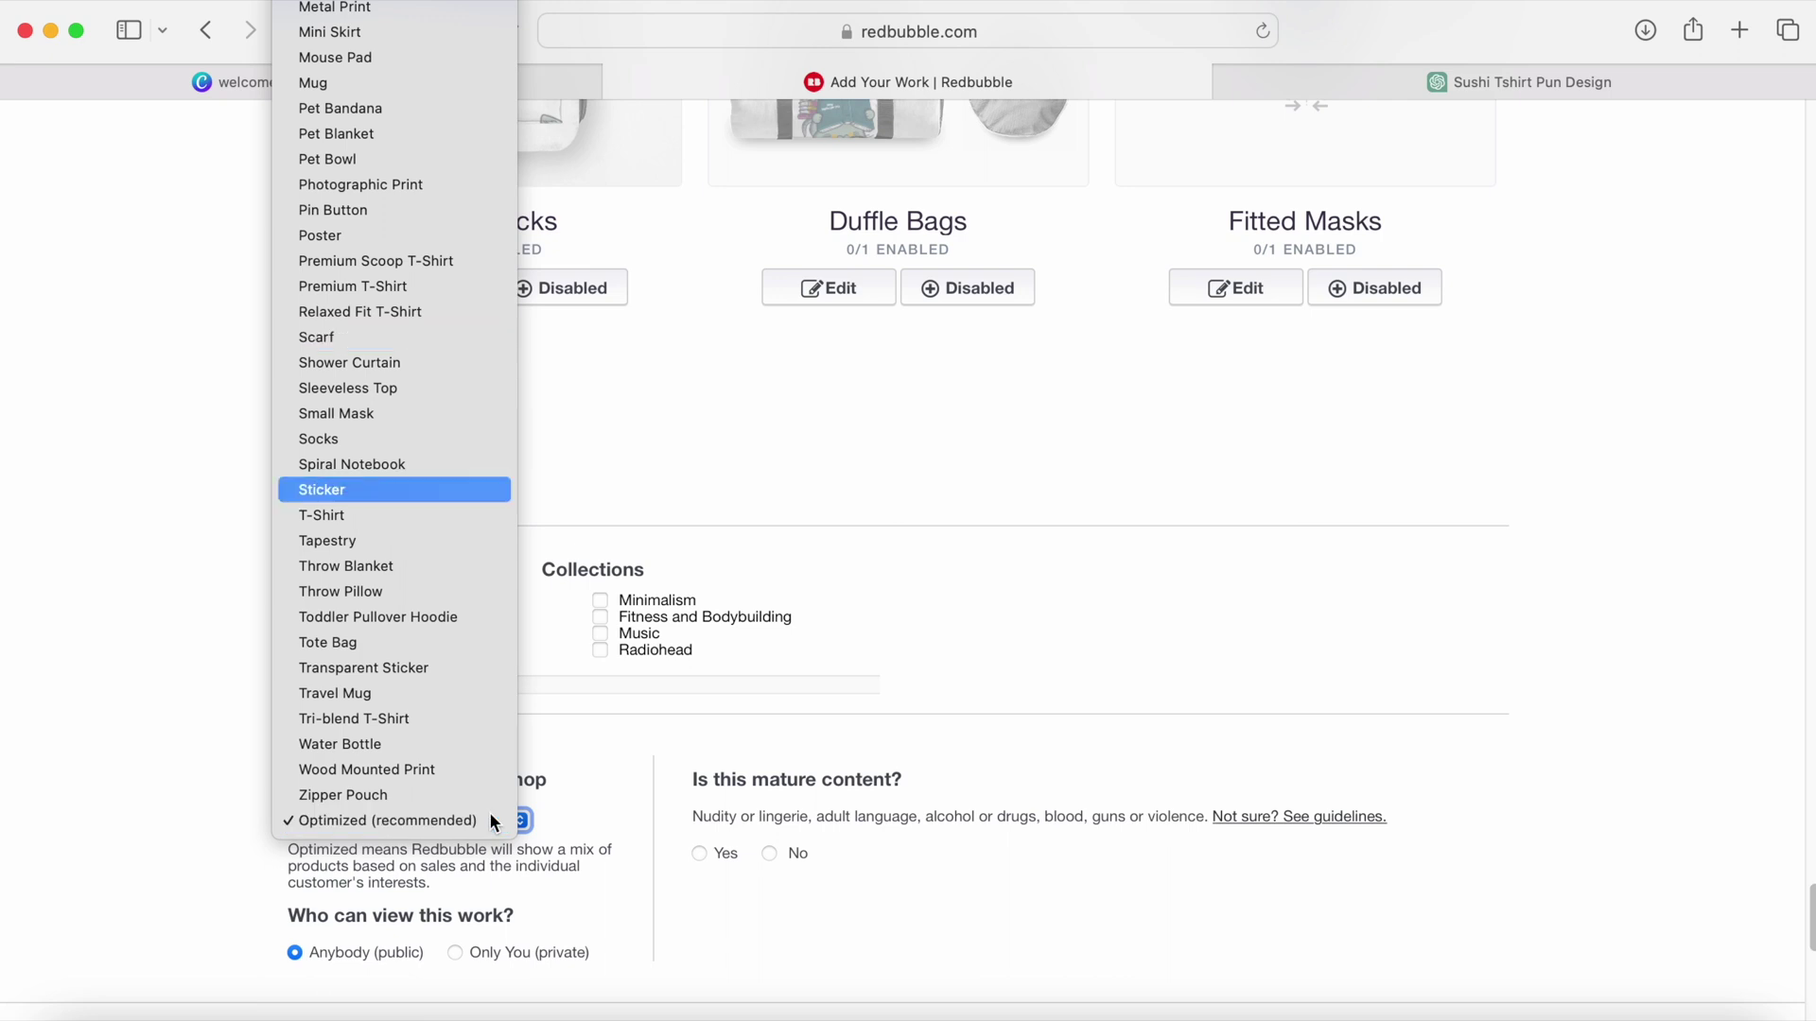
pyautogui.press('Return')
pyautogui.scroll(-1, 806, 770)
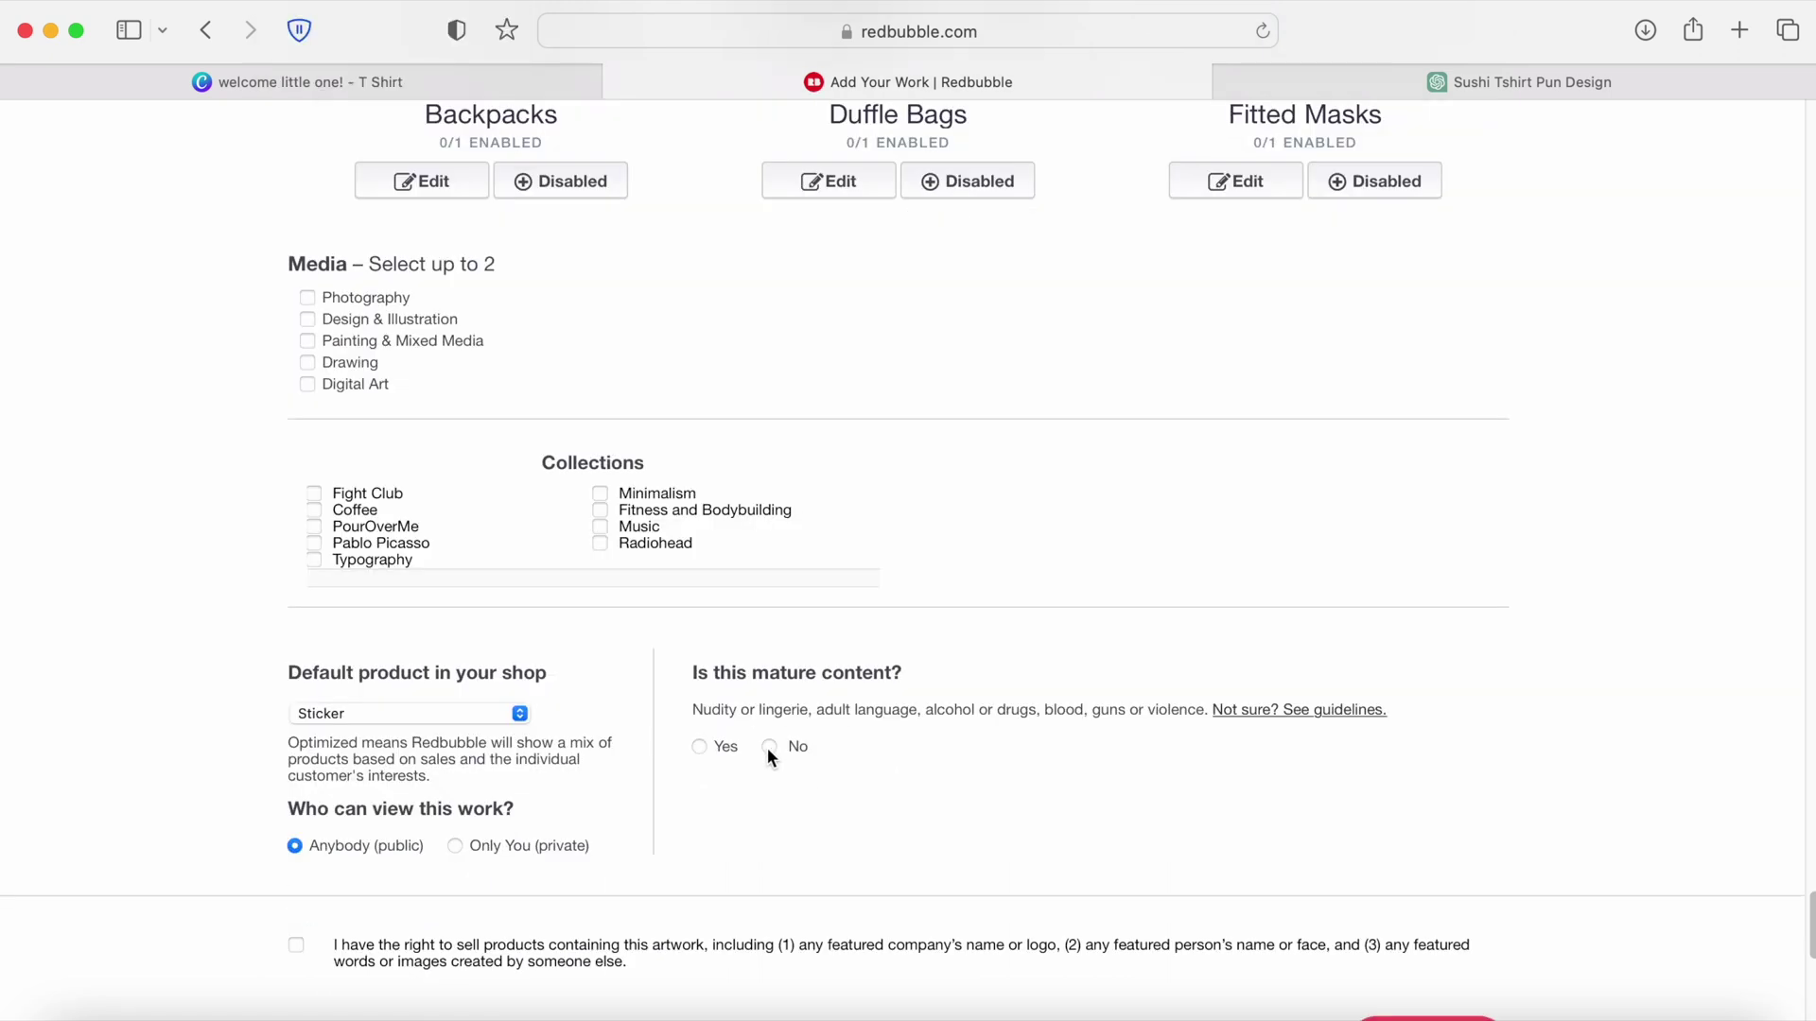
pyautogui.scroll(-1, 551, 847)
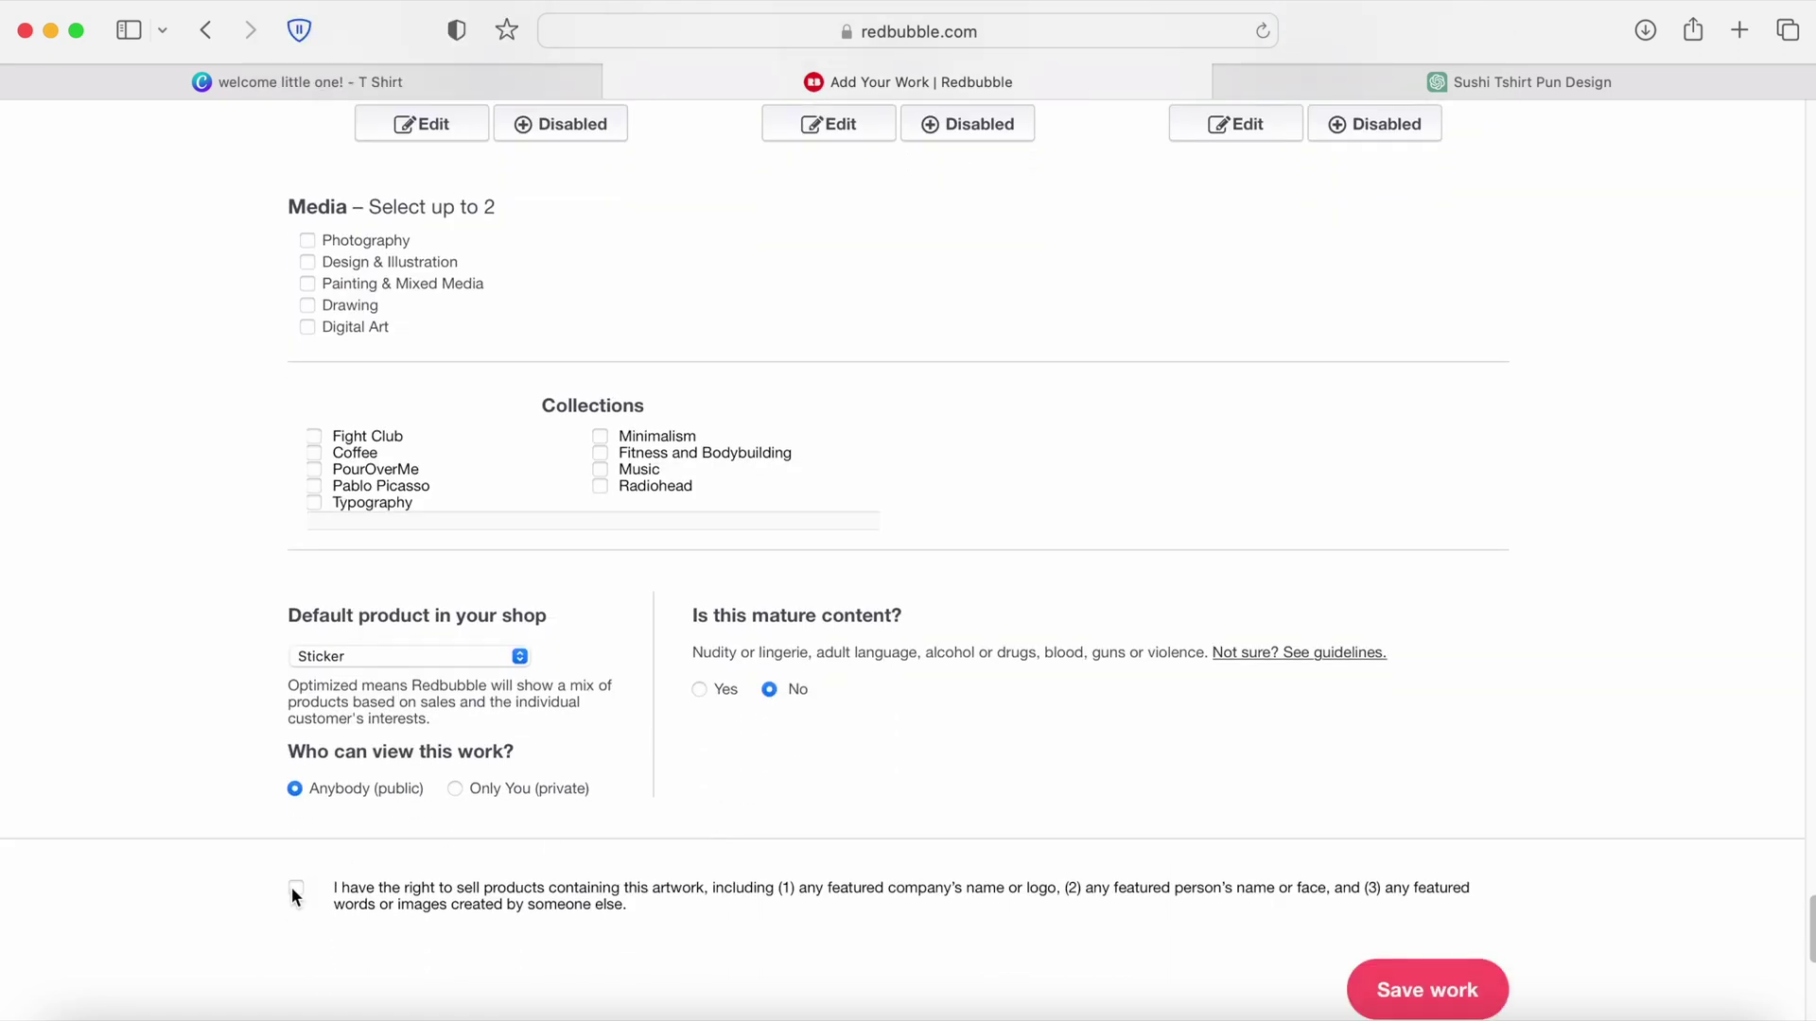
pyautogui.scroll(-1, 891, 833)
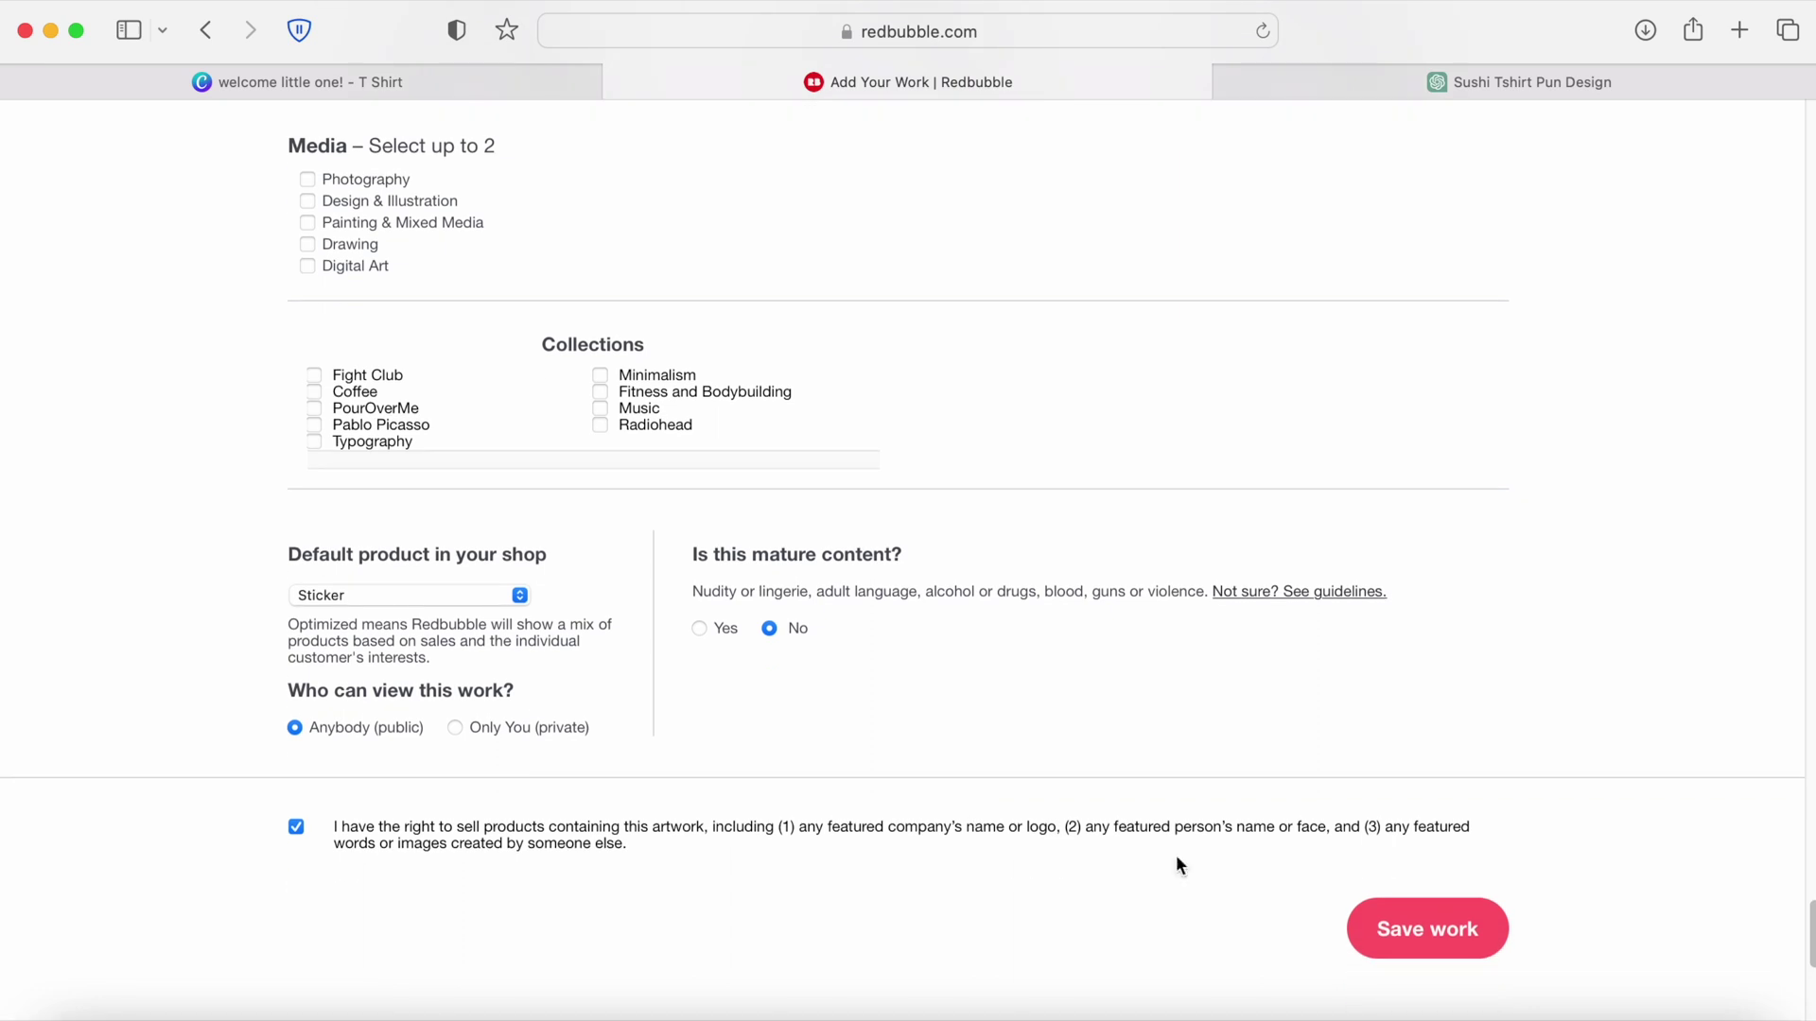
pyautogui.click(1425, 930)
pyautogui.scroll(5, 1098, 617)
pyautogui.scroll(1, 1386, 521)
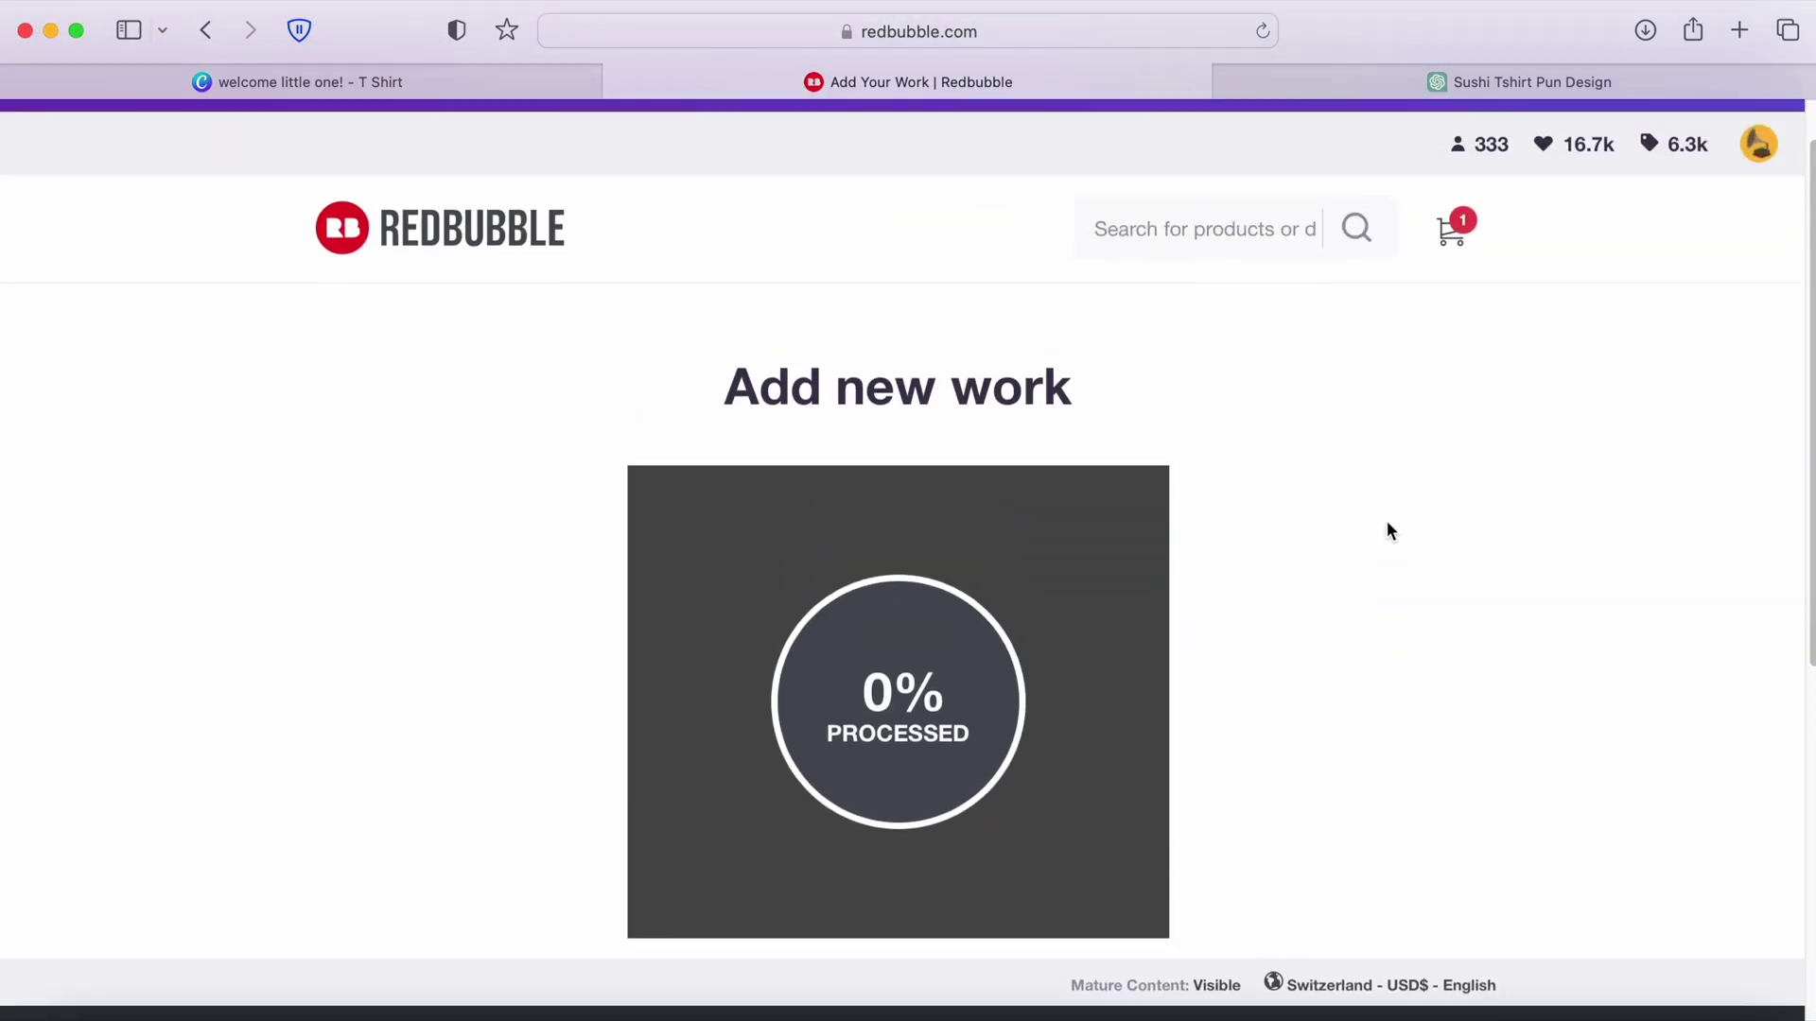